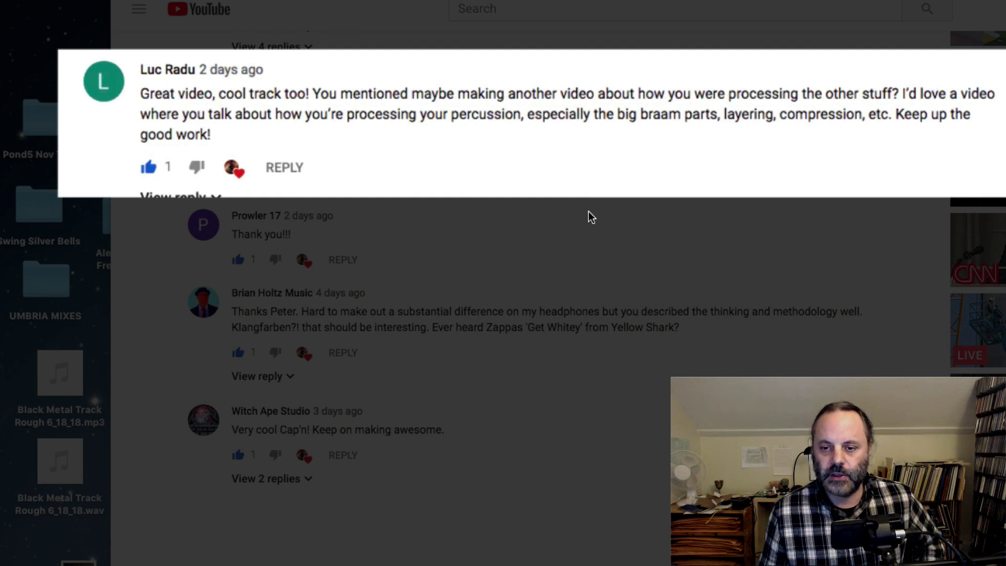
scroll(599, 195, "up", 1)
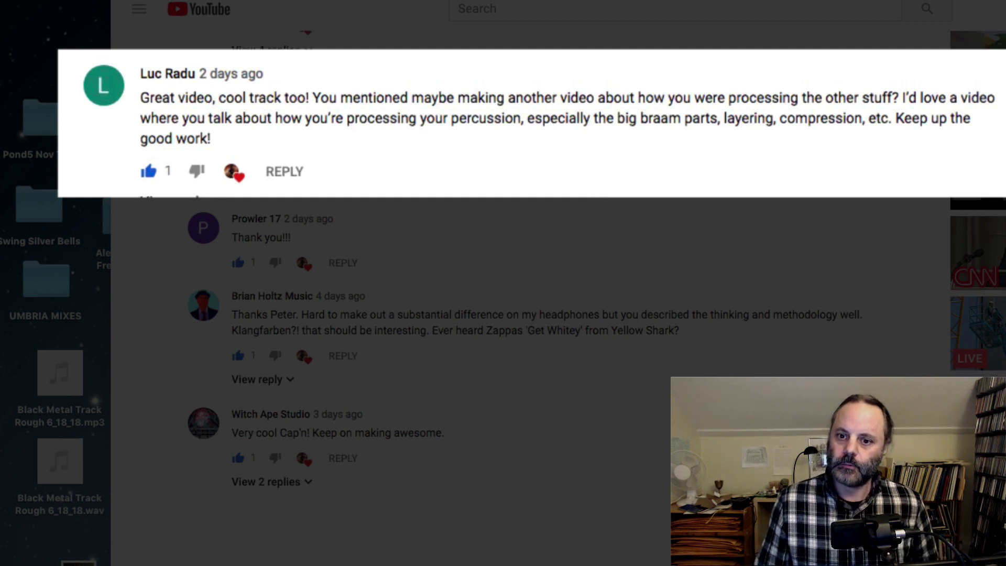
scroll(529, 293, "down", 1)
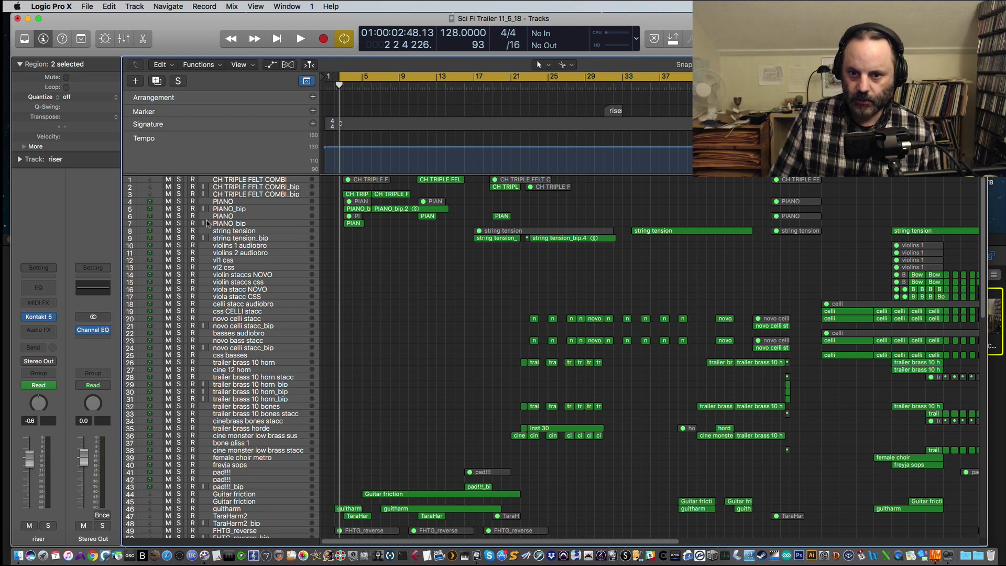
Examine the full track list of the Sci Fi Trailer project, from the piano and strings down to the guitars and bass.
scroll(271, 377, "down", 3)
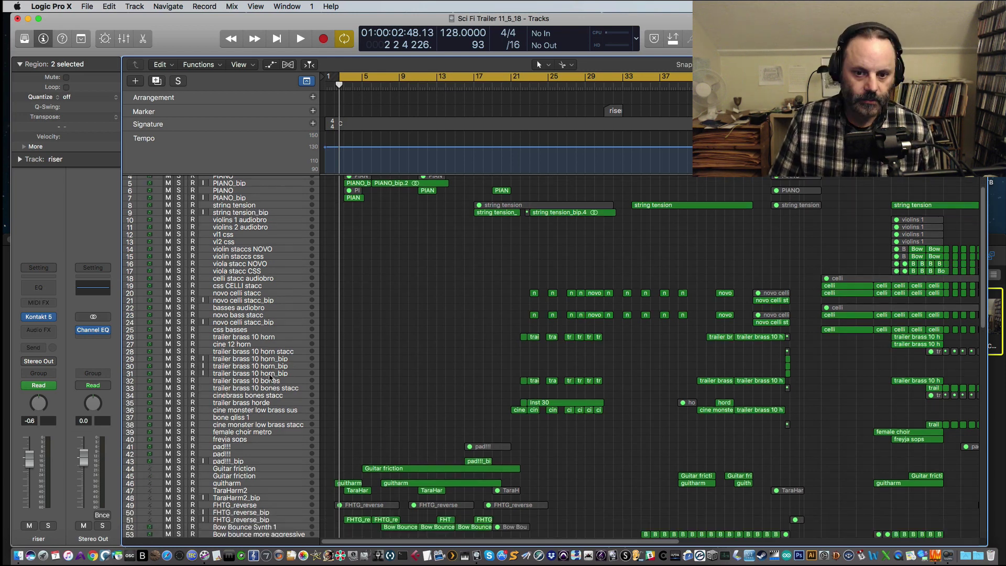
scroll(228, 369, "down", 8)
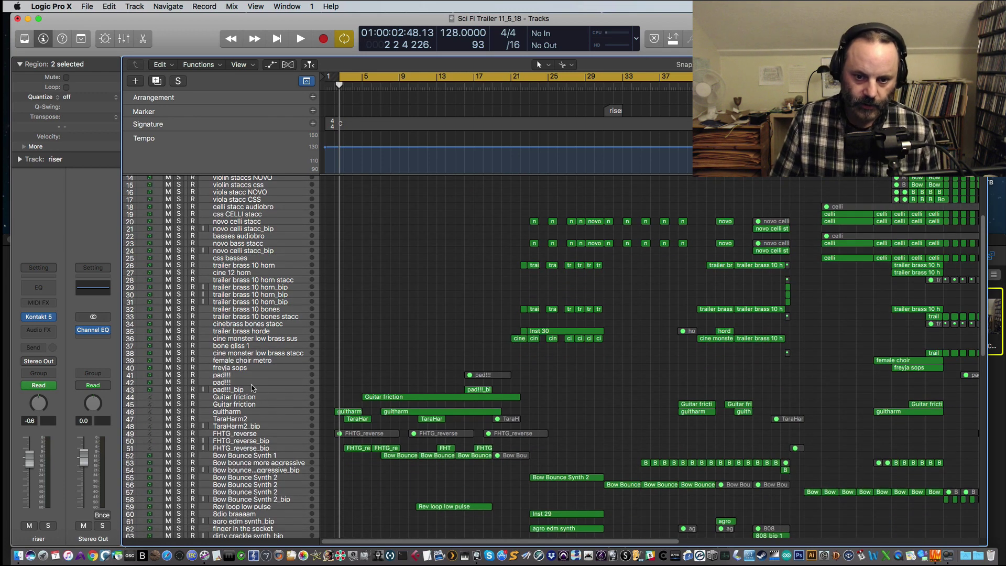
scroll(227, 385, "down", 15)
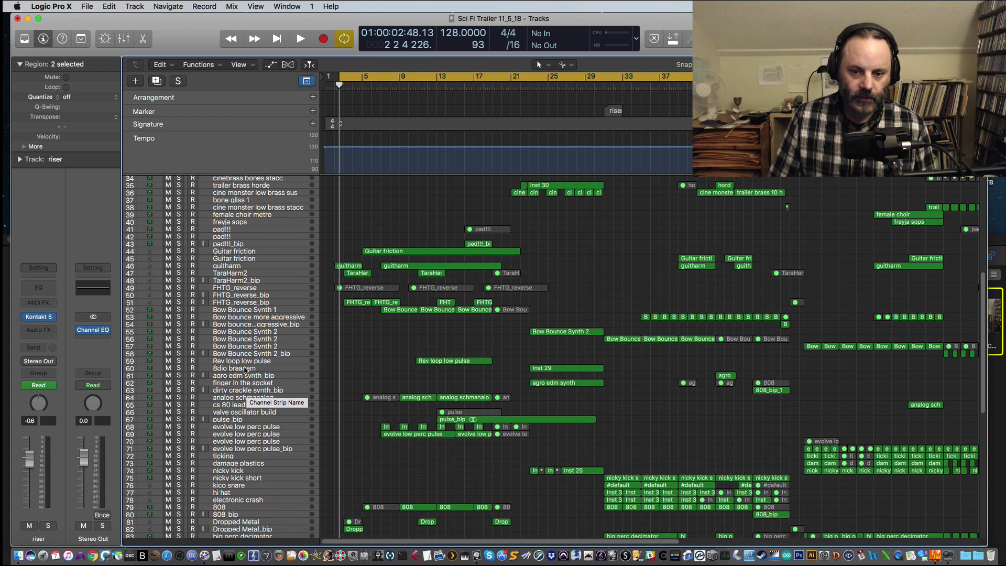
scroll(245, 369, "down", 5)
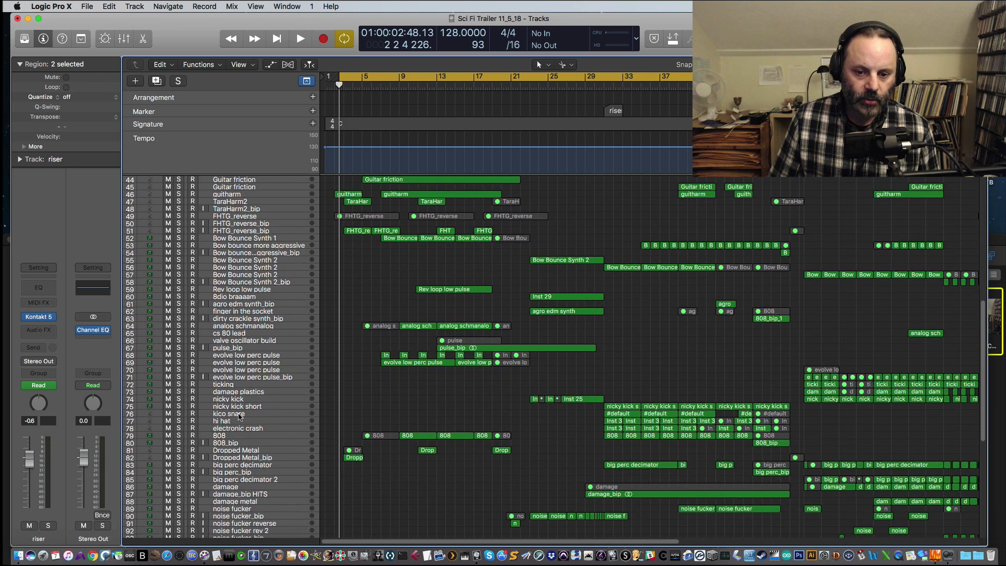
scroll(239, 416, "down", 15)
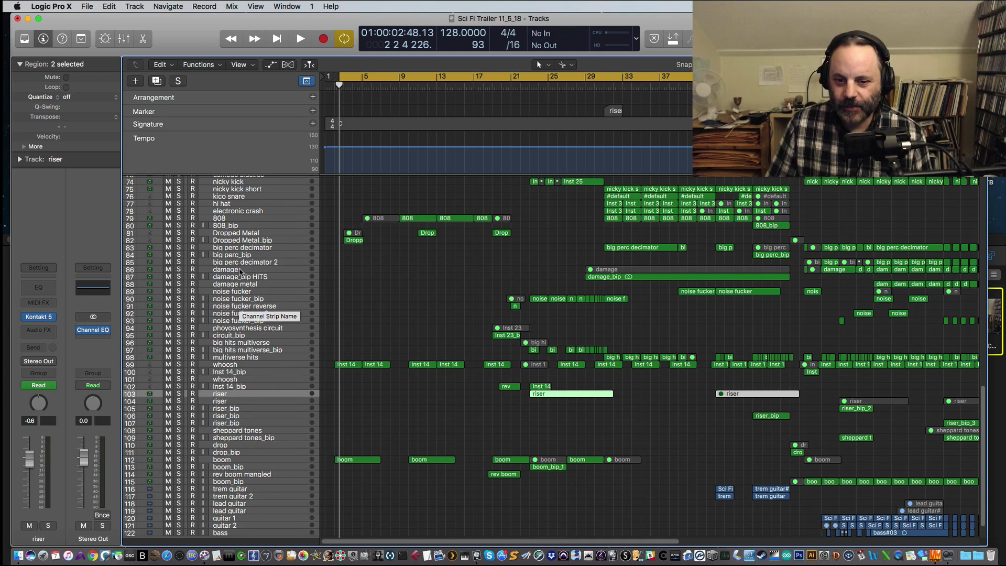
scroll(279, 306, "down", 1)
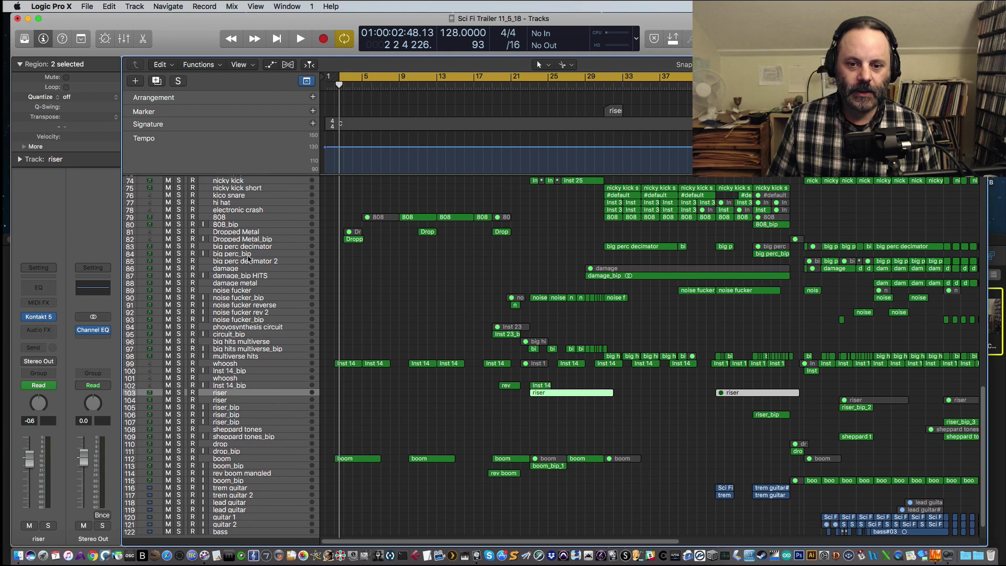
scroll(239, 287, "down", 3)
scroll(239, 287, "down", 1)
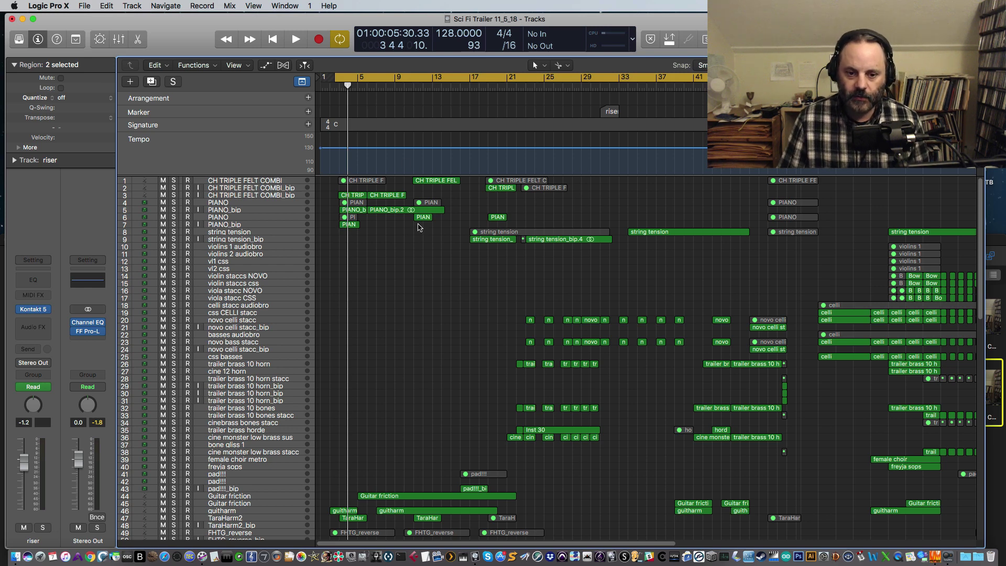
Play the whole trailer from bar 3 and follow the closing sections through the percussion, riser and guitar tracks.
key("space")
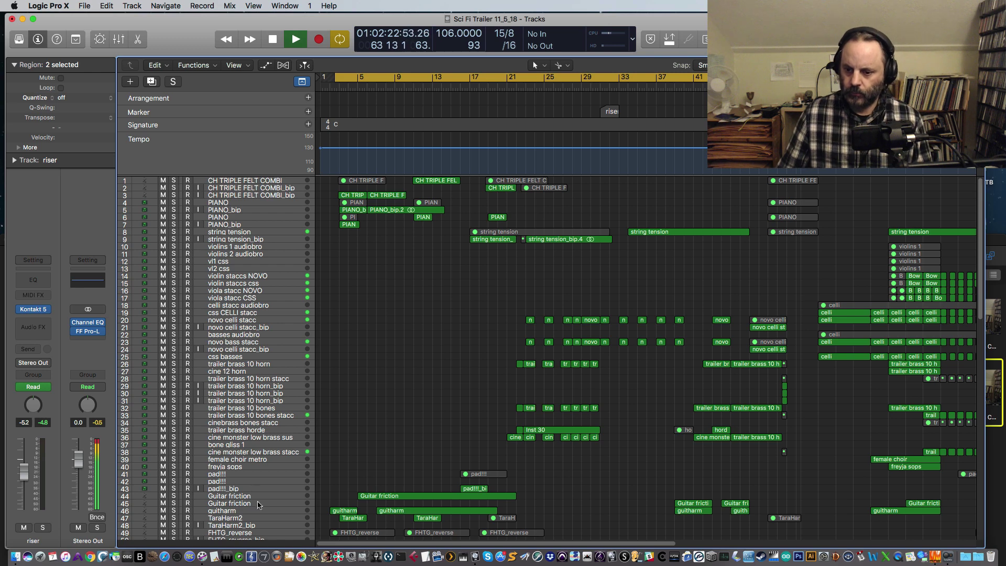
scroll(435, 547, "right", 10)
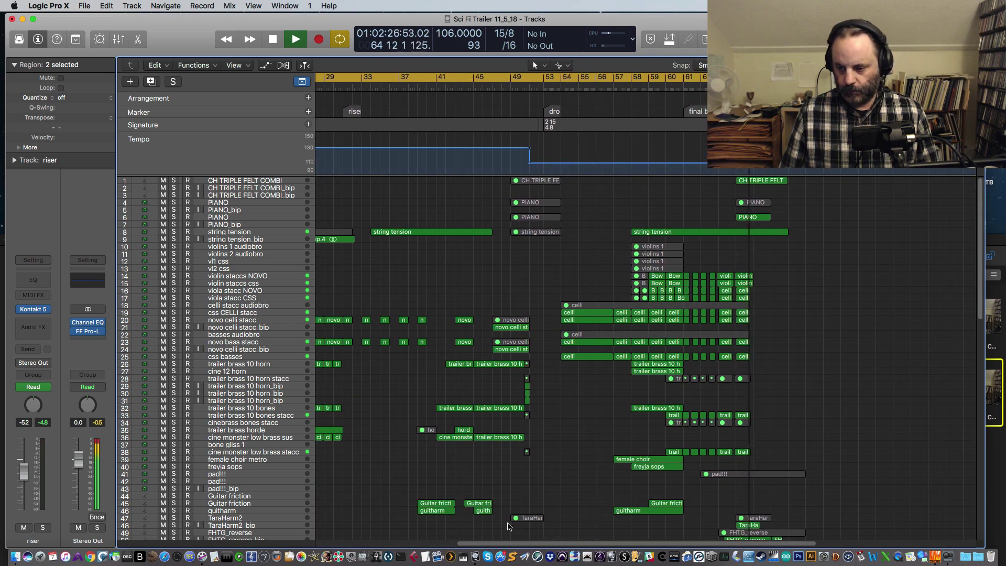
scroll(518, 518, "down", 10)
scroll(531, 493, "down", 10)
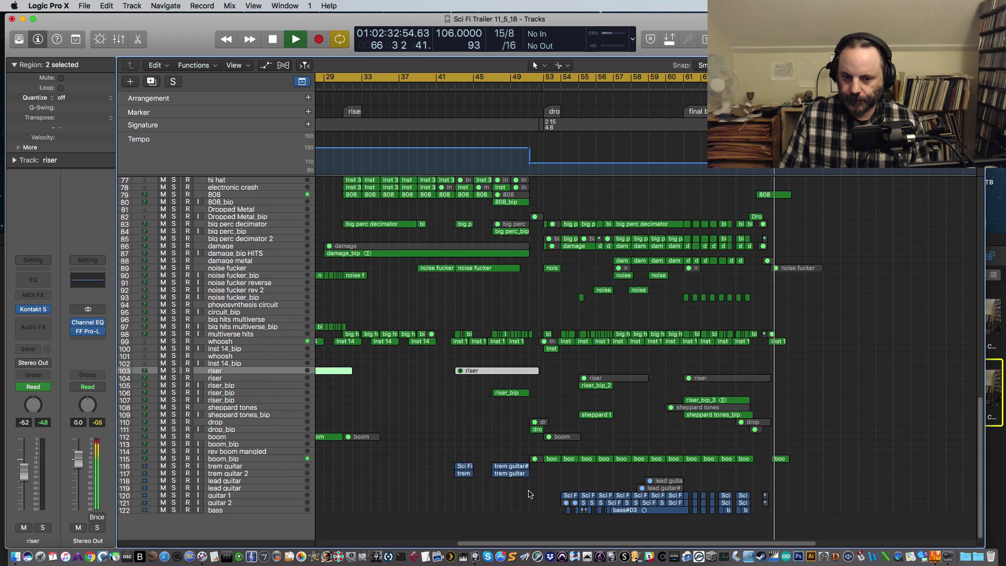
scroll(531, 493, "up", 5)
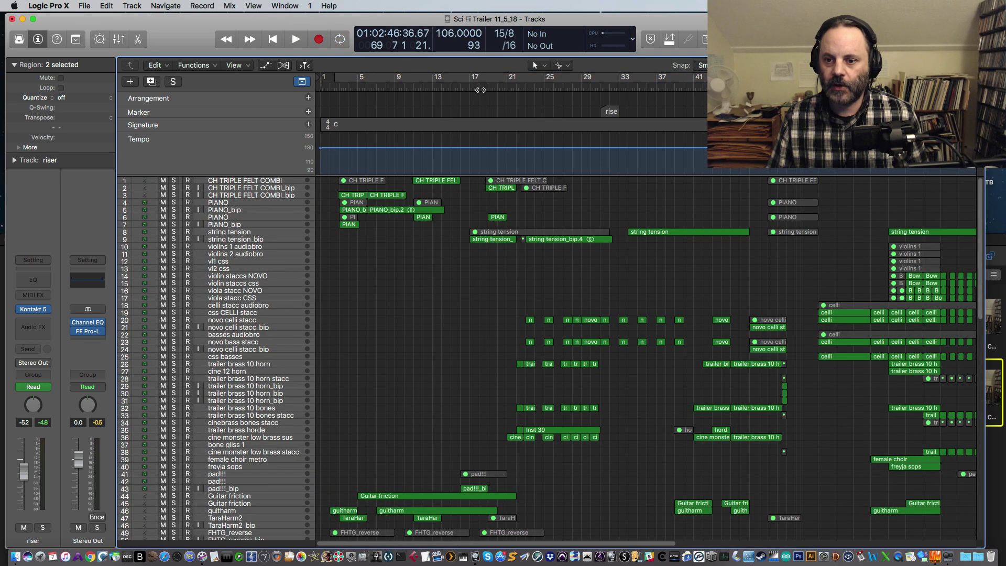
Place the playhead at bar 22 and audition the full mix up to about bar 25.
left_click(476, 90)
left_click_drag(478, 86, 522, 92)
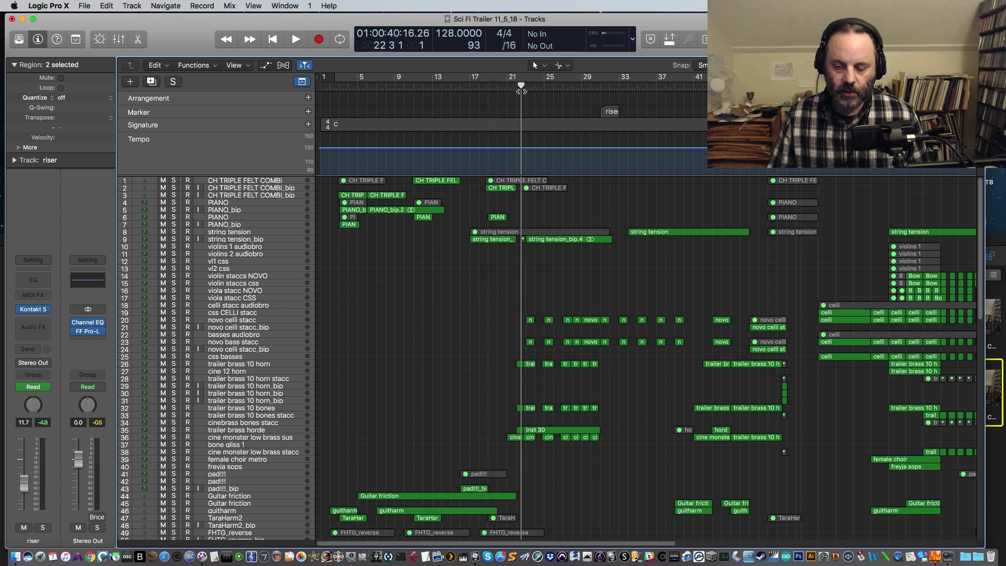
key("space")
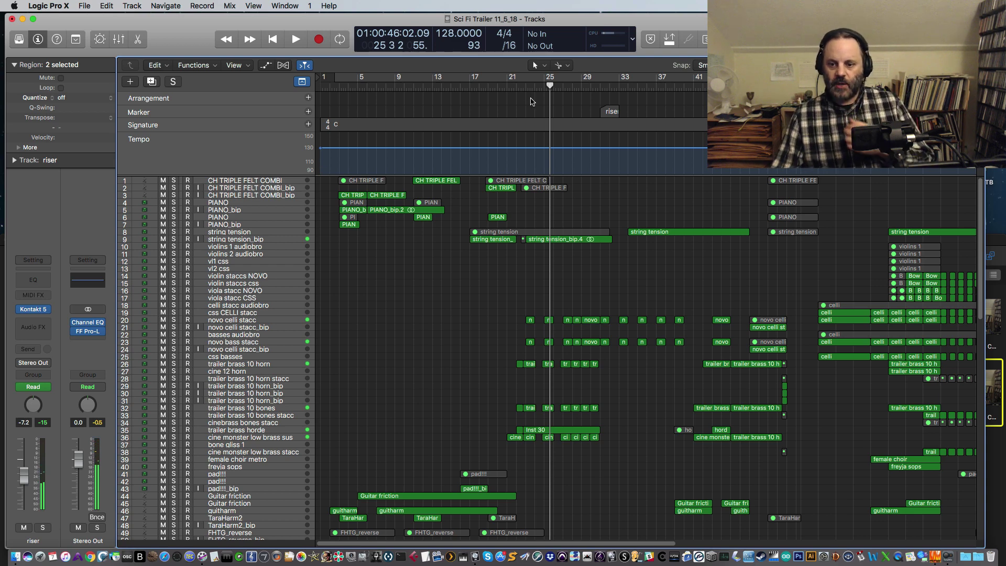
scroll(532, 104, "down", 1)
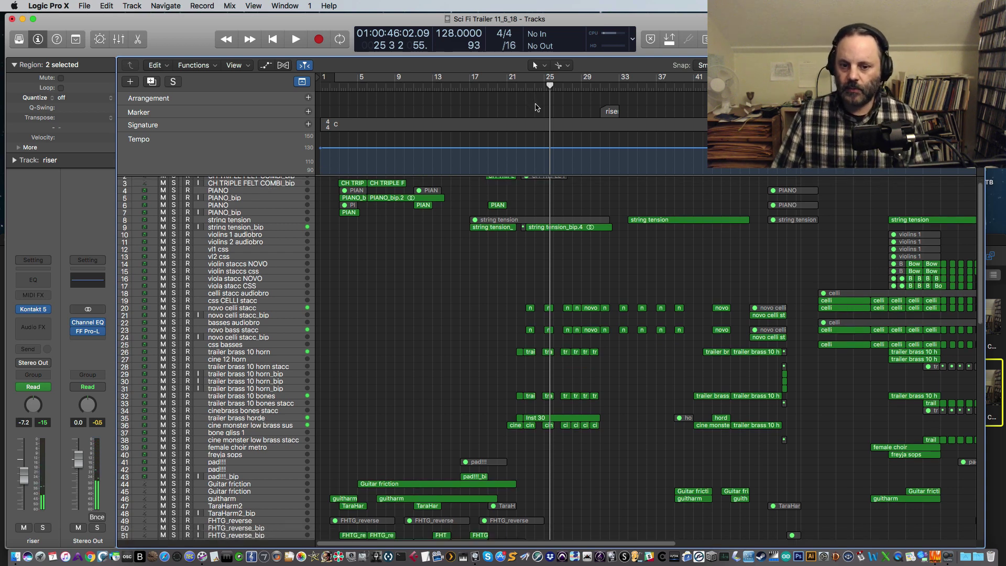
Select the novo celli and novo bass staccato regions from bar 23 to about bar 31 and solo them for playback.
left_click(508, 87)
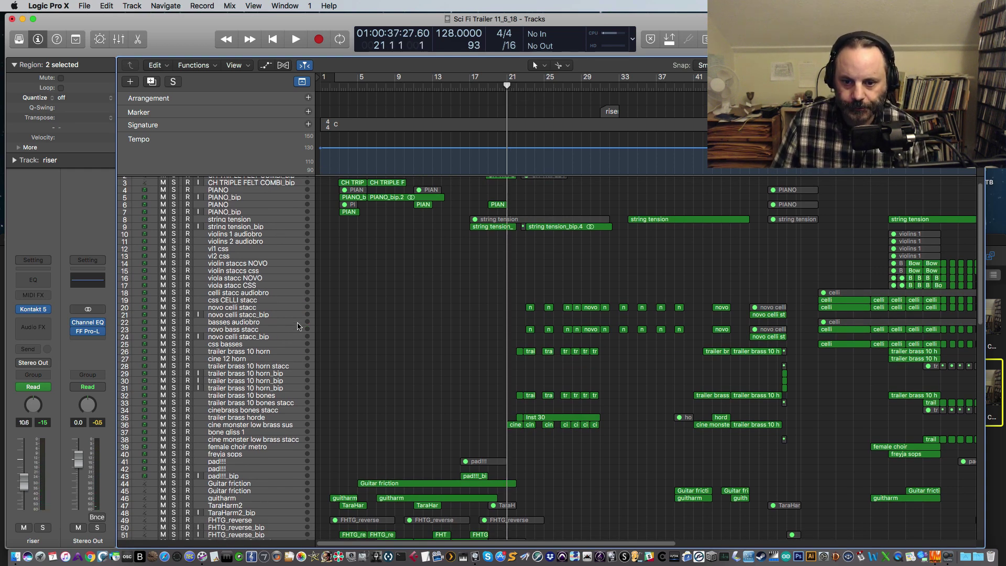
left_click_drag(554, 334, 603, 338)
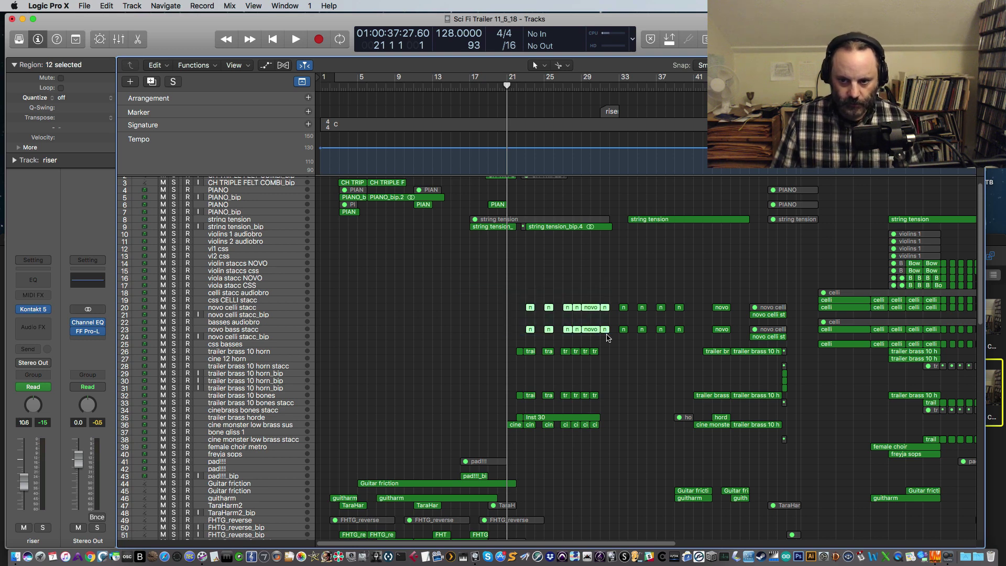
key("ctrl+s")
key("space")
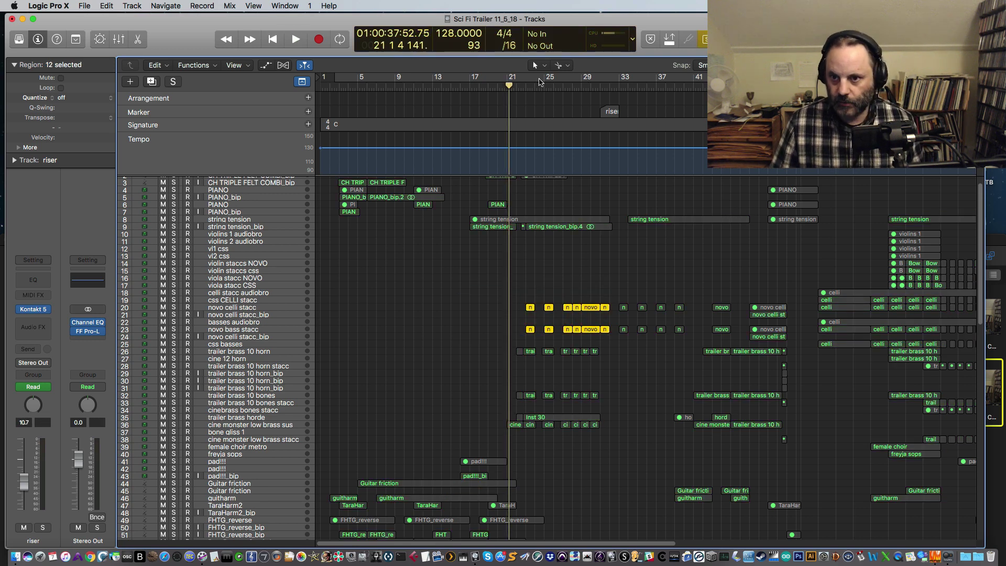
Audition the soloed string staccato hits around bars 23 and 25, return the playhead to bar 22 and turn solo off.
left_click(523, 89)
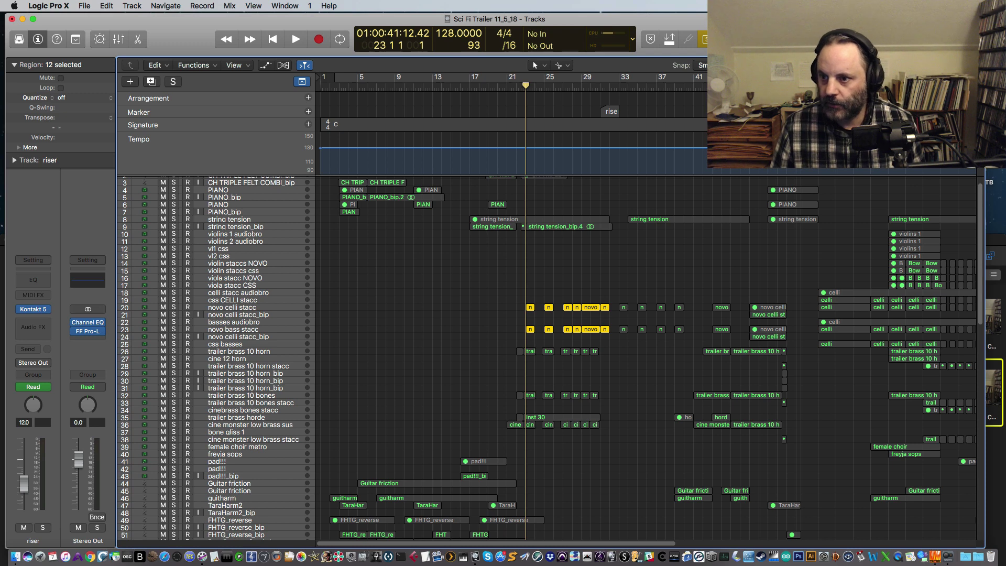
scroll(526, 90, "up", 10)
left_click(517, 90)
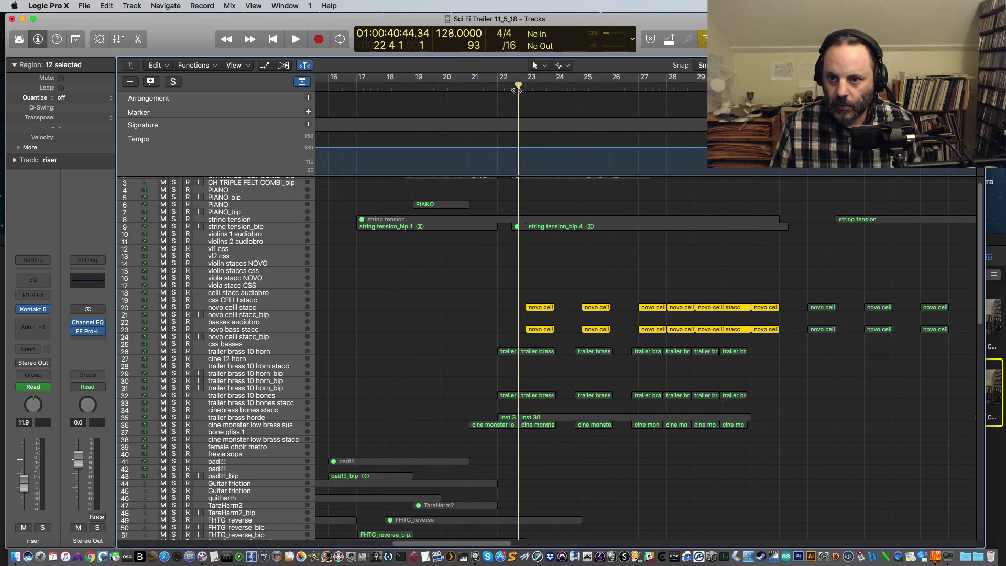
key("space")
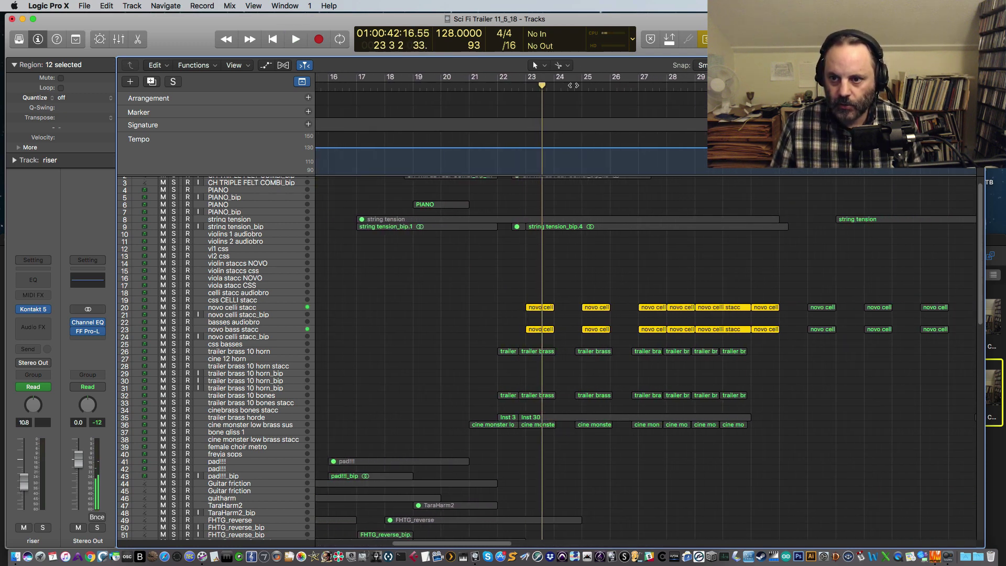
left_click(572, 87)
key("space")
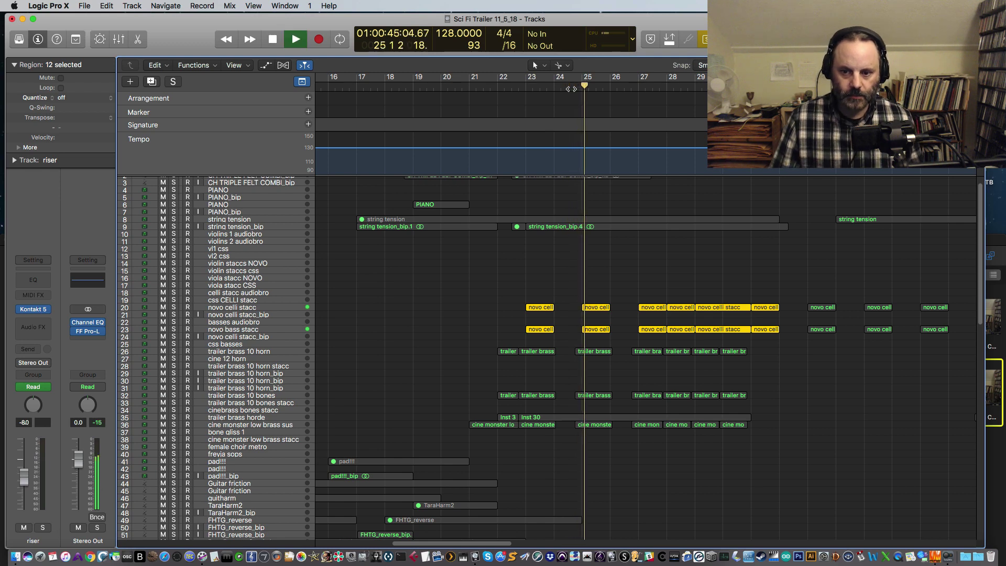
key("space")
left_click(500, 87)
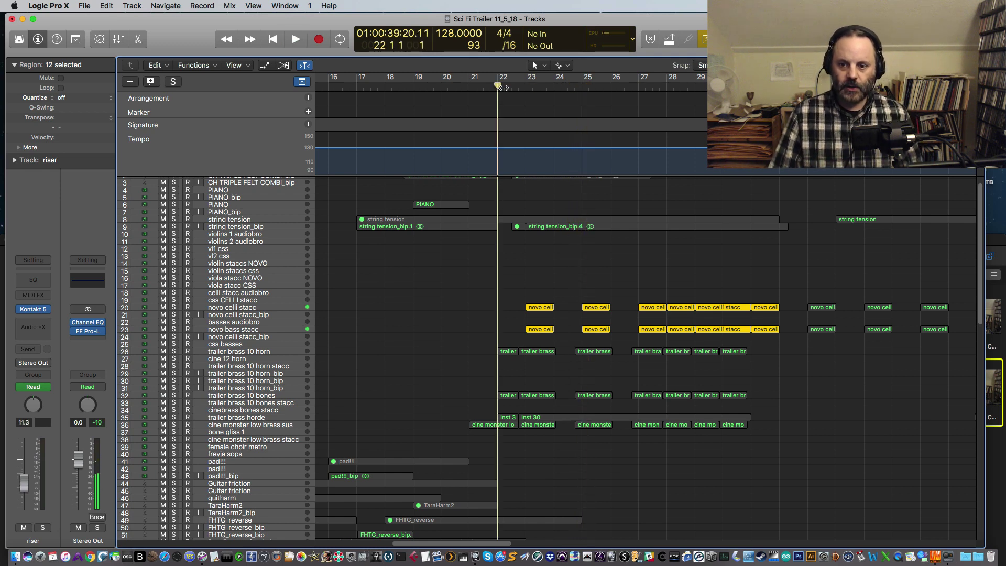
left_click(576, 279)
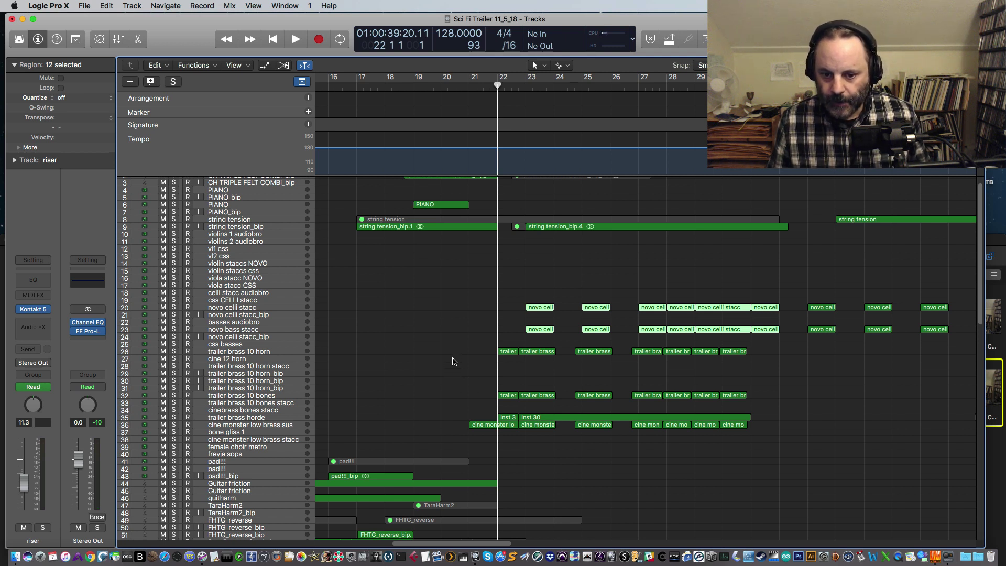
Select the horn, bones, trailer brass horde and low brass sus regions and audition them soloed from bar 22 to bar 30.
left_click_drag(461, 355, 765, 452)
key("space")
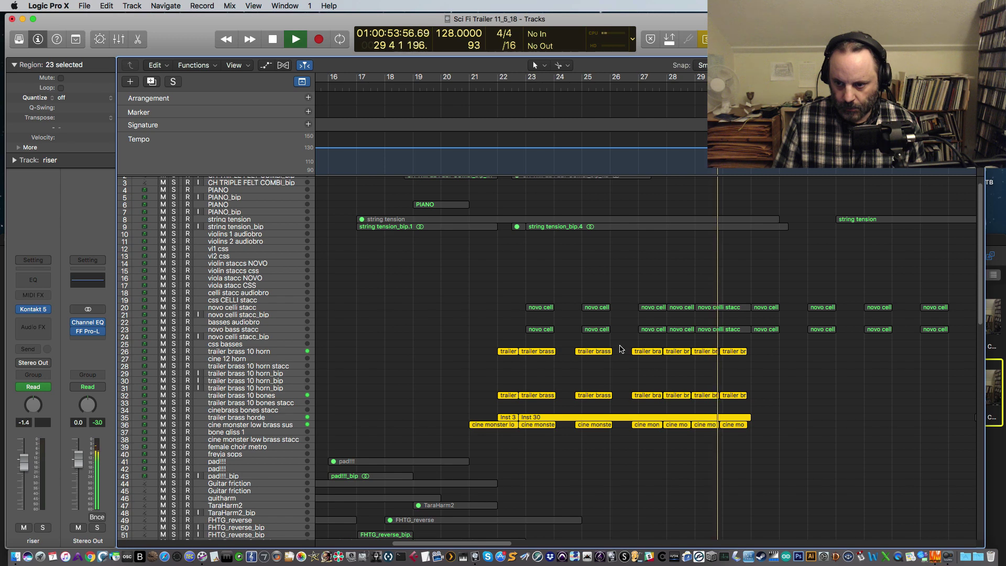
key("space")
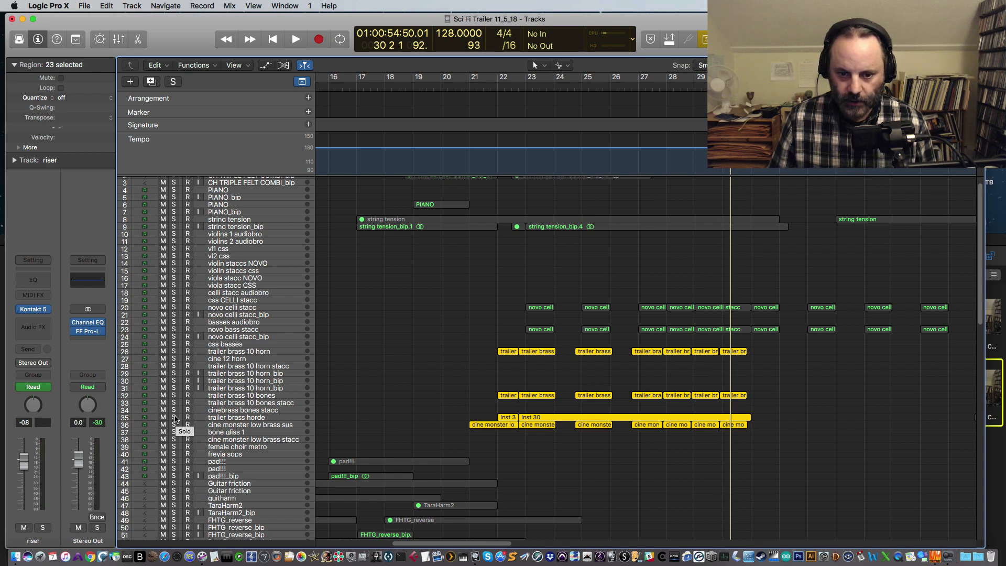
Audition the trailer brass horde track on its own from about bar 22.
left_click(511, 88)
key("space")
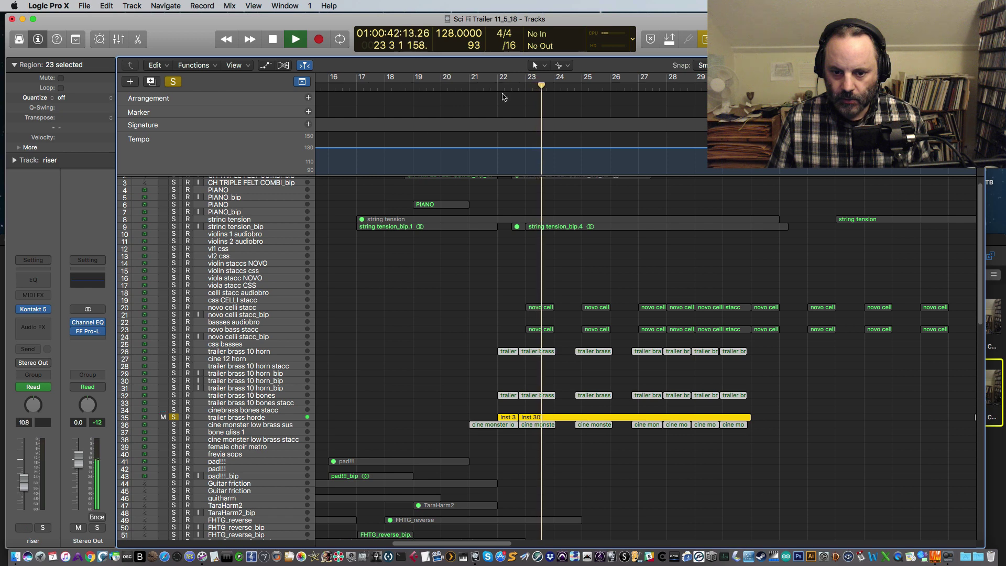
key("space")
Switch the solo from the trailer brass horde to the cine monster low brass sus track, audition it from bar 22 and clear the solo.
left_click(173, 418)
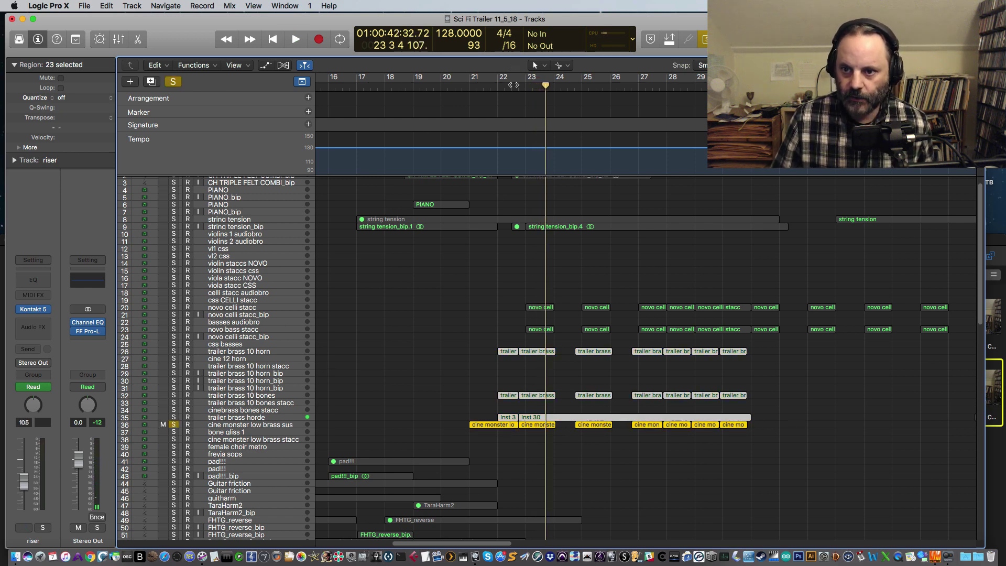
left_click(513, 84)
key("space")
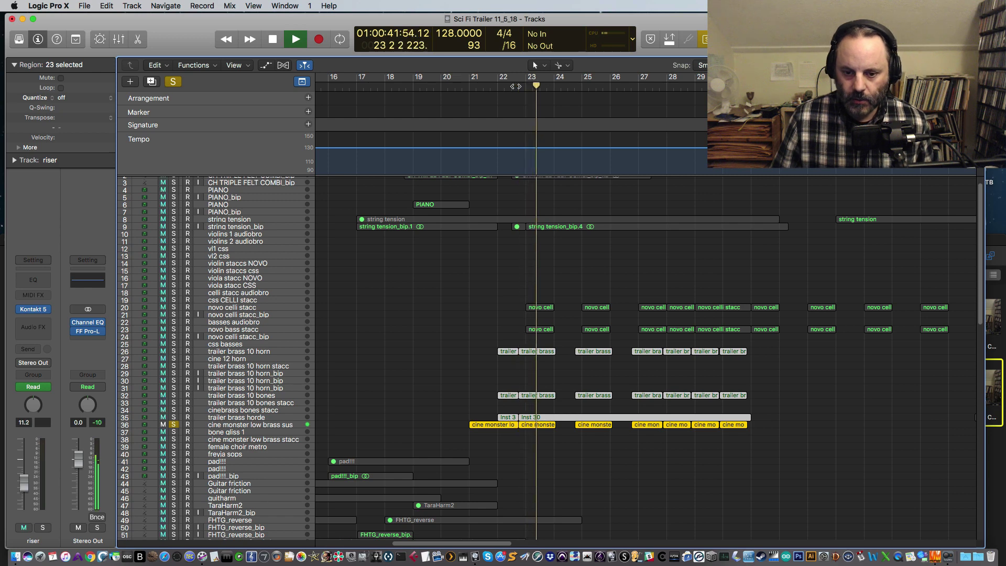
key("space")
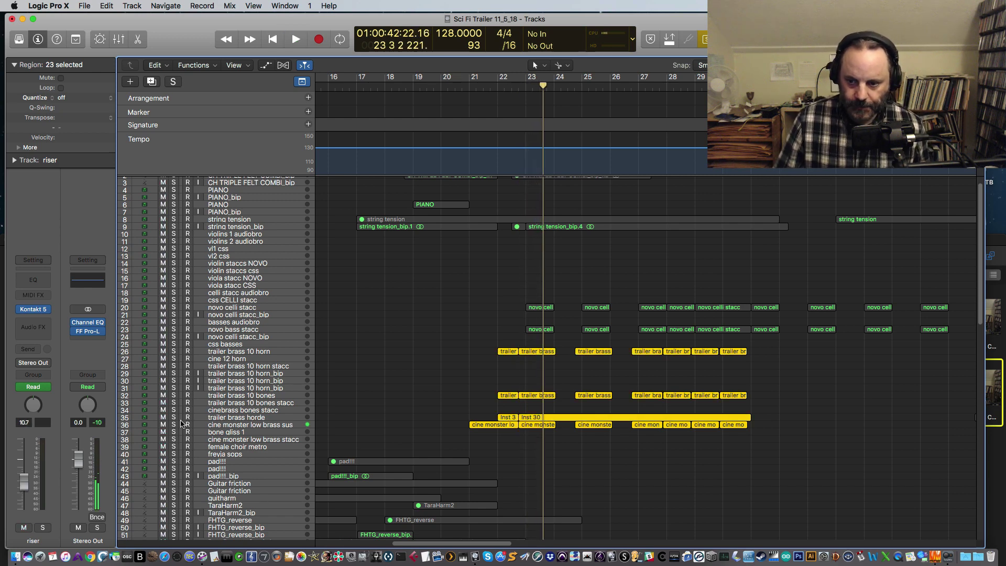
Audition the 8dio braaaam track's region soloed from about bar 22 to bar 27.
scroll(399, 356, "down", 8)
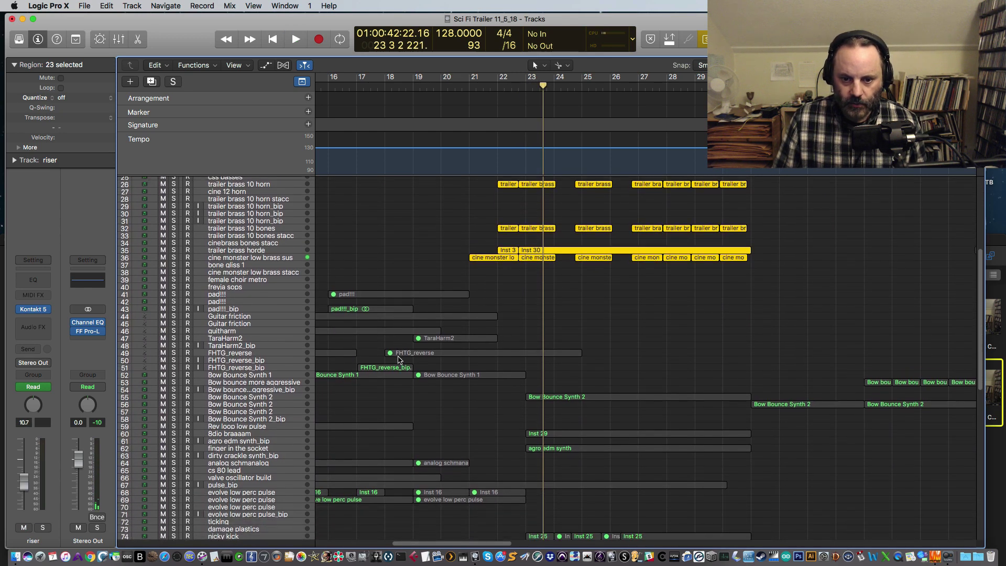
scroll(399, 359, "down", 3)
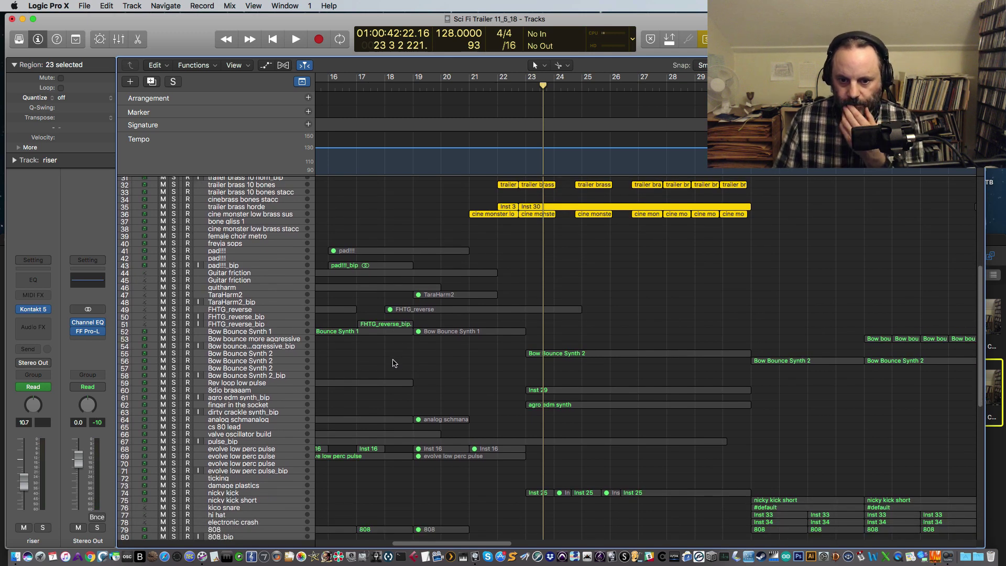
scroll(393, 362, "down", 1)
scroll(244, 376, "down", 1)
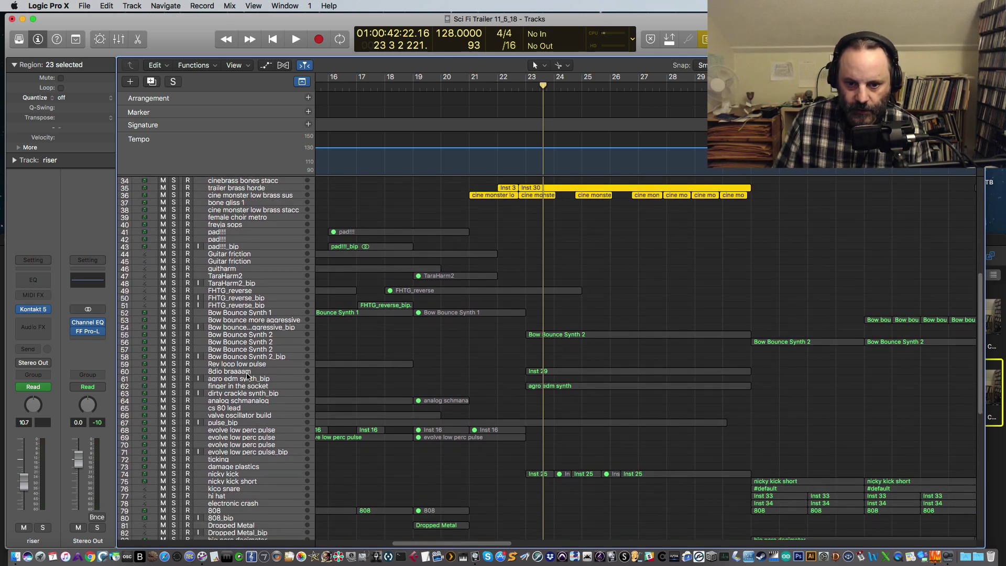
scroll(277, 386, "down", 2)
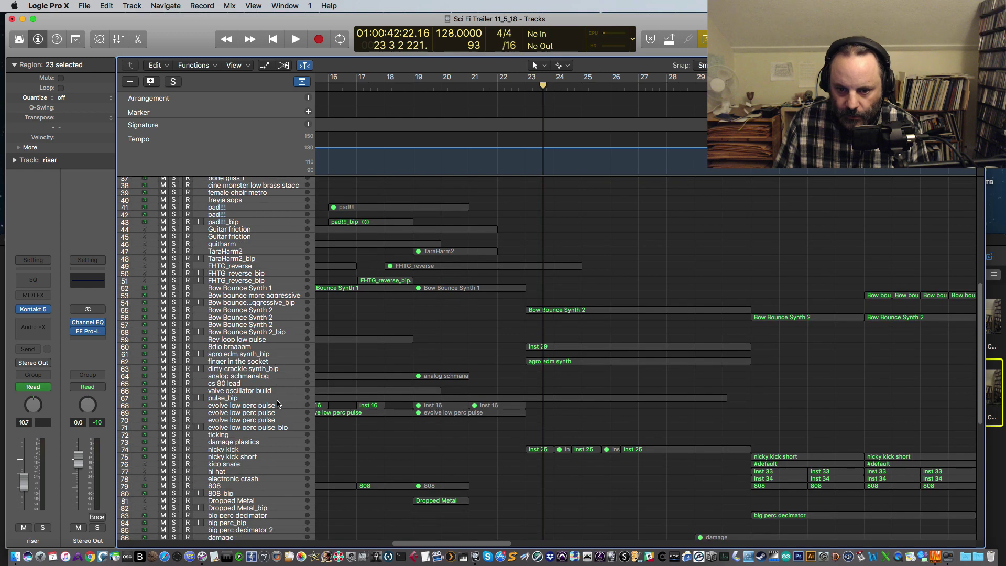
left_click(228, 346)
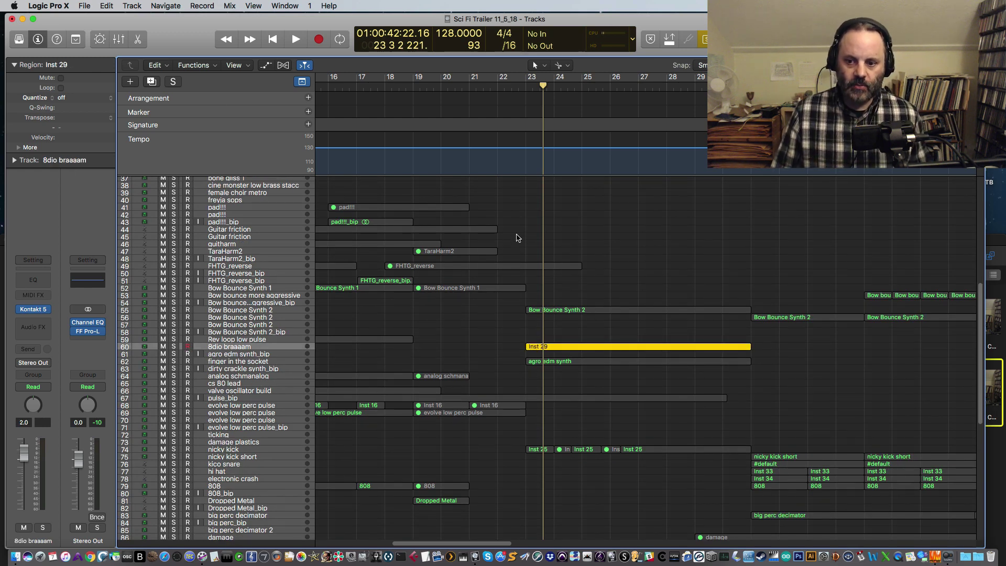
left_click(517, 88)
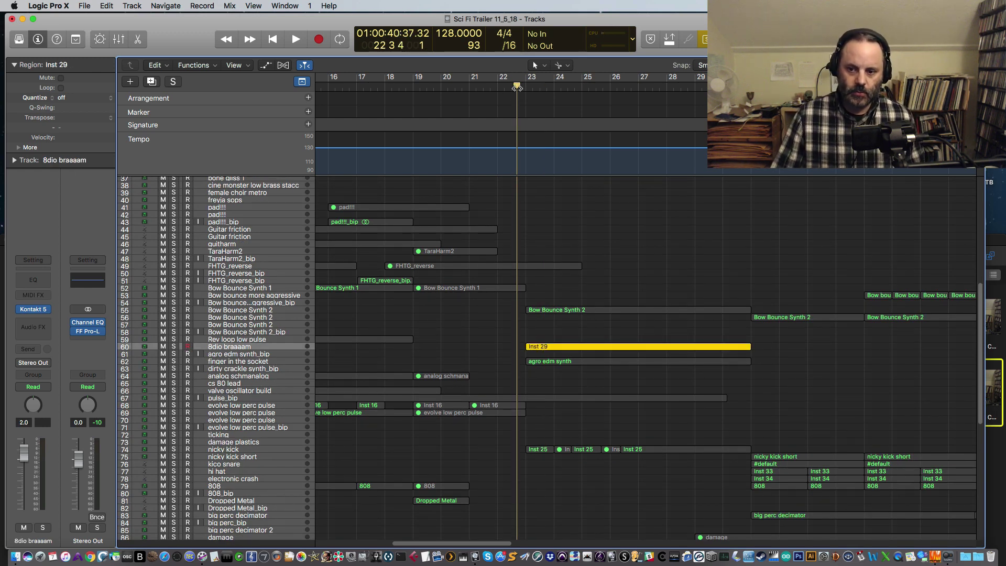
key("space")
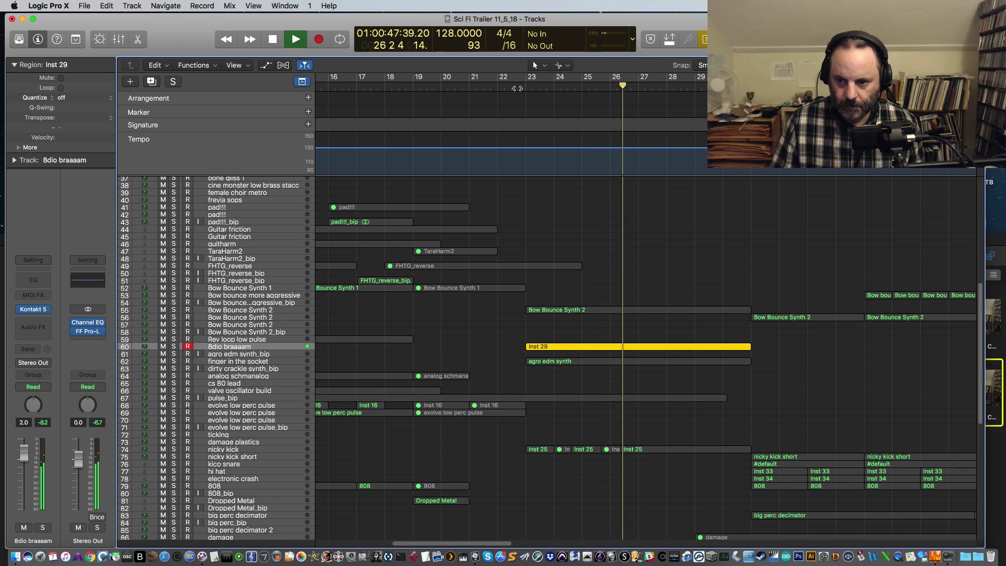
key("space")
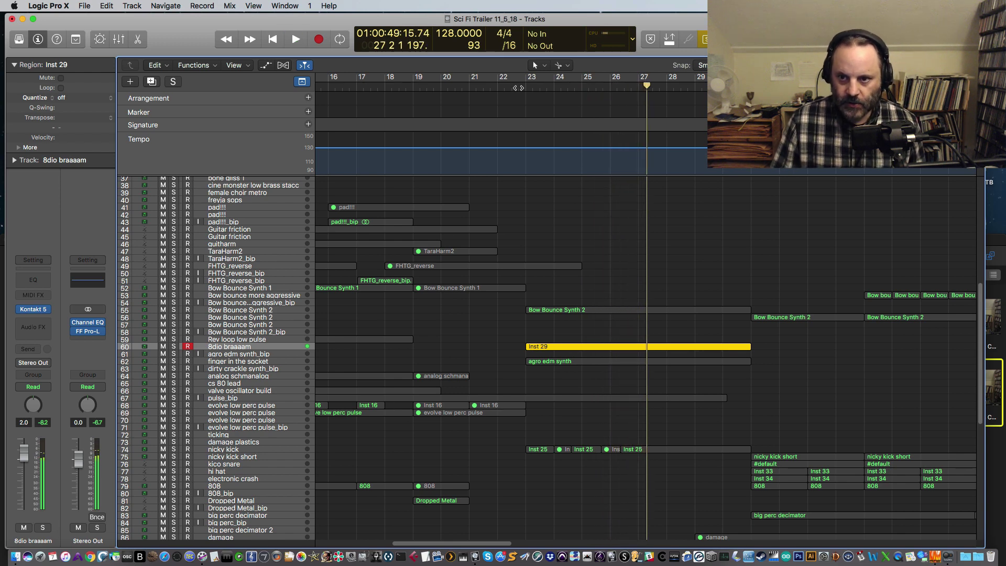
Select the string stacc, trailer brass and low brass regions plus the 8dio braaaam region, audition them soloed from bar 22 and turn solo off.
scroll(576, 258, "up", 8)
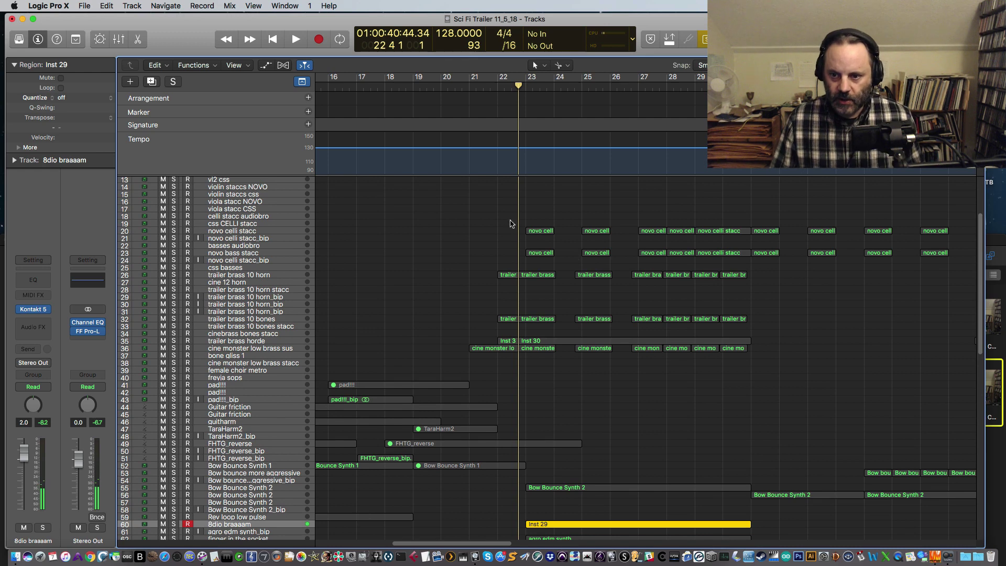
left_click_drag(482, 216, 732, 368)
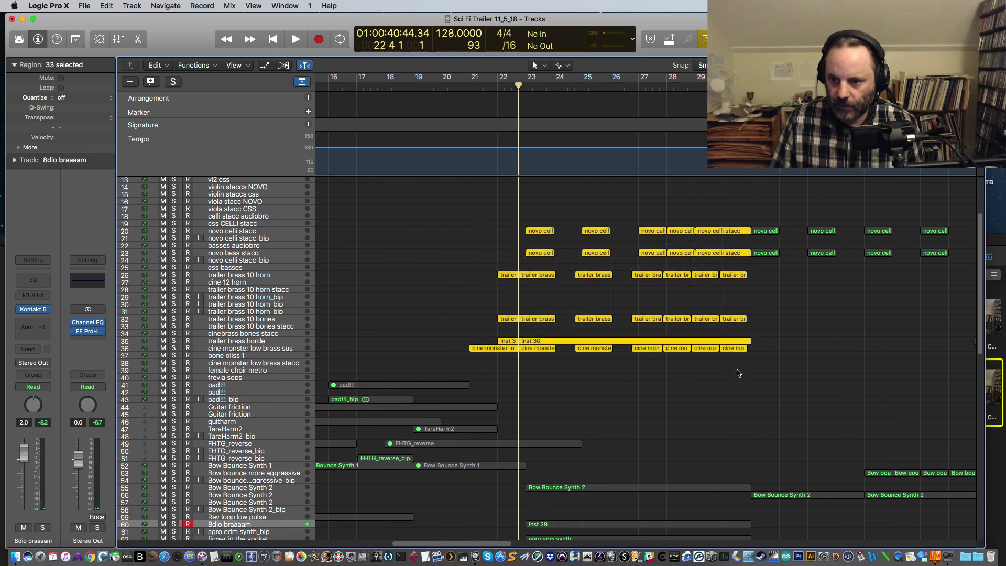
scroll(721, 370, "down", 5)
scroll(655, 385, "down", 2)
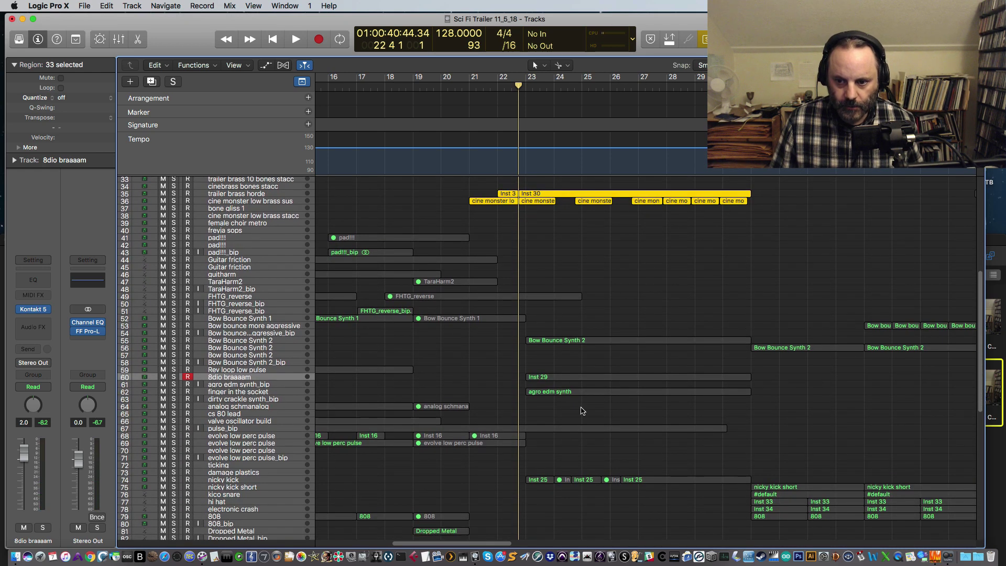
left_click(576, 378, "shift")
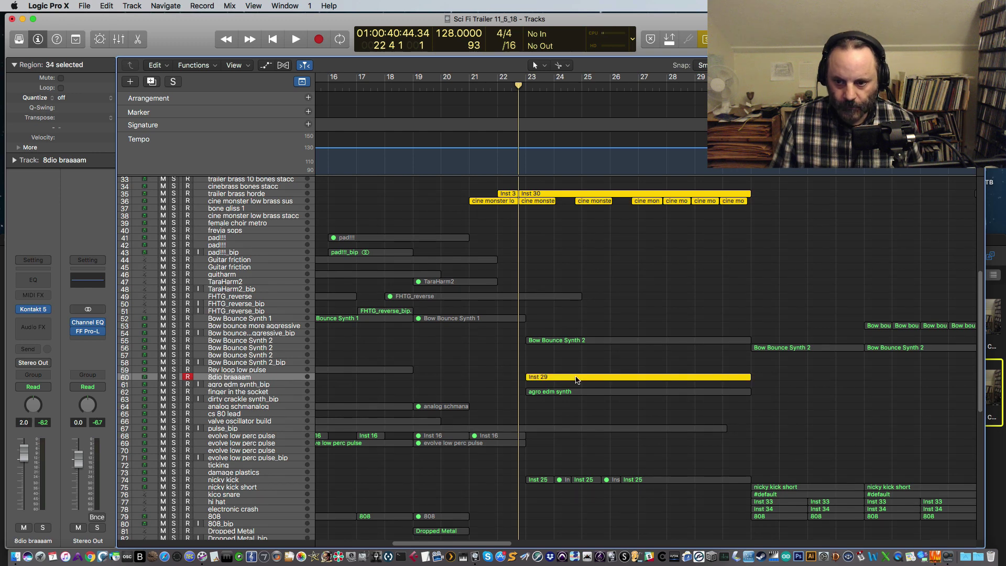
key("space")
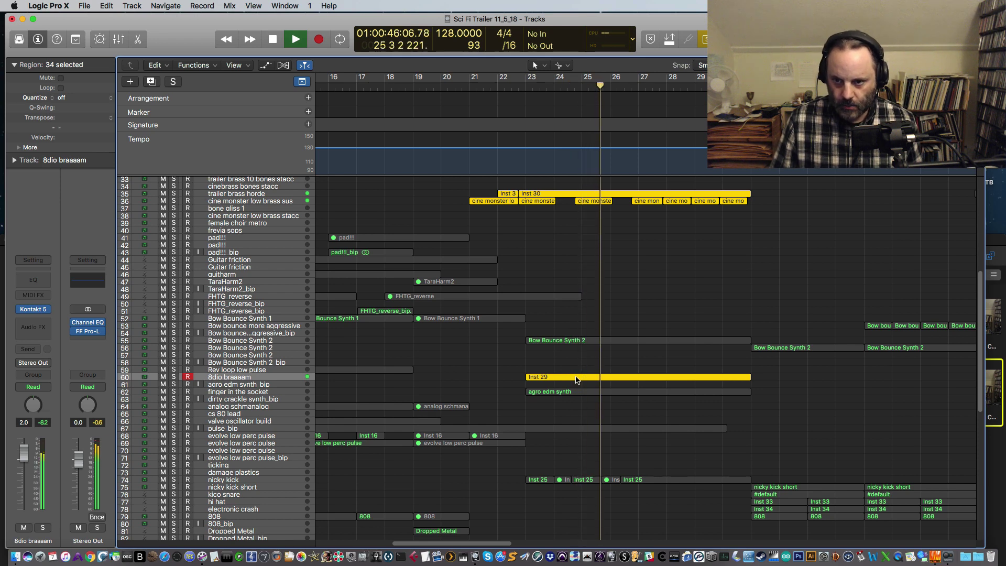
key("space")
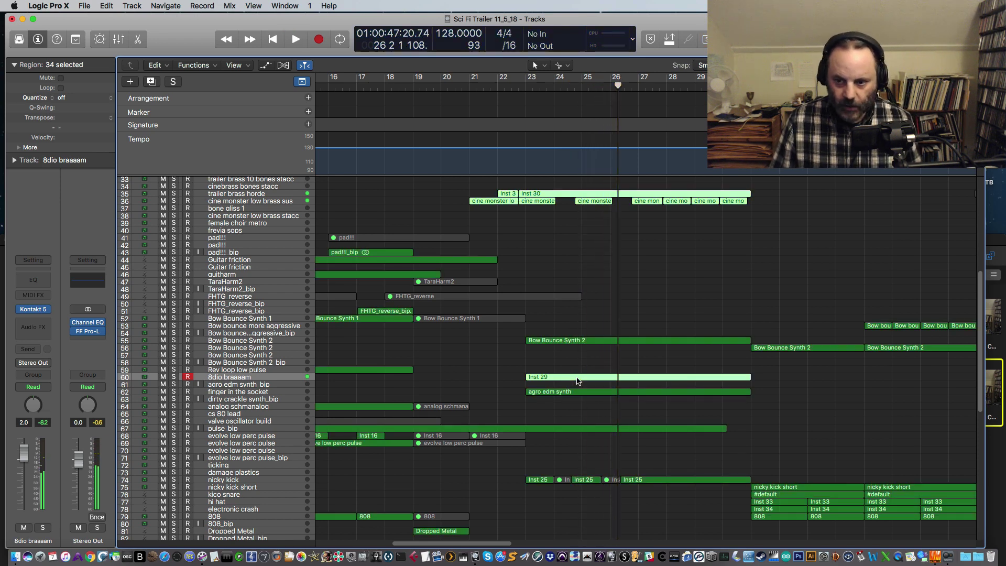
Solo the nicky kick track, audition it from about bar 22 to bar 25 and clear its solo.
scroll(566, 374, "down", 5)
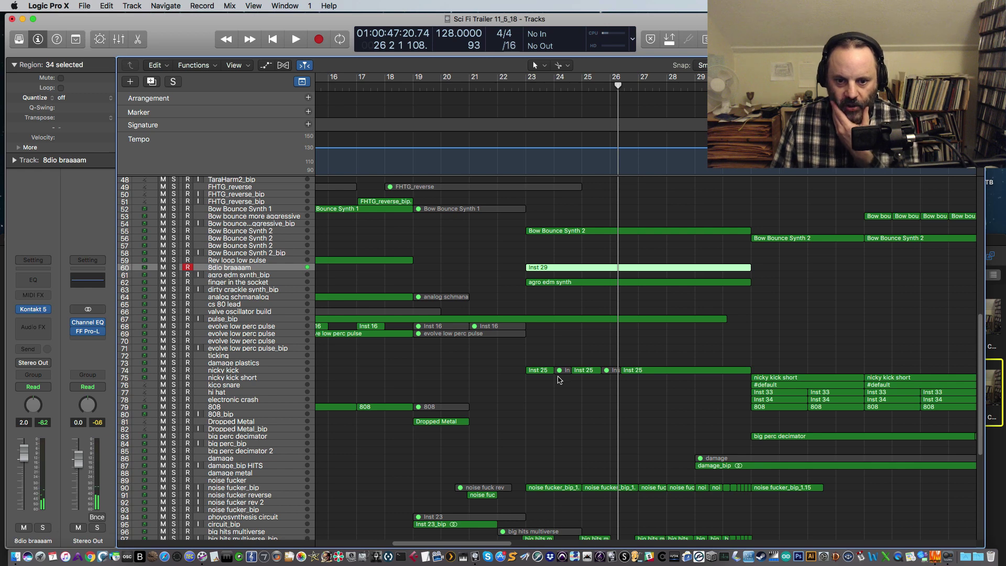
key("ctrl+s")
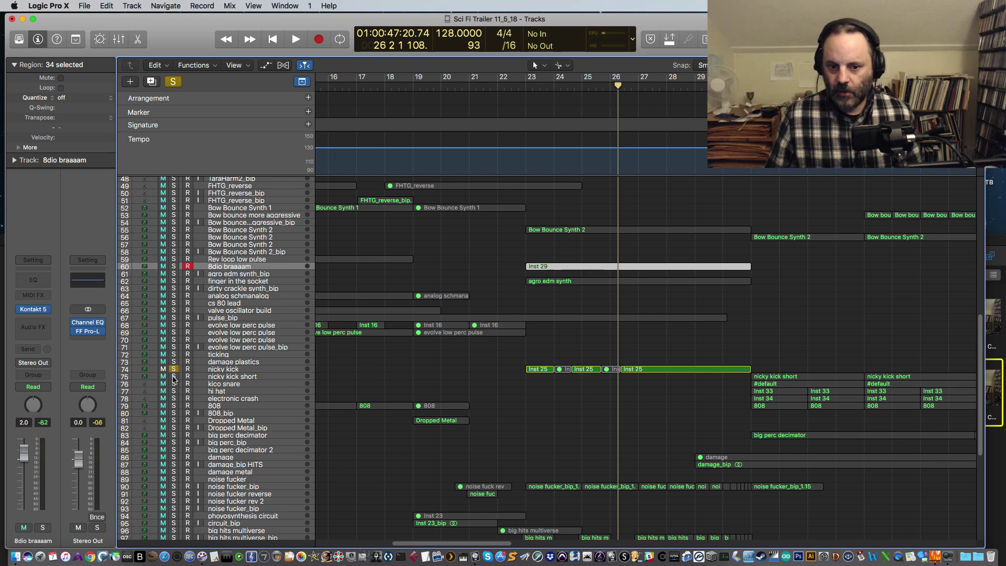
left_click(517, 90)
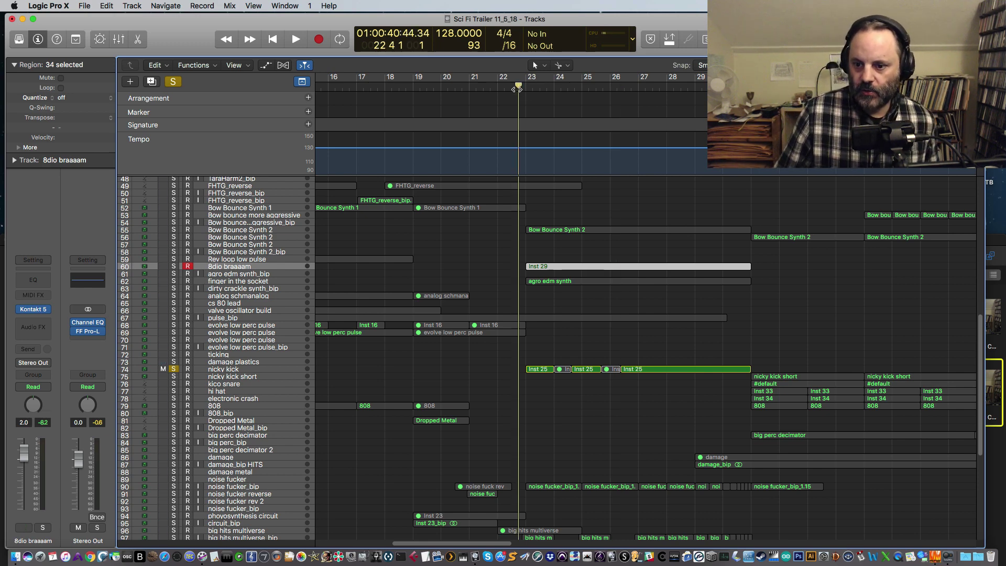
key("space")
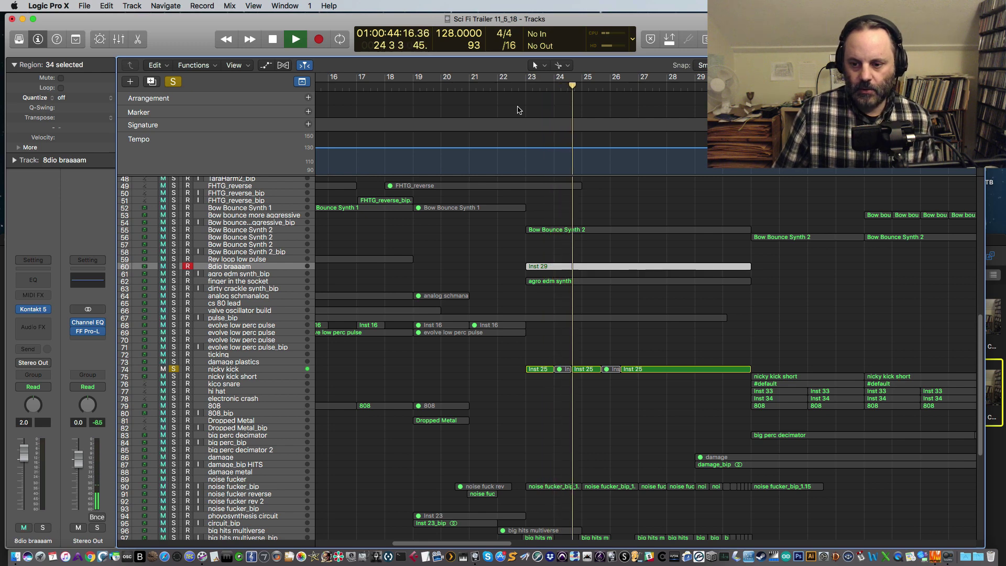
key("space")
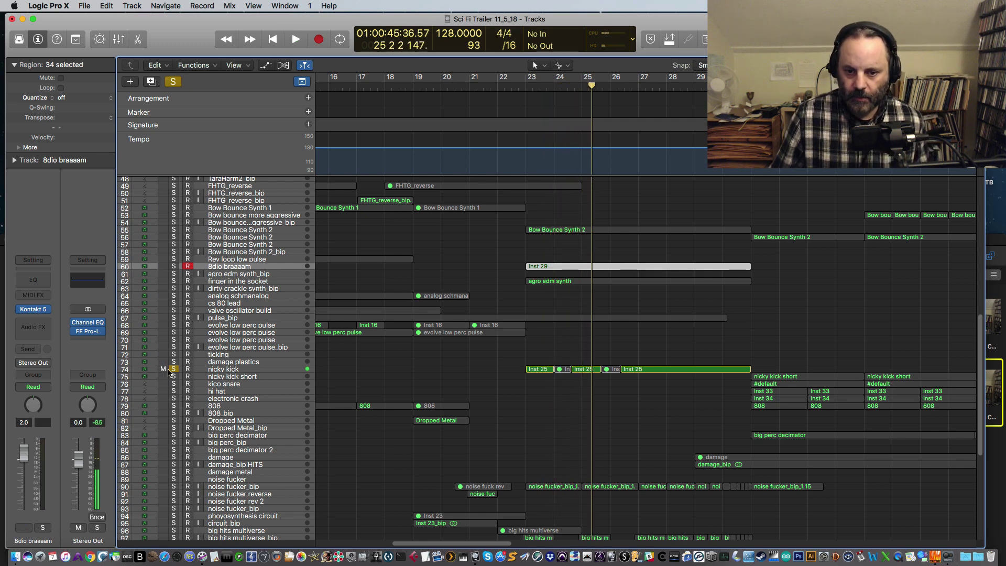
left_click(173, 368)
Solo the noise fucker_bip track on track 90 and start playback from about bar 22.
scroll(291, 350, "down", 3)
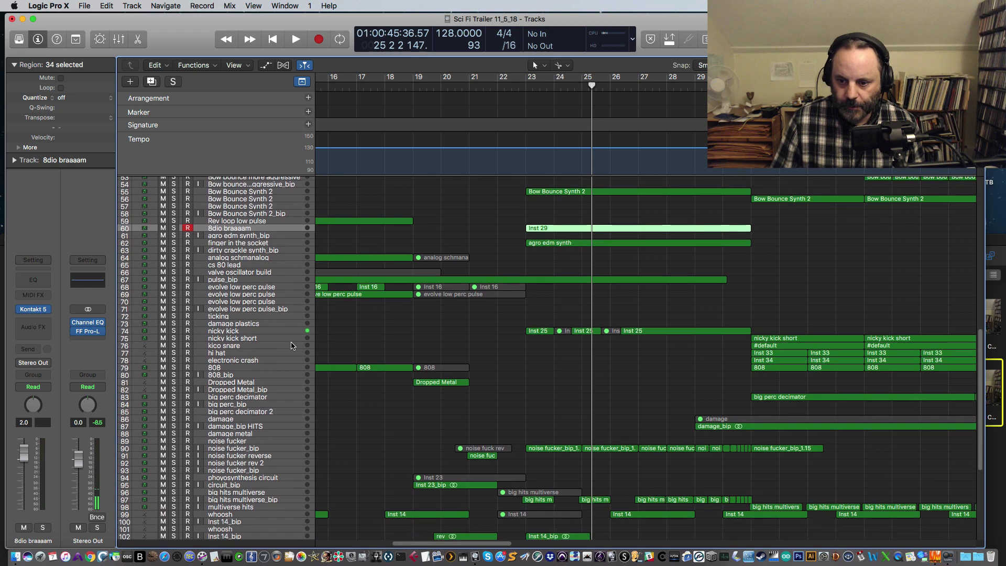
scroll(282, 370, "down", 2)
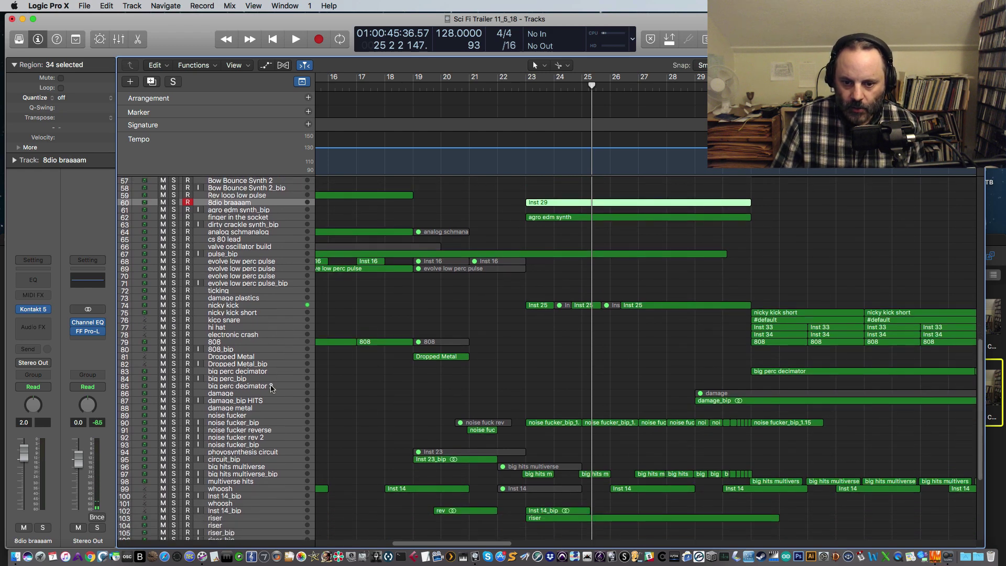
left_click(173, 422)
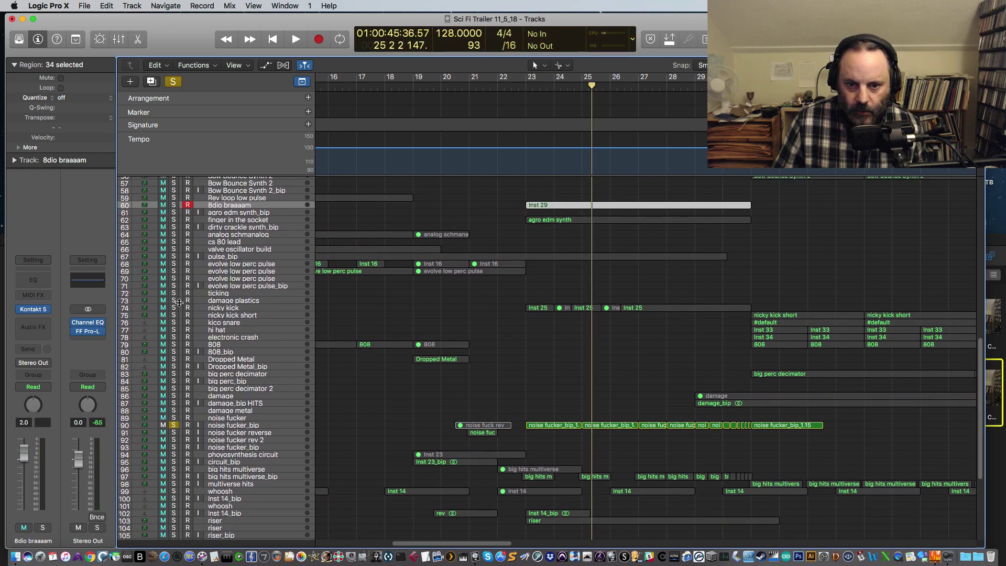
scroll(375, 377, "down", 4)
left_click(518, 85)
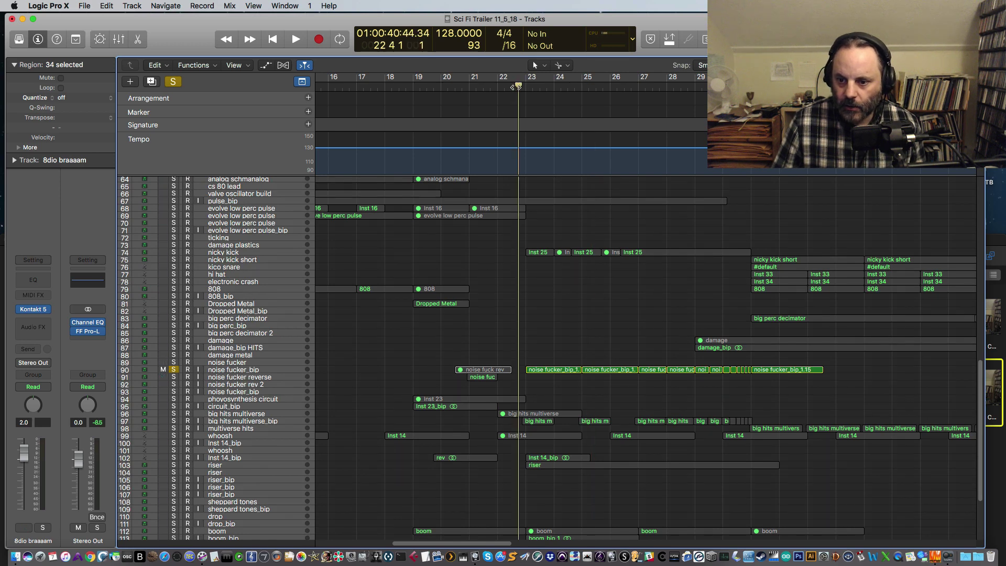
key("space")
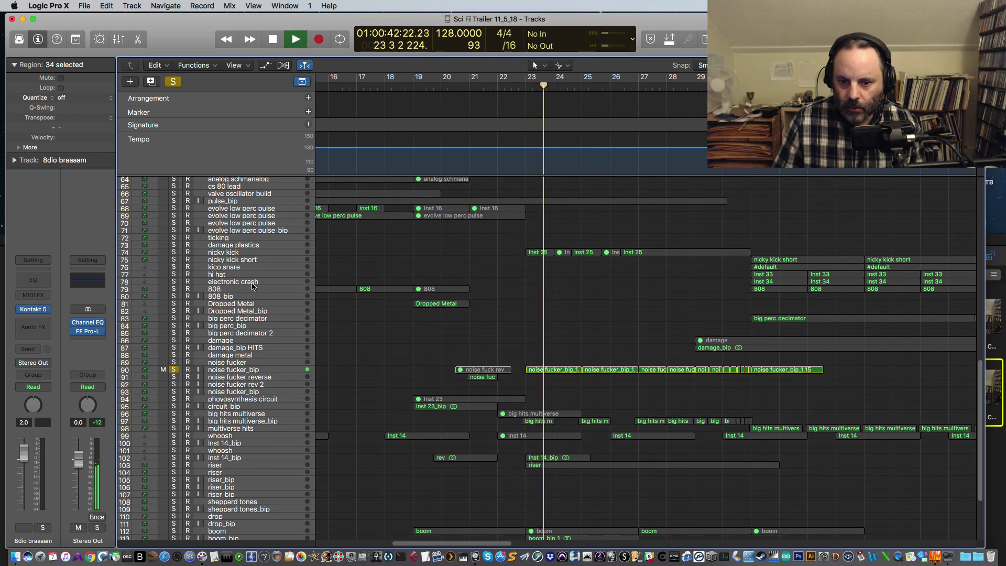
Add the big hits multiverse_bip, whoosh and Inst 14_bip tracks to the solo during playback, and stop near bar 29.
left_click(174, 421)
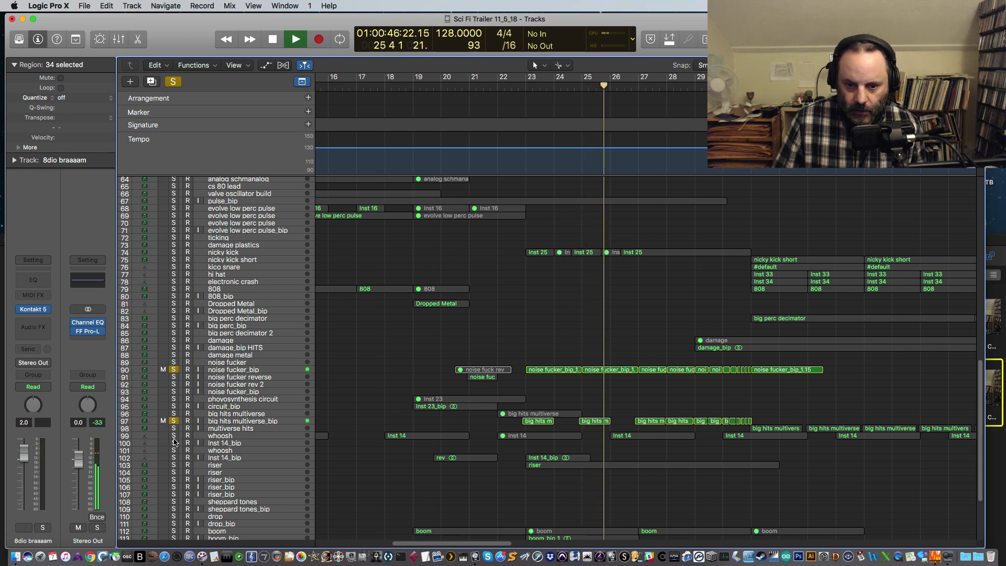
left_click(173, 436)
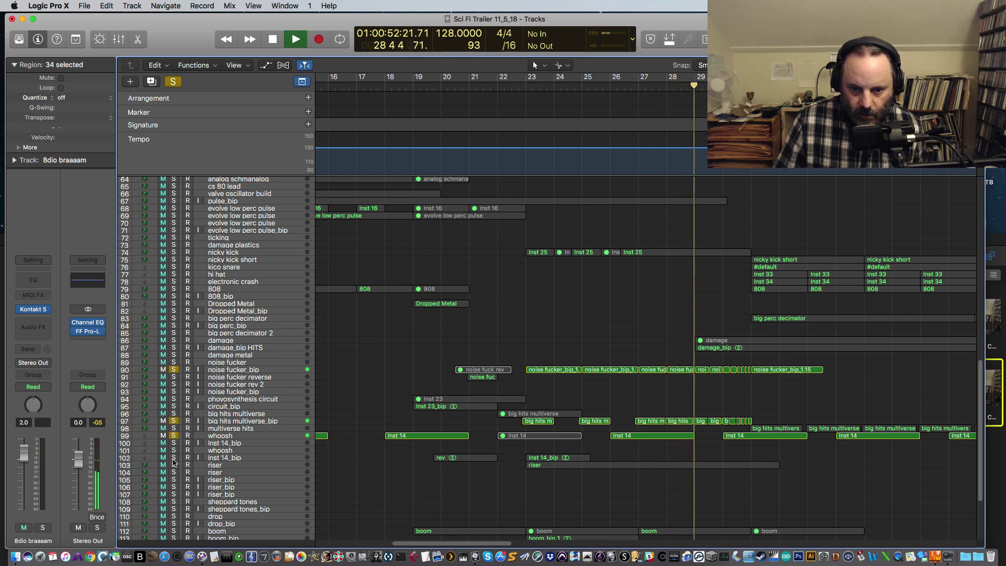
left_click(173, 457)
key("space")
Audition the soloed noise, big hits and whoosh tracks together from about bar 22 to bar 25.
left_click(511, 85)
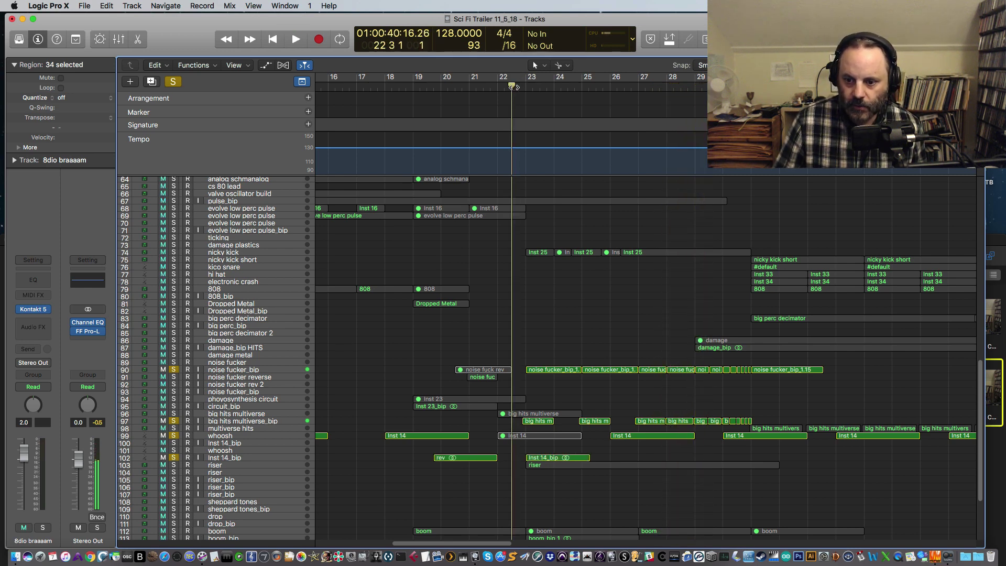
key("space")
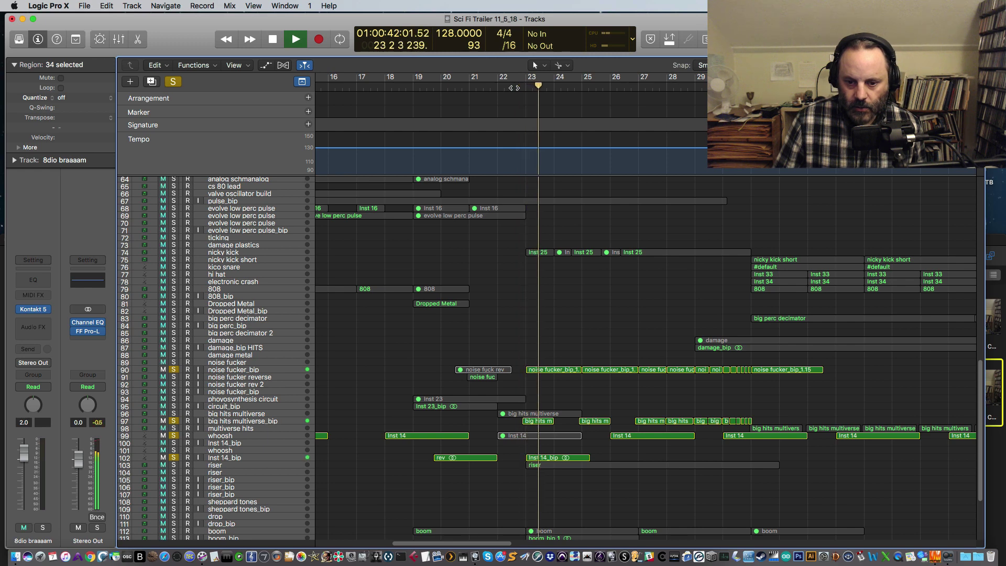
scroll(518, 116, "down", 5)
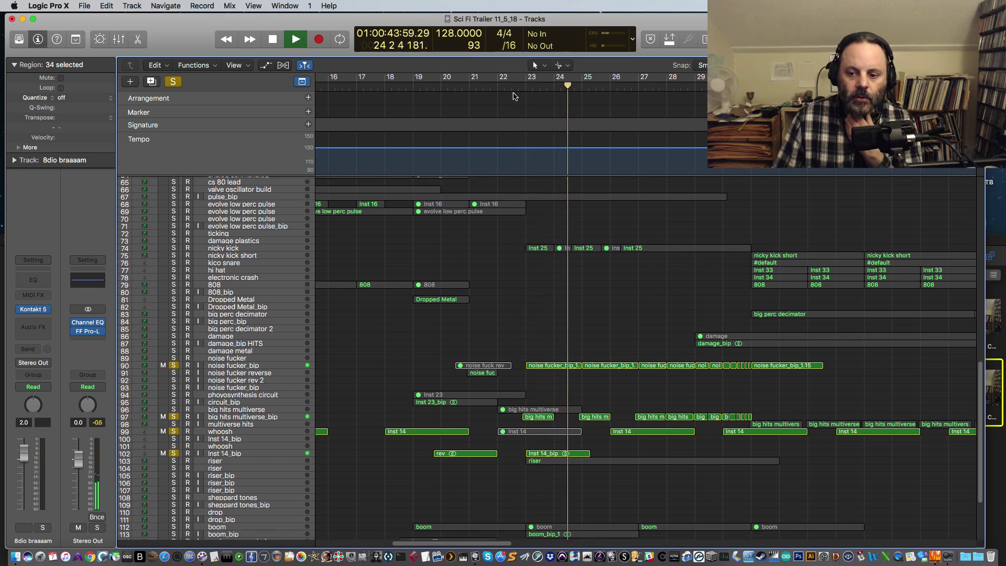
key("space")
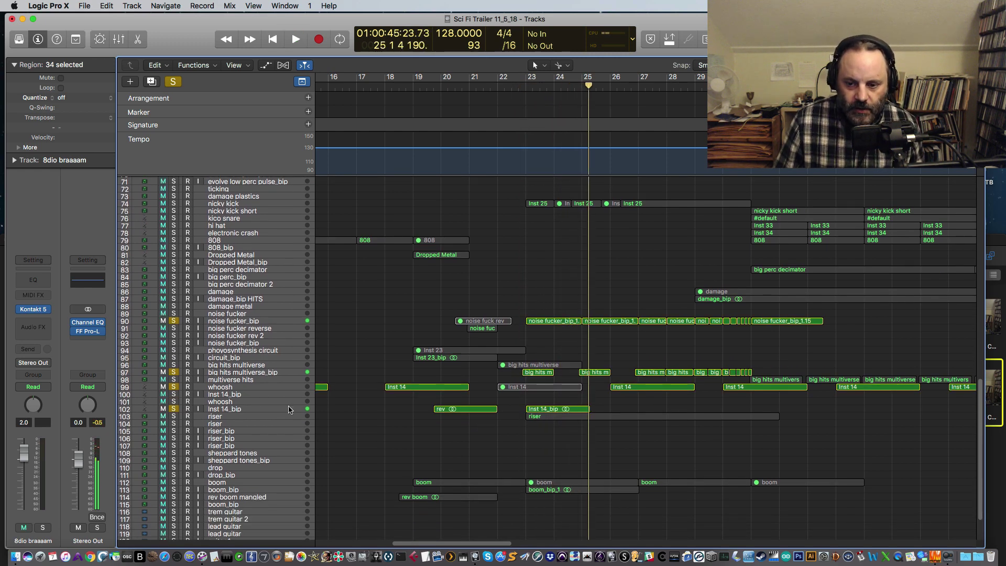
Add the boom track on track 112 to the soloed noise, hits and whoosh tracks and start playback from about bar 22.
left_click(174, 482)
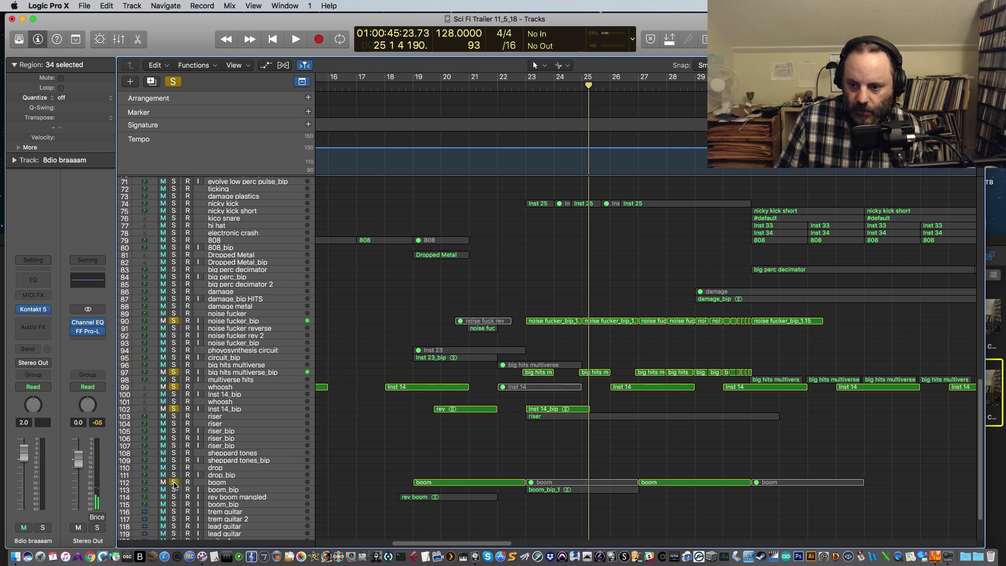
left_click(512, 88)
key("space")
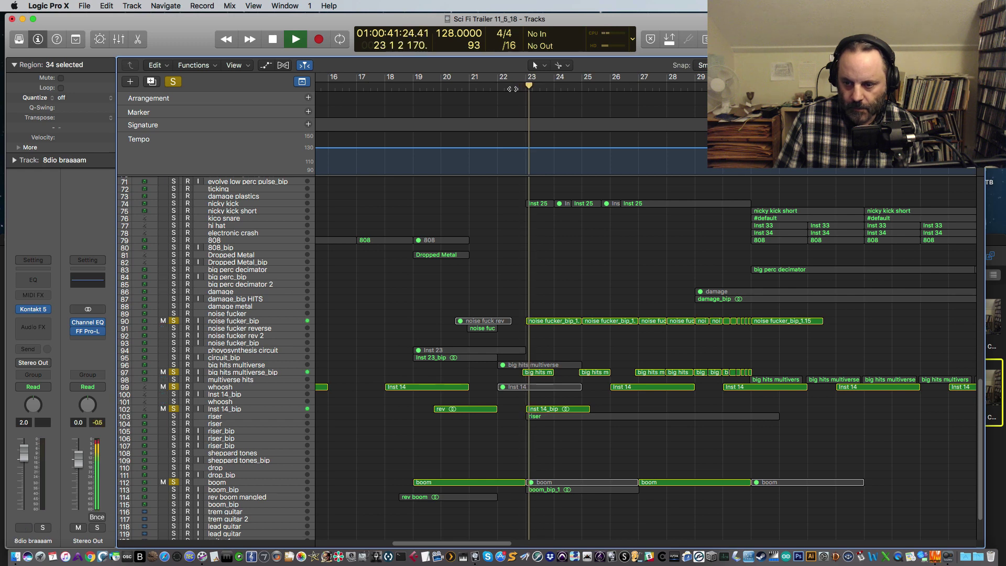
Add the nicky kick track to the solo during playback, and replay the combined hit from about bar 22 to bar 23.
scroll(441, 251, "down", 3)
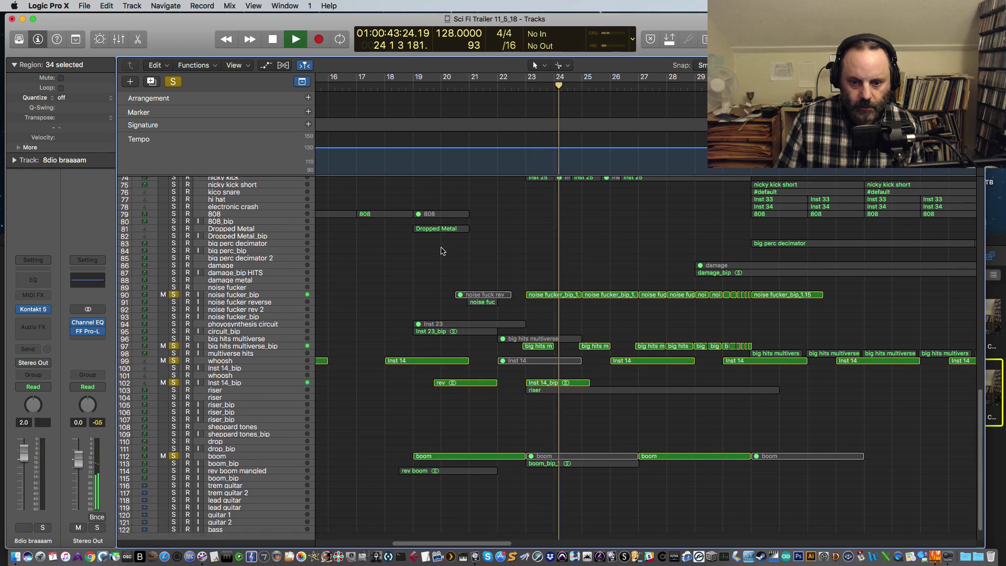
scroll(440, 254, "up", 4)
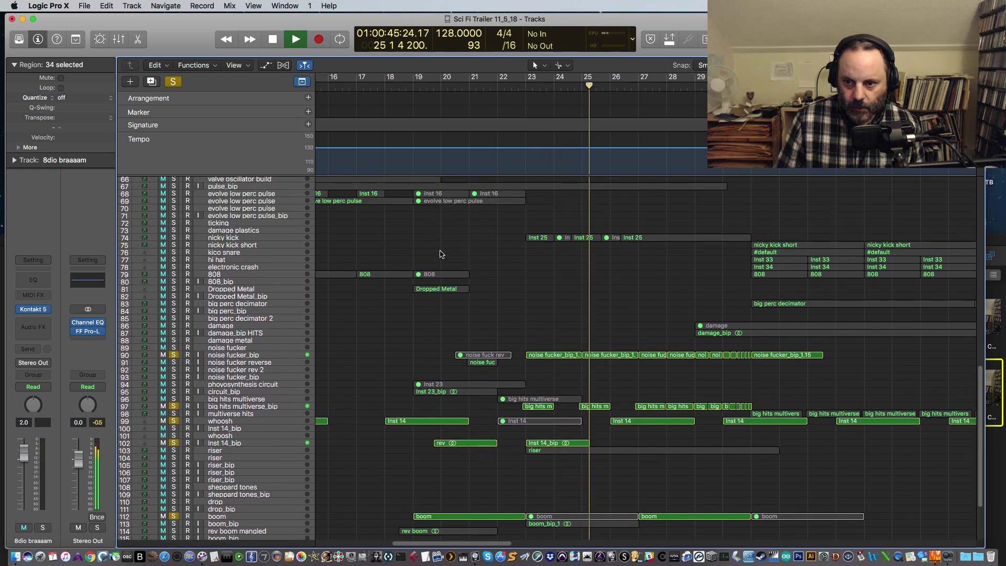
scroll(440, 254, "up", 1)
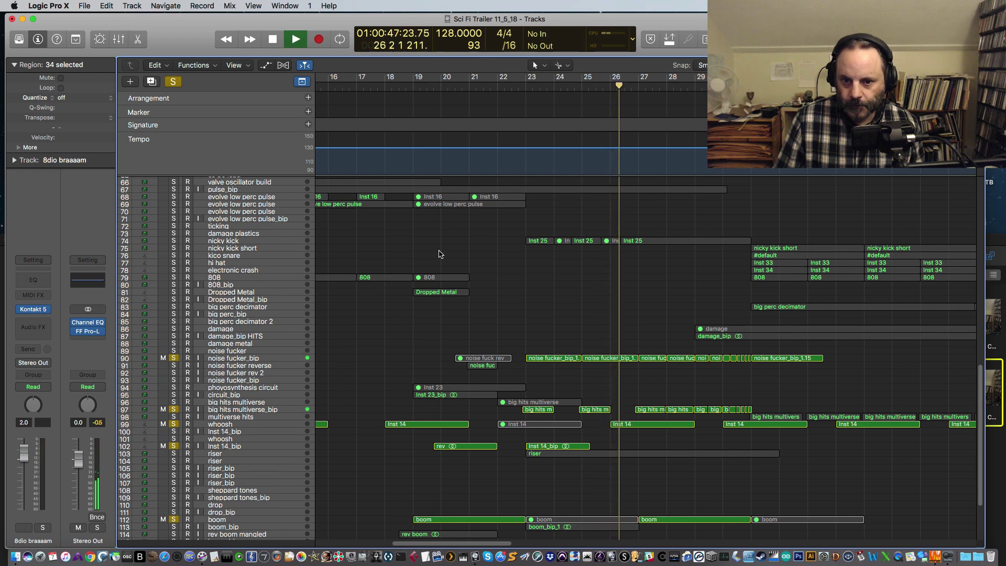
left_click(173, 241)
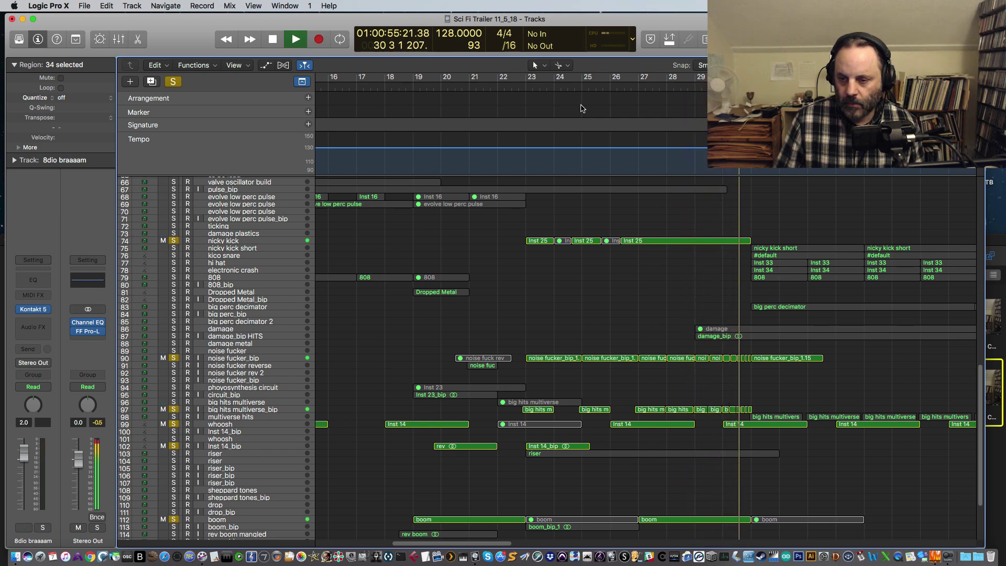
key("space")
left_click(512, 87)
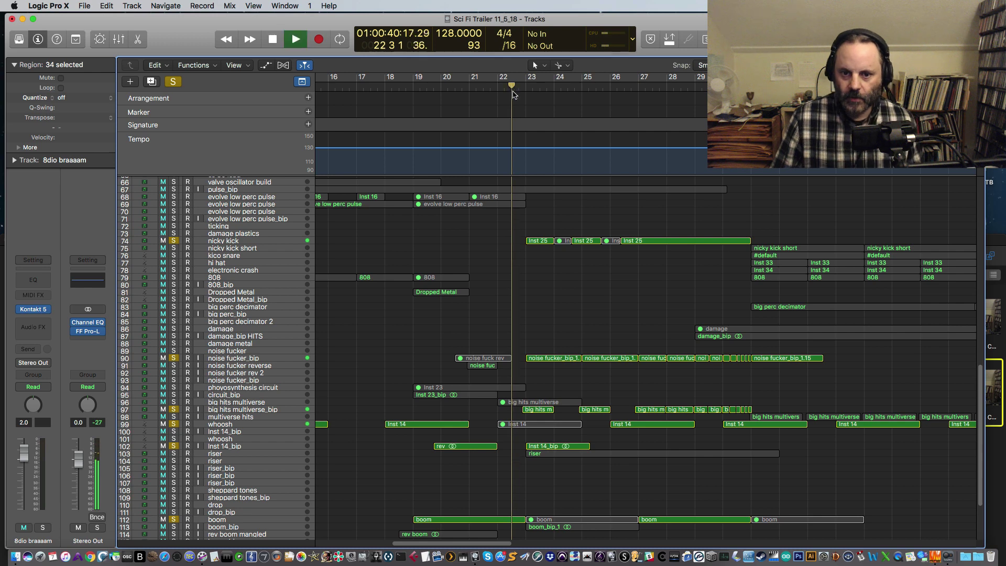
key("space")
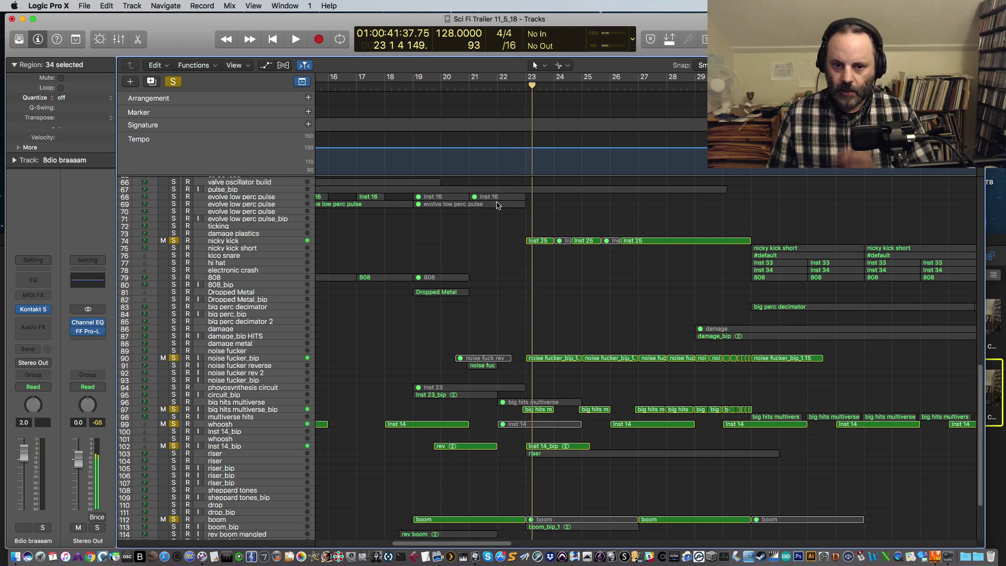
Clear the solos on the whoosh, Inst 14_bip, boom, noise fucker_bip and nicky kick tracks, leaving only big hits multiverse_bip soloed.
scroll(319, 265, "down", 3)
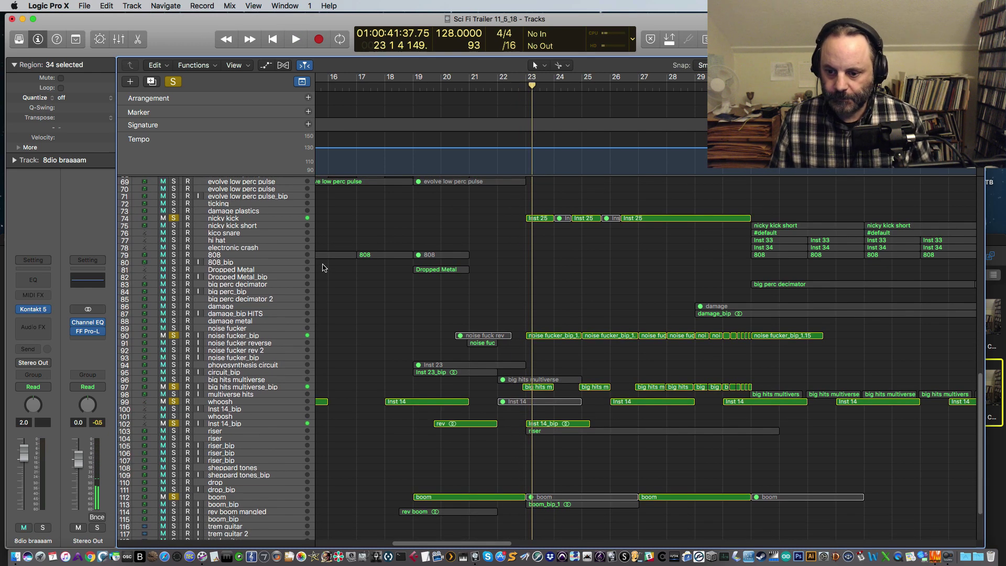
scroll(319, 265, "up", 6)
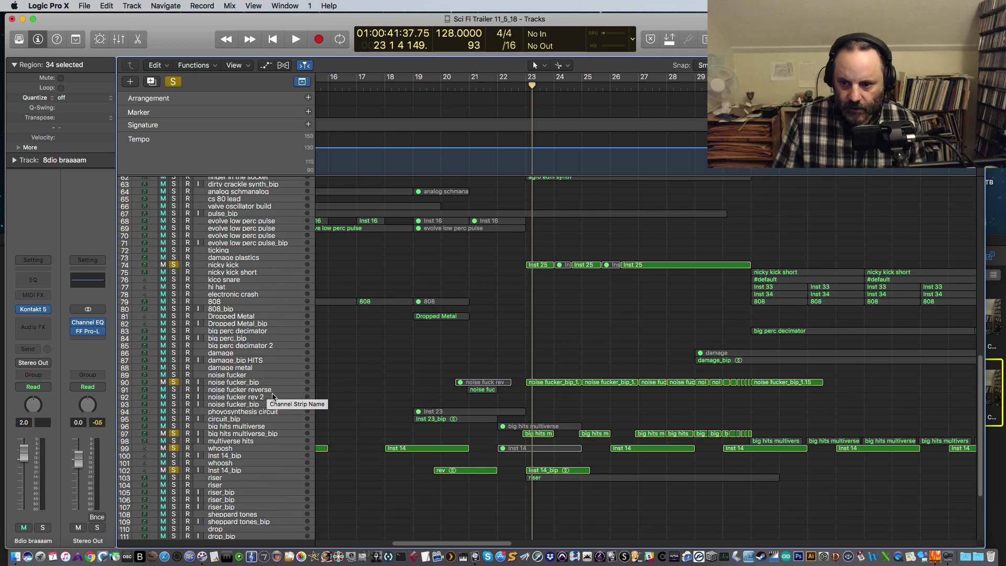
scroll(271, 396, "down", 10)
left_click(173, 371)
left_click(174, 466)
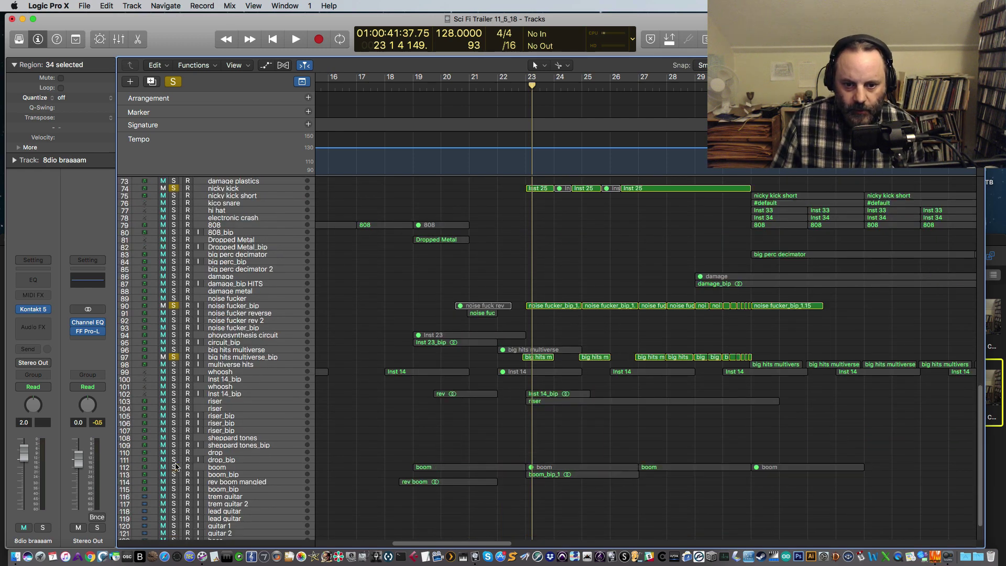
left_click(174, 305)
left_click(173, 188)
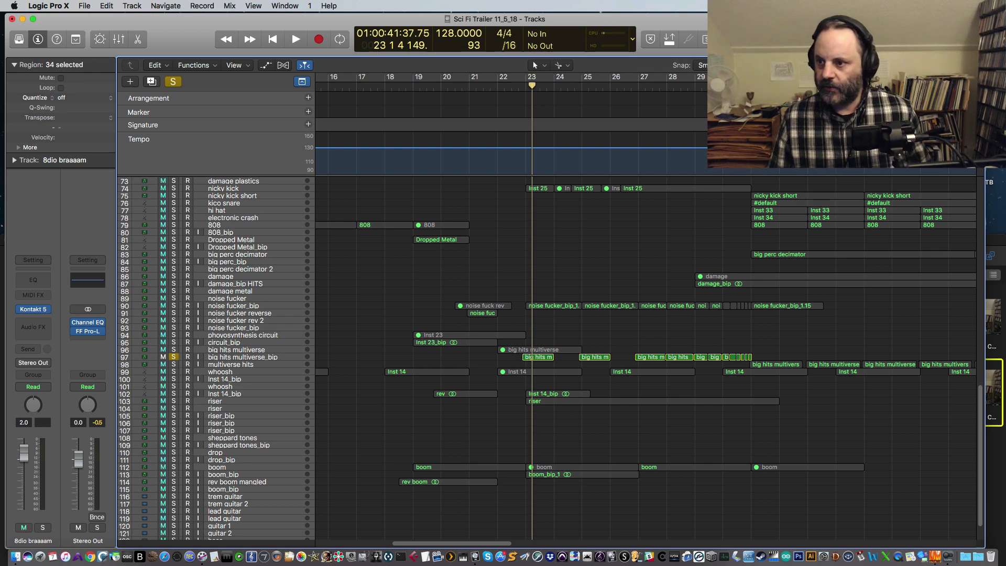
Audition the soloed big hits multiverse_bip track through its progressively shorter regions, stopping just before bar 31.
left_click_drag(895, 65, 910, 65)
scroll(703, 193, "down", 5)
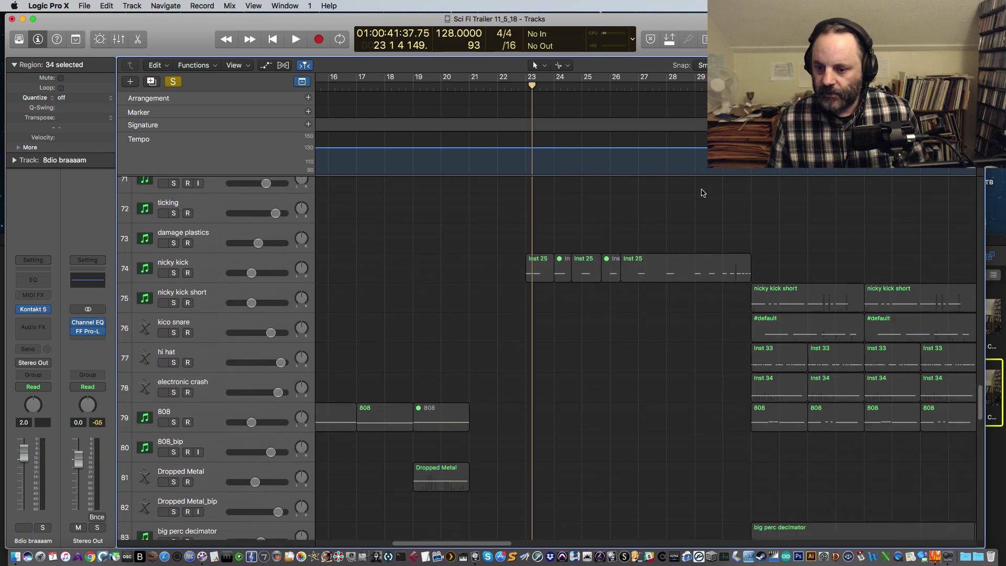
scroll(687, 197, "down", 15)
scroll(555, 220, "up", 3)
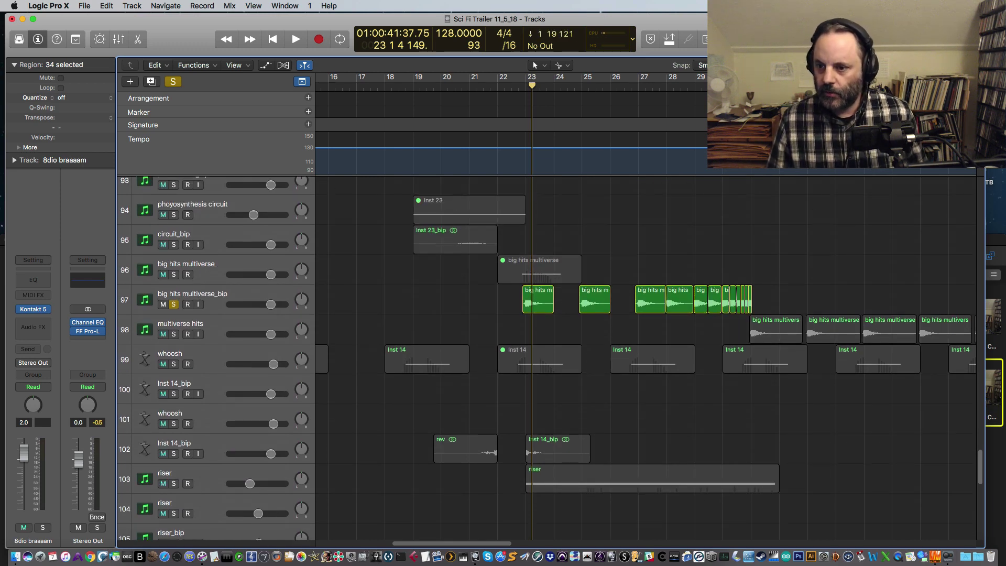
scroll(566, 385, "up", 6)
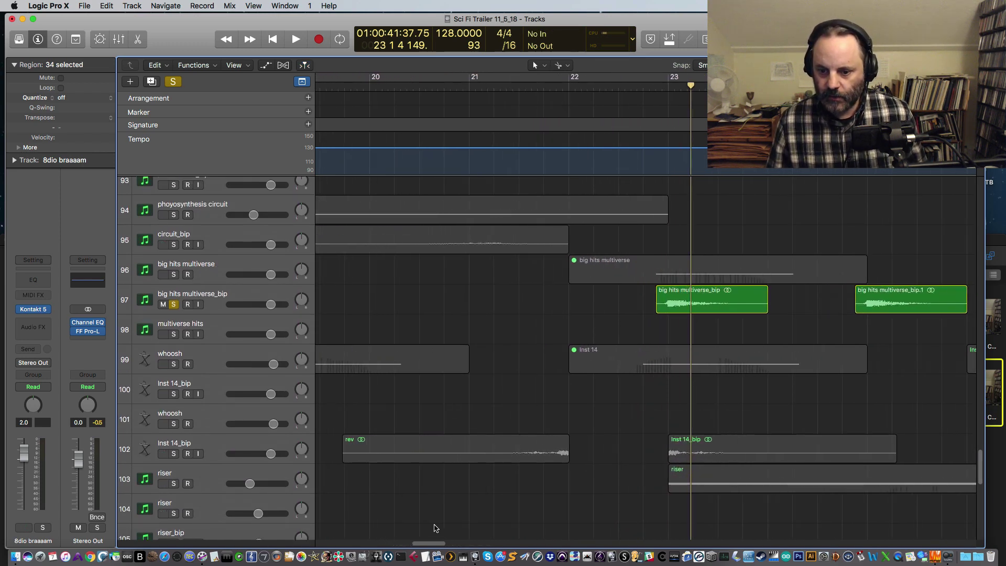
left_click_drag(432, 543, 477, 540)
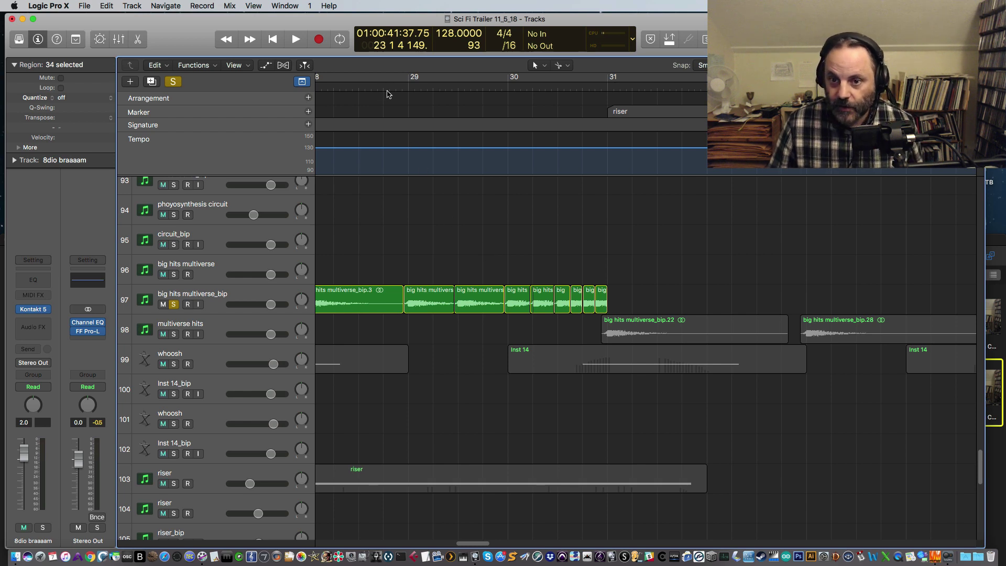
key("space")
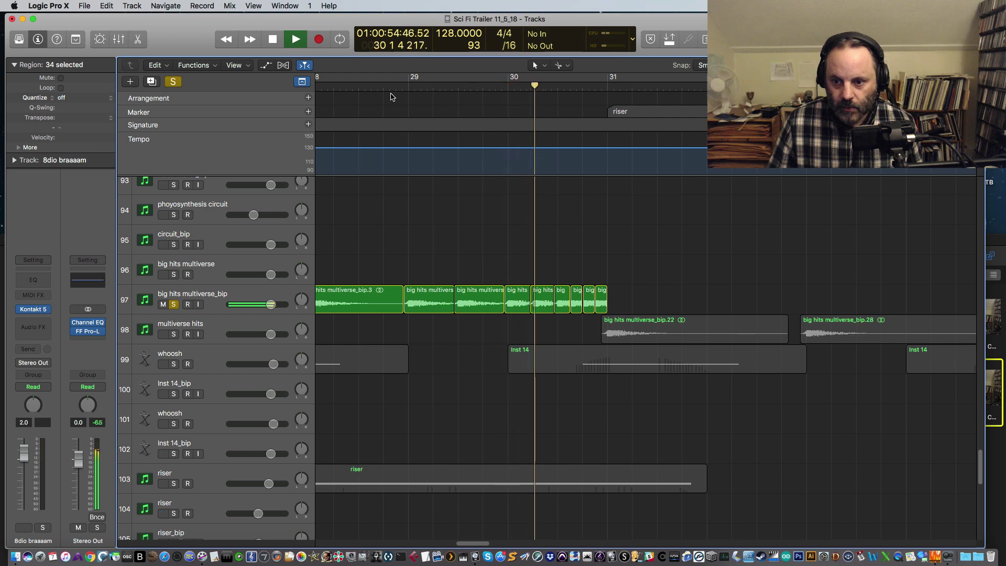
key("space")
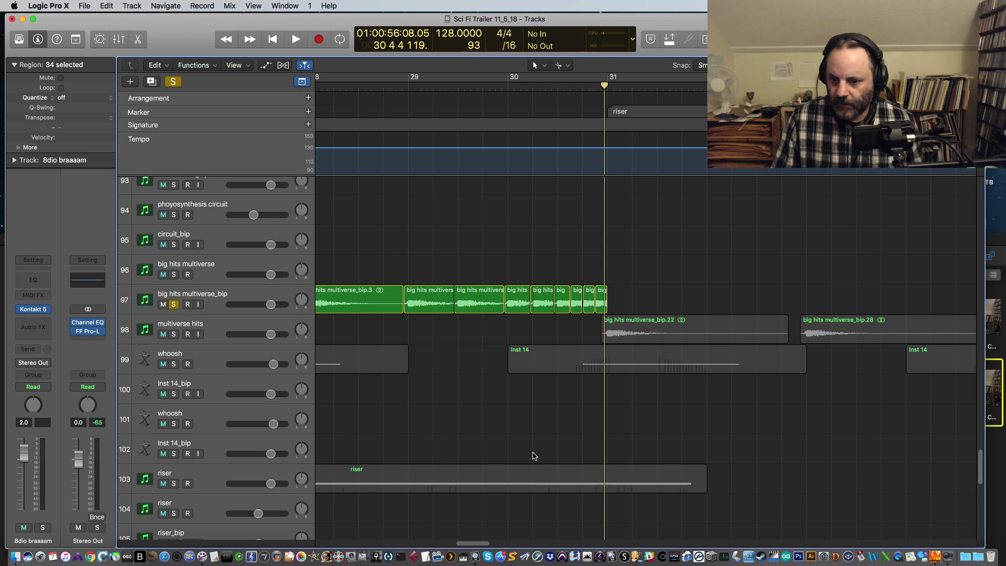
Trim the start of the big hits multiverse_bip.2 region slightly, just before bar 27.
left_click_drag(470, 545, 457, 547)
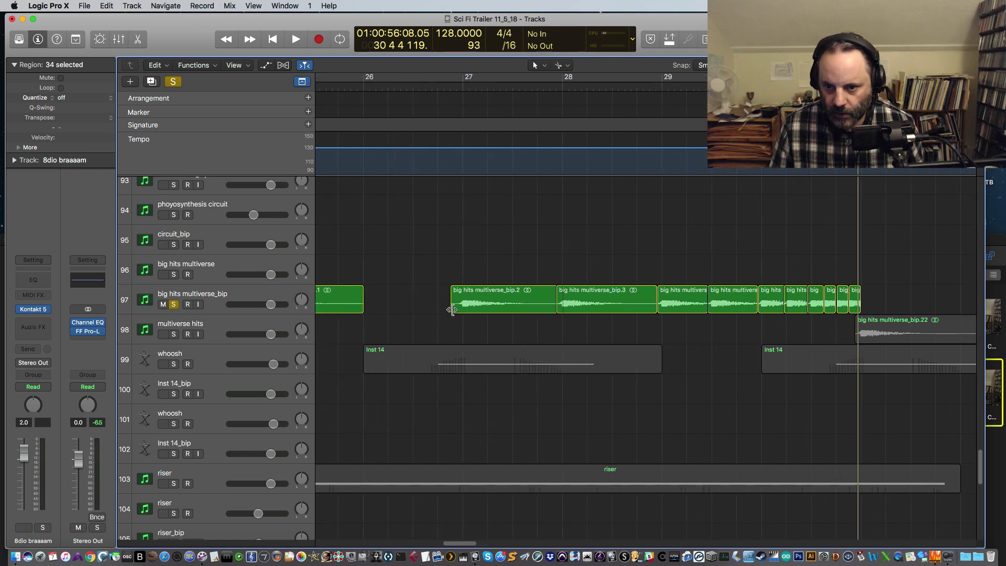
left_click_drag(452, 309, 454, 310)
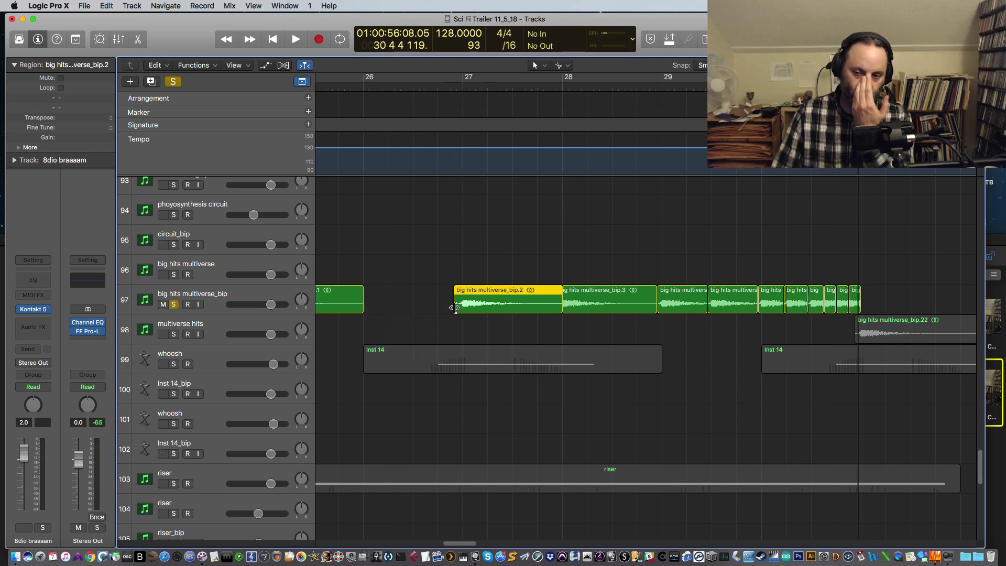
left_click_drag(466, 545, 458, 547)
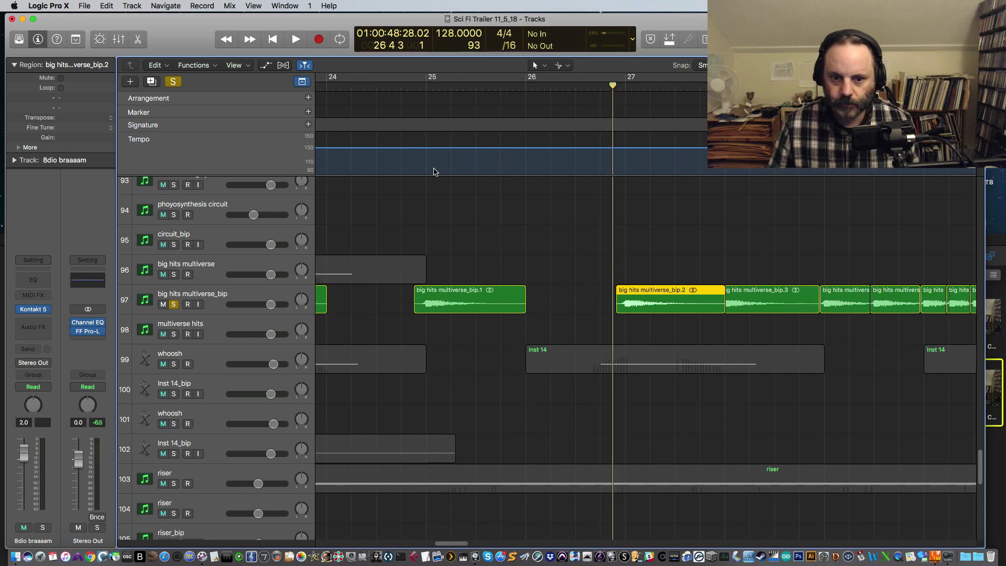
Clear the big hits multiverse_bip solo and look over the surrounding boom, guitar, percussion, damage and noise tracks.
left_click(174, 304)
scroll(268, 349, "down", 10)
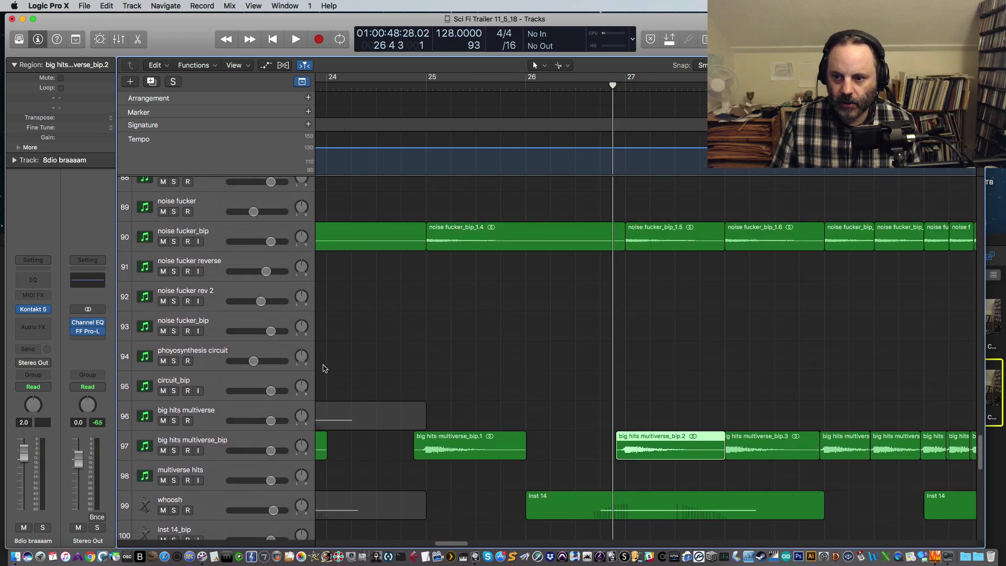
scroll(268, 350, "up", 12)
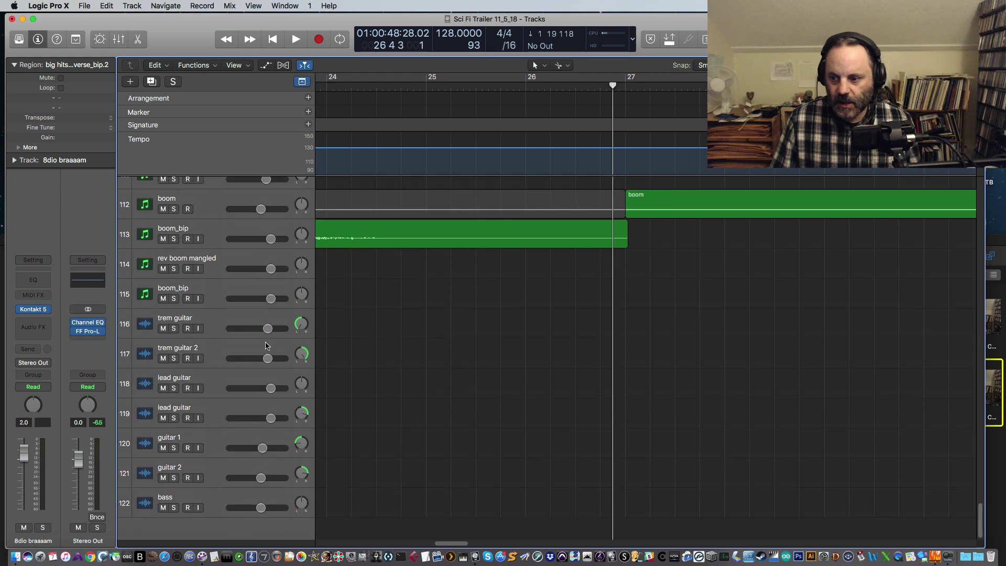
scroll(276, 356, "up", 7)
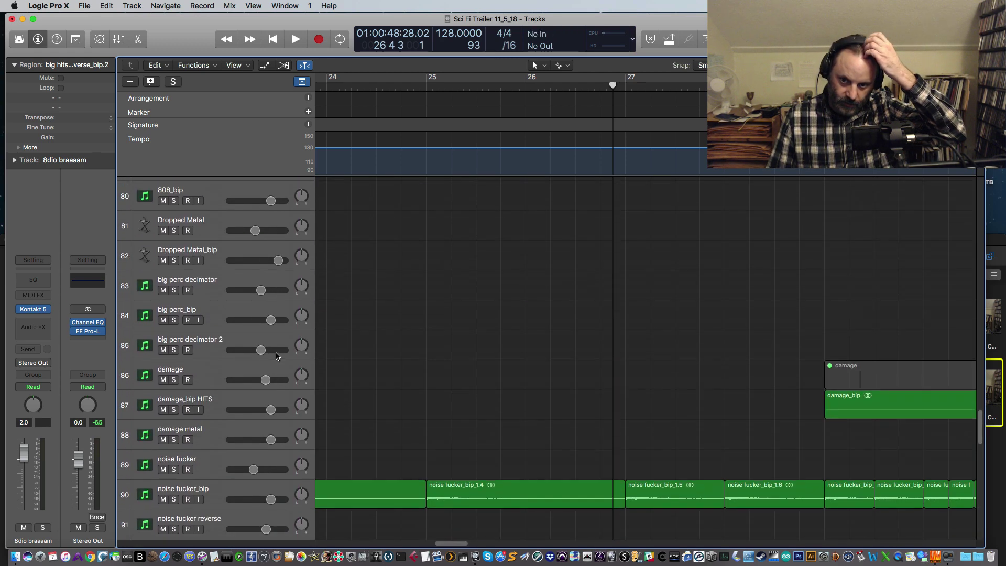
scroll(278, 352, "down", 6)
scroll(278, 351, "down", 1)
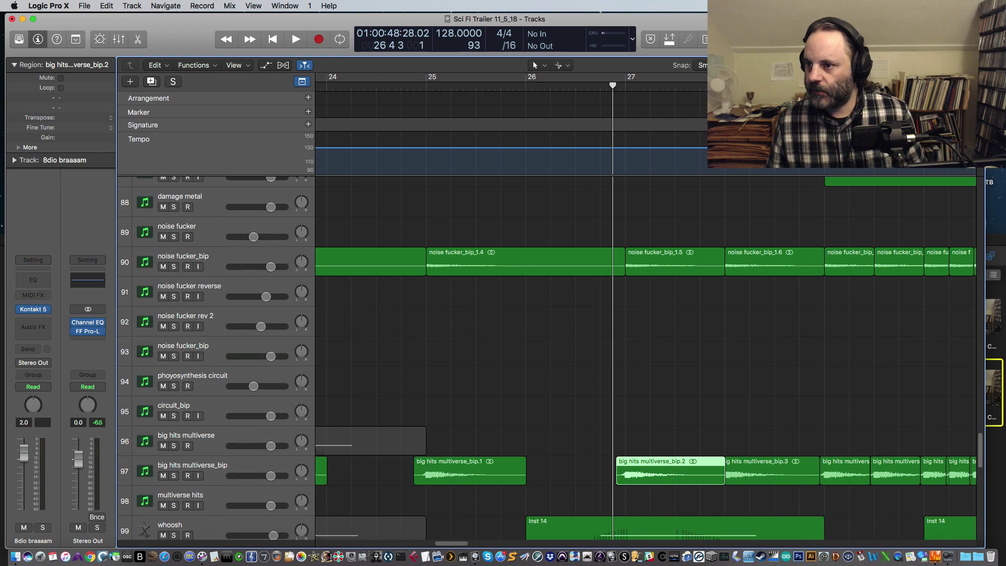
key("super+Left")
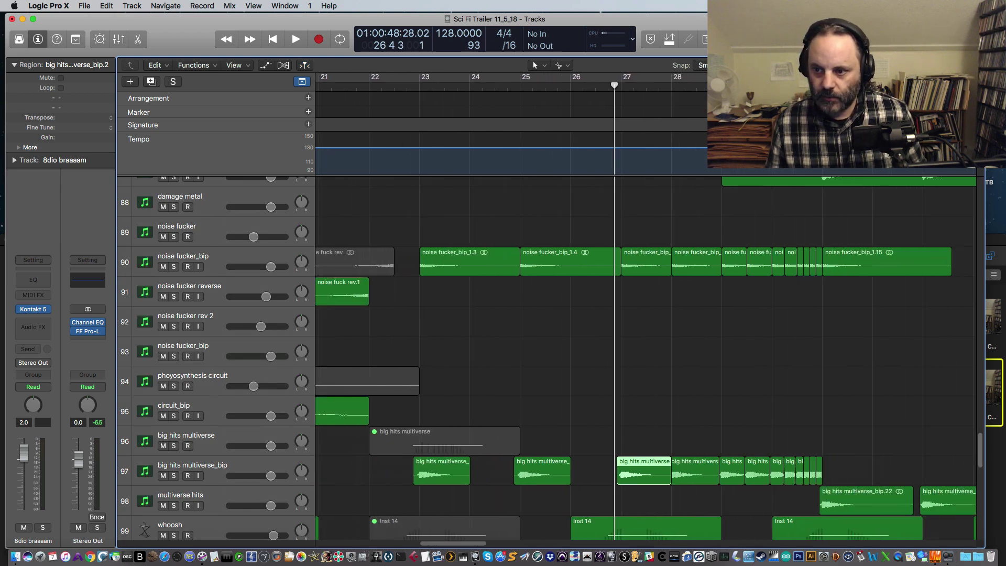
scroll(624, 273, "up", 5)
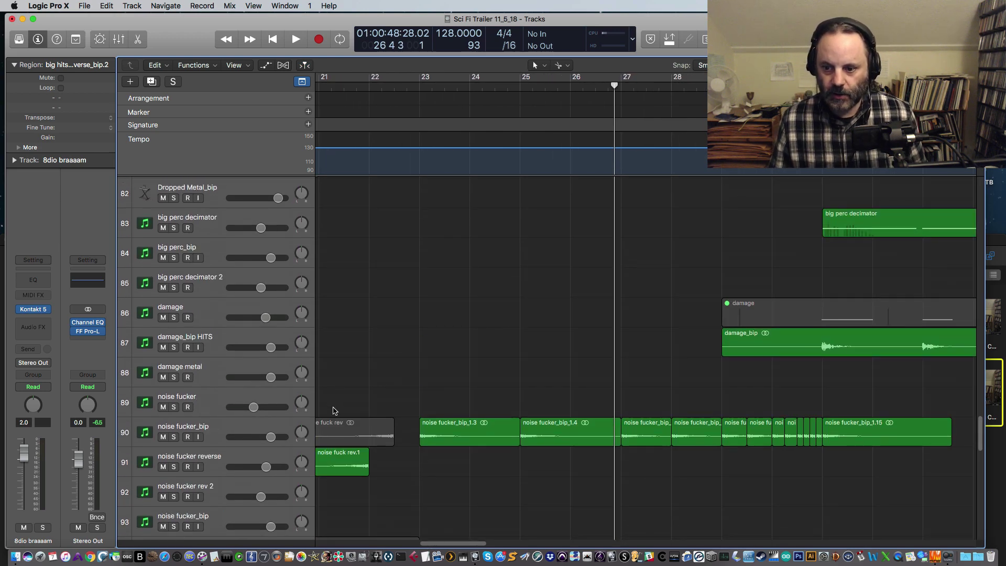
Audition the soloed nicky kick, noise, big hits, whoosh and boom tracks together from 22 4 1 to about bar 30.
left_click(406, 87)
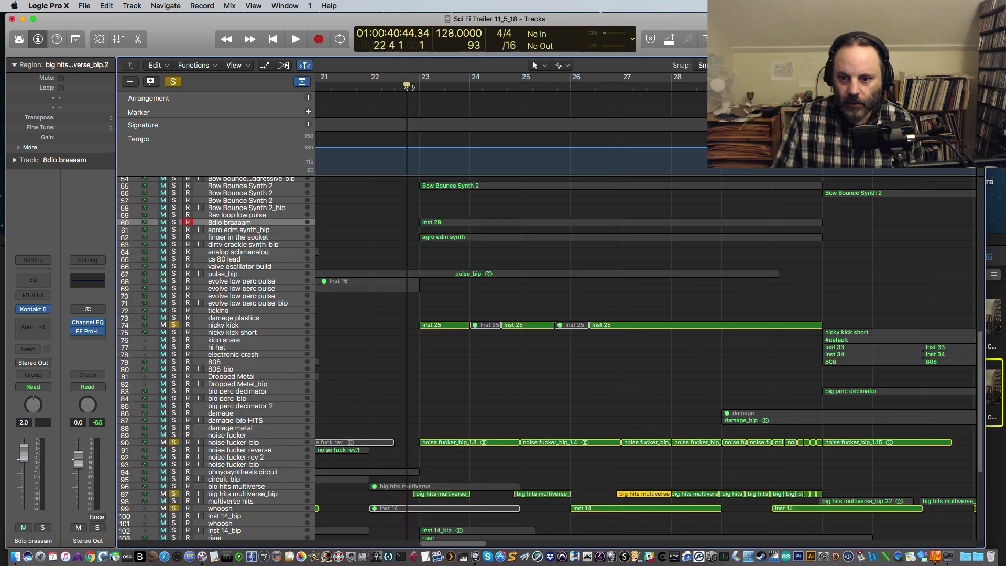
key("space")
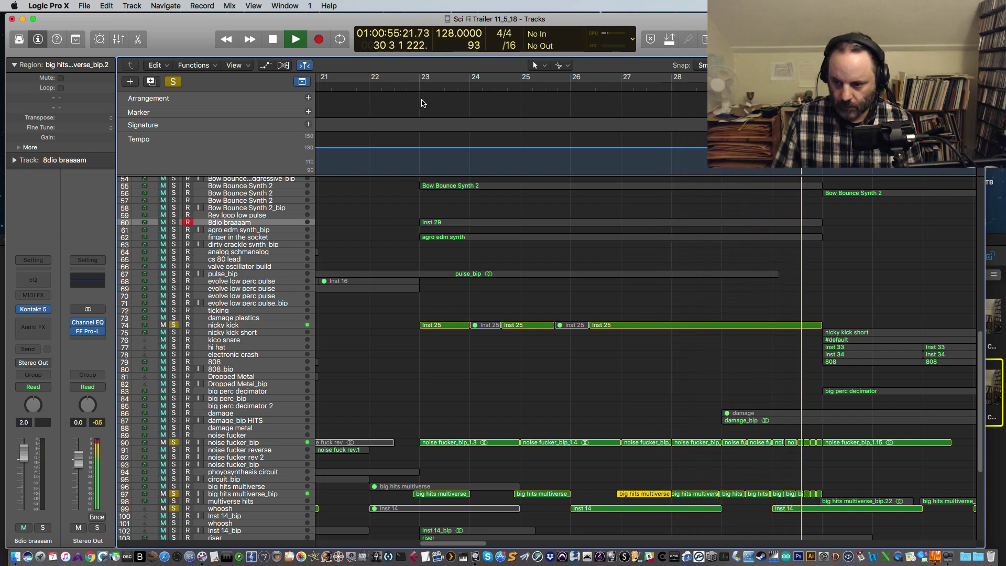
key("space")
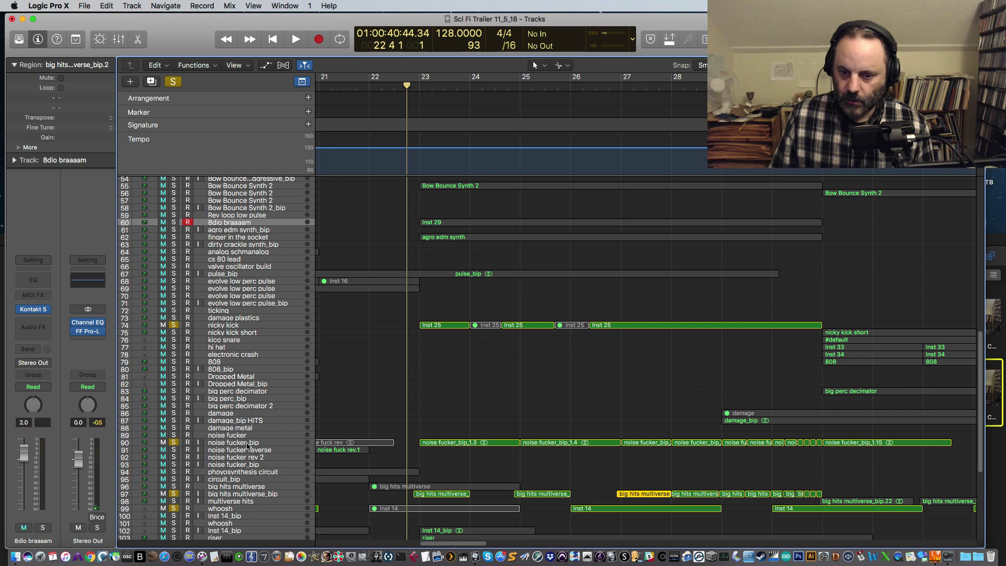
Add Inst 14_bip on track 102 to the solo, play from 22 4 1, and briefly solo the riser on track 103 during playback.
scroll(398, 449, "down", 4)
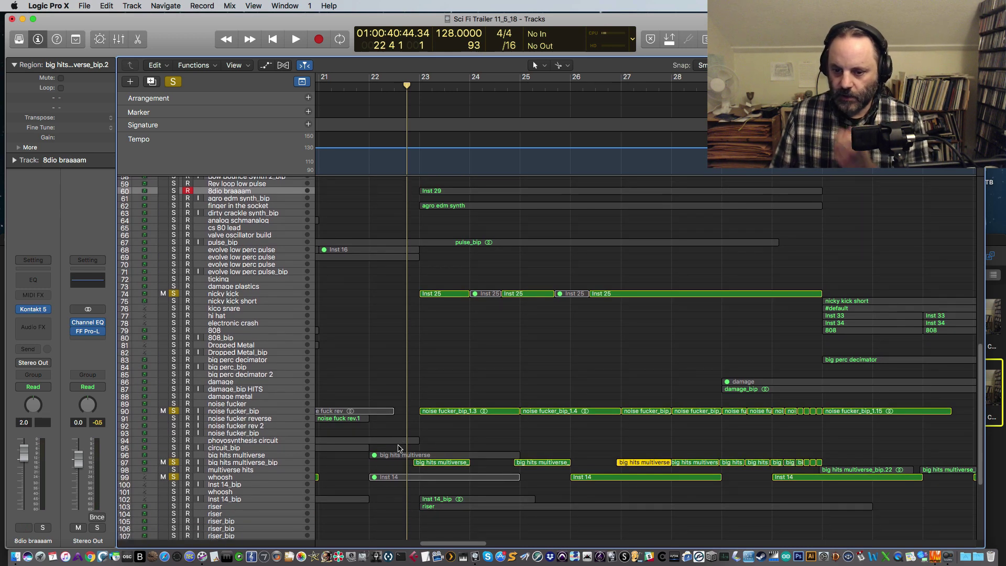
scroll(398, 445, "down", 10)
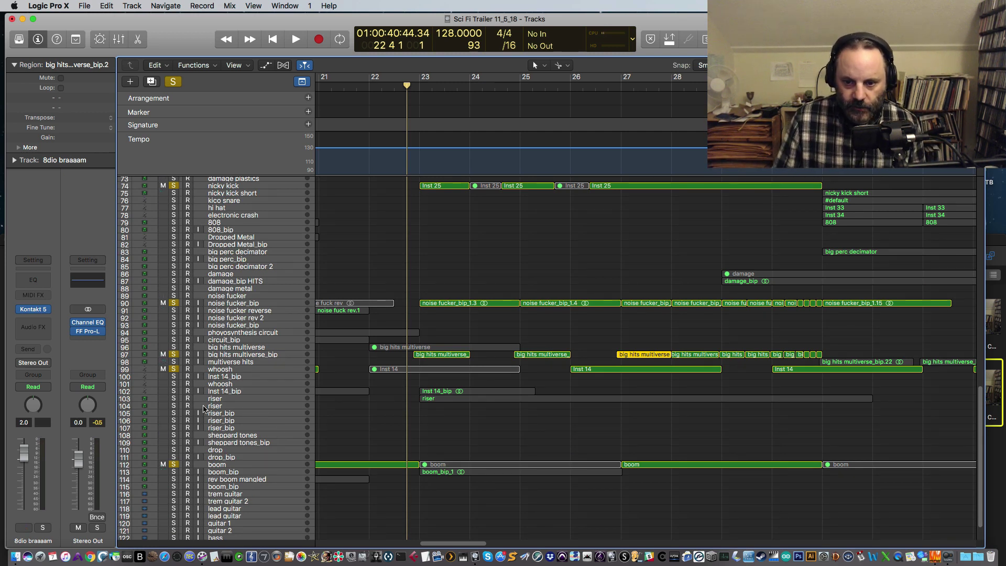
left_click(173, 392)
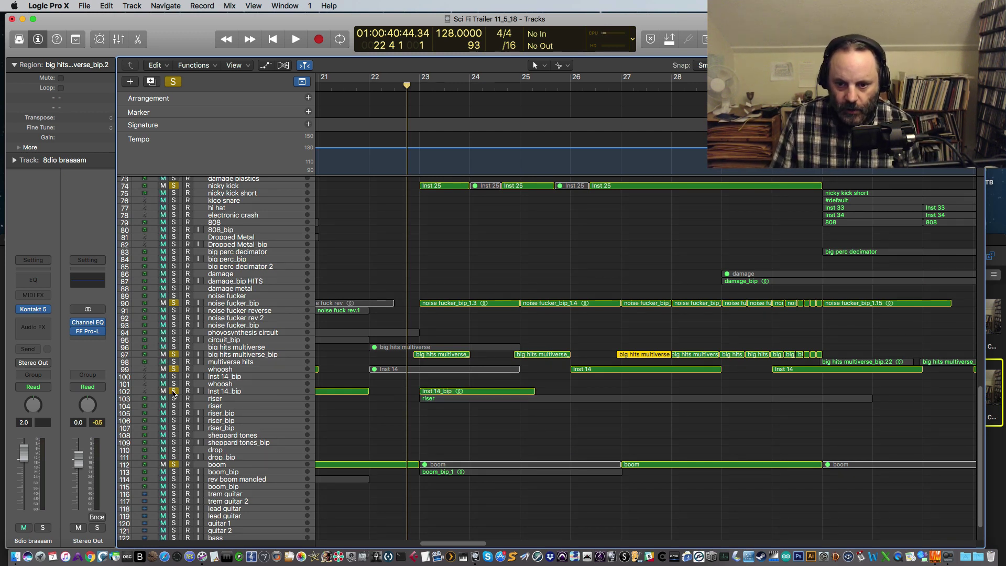
key("space")
left_click(173, 398)
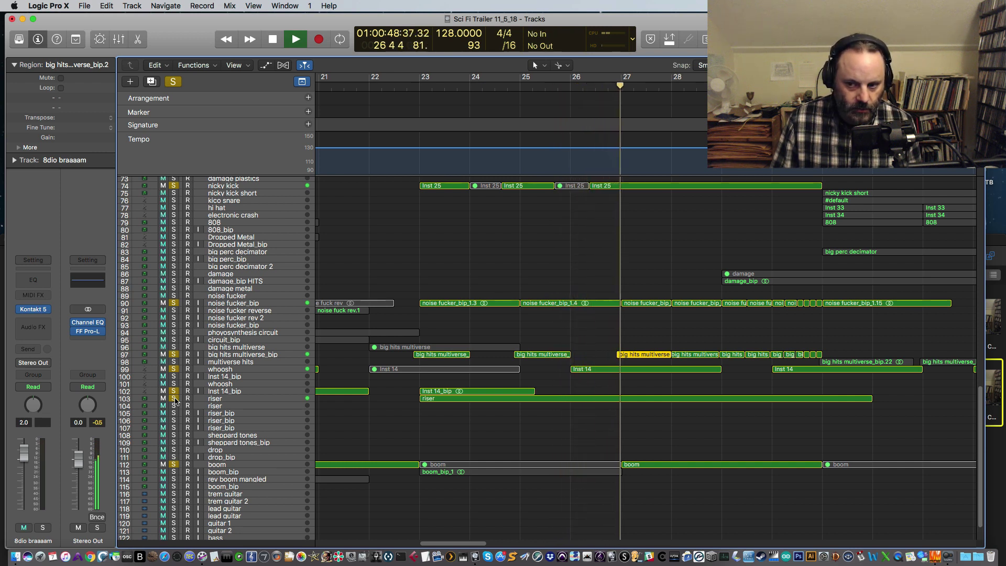
left_click(174, 399)
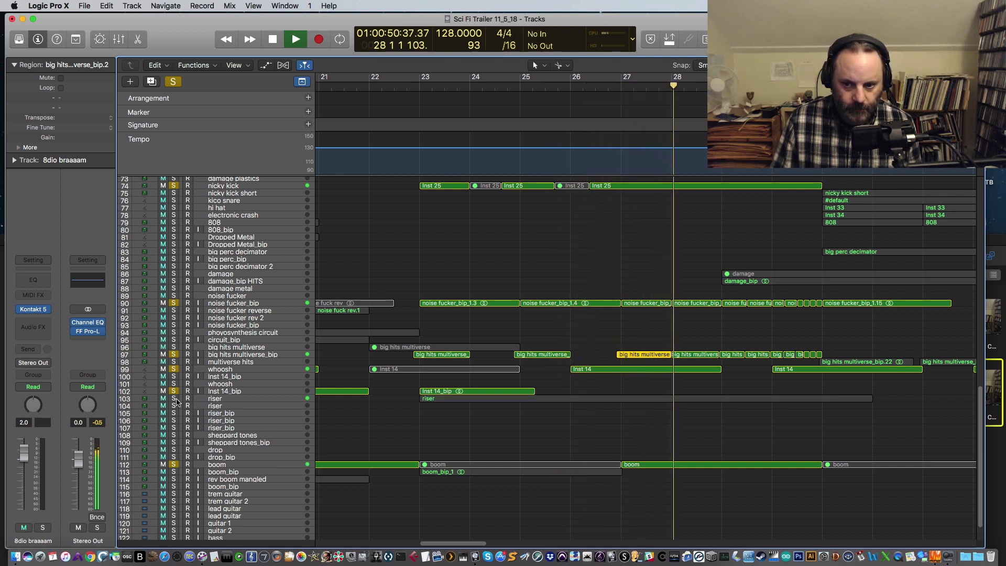
Stop playback and look over the synth, brass and string tracks above nicky kick.
key("space")
scroll(238, 355, "up", 10)
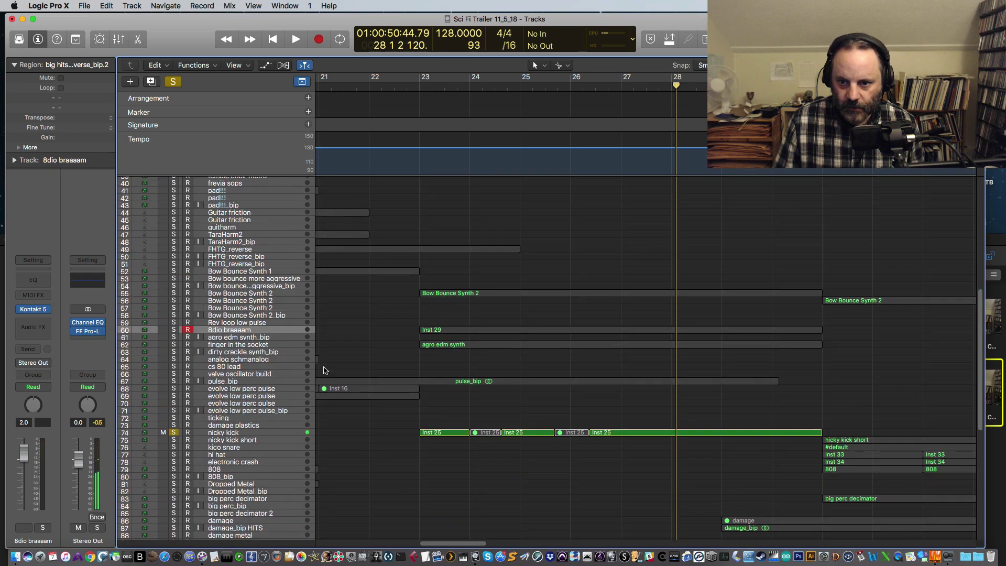
scroll(337, 385, "up", 2)
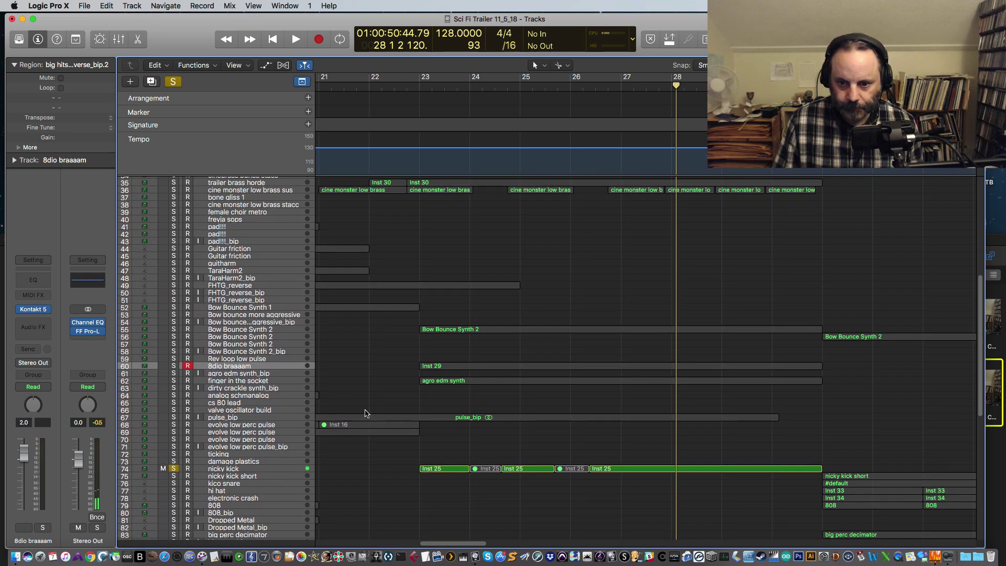
scroll(384, 398, "up", 1)
scroll(358, 393, "up", 7)
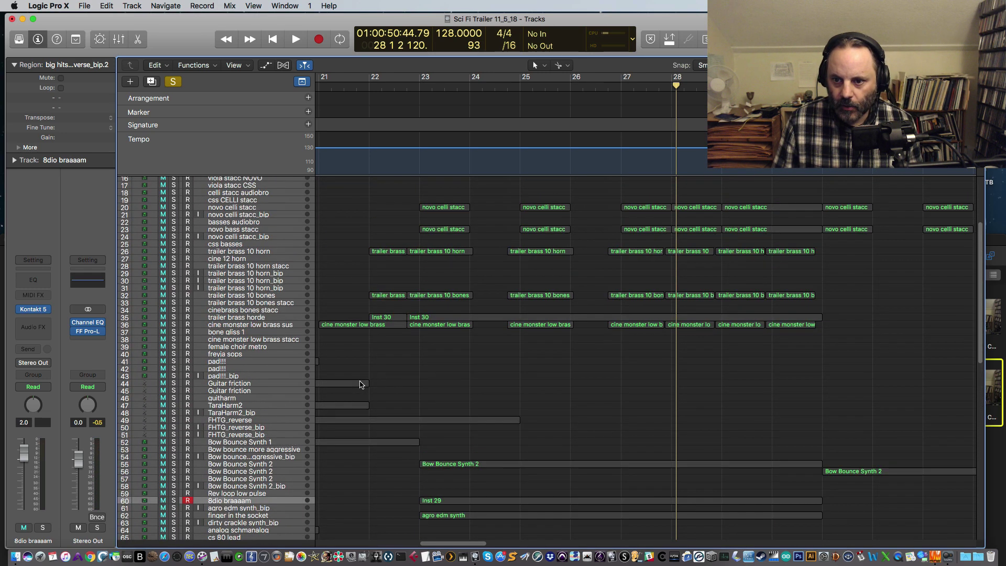
Clear all solos and play the full arrangement from 22 4 1 to about bar 31.
left_click_drag(409, 243, 743, 400)
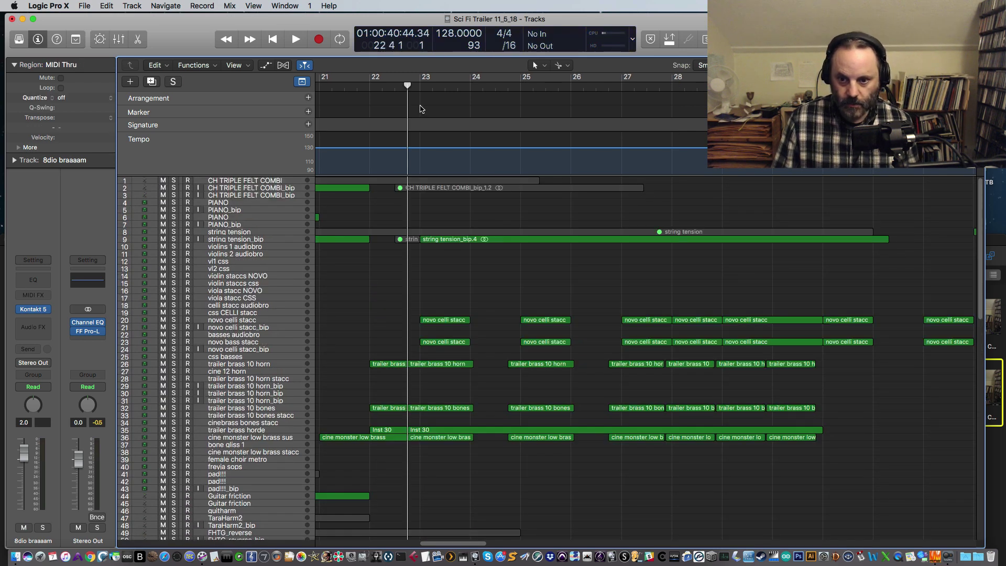
key("space")
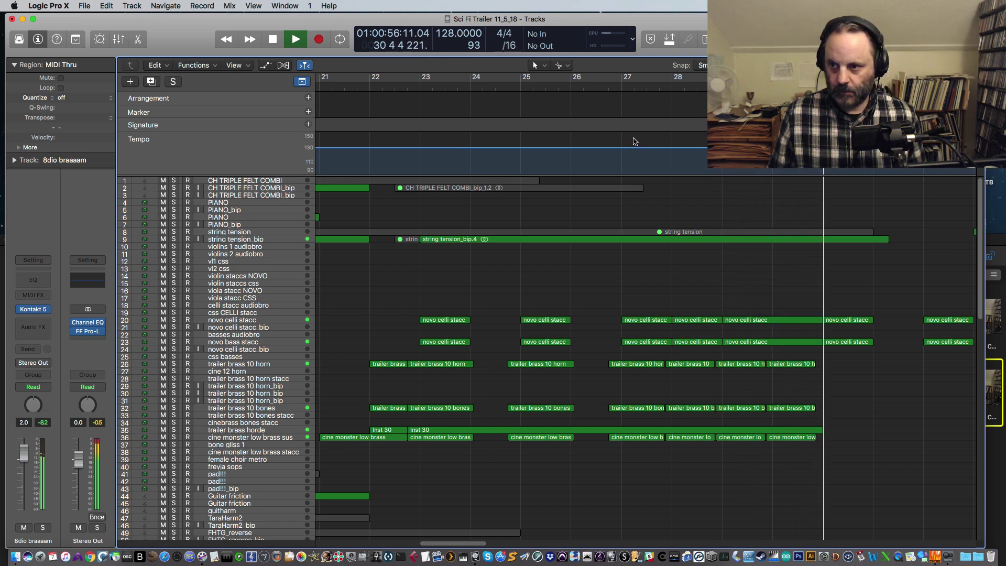
key("space")
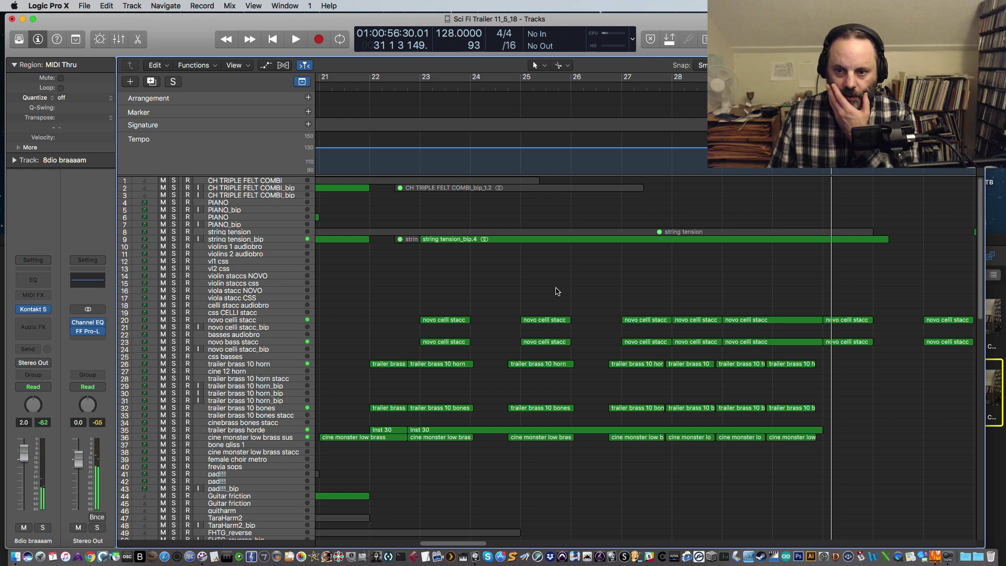
Audition the Bow Bounce Synth 2 on track 55 soloed from 22 4 1 to about bar 25, selecting its track, and clear the solo.
scroll(206, 341, "down", 10)
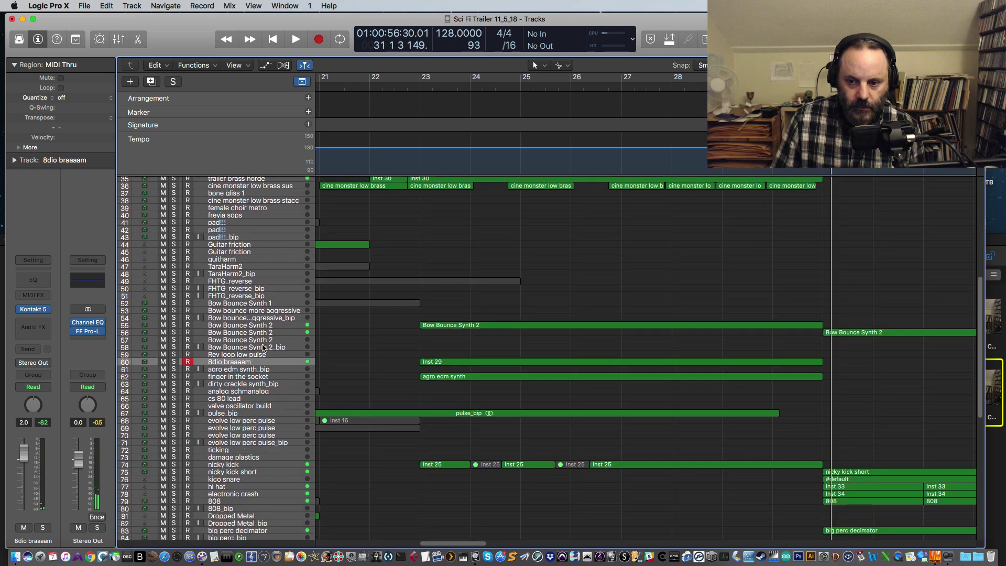
left_click(173, 325)
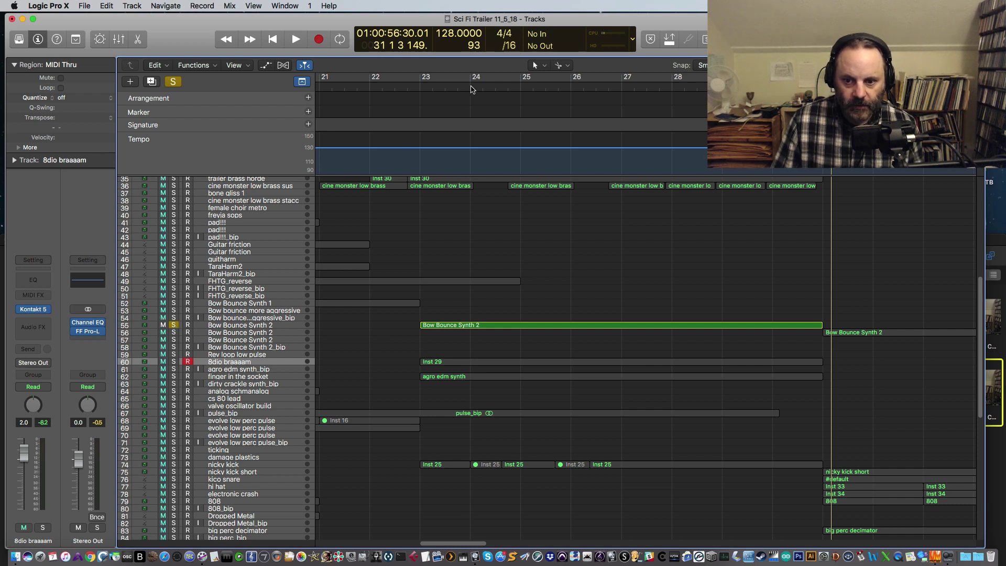
left_click(407, 84)
key("space")
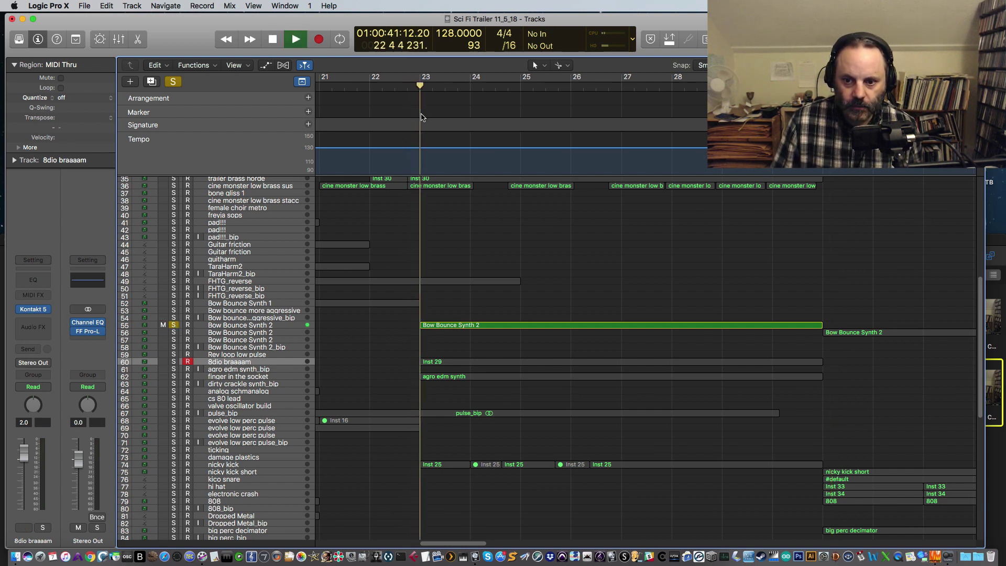
left_click(226, 325)
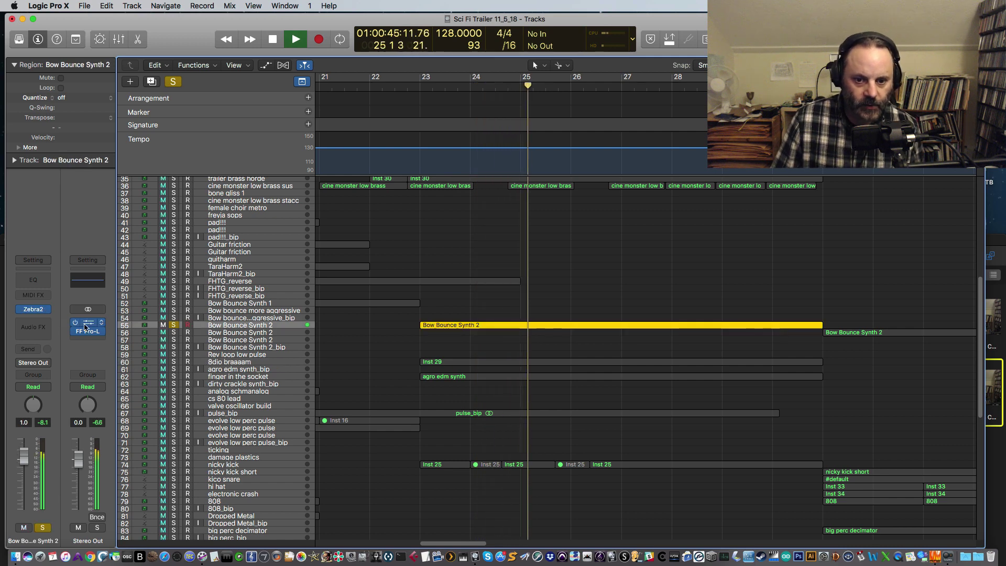
key("space")
key("s")
Audition the soloed 8dio braaam from 22 4 1, then switch the solo to finger in the socket on track 62 during playback.
scroll(409, 85, "down", 3)
left_click(408, 85)
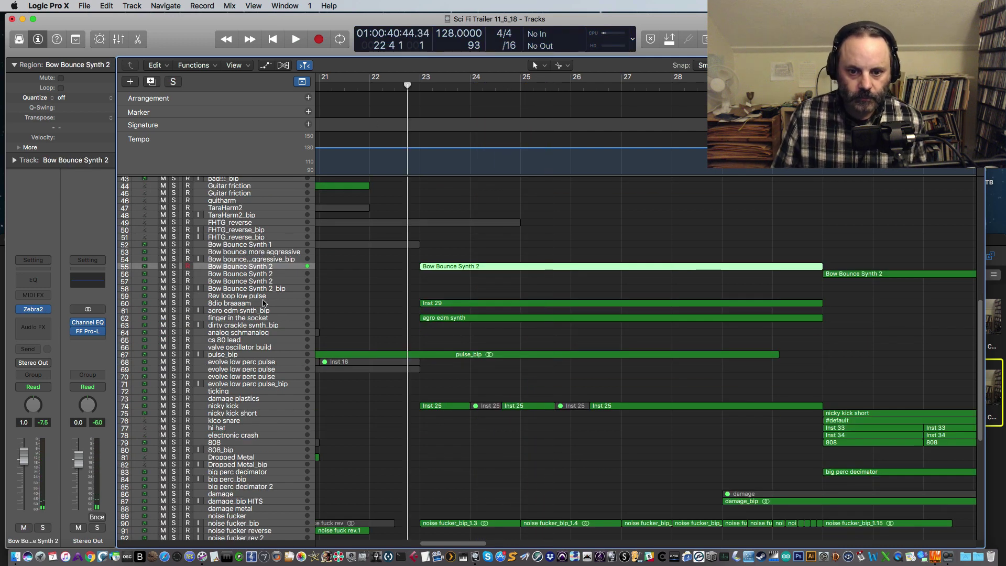
left_click(246, 304)
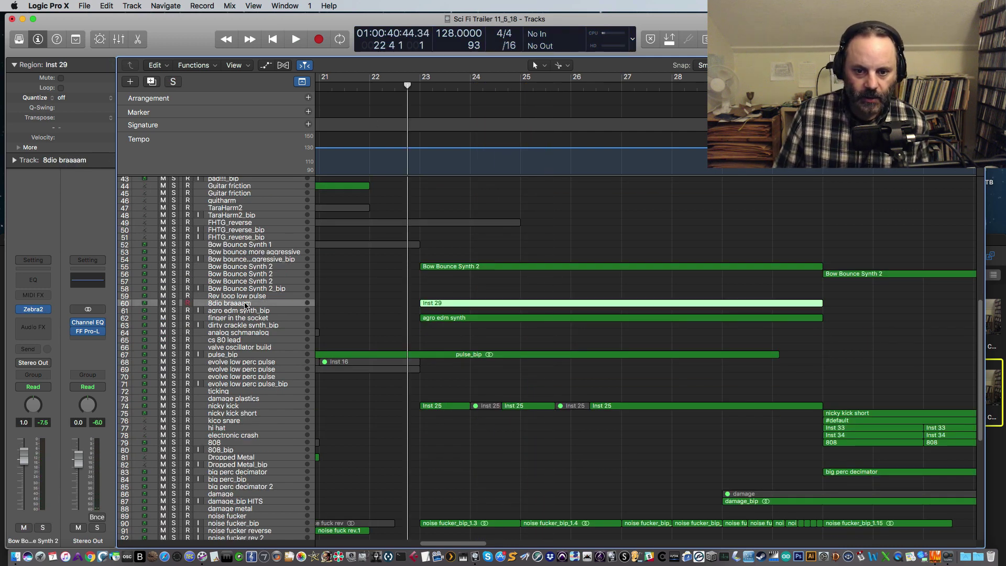
left_click(174, 304)
key("space")
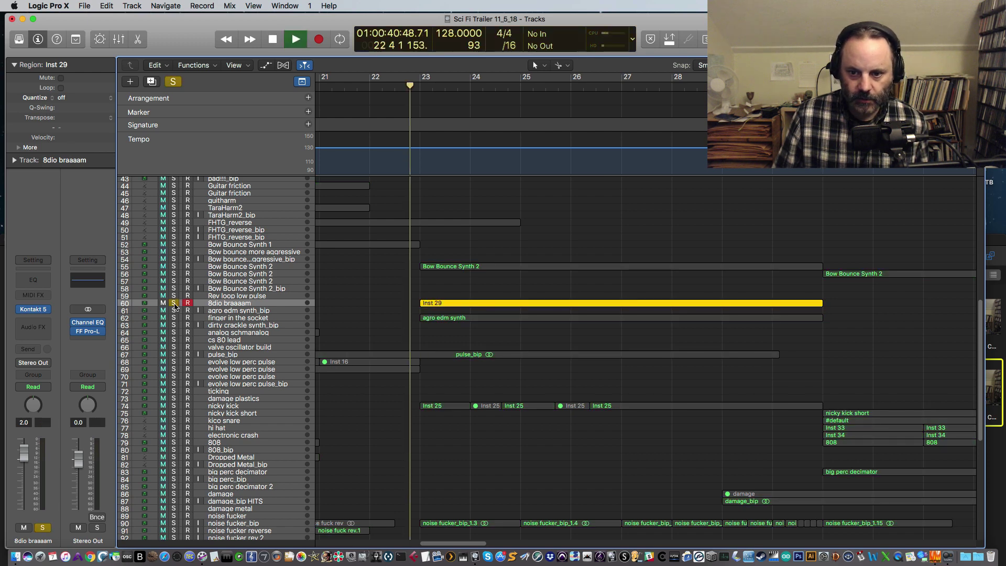
left_click(174, 317)
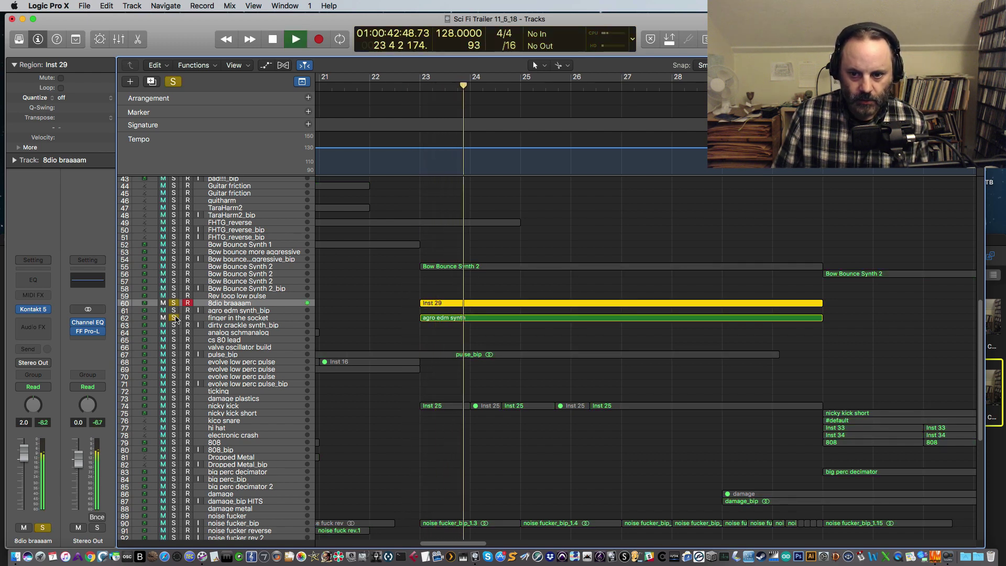
left_click(174, 304)
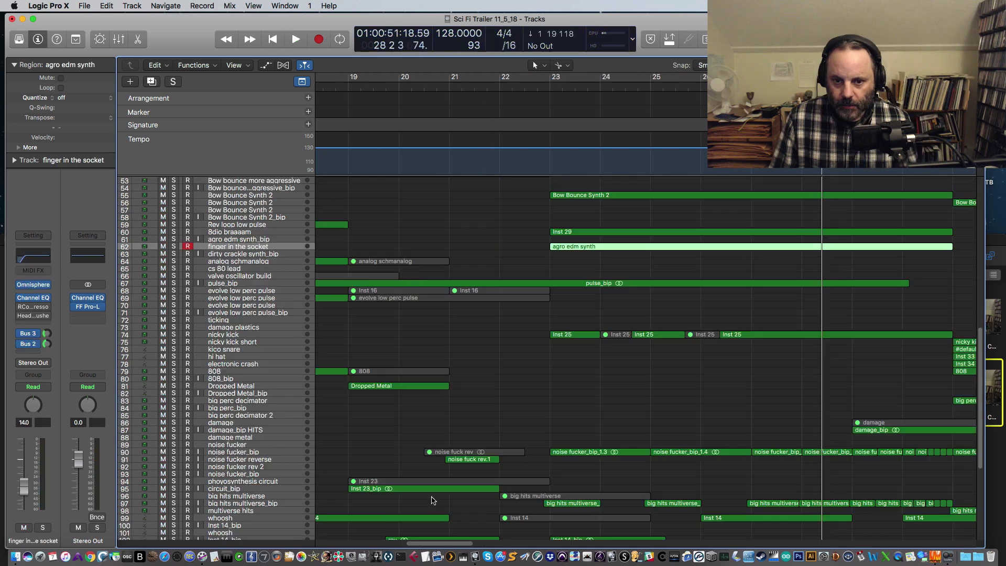
Play from 30 4 1 to about bar 37, soloing tracks 74 to 80 from nicky kick to 808_bip during playback.
scroll(434, 497, "down", 8)
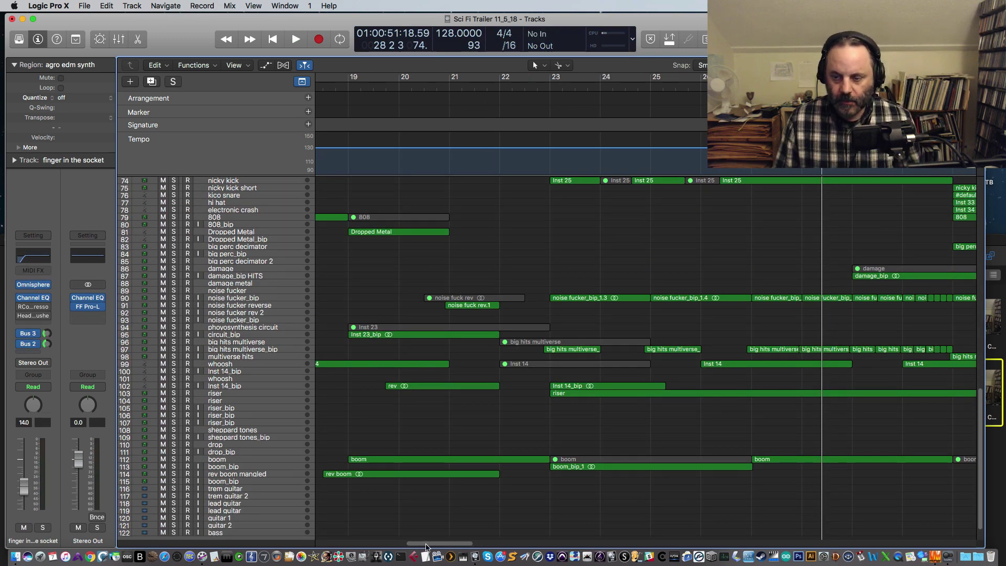
left_click_drag(426, 545, 509, 544)
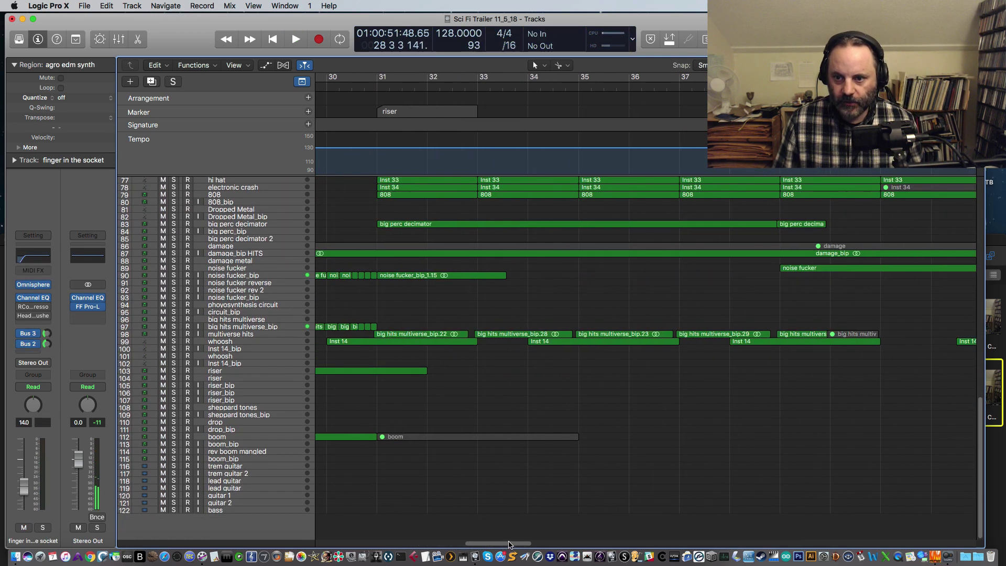
left_click(364, 84)
key("space")
scroll(450, 126, "up", 10)
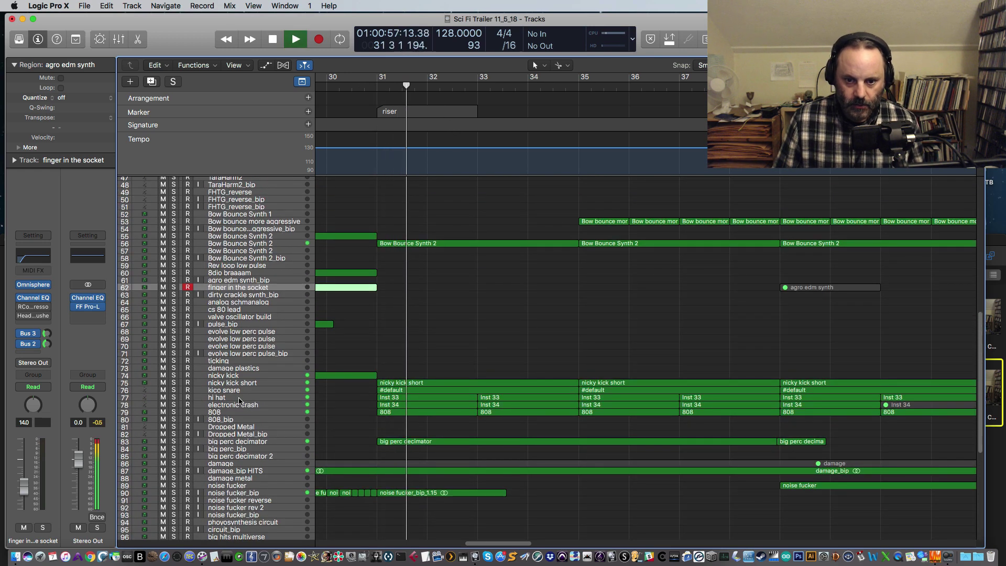
left_click_drag(173, 374, 175, 421)
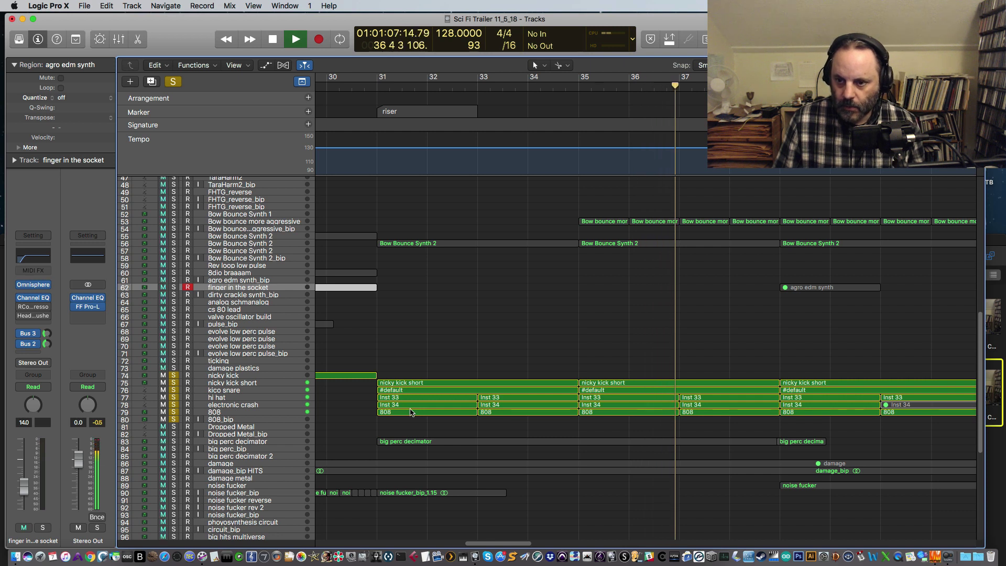
key("space")
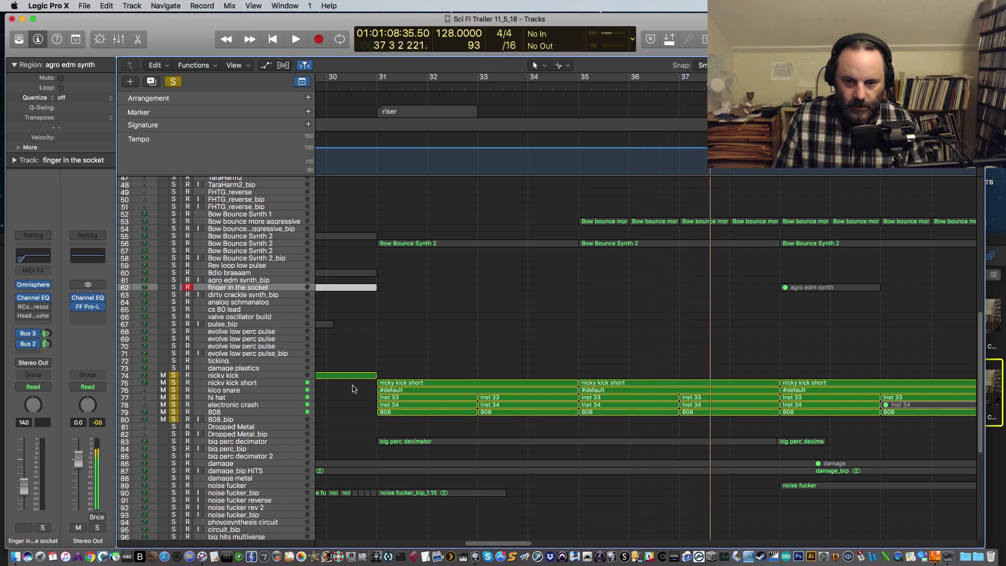
Inspect the nicky kick, nicky kick short, kico snare, hi hat and electronic crash channel strips in turn.
left_click(239, 376)
left_click(242, 382)
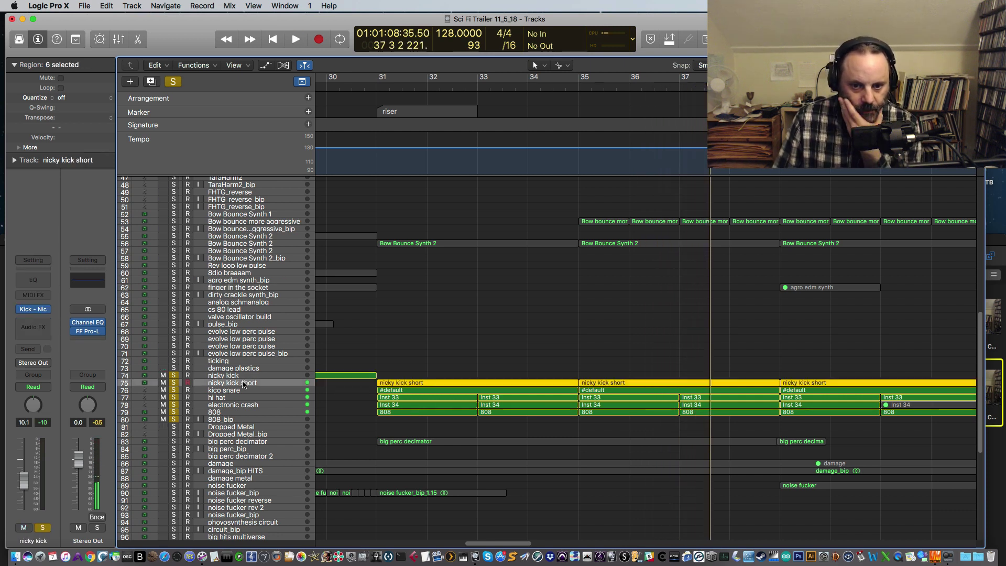
left_click(243, 390)
left_click(245, 398)
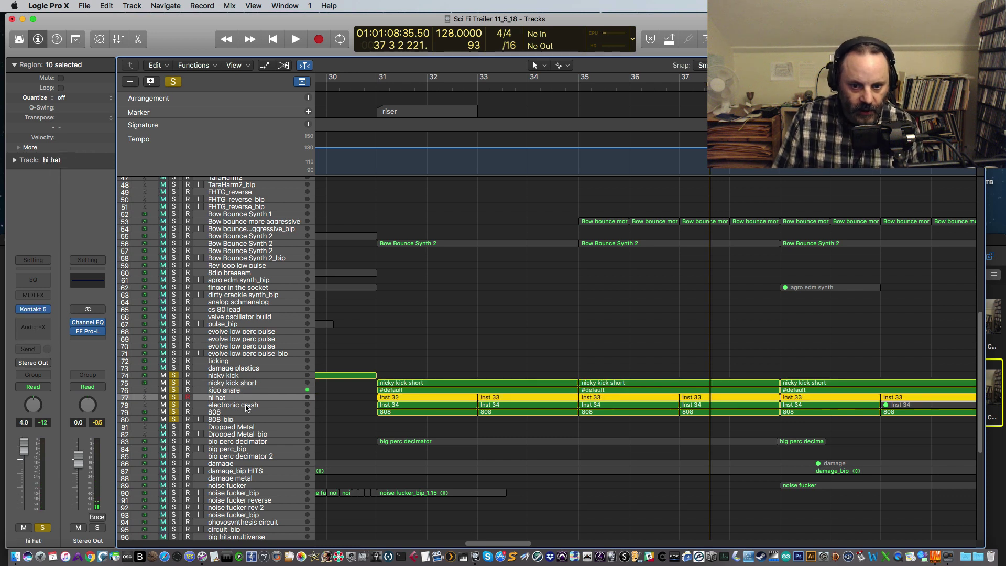
left_click(246, 405)
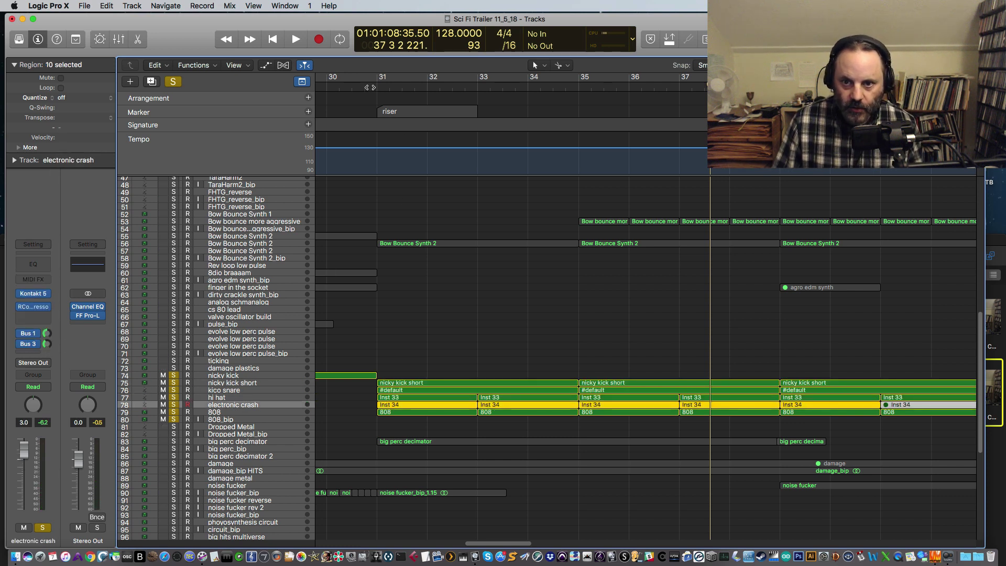
Reduce the solo to only the electronic crash track and play it from bar 31.
key("alt+comma")
left_click_drag(173, 376, 173, 398)
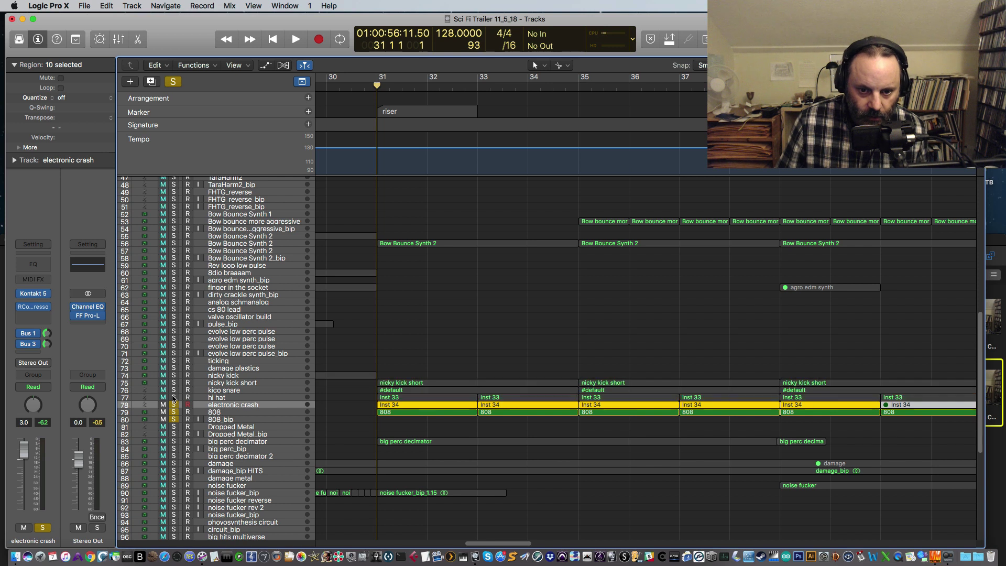
left_click(173, 416)
key("space")
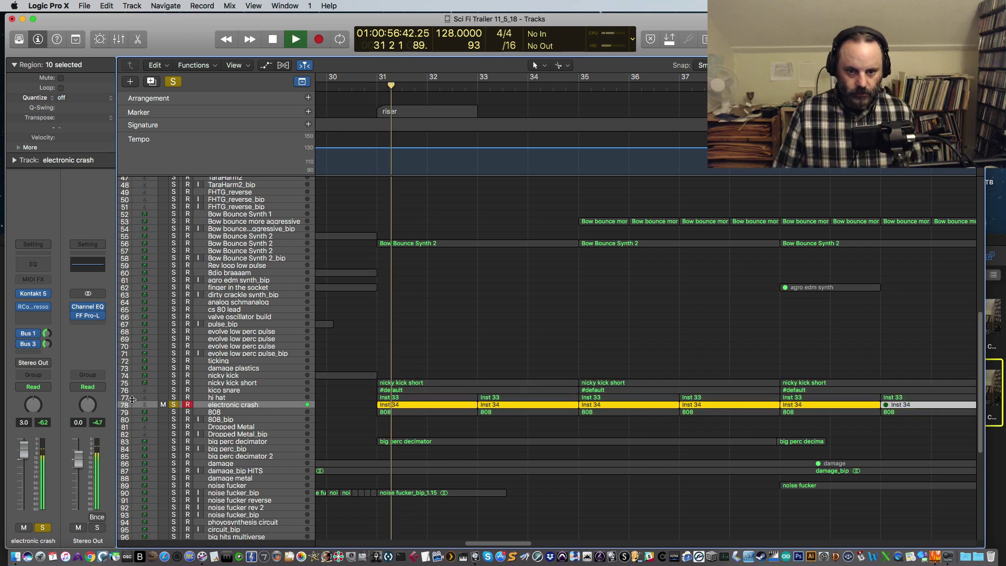
Examine the ValhallaVintageVerb settings on the electronic crash's Bus 1 send, close the plug-in and stop playback.
left_click(32, 336)
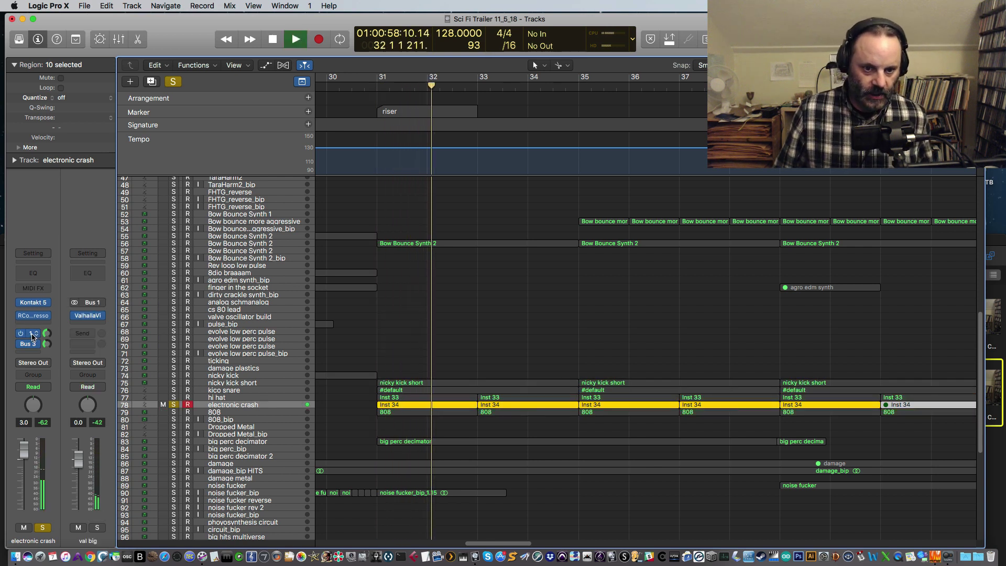
left_click(88, 314)
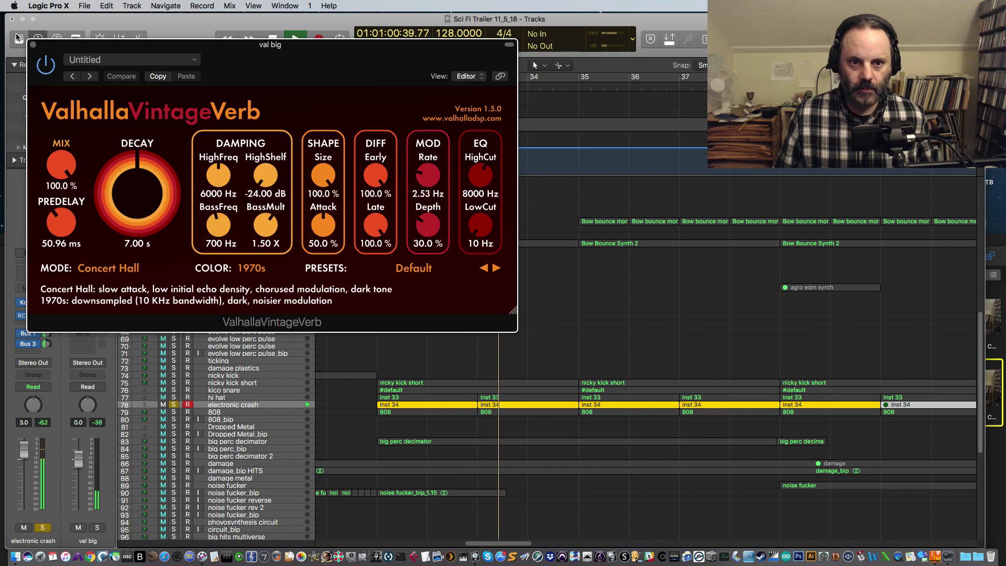
key("super+w")
key("space")
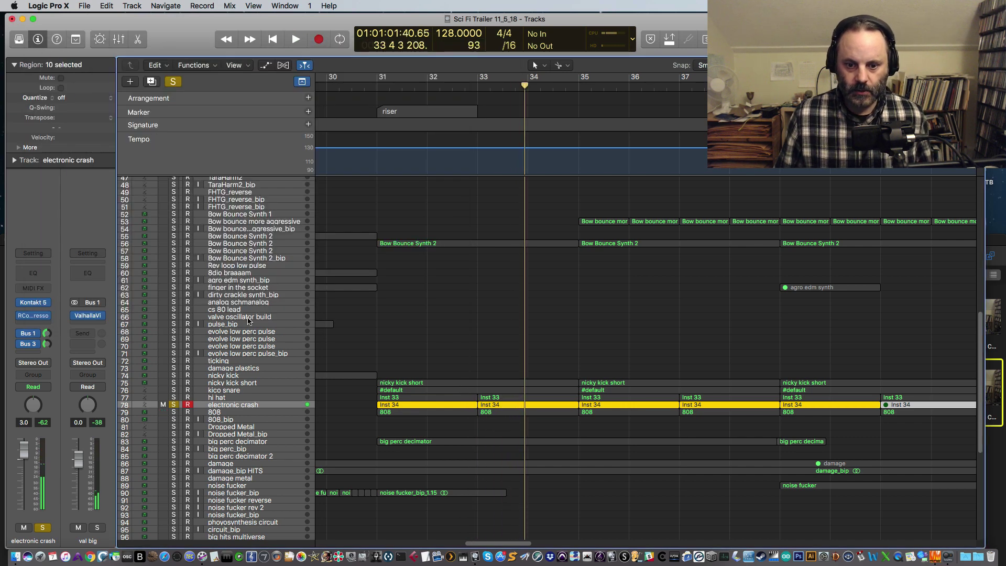
Clear the electronic crash solo and play the full mix from 30 4 1 to about bar 35 while viewing the percussion, hits and boom tracks.
left_click(173, 405)
left_click(367, 86)
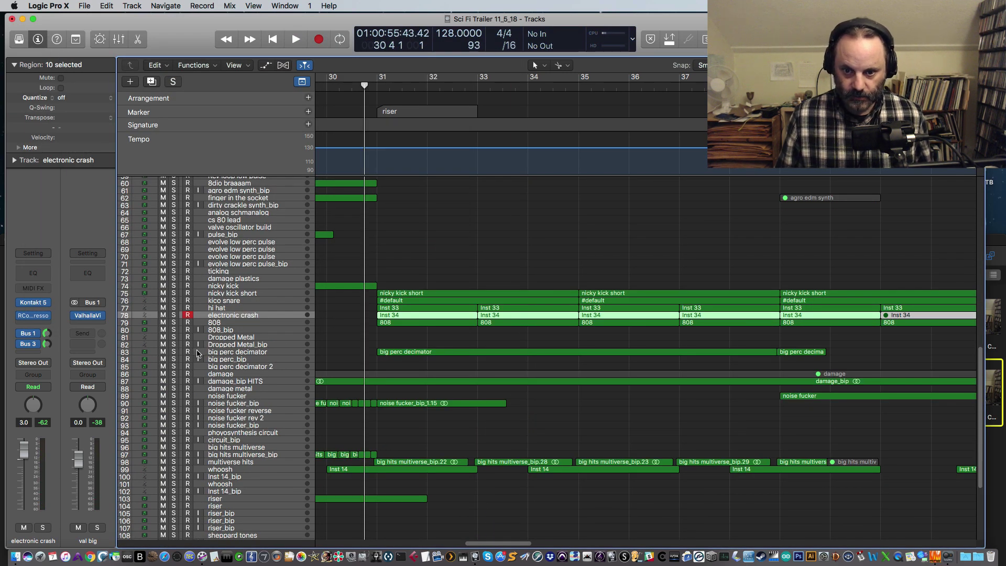
key("space")
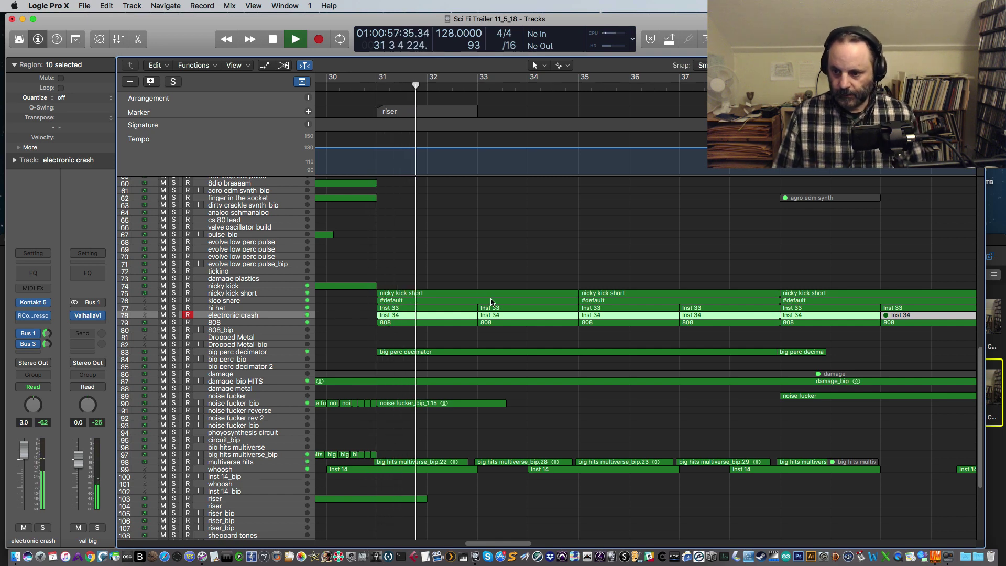
scroll(492, 302, "down", 3)
scroll(493, 309, "down", 1)
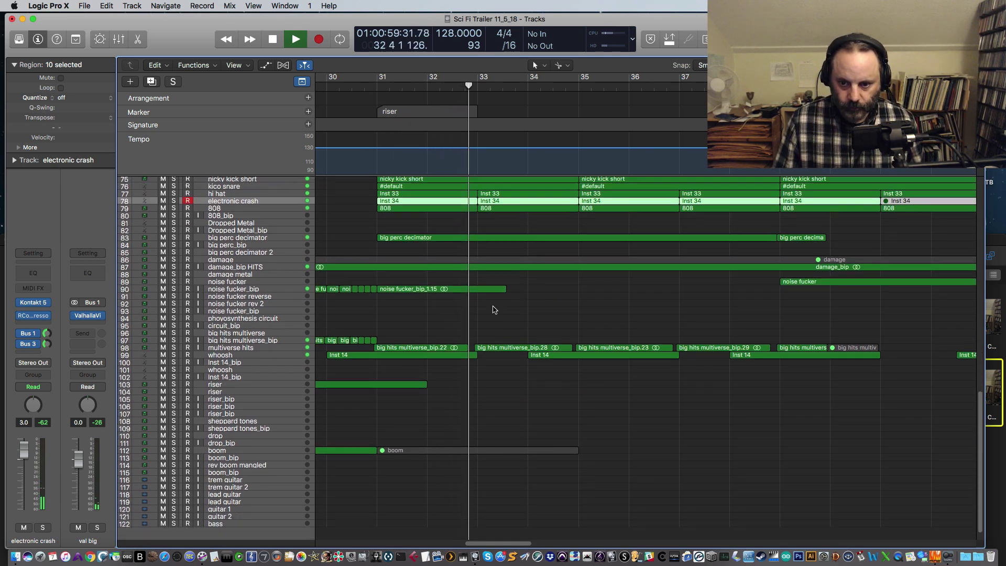
scroll(492, 310, "down", 1)
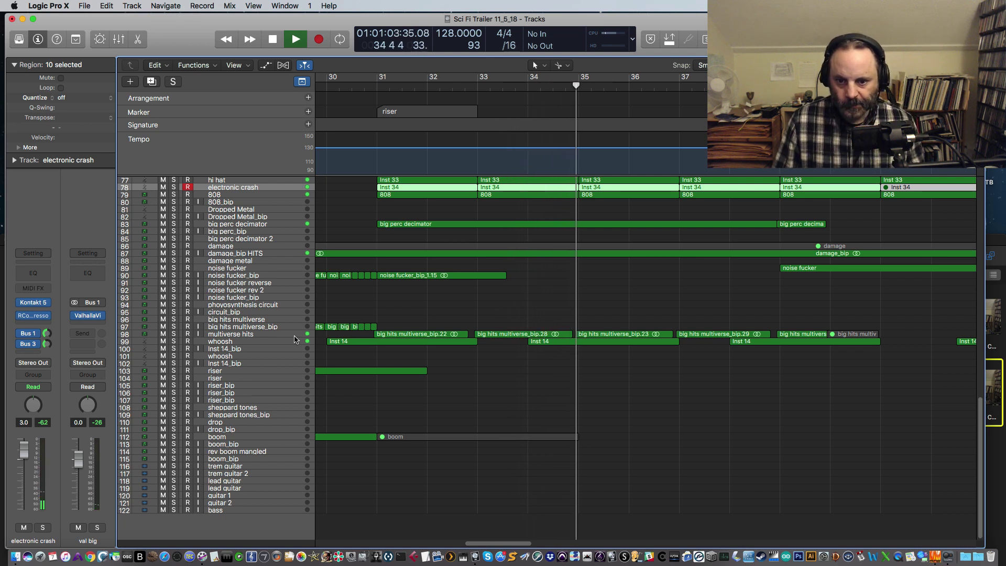
key("space")
Replay the full mix from 30 4 1 through the hit at bar 31, stopping around 31 3.
left_click(364, 86)
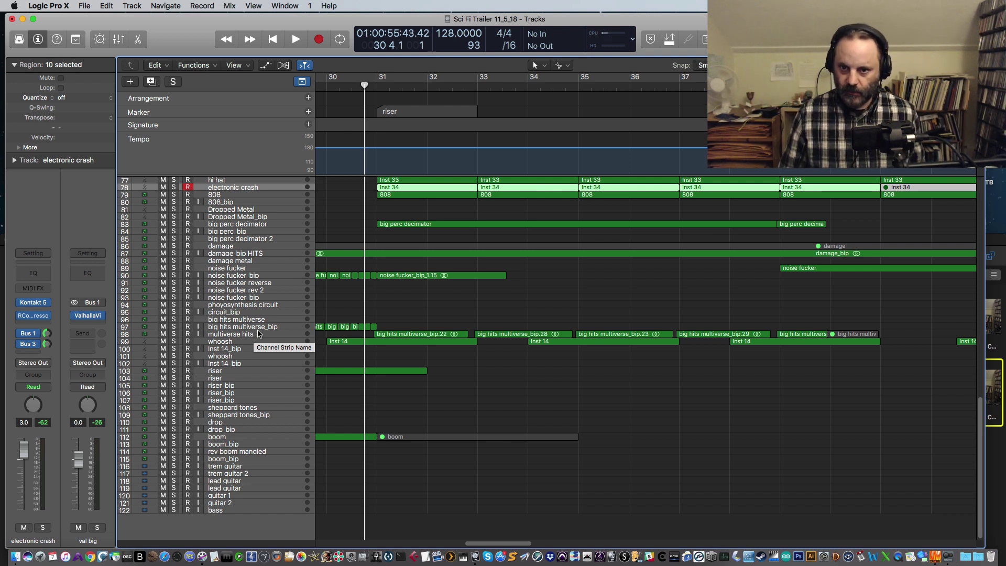
key("space")
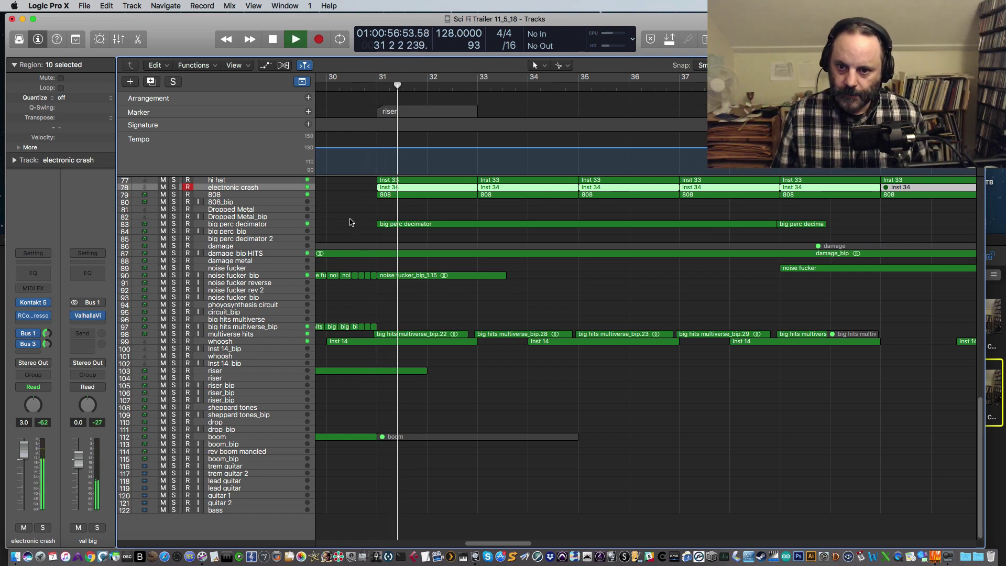
key("space")
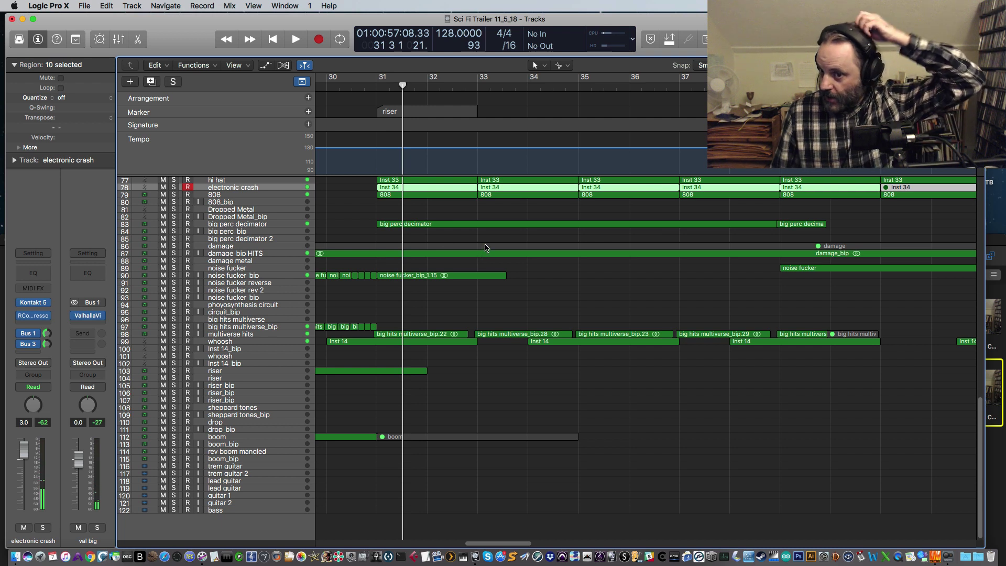
Disarm recording on the electronic crash track, play the bar 31 hit from 30 4 1, and return the playhead there.
left_click(188, 189)
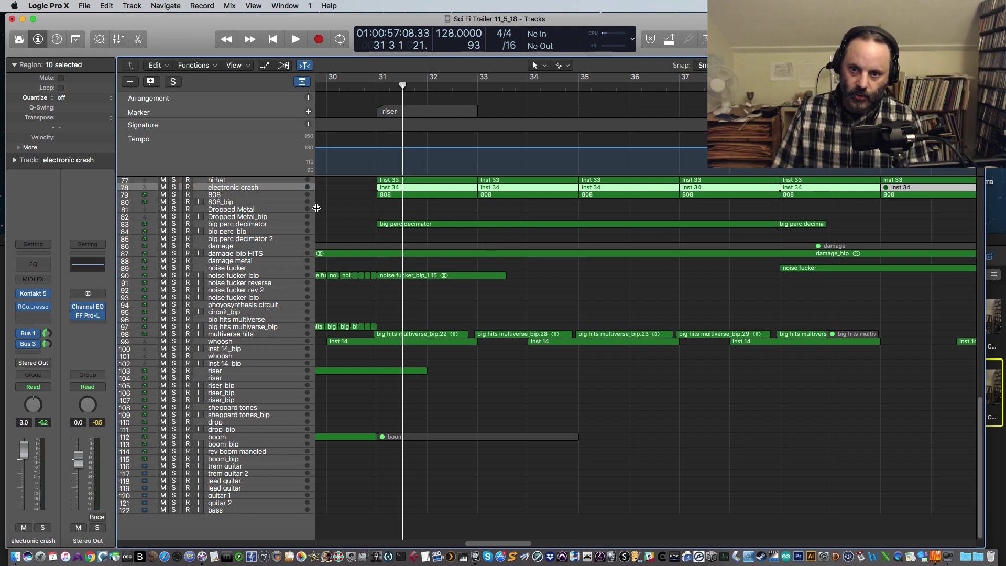
left_click(365, 89)
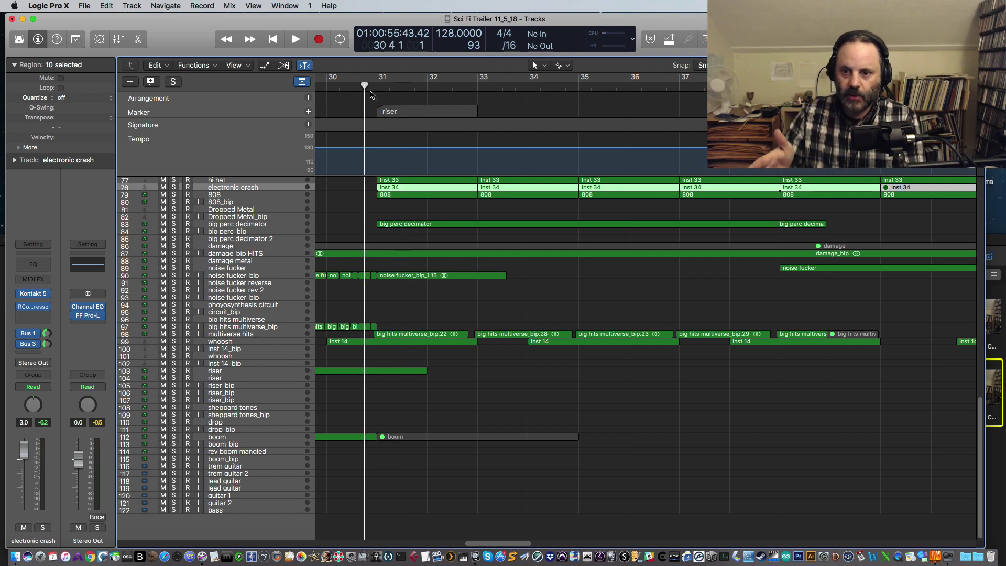
key("space")
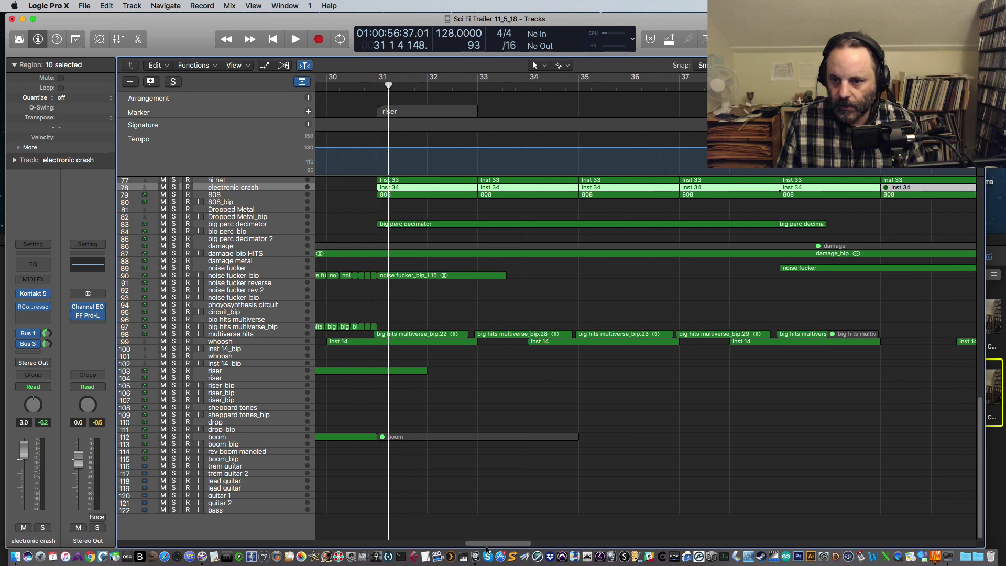
scroll(486, 547, "right", 1)
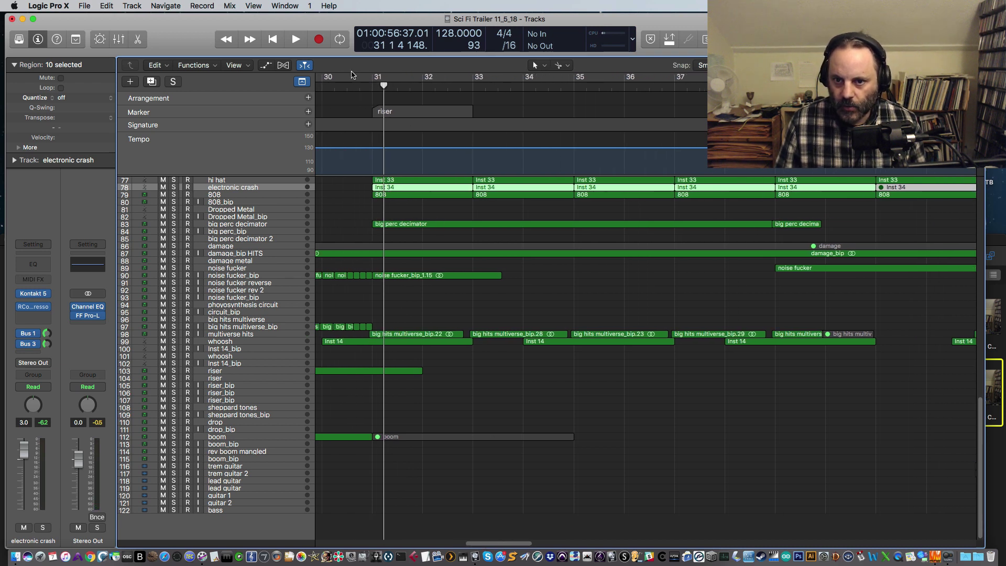
left_click(360, 86)
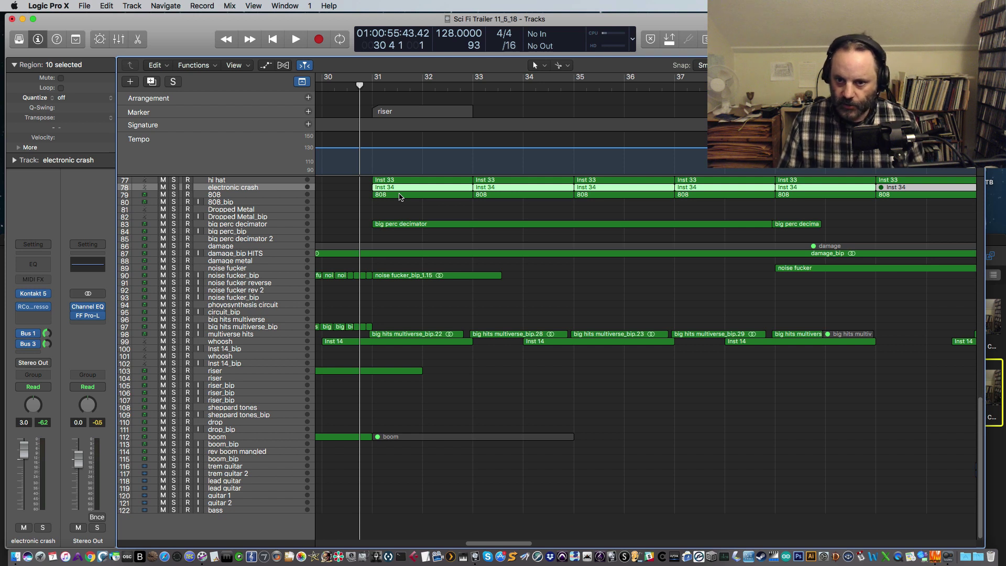
Play the full mix at the trem guitar entries, first from 46 4 1 to about 47 2 and again from 42 4 1 to bar 45.
left_click_drag(507, 547, 555, 515)
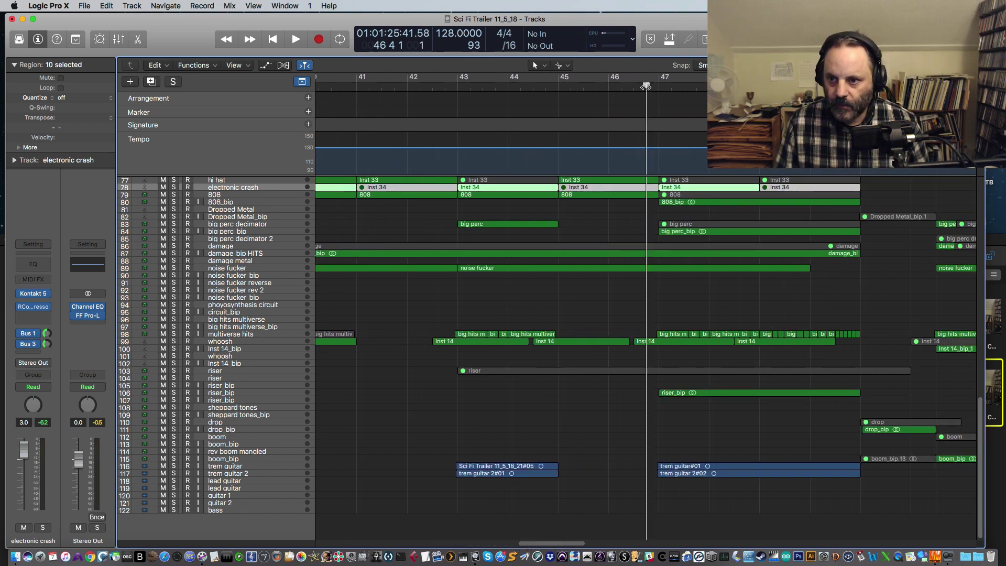
key("space")
key("space")
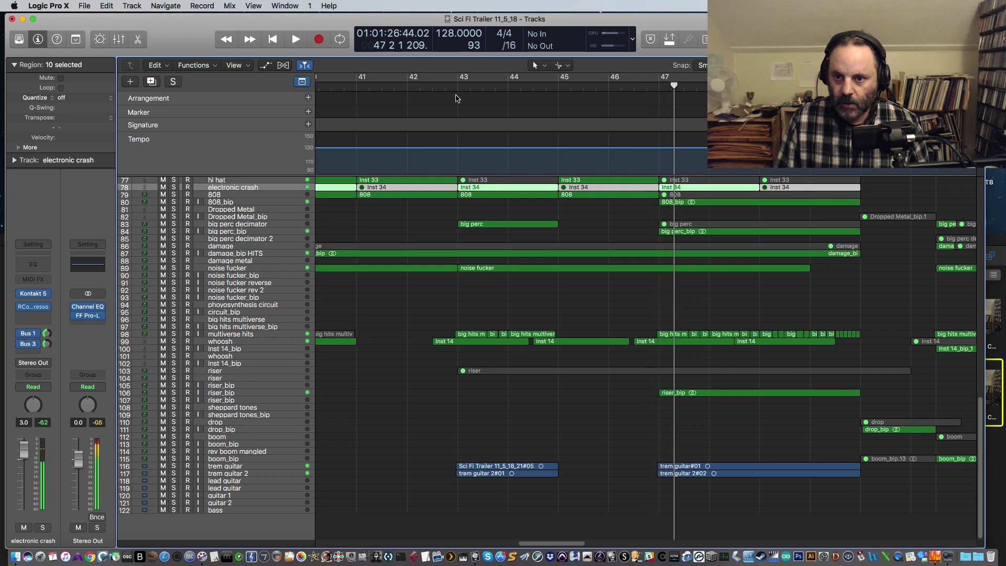
left_click(443, 88)
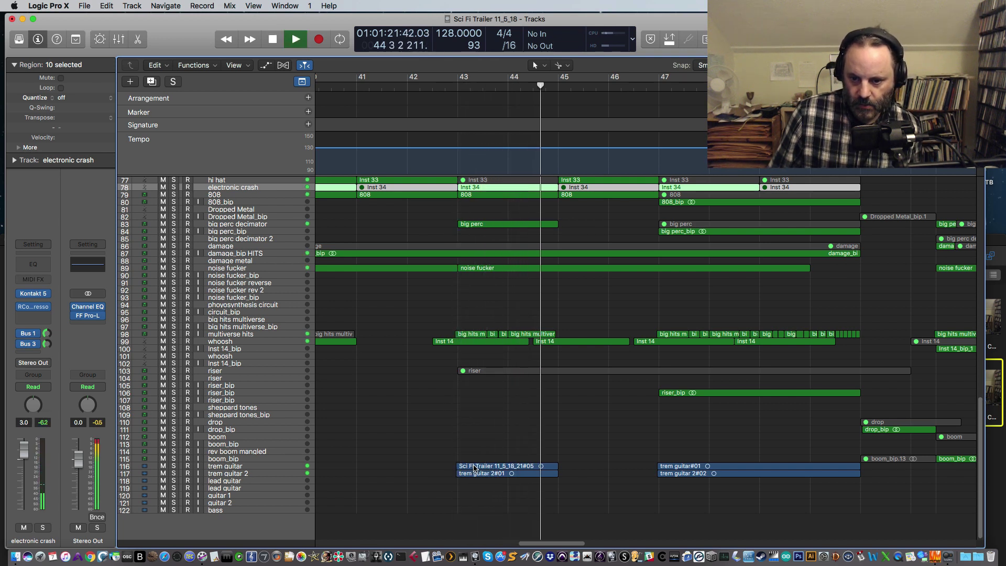
key("space")
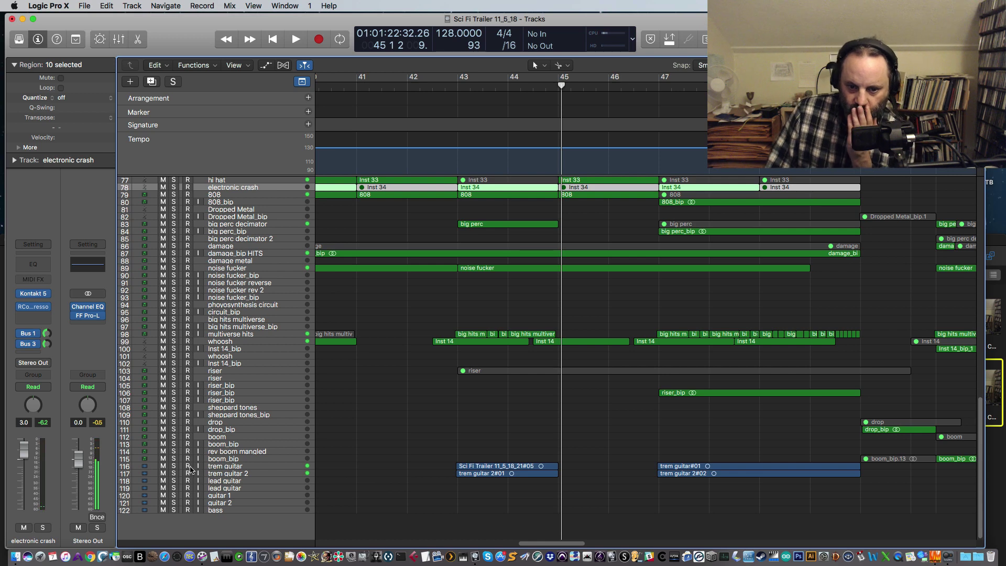
Solo the trem guitar track, select it, and play it from 42 4 1 to about 44 2.
left_click(174, 466)
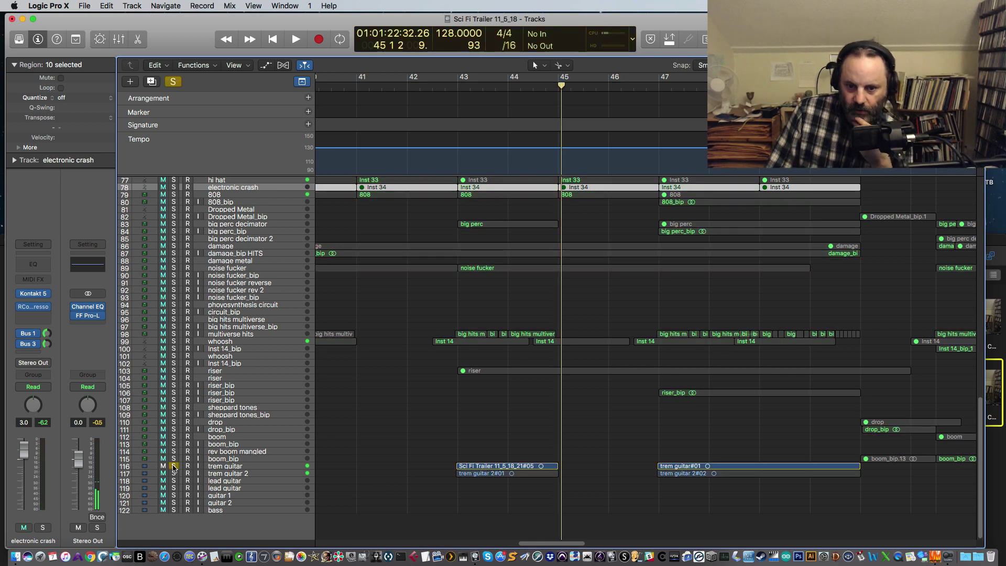
left_click(443, 91)
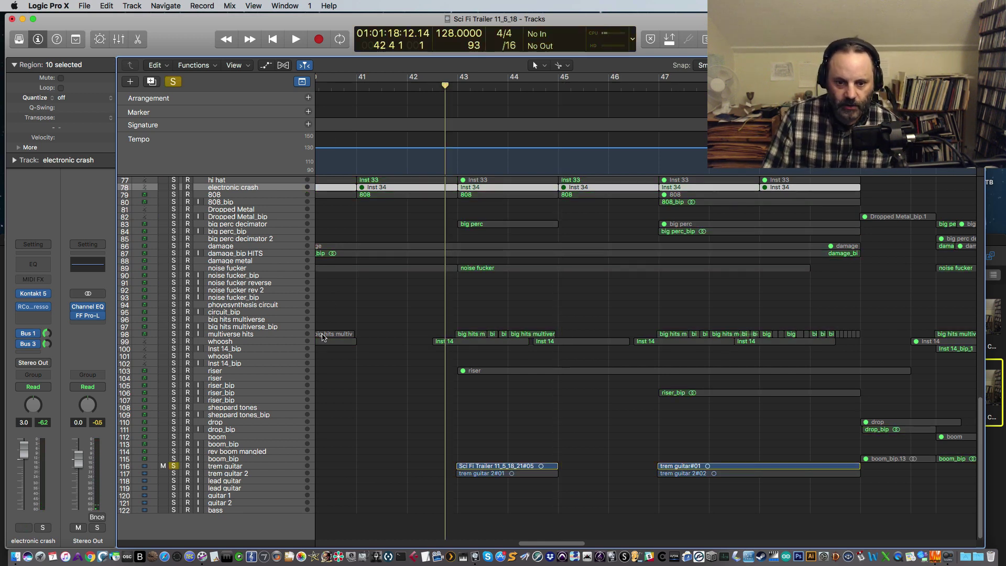
left_click(256, 471)
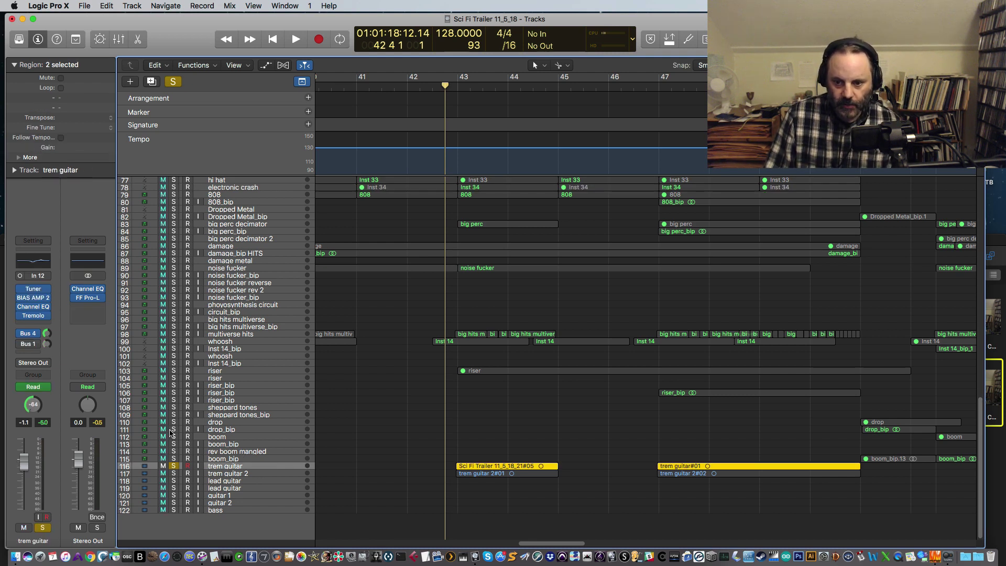
key("space")
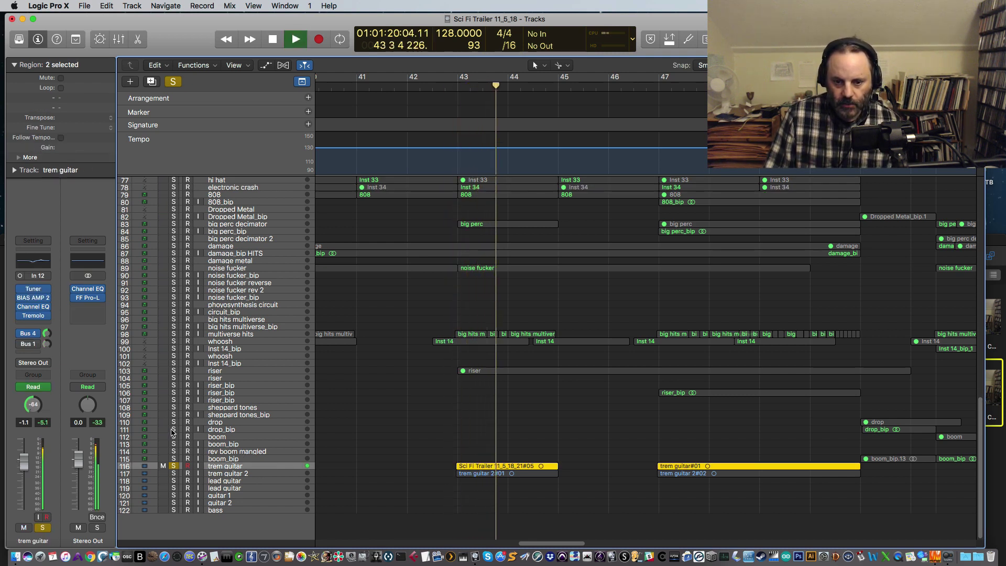
key("space")
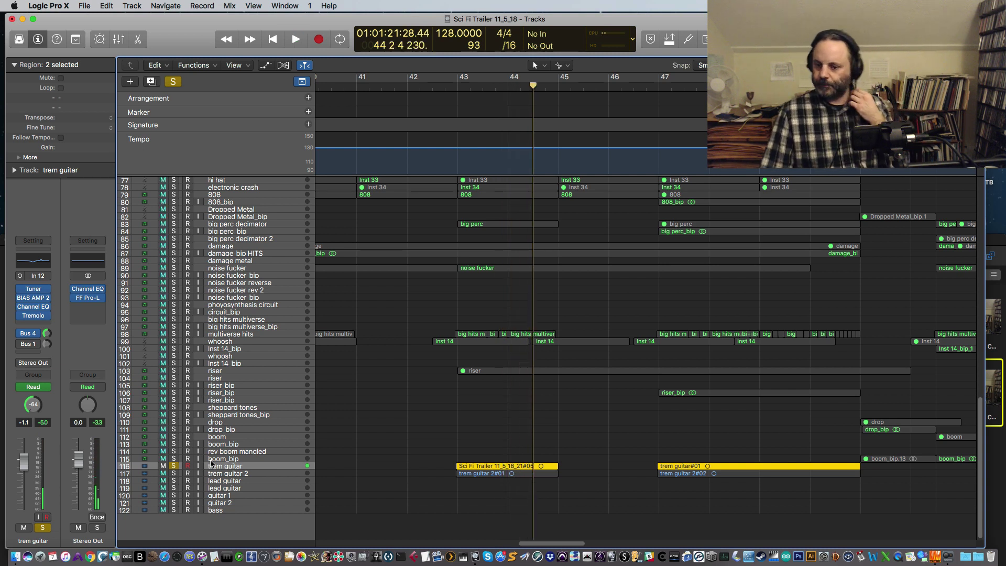
Add trem guitar 2 to the solo, play both guitars from 42 4 1 to bar 45, and return the playhead to 42 4 1.
left_click(174, 474)
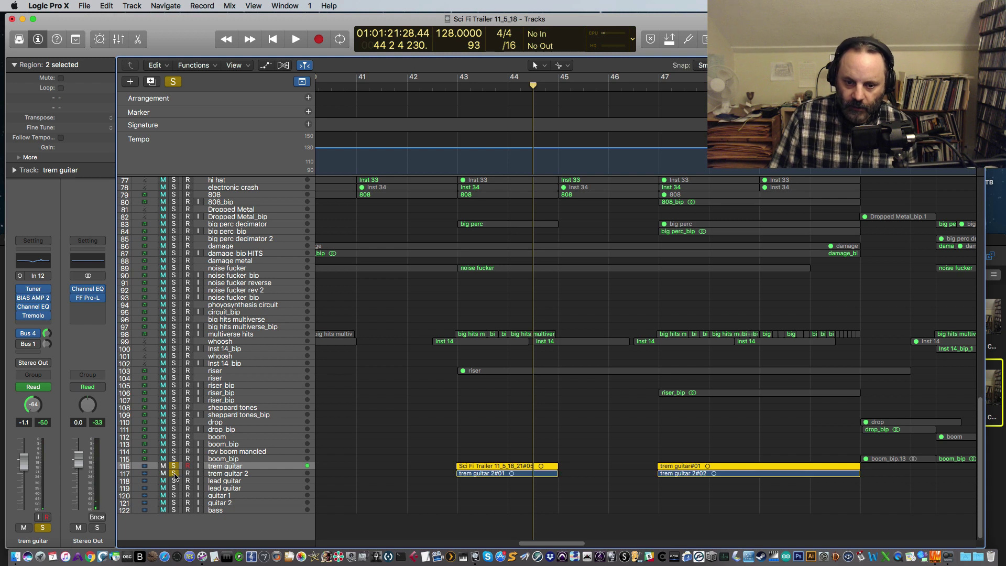
left_click(444, 88)
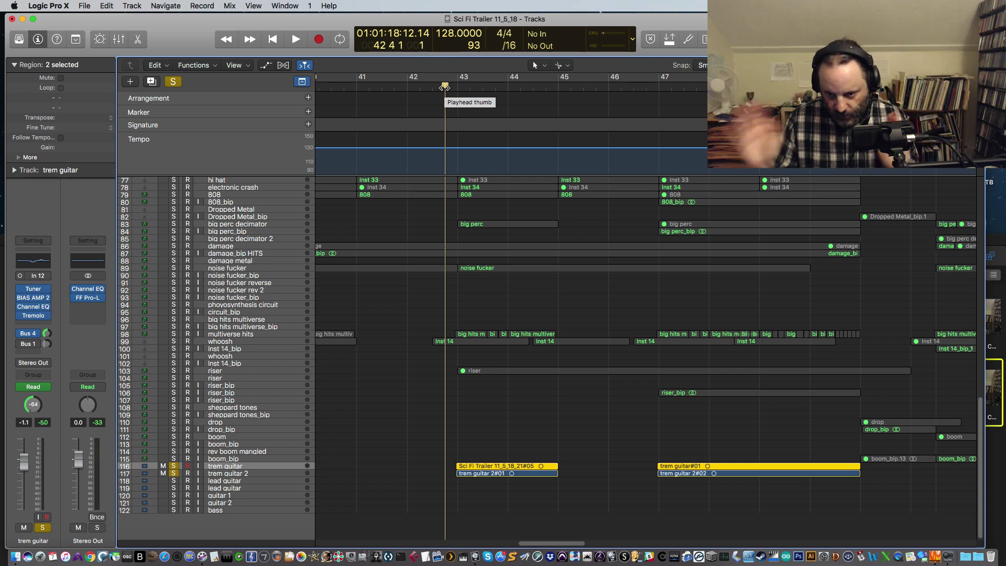
key("space")
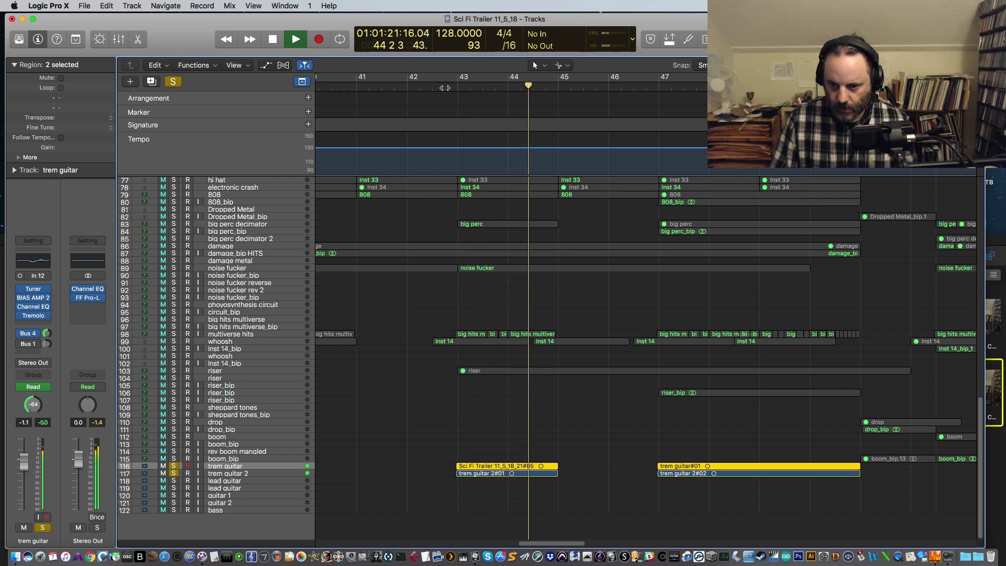
key("space")
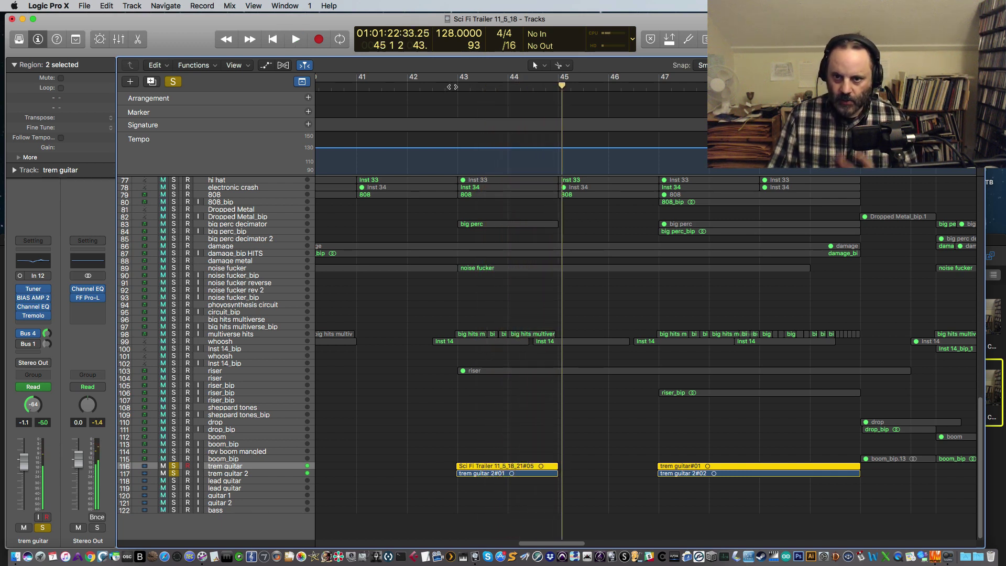
left_click(445, 87)
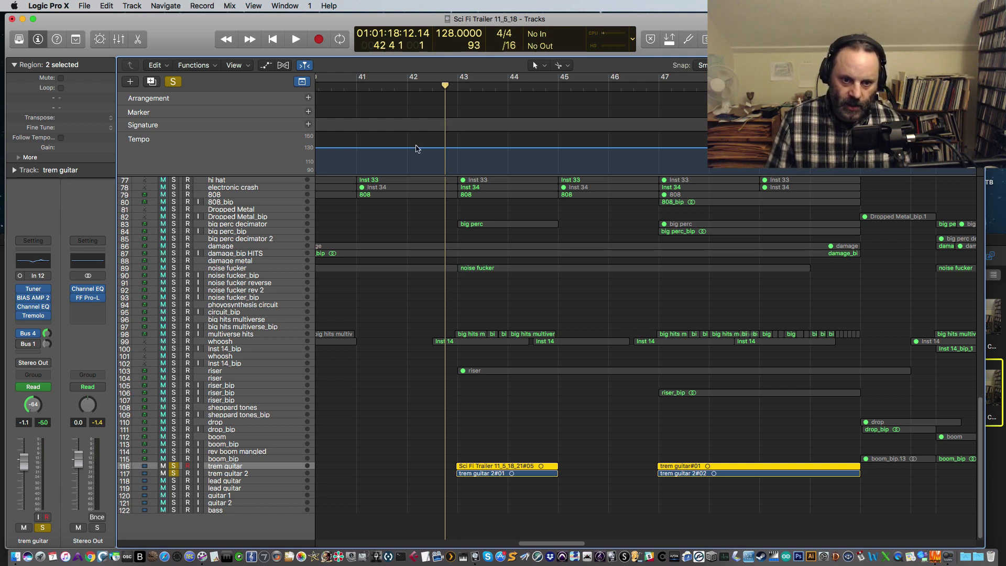
Examine the Tremolo settings on the trem guitar track, moving the plug-in window clear of the channel strip, and close the plug-in.
left_click(33, 316)
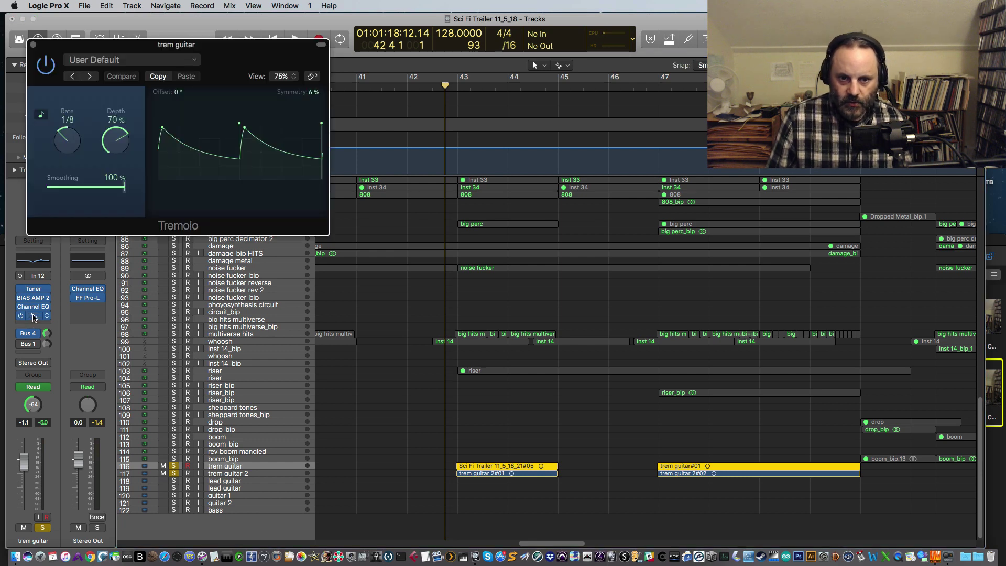
left_click_drag(94, 47, 354, 77)
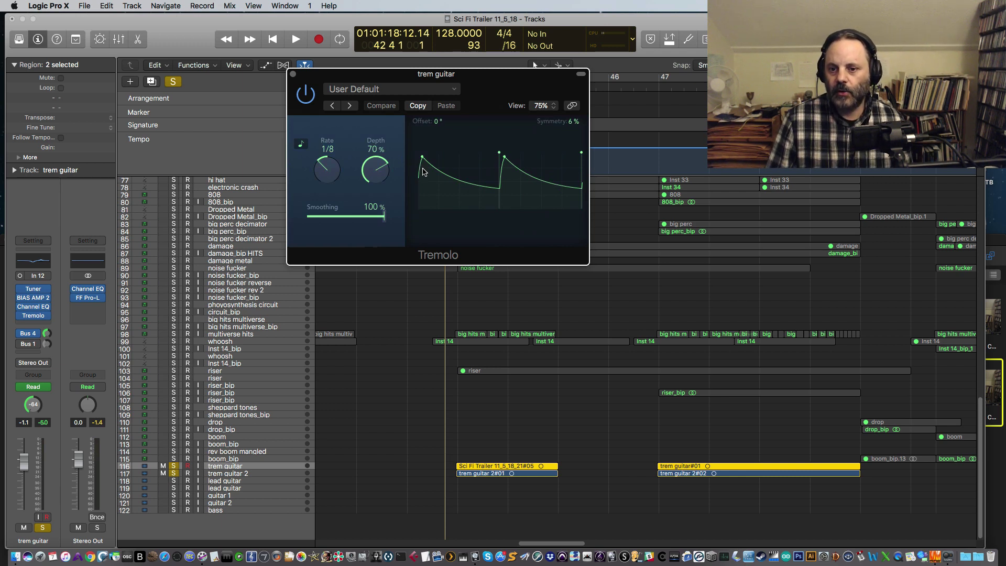
left_click(292, 75)
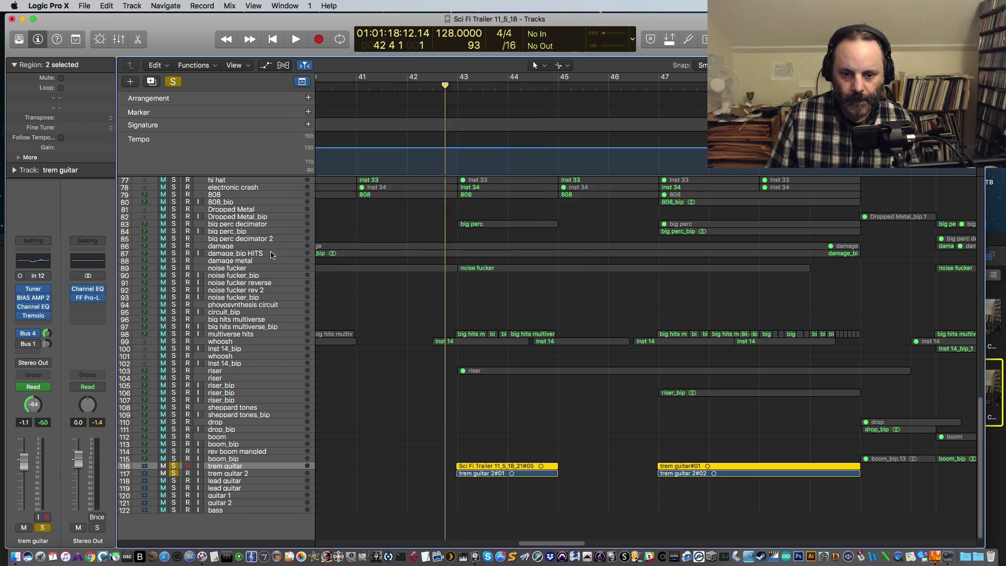
Show the trem guitar's Bus 4 reverb channel and play both soloed guitars from 42 4 1 to bar 45.
mouse_move(36, 293)
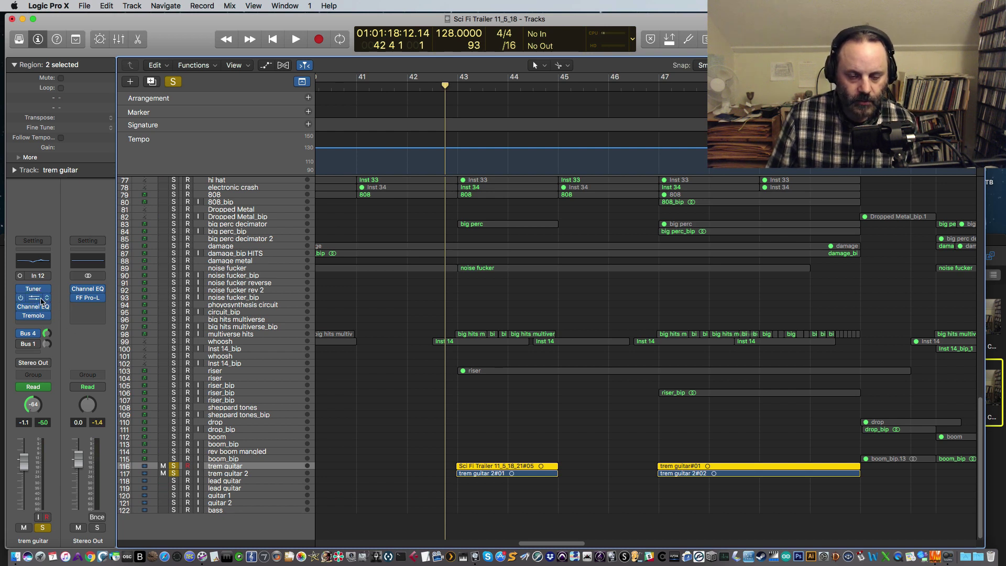
left_click(28, 333)
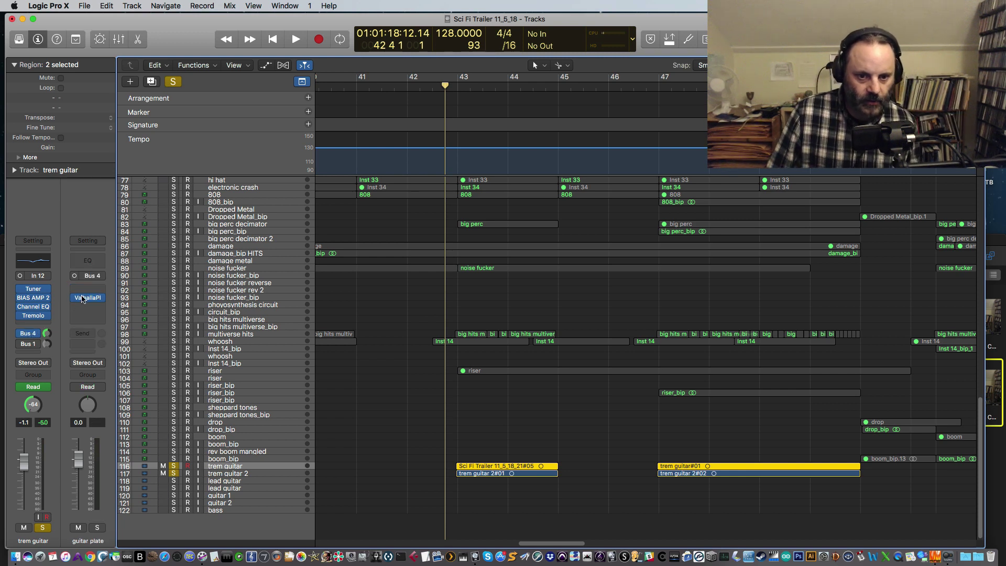
key("space")
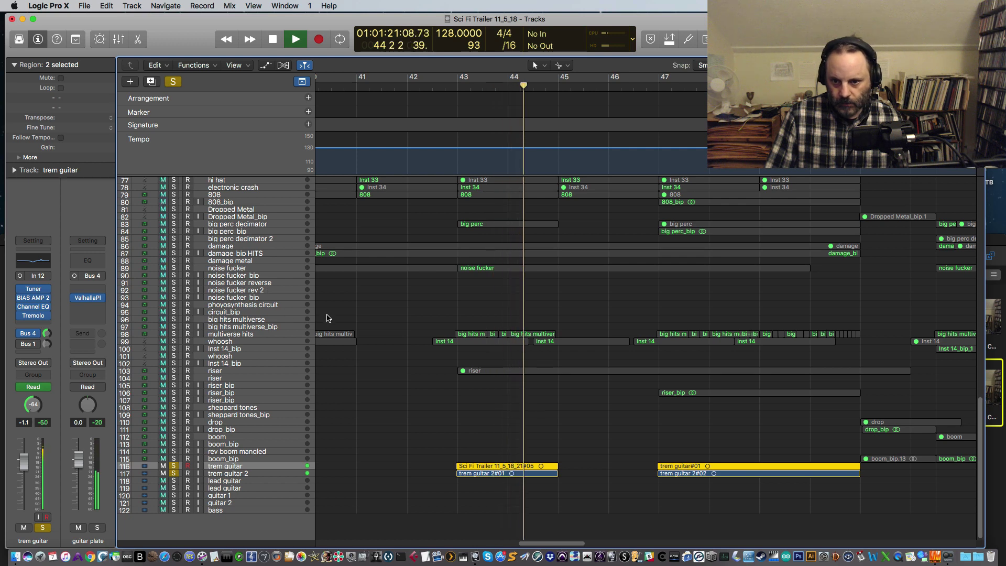
key("space")
Replace the track solos with a region solo of the bar 41–44 brass and both trem guitar regions, and play from 42 4 1 to about 45 3.
scroll(348, 318, "up", 15)
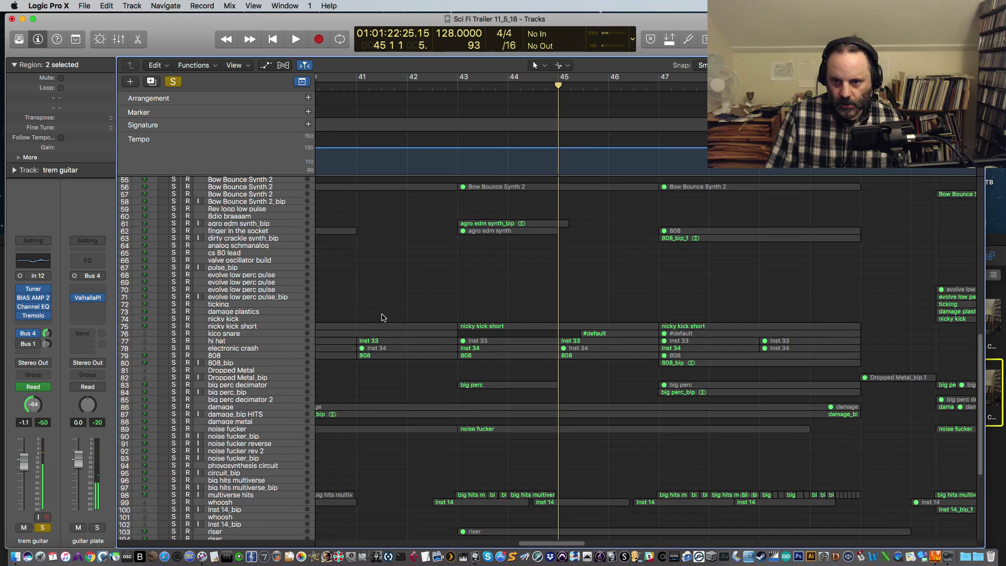
scroll(382, 318, "up", 10)
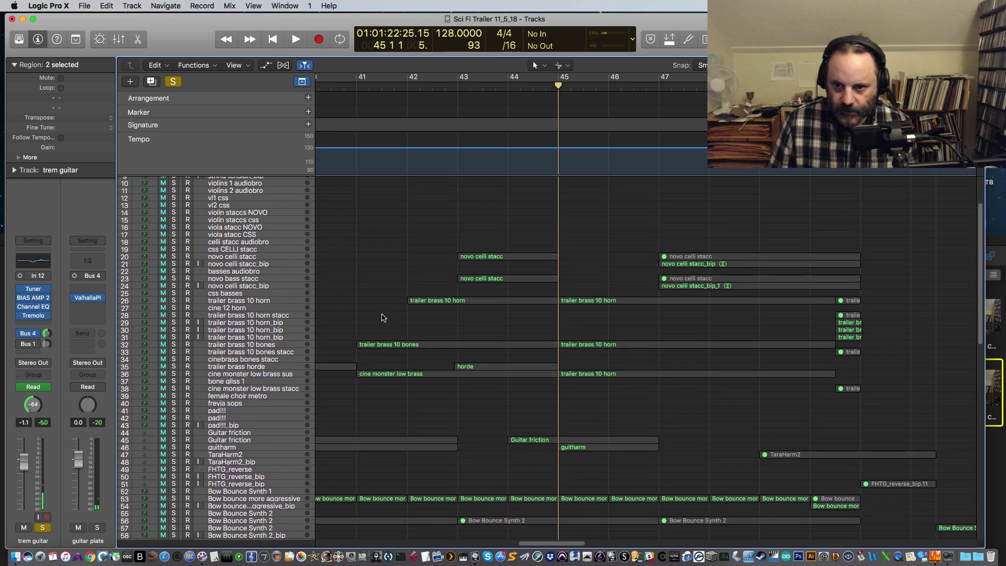
scroll(382, 317, "down", 4)
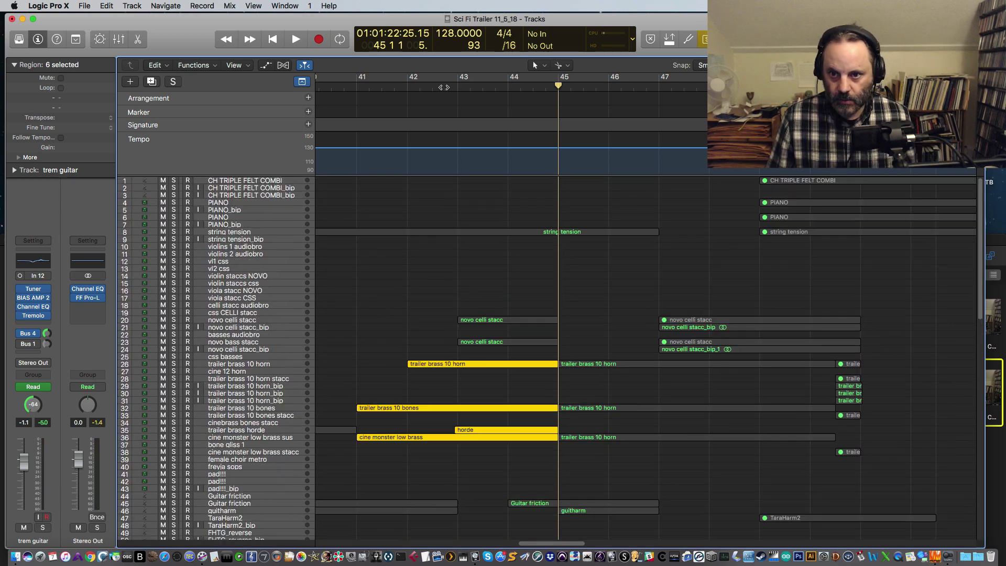
double_click(443, 87)
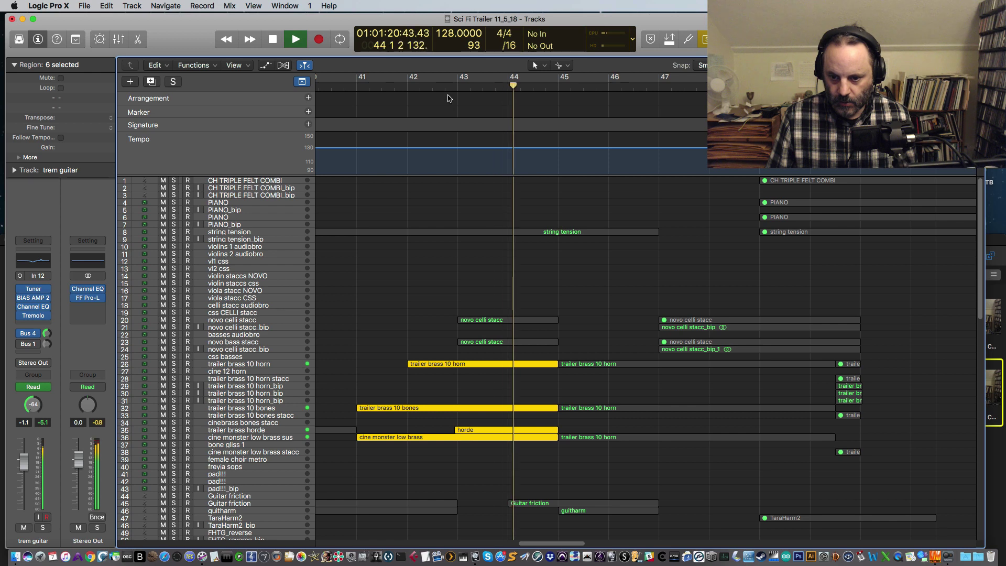
scroll(455, 115, "down", 5)
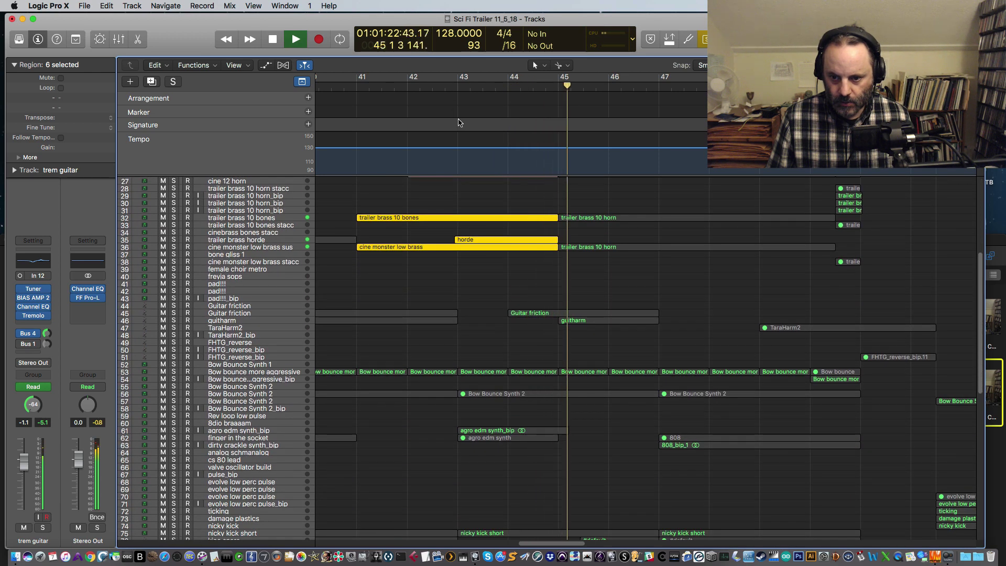
key("space")
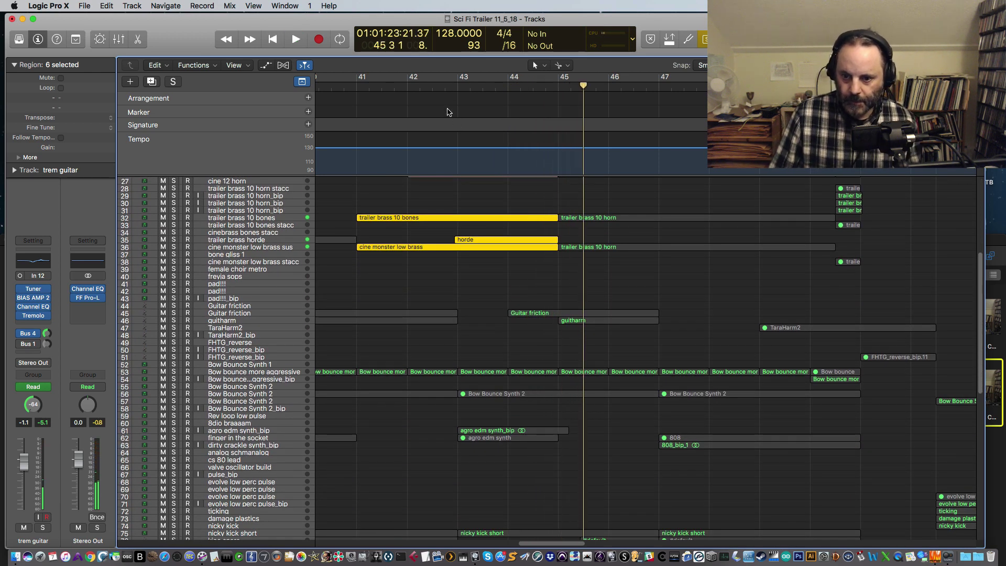
Replay the soloed brass and trem guitar regions from 42 4 1 to about 44 3 and look over their selected regions.
left_click(444, 87)
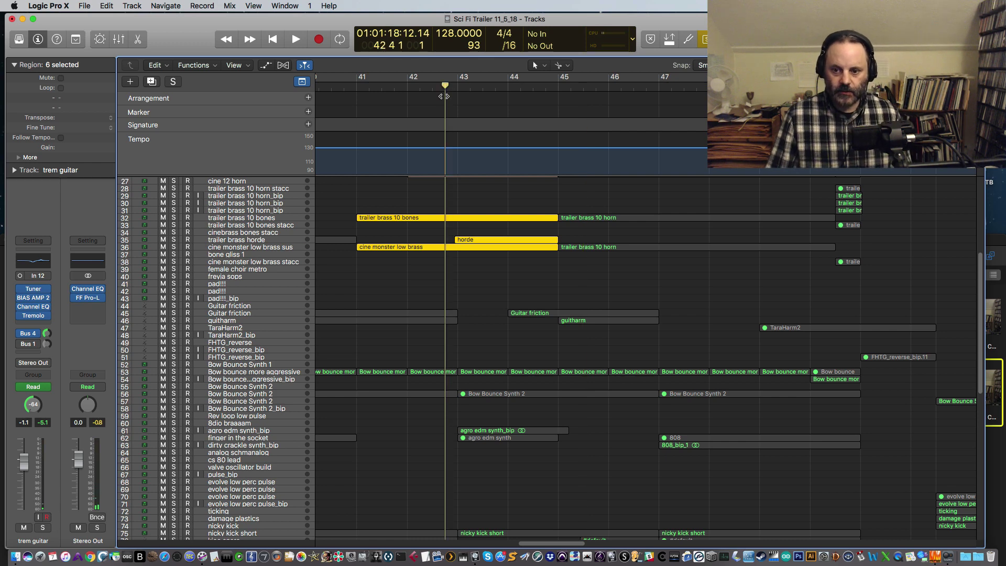
scroll(440, 126, "up", 2)
key("space")
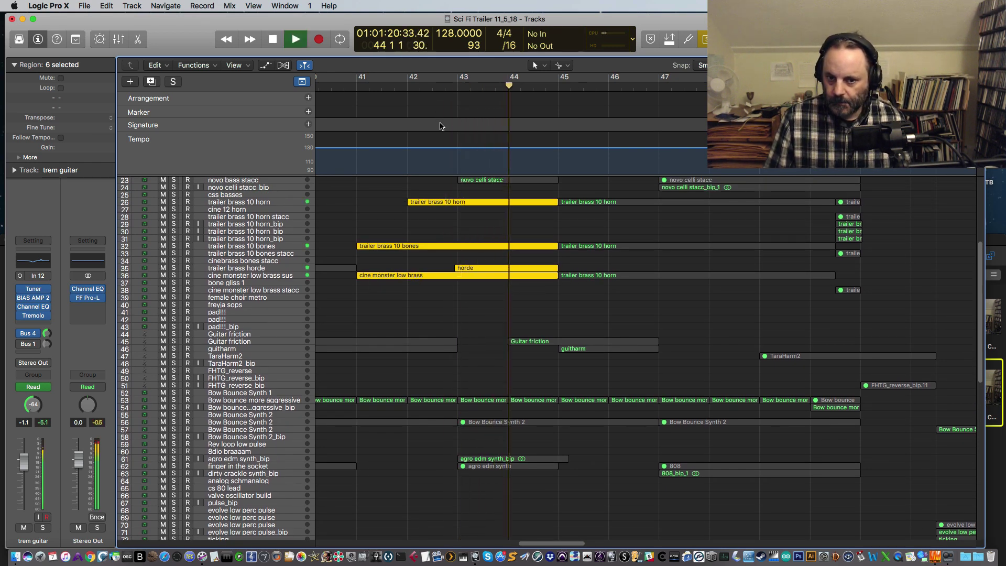
key("space")
scroll(451, 305, "down", 10)
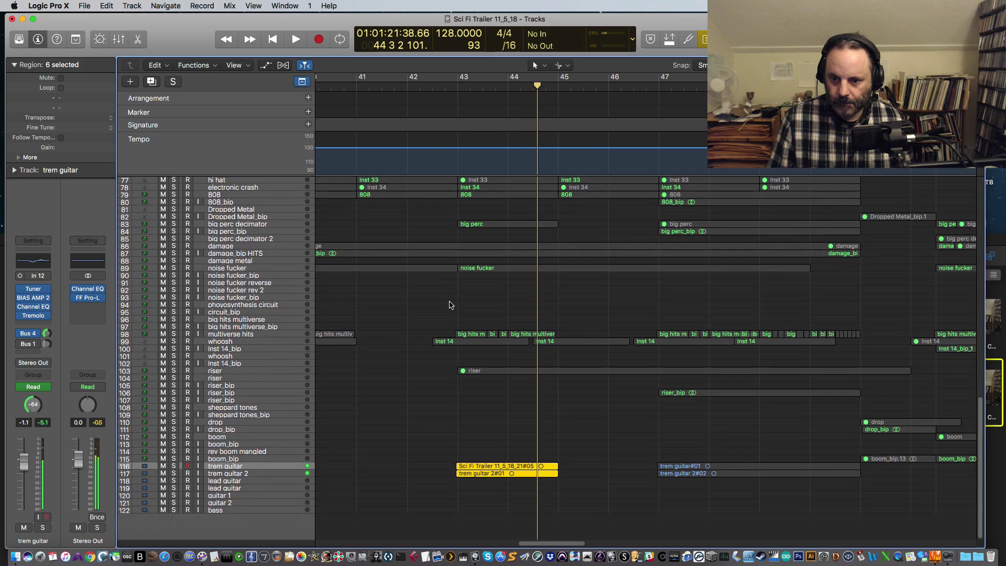
scroll(460, 400, "up", 12)
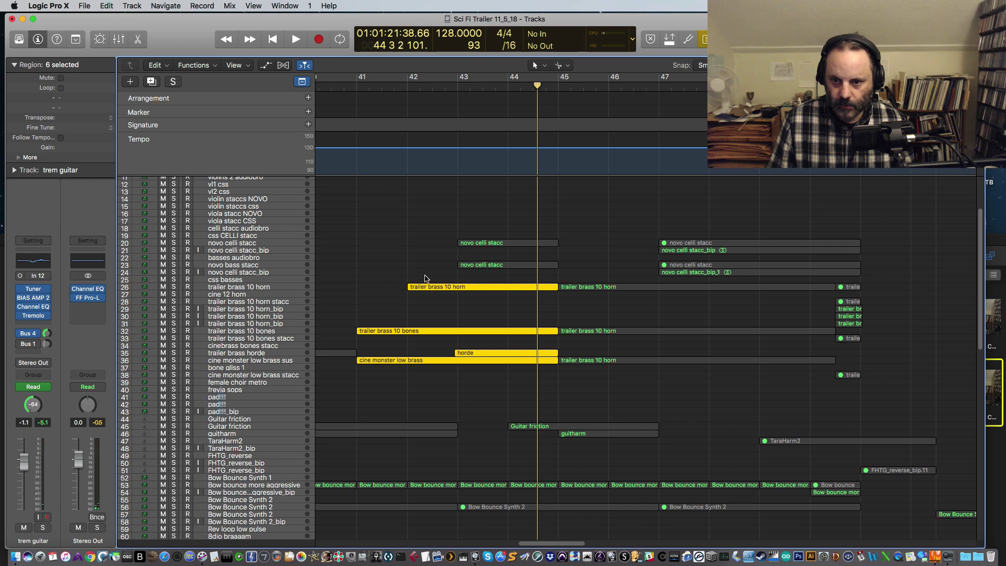
Play the bar 41–44 brass regions soloed alone, and replay from 42 4 1 to about 44 4 with both trem guitar regions added.
left_click_drag(460, 324, 497, 380)
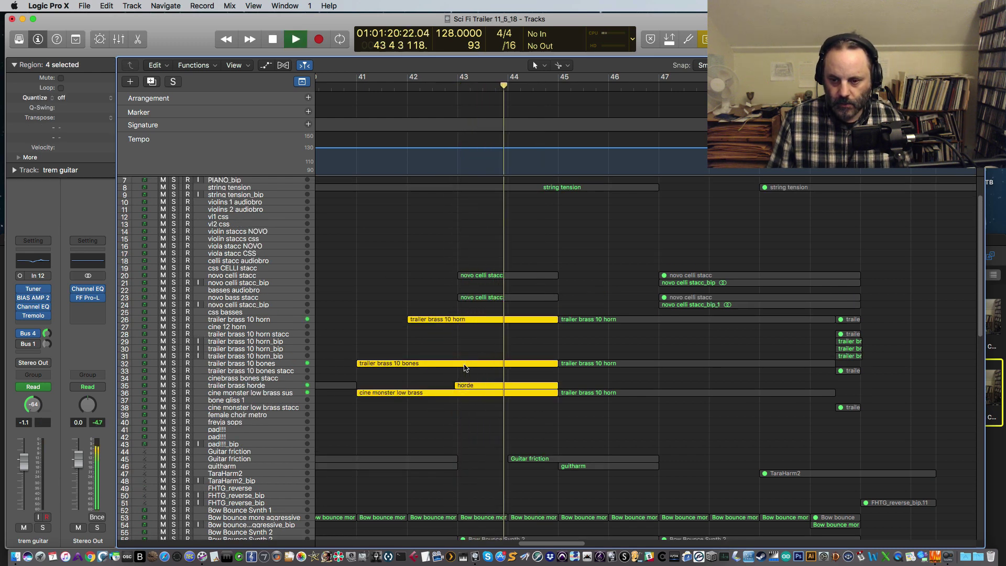
scroll(464, 367, "down", 13)
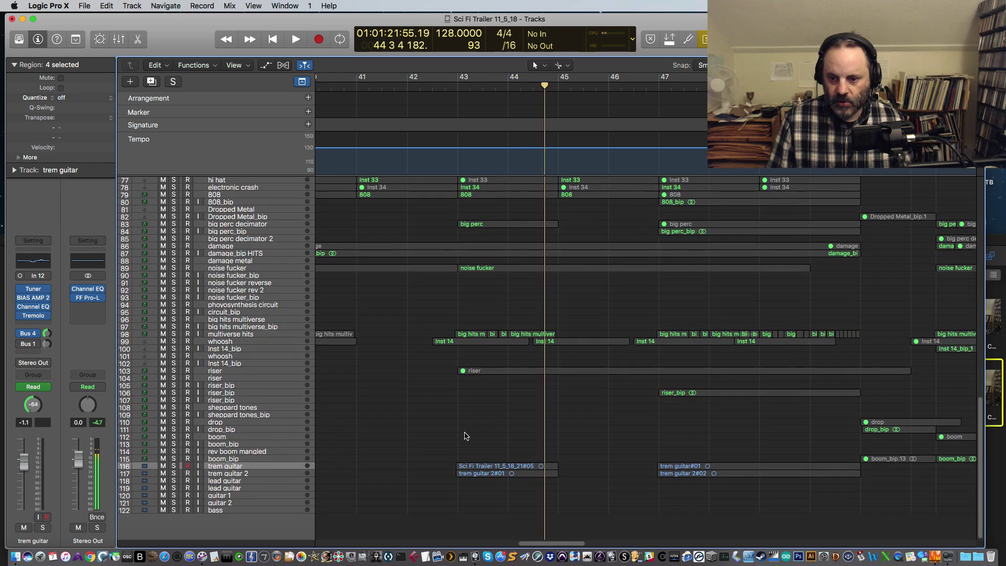
left_click_drag(464, 435, 494, 496)
left_click(444, 89)
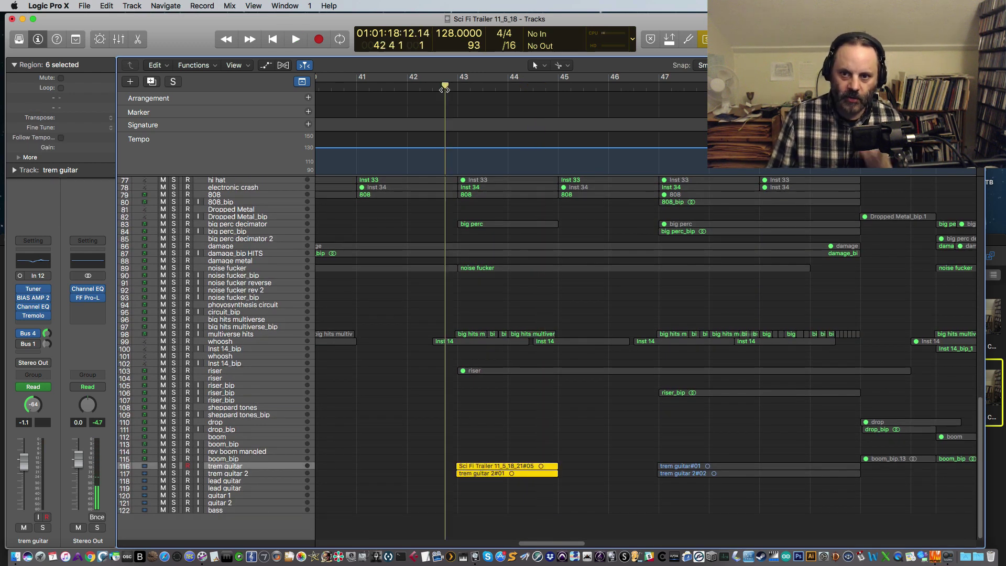
key("space")
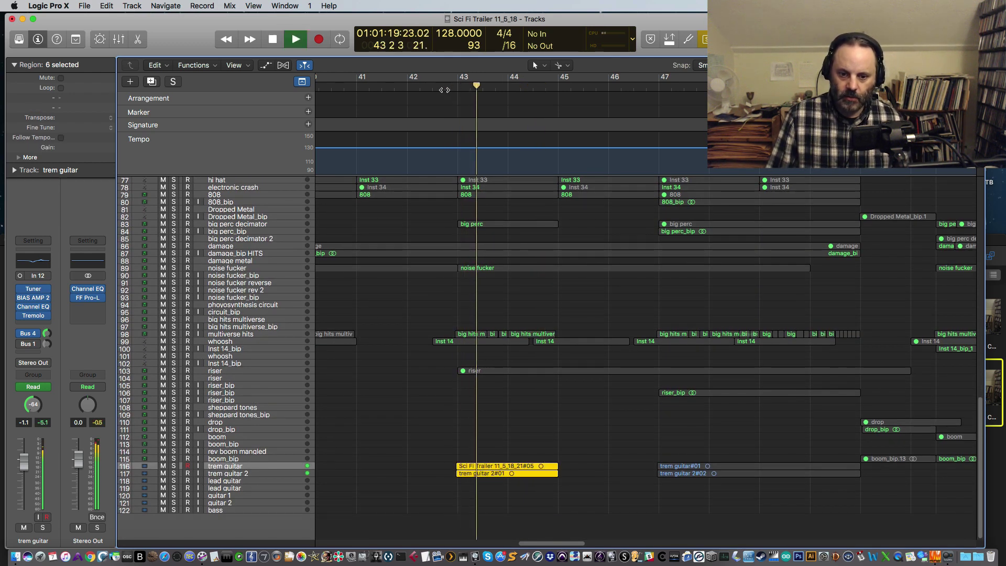
scroll(414, 220, "up", 10)
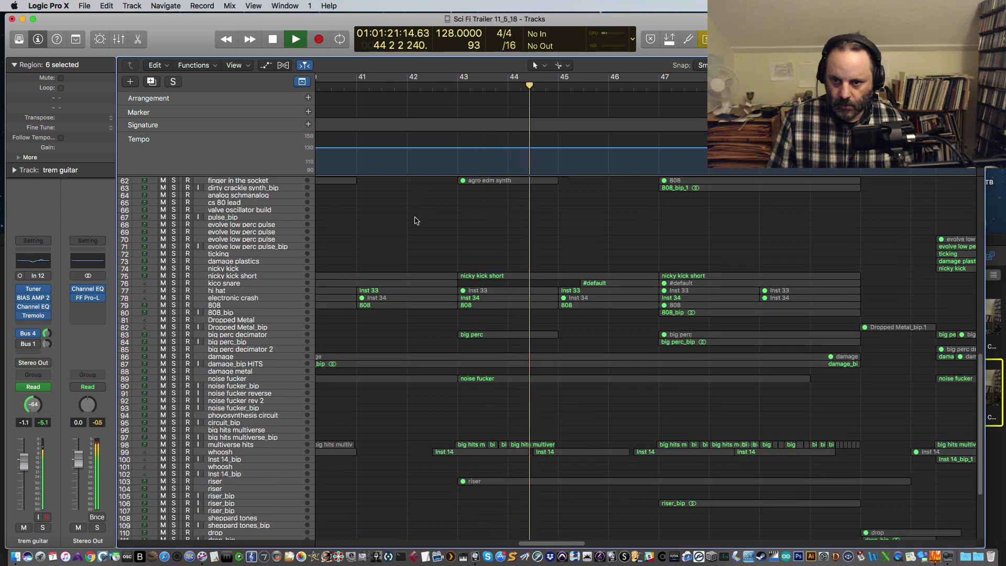
scroll(415, 246, "up", 2)
key("space")
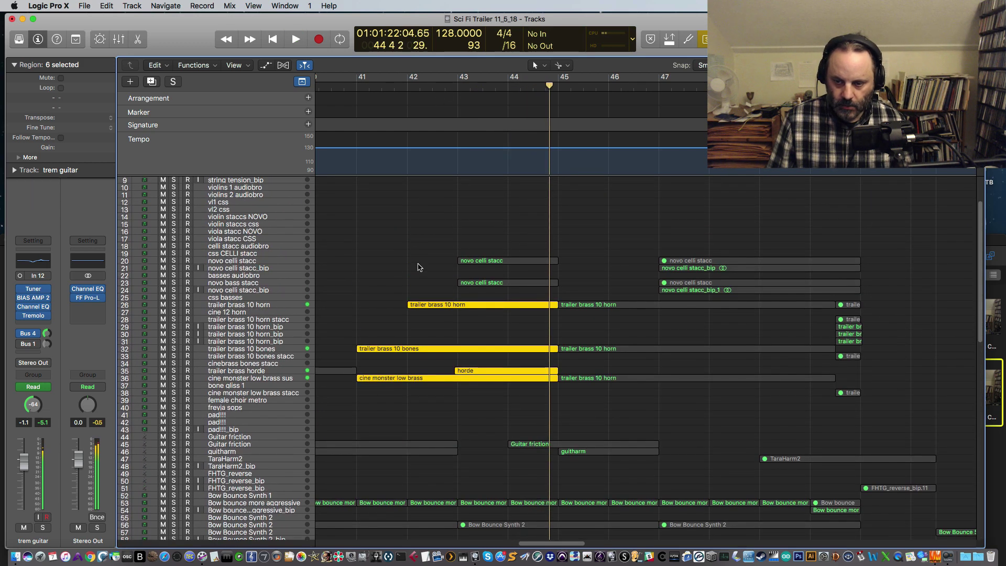
Turn off the region solo and play the full mix from 42 4 1 to about bar 46.
left_click(439, 89)
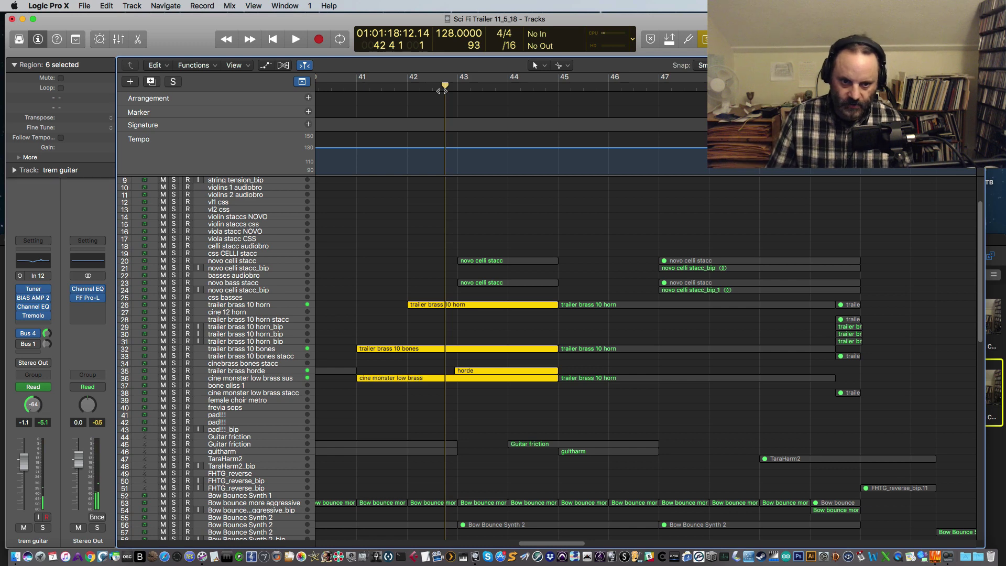
key("ctrl+s")
key("space")
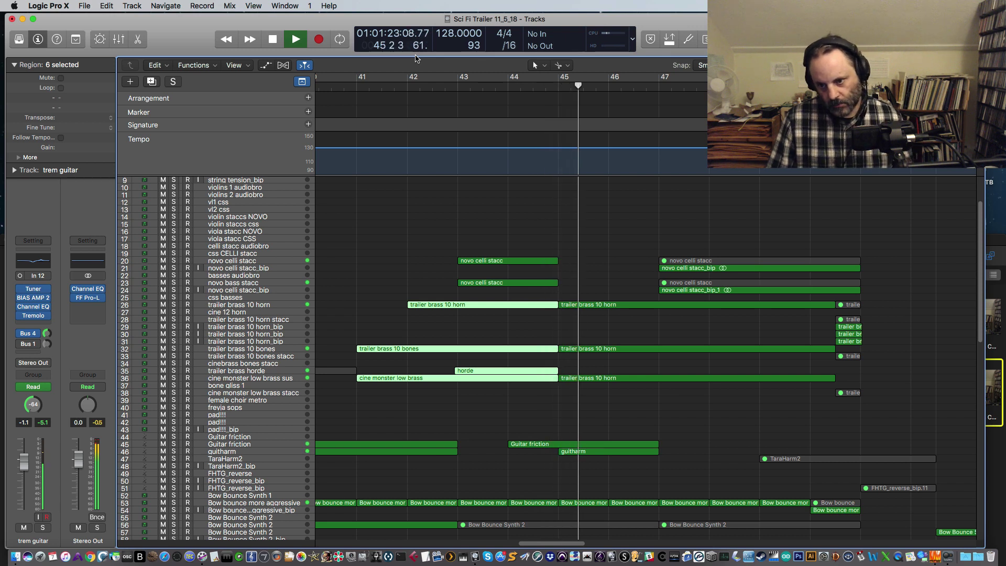
key("space")
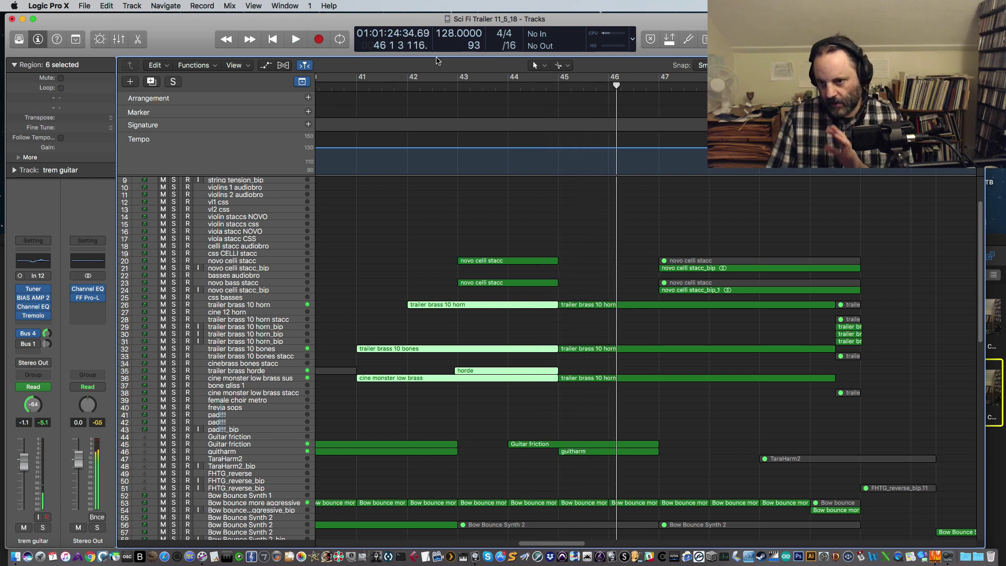
Play the full mix from about 44 4 to bar 51 while looking over the synth, drum, hit and trem guitar tracks.
left_click(546, 89)
key("space")
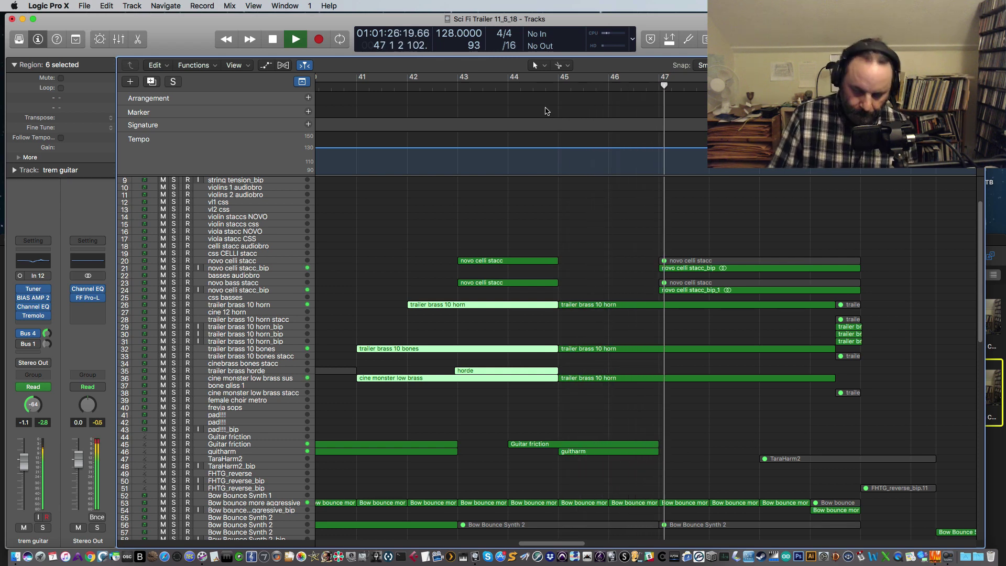
scroll(544, 118, "down", 10)
scroll(543, 119, "down", 2)
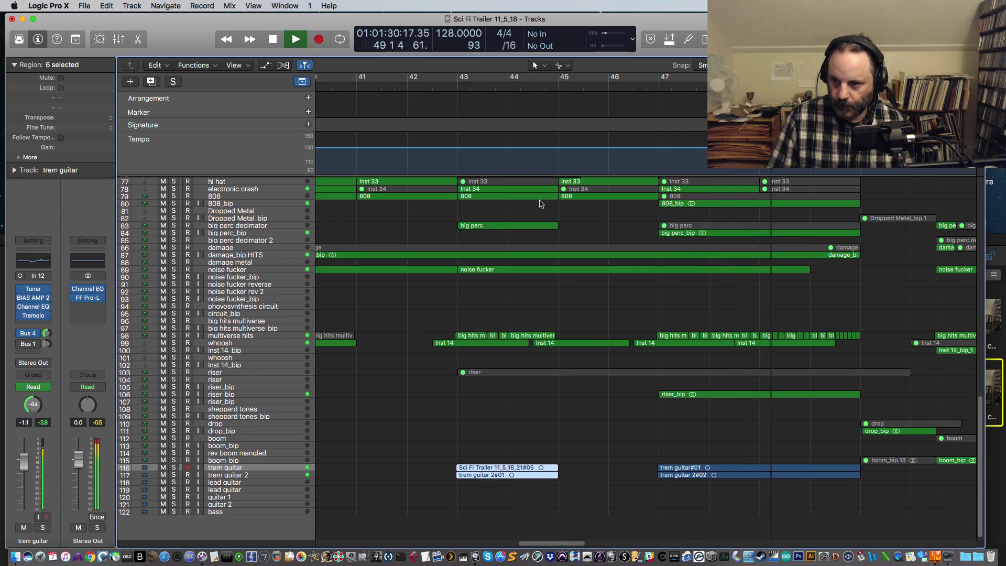
scroll(541, 204, "up", 8)
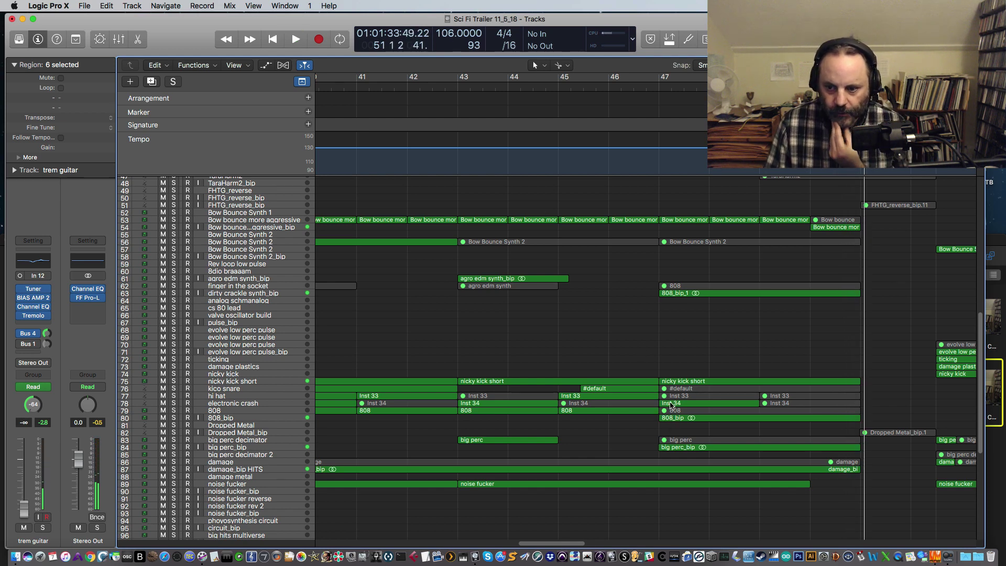
scroll(524, 414, "down", 1)
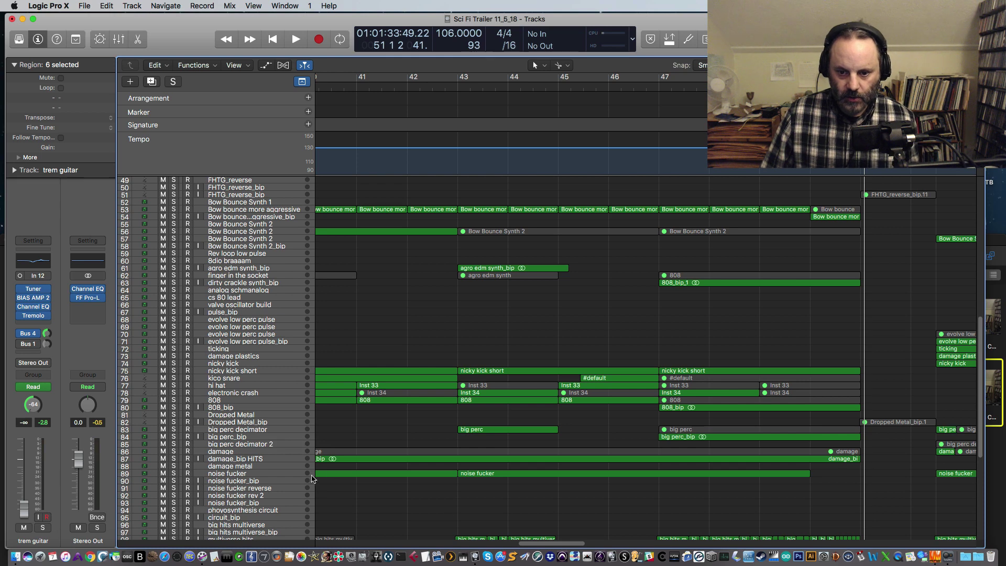
Play the start of the earlier section with the Bow Bounce Synth 2 and nicky kick regions, from just before bar 23.
left_click_drag(531, 548, 421, 545)
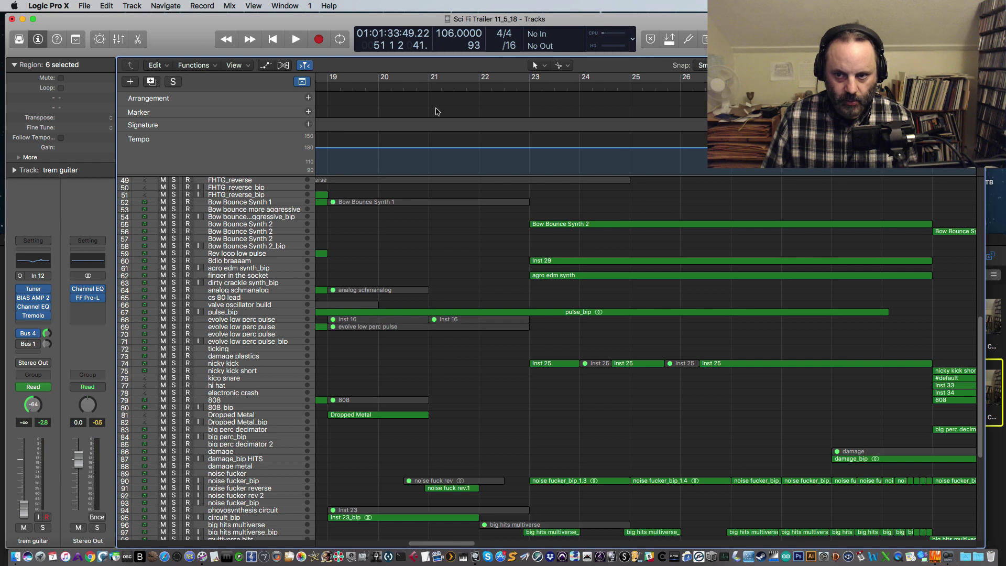
left_click(516, 88)
key("space")
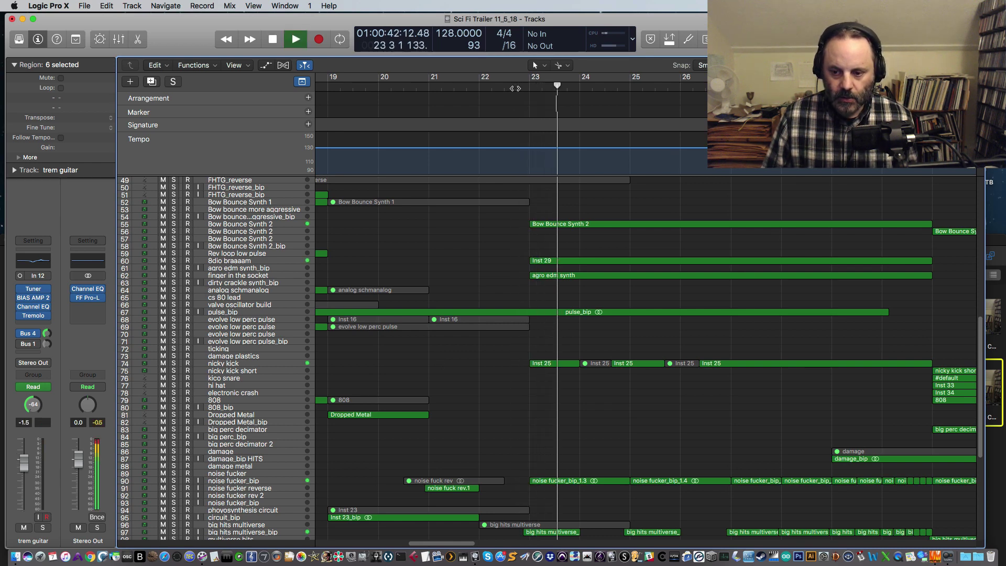
key("space")
Play the full mix at the riser marker from 30 4 1 to about 31 4.
mouse_move(442, 546)
left_mouse_down()
mouse_move(557, 552)
mouse_move(496, 561)
left_mouse_up()
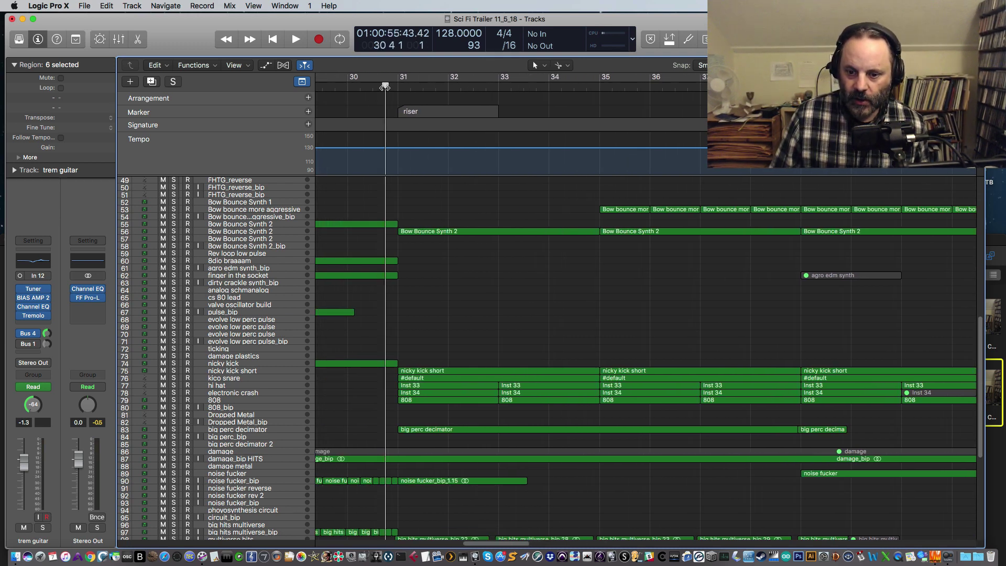
key("space")
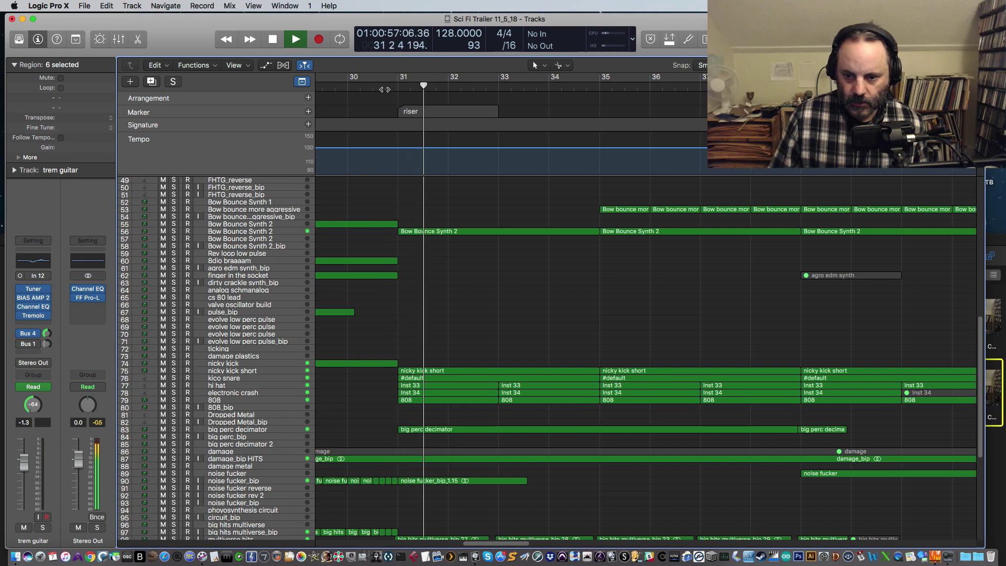
key("space")
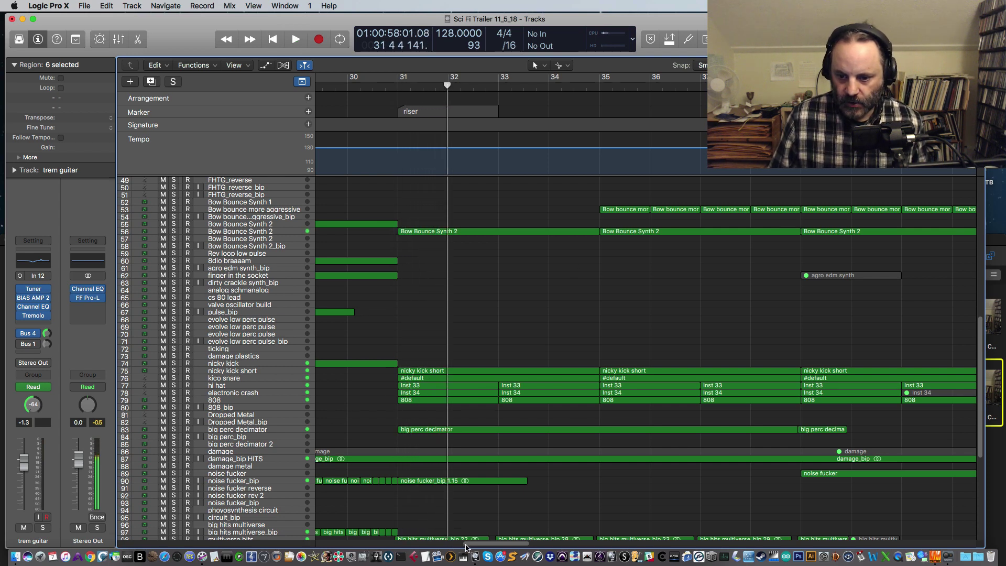
Play the full mix of the last build from just before bar 47 to bar 51.
left_click_drag(465, 546, 543, 550)
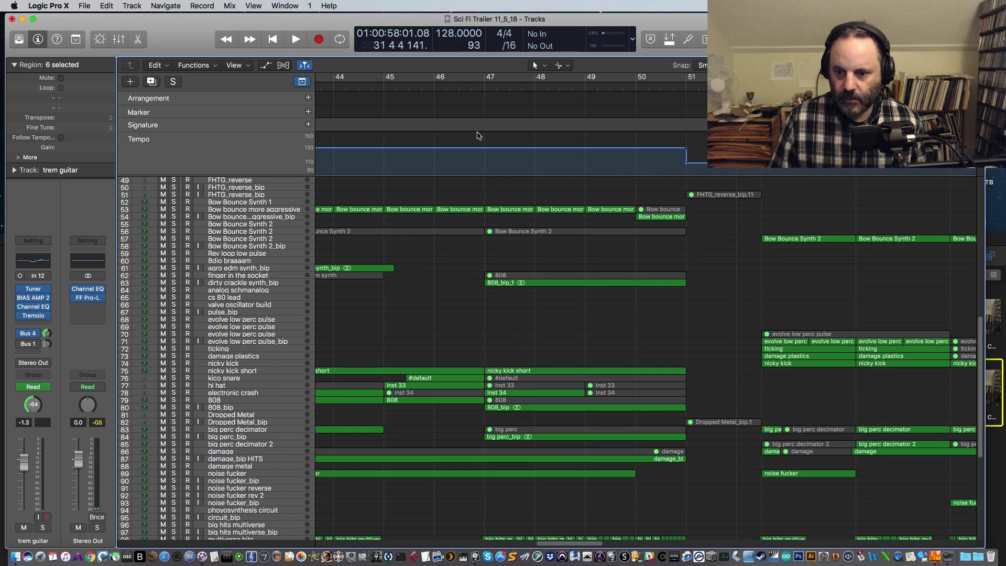
key("space")
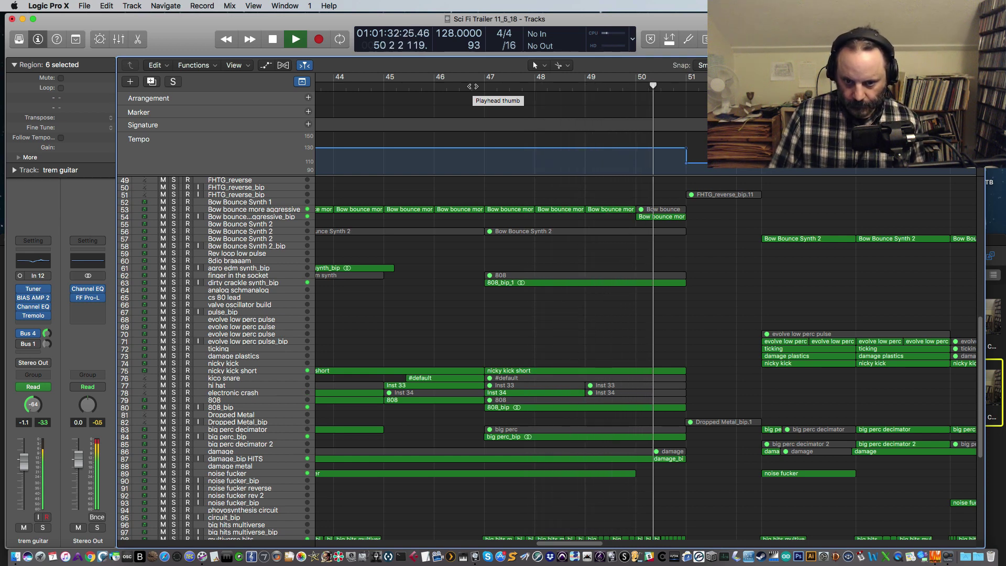
key("space")
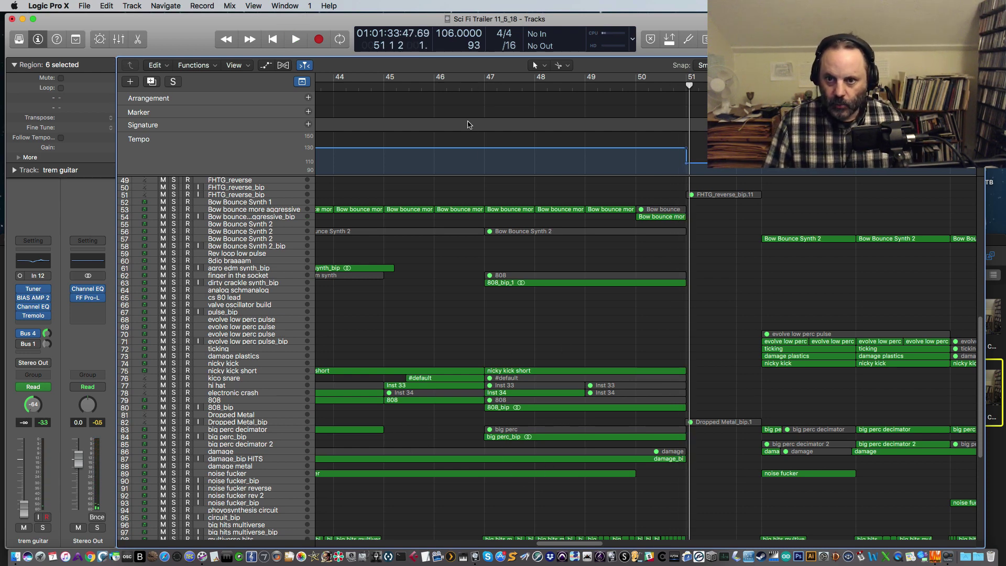
Play from 46 4 1 to bar 51 with big perc_bip soloed, extending the solo through the damage tracks to noise fucker reverse.
left_click(472, 88)
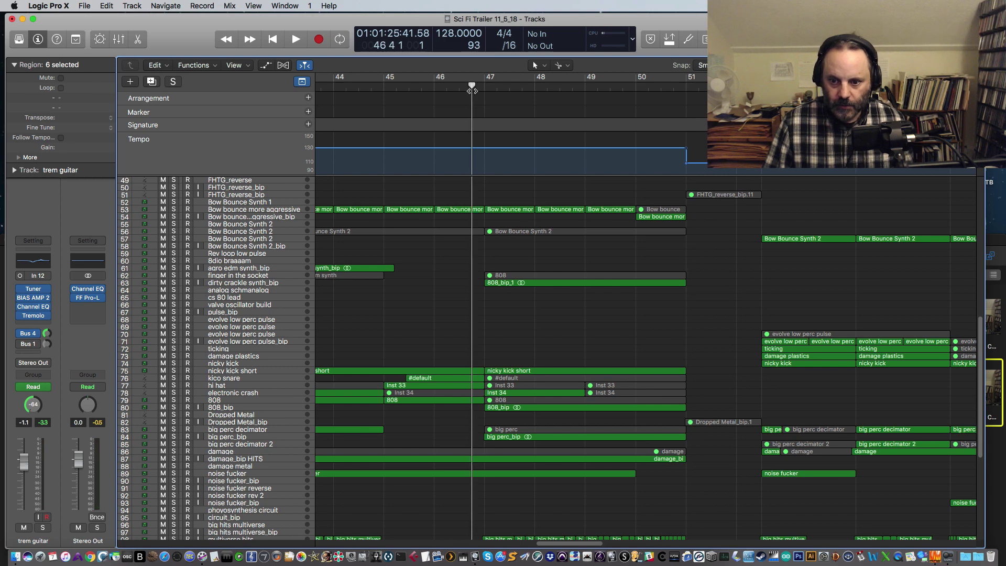
left_click(175, 437)
key("space")
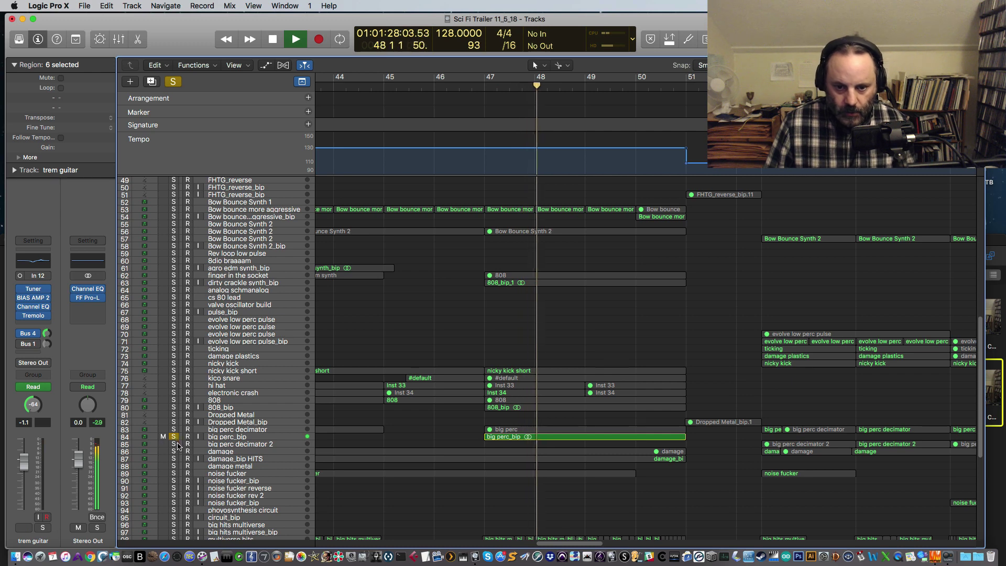
left_click_drag(173, 443, 172, 488)
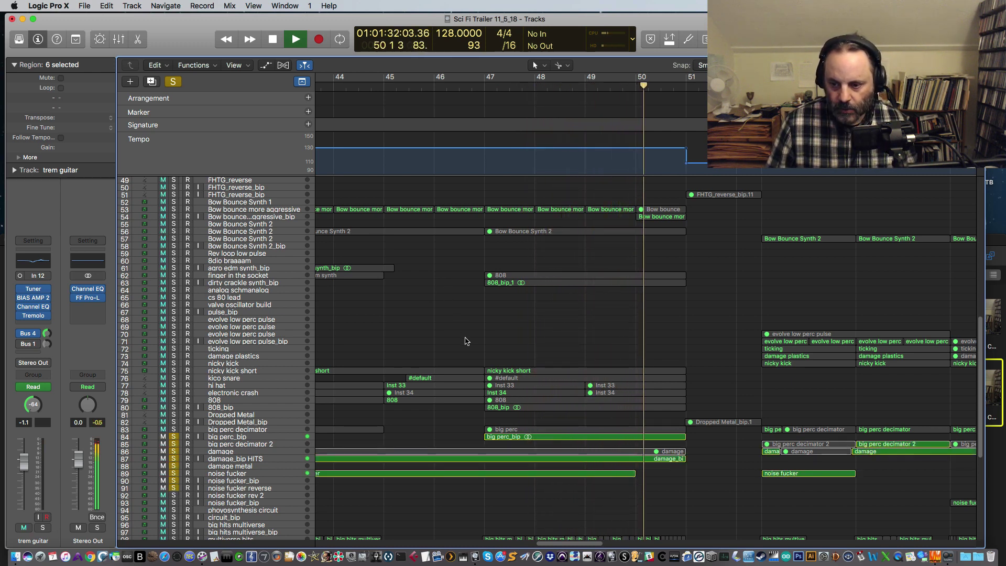
key("space")
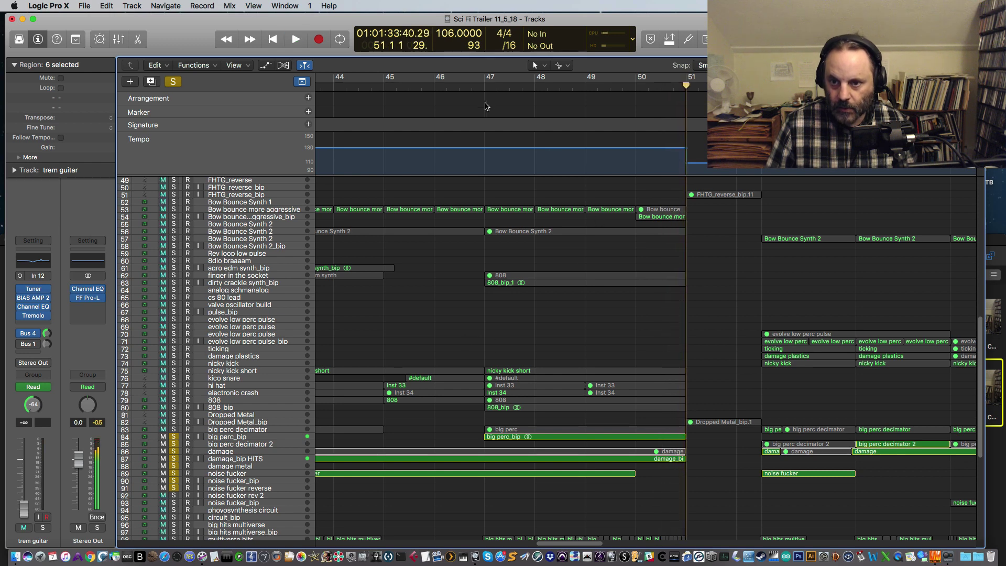
Replay the soloed percussion, damage and noise tracks from just before bar 47 to bar 51, and clear their solos.
left_click(472, 85)
key("space")
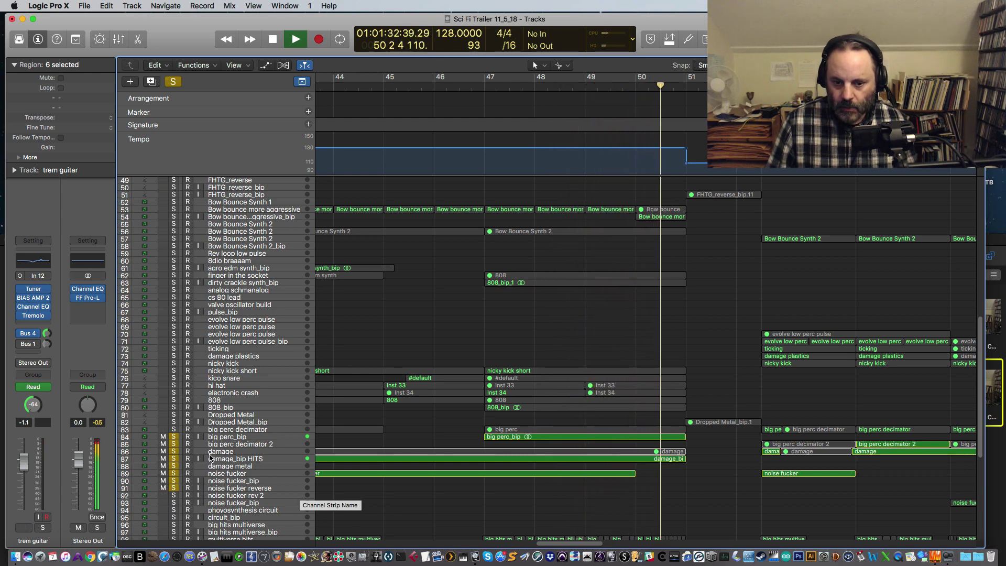
key("space")
left_click(174, 436)
left_click(175, 460)
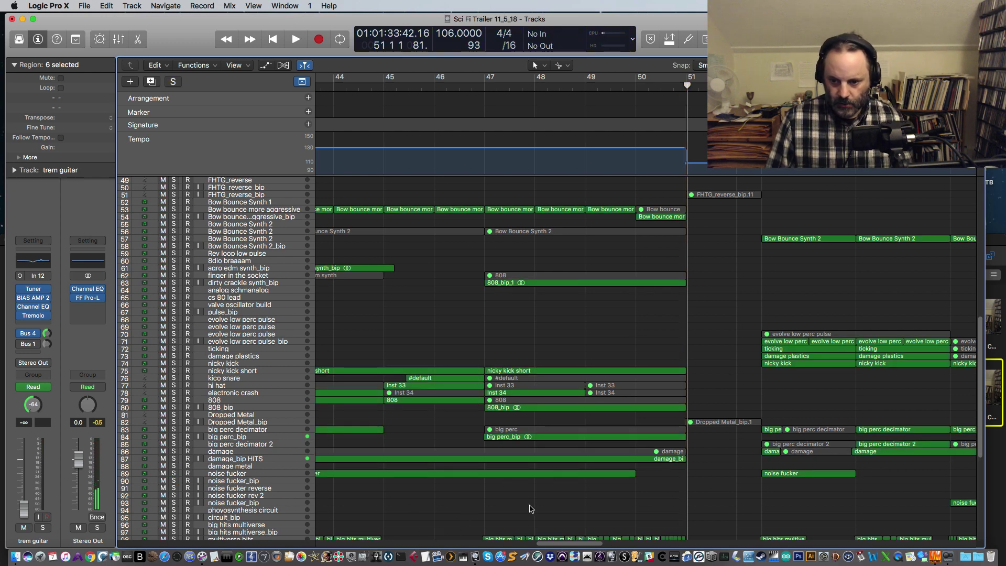
Play the full mix from bar 51 into the drop to about 53 12, looking over the tracks down to the bass.
key("space")
left_click_drag(582, 544, 599, 545)
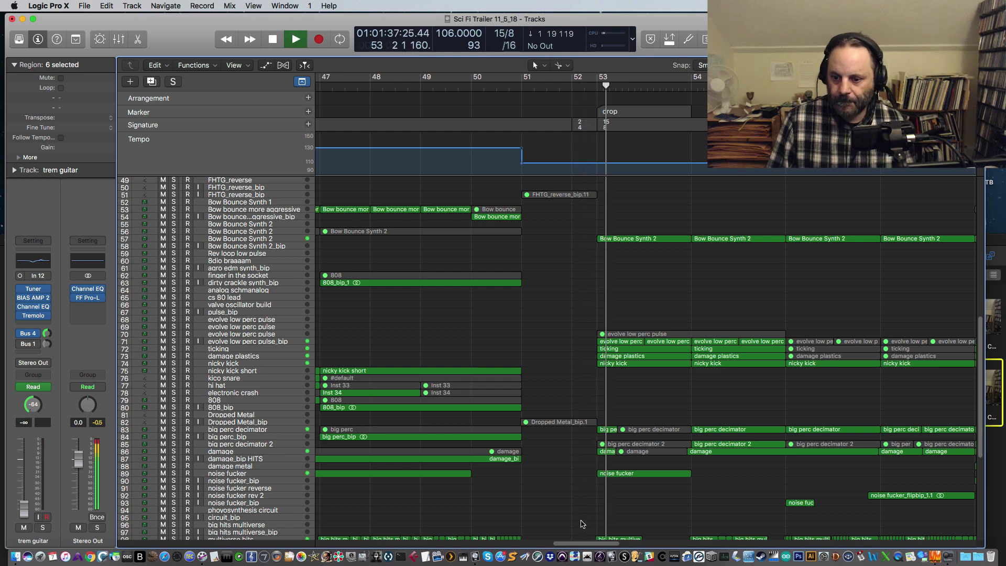
scroll(582, 524, "down", 8)
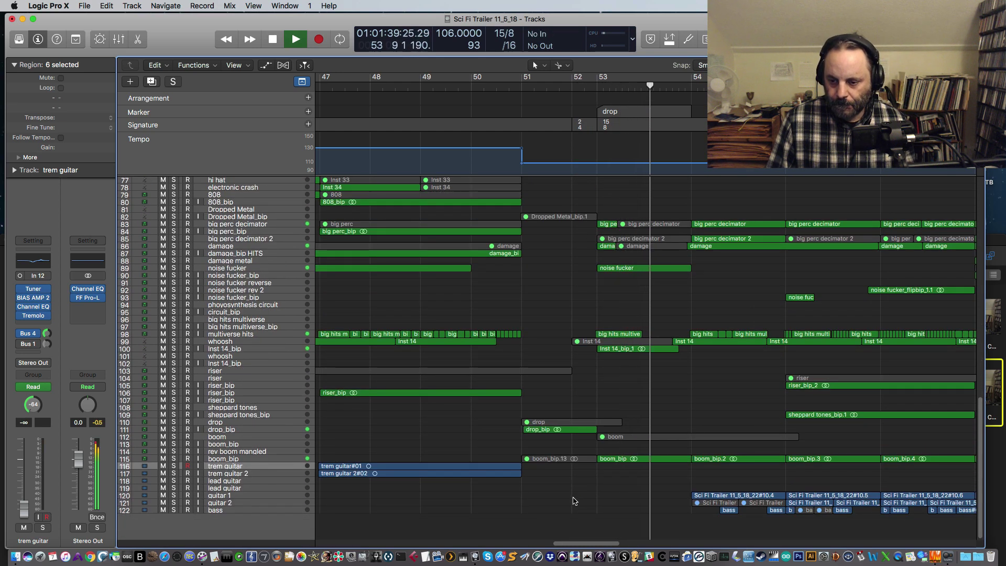
key("space")
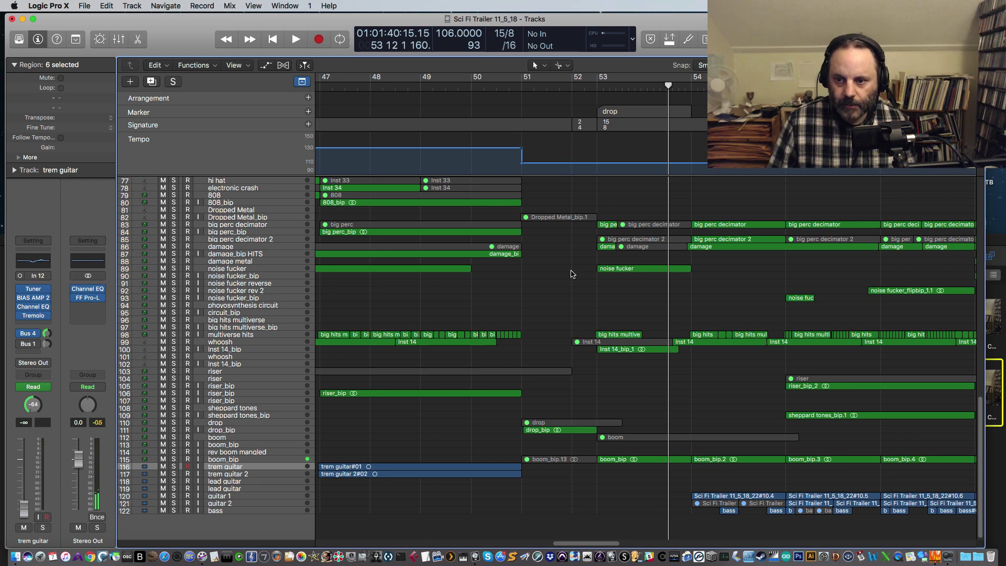
Solo evolve low perc pulse, evolve low perc pulse_bip, ticking and damage plastics (tracks 70–73) and play them from 52 2 1.
scroll(573, 276, "up", 8)
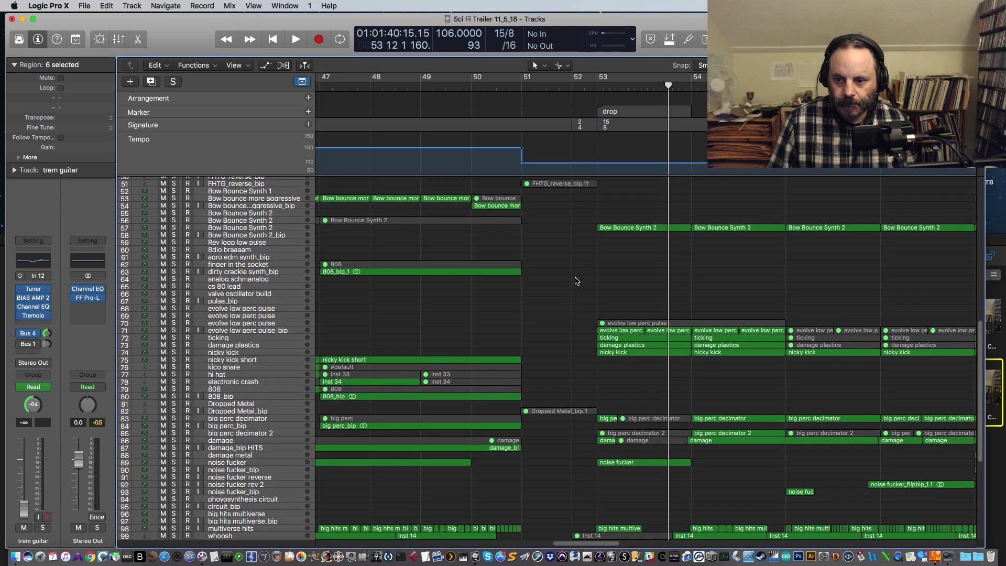
left_click(585, 86)
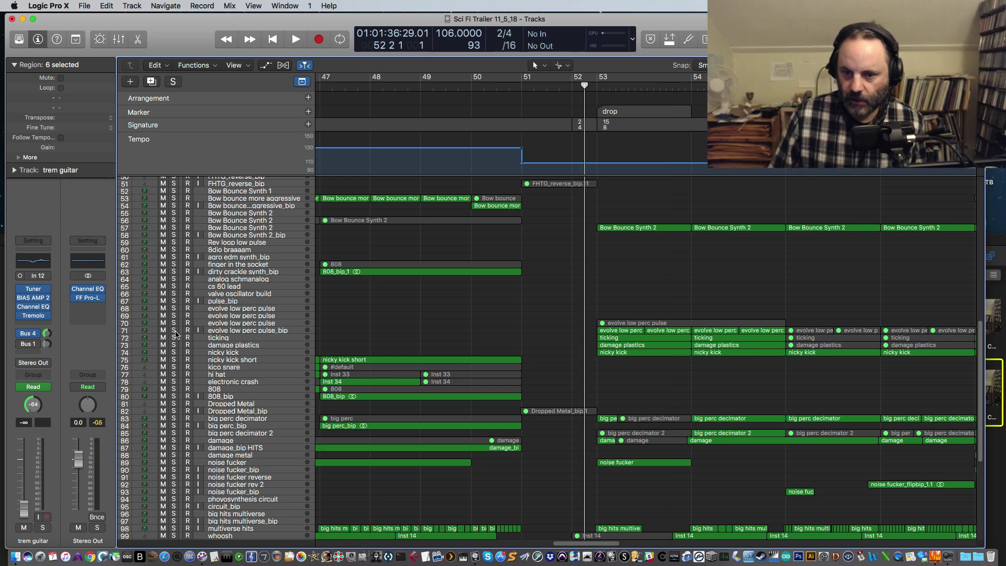
left_click_drag(174, 327, 174, 345)
key("space")
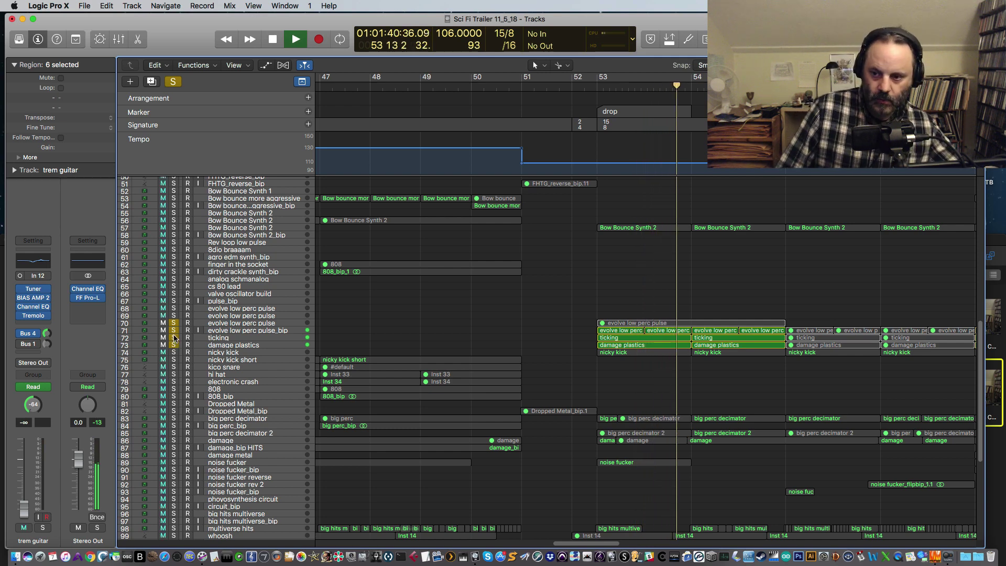
Clear the track solos, play the full drop to about bar 55, and show the guitar and bass tracks.
left_click(173, 325)
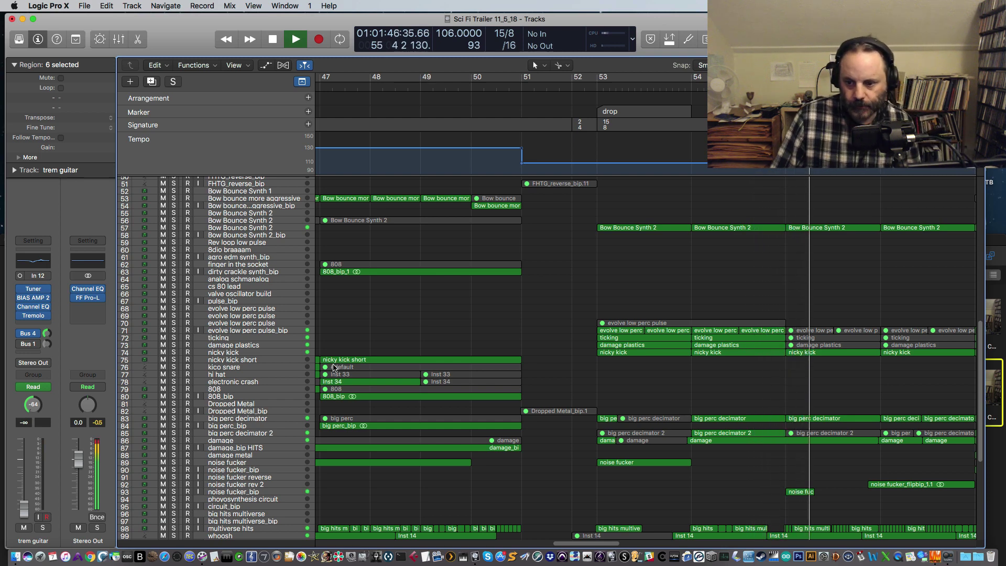
key("space")
scroll(453, 407, "down", 8)
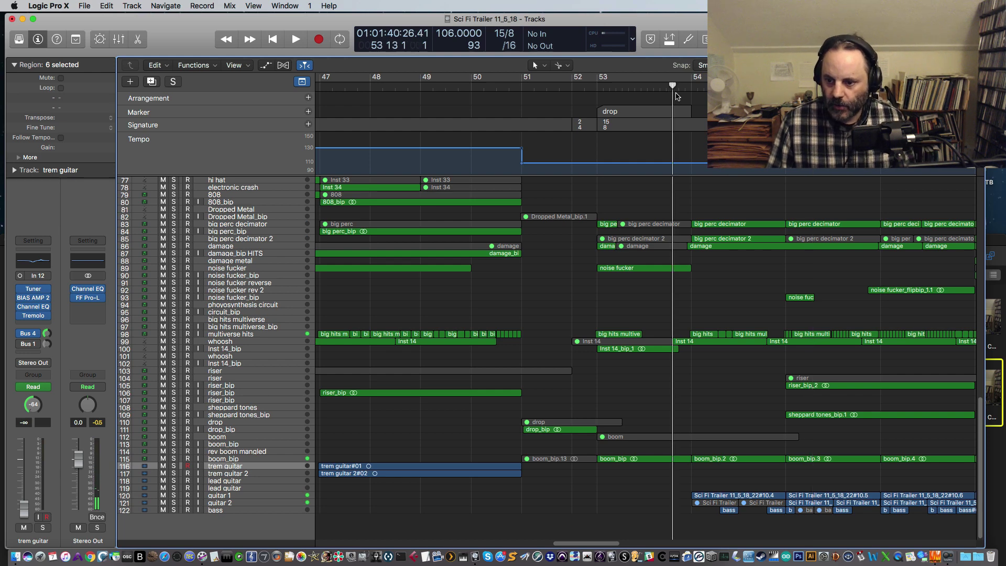
Solo guitar 1 (track 120) during playback from 53 13, stop just before bar 55, and inspect its Channel EQ curve.
key("space")
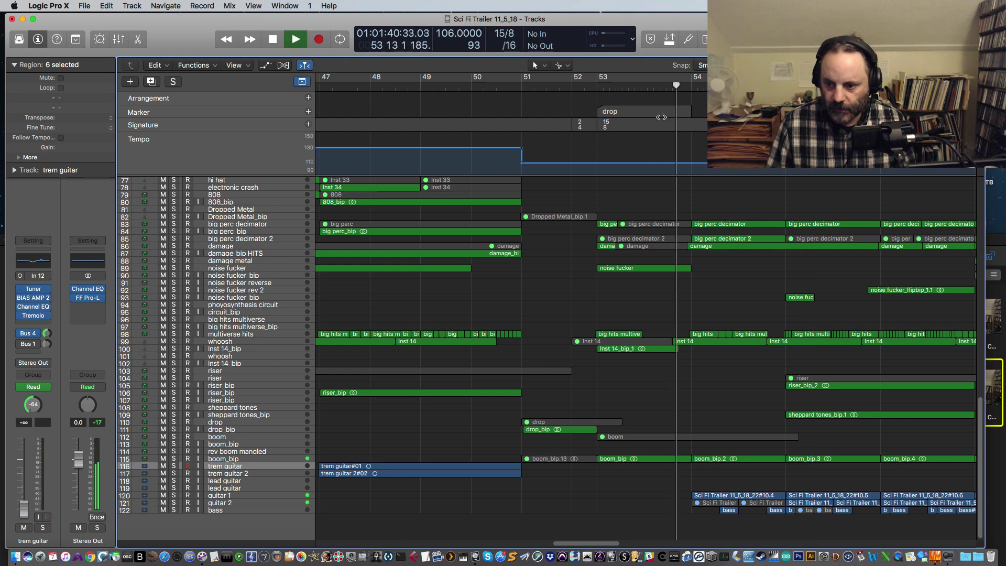
left_click(174, 495)
left_click(218, 496)
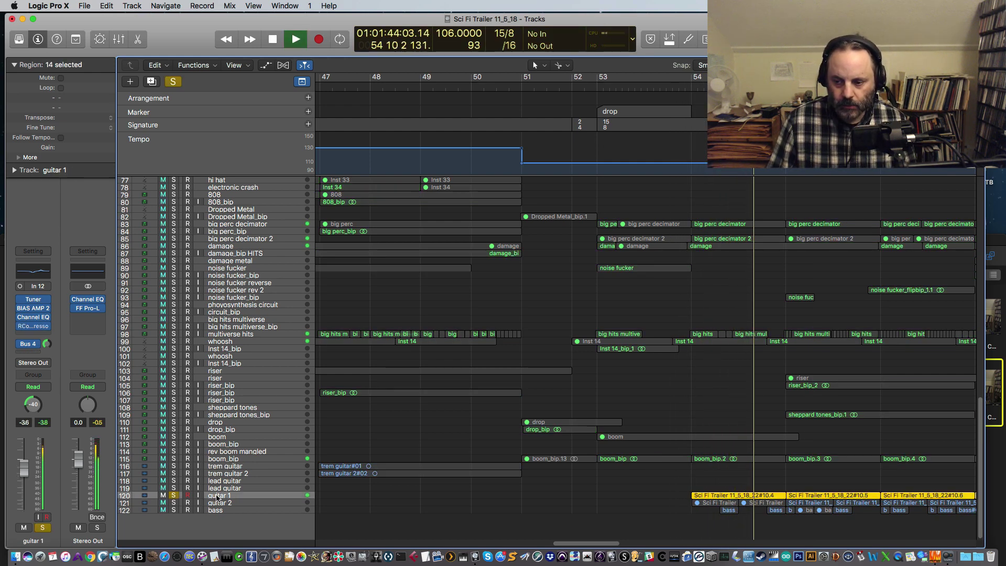
key("space")
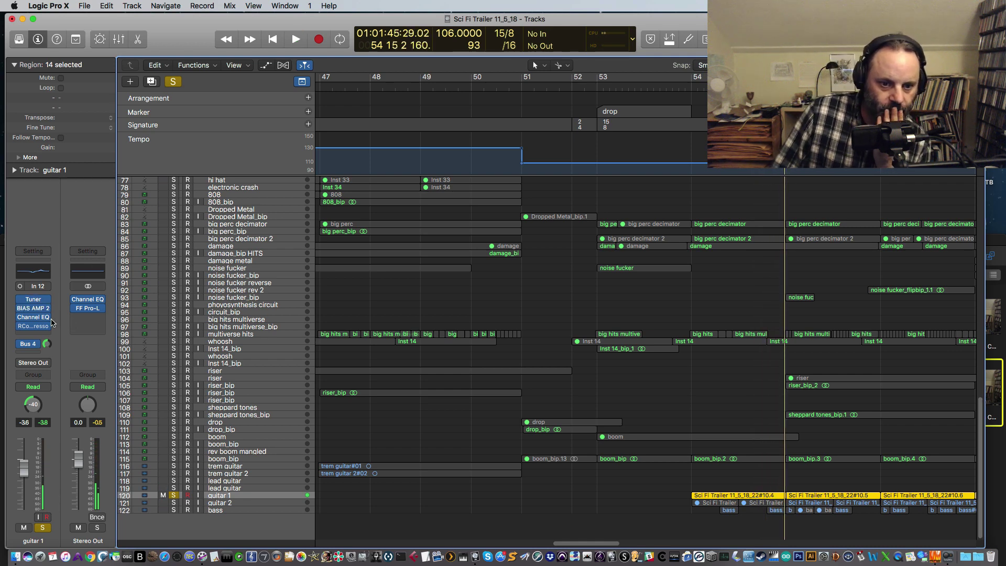
left_click(33, 318)
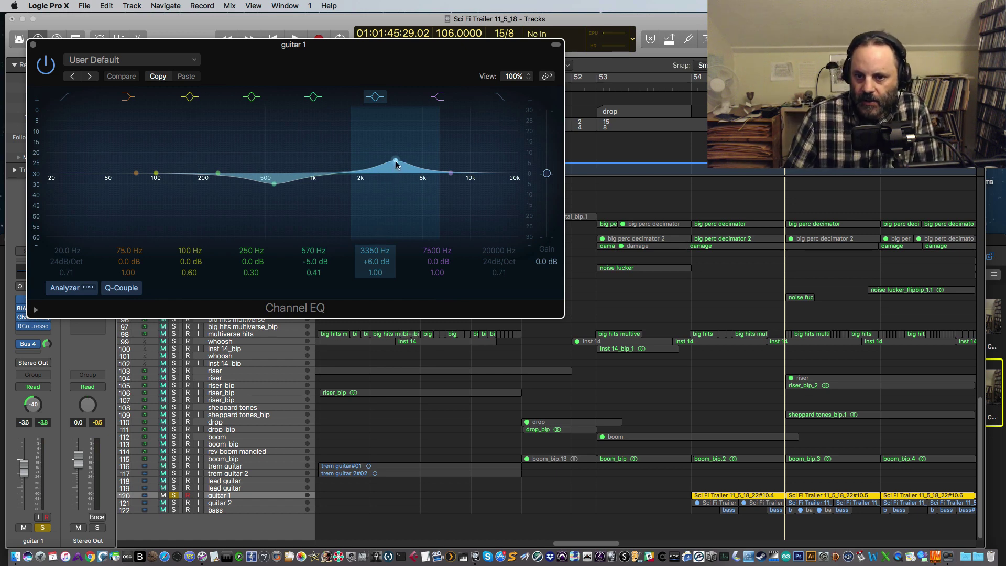
left_click(32, 45)
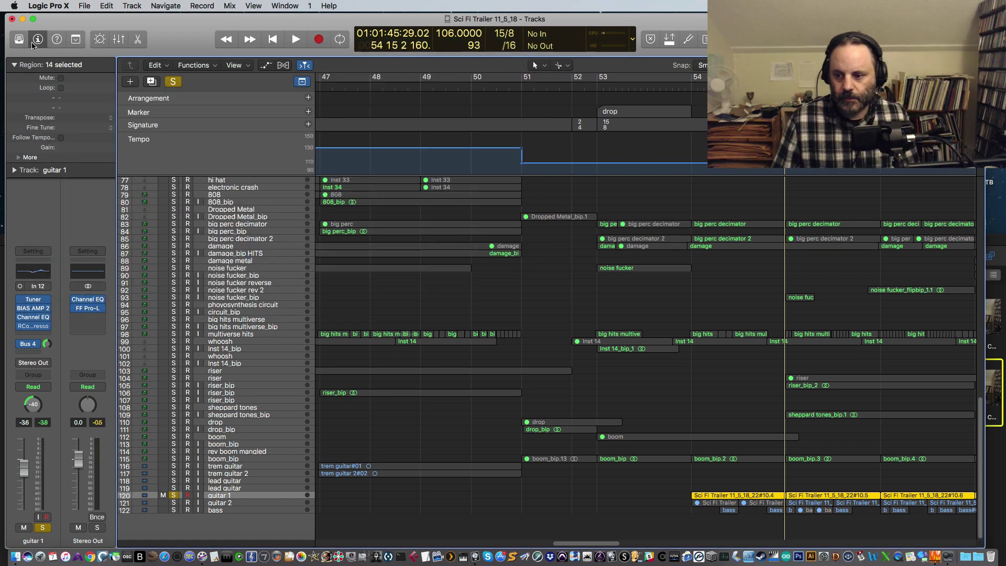
Add guitar 2 (track 121) to the solo and play both guitars together from just before bar 55 past bar 56.
left_click(173, 503)
key("space")
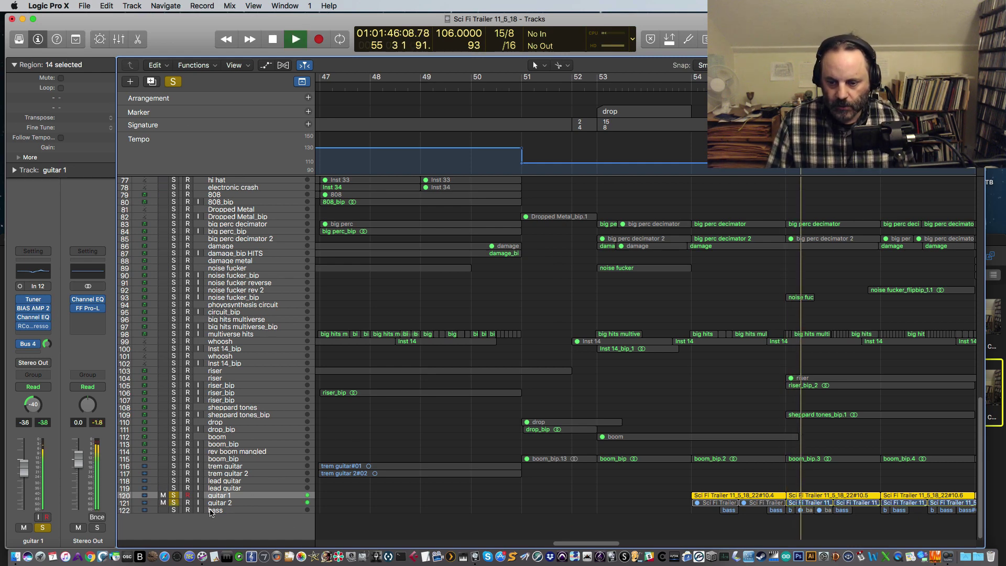
left_click_drag(593, 546, 601, 545)
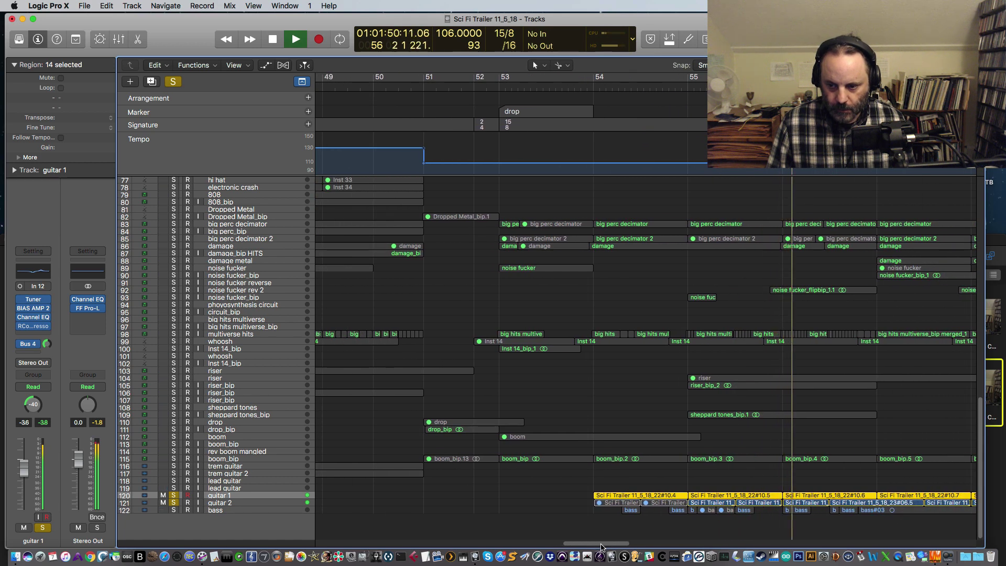
Stop playback and turn off the solo on the guitar 1 track.
key("space")
left_click(173, 495)
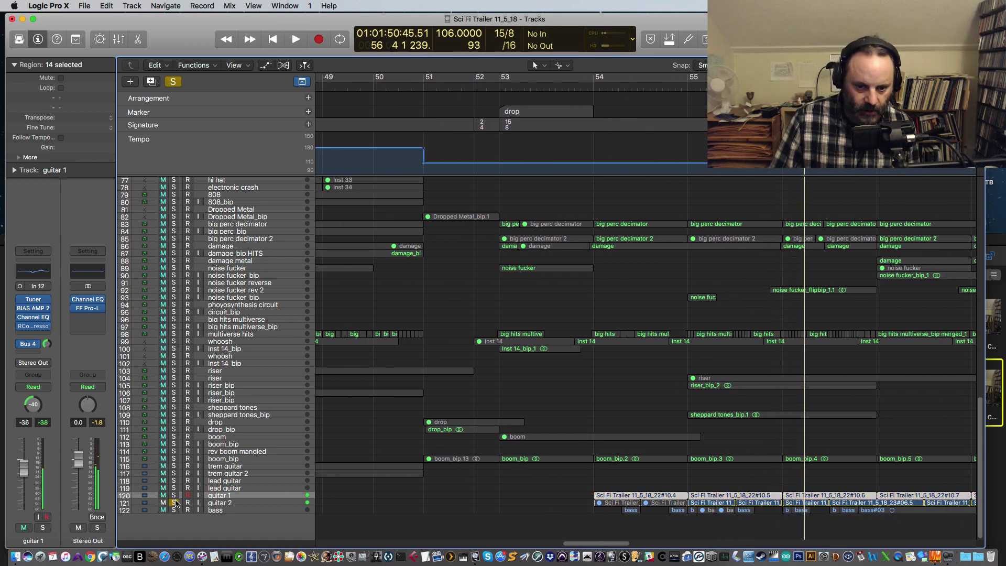
left_click(175, 503)
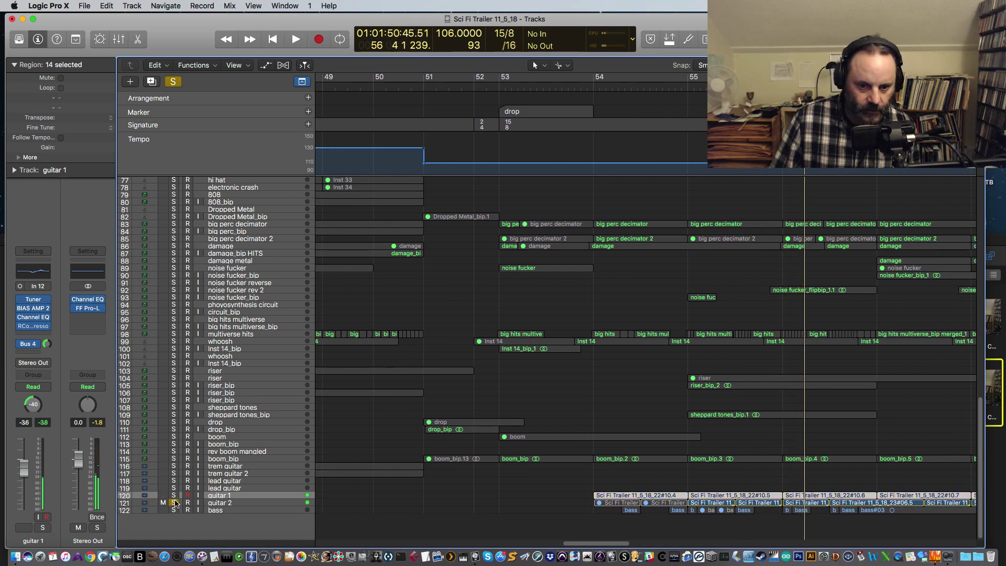
Examine the ValhallaPlate reverb on the guitar plate bus fed by guitar 2, and audition guitar 2 through it briefly.
left_click(228, 503)
left_click(31, 344)
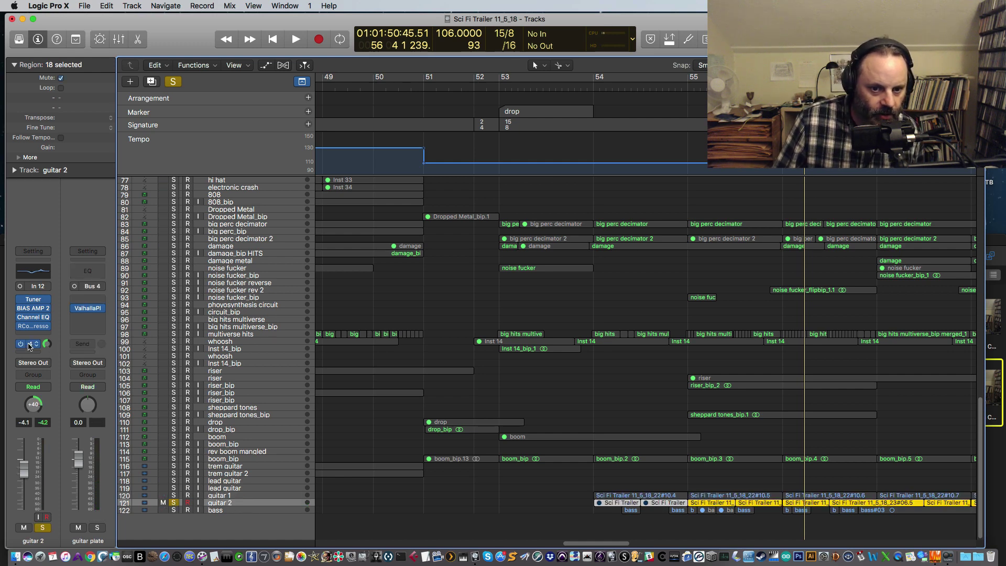
left_click(91, 312)
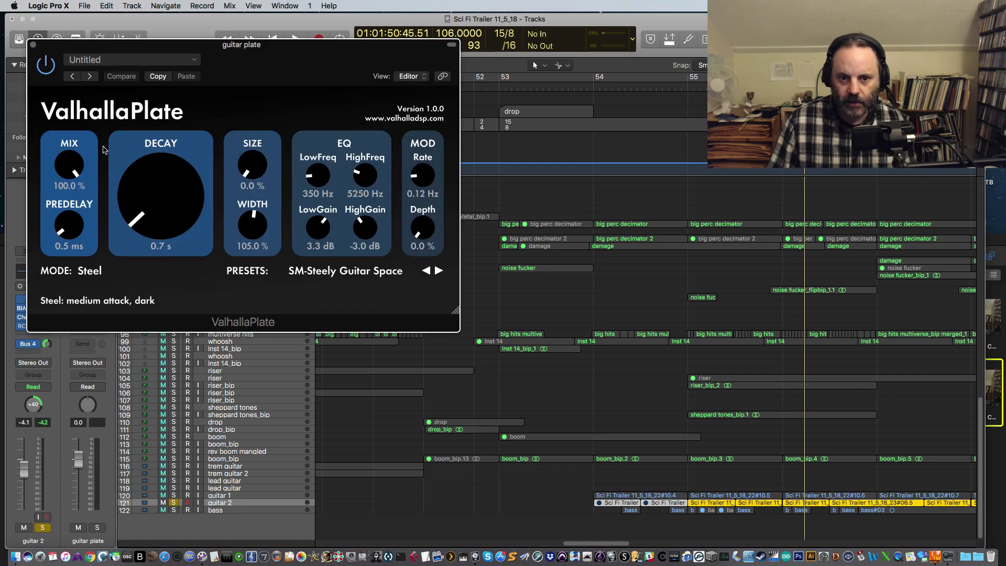
key("space")
key("space")
left_click(34, 45)
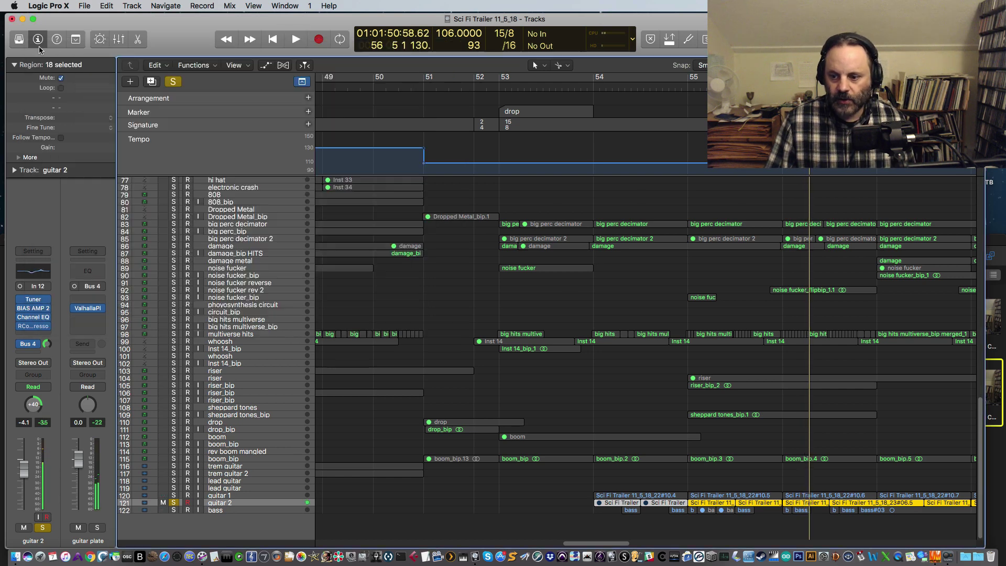
Play from bar 54, beat 15 and switch the solo from guitar 2 to the bass track.
left_click(680, 85)
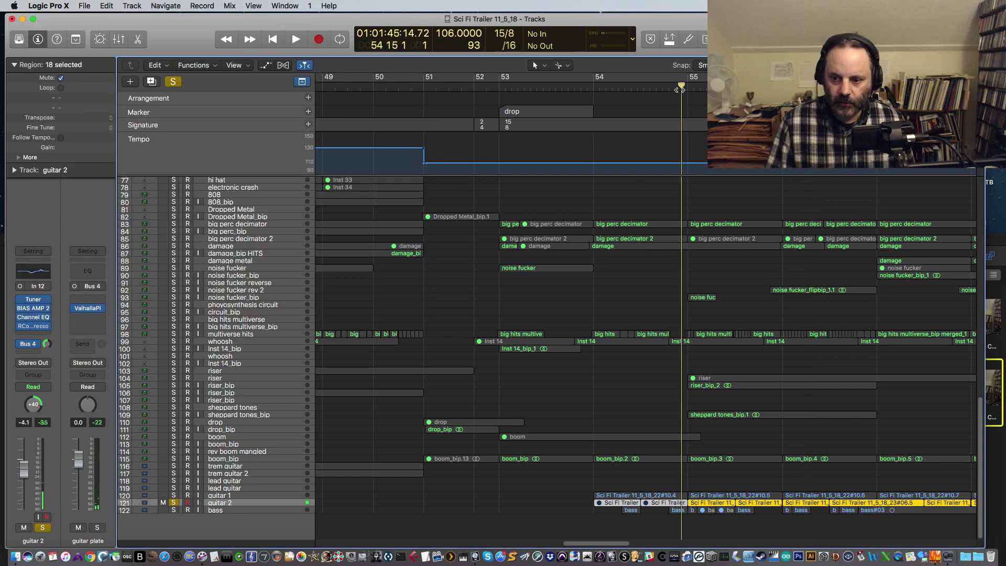
key("space")
left_click(174, 503)
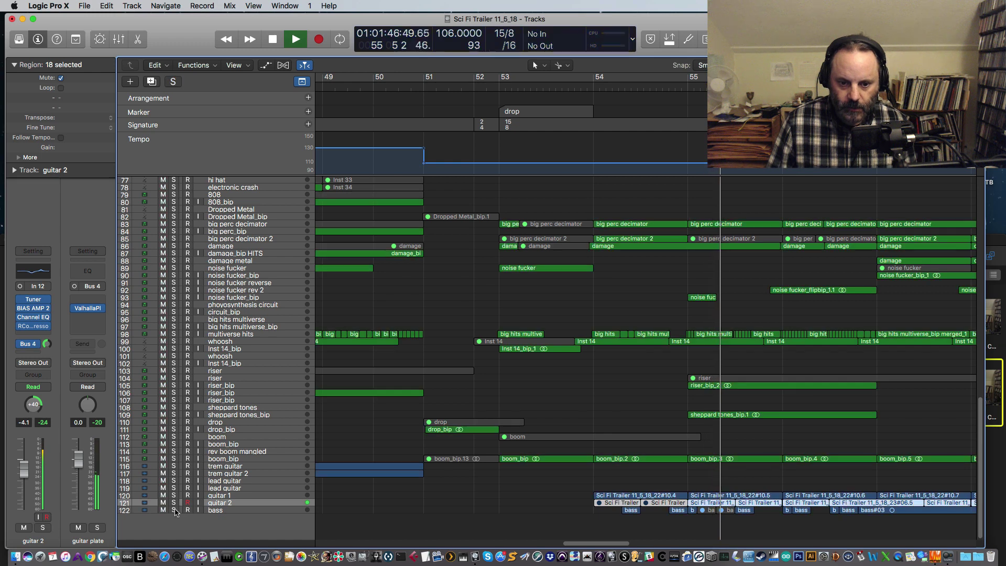
left_click(173, 509)
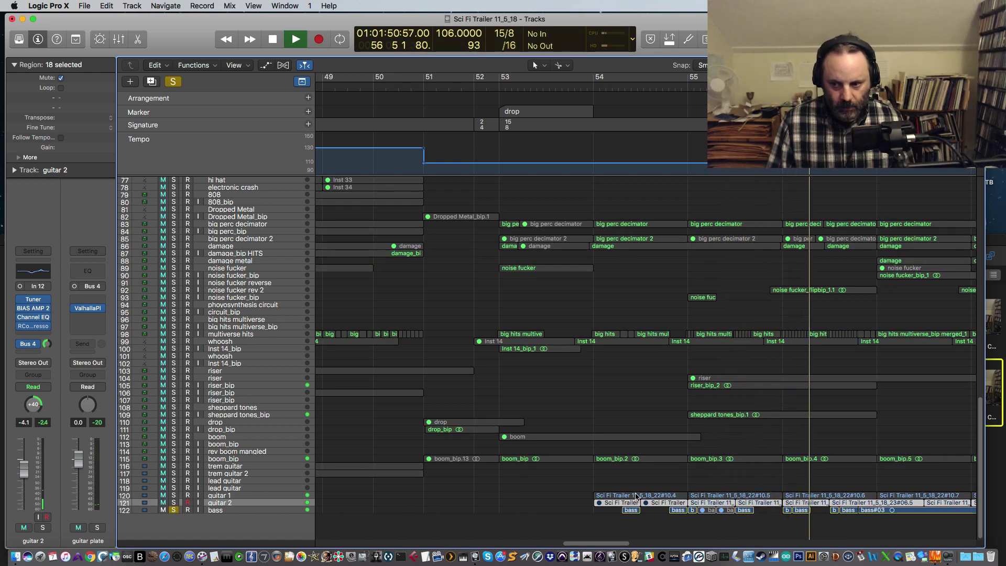
key("space")
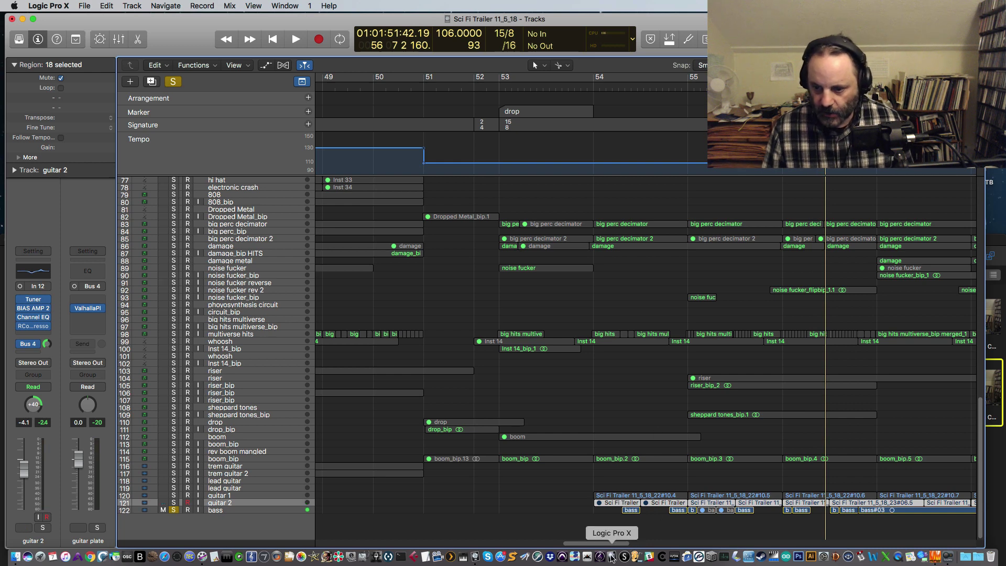
Continue auditioning the soloed bass from bar 56 up to bar 57.
left_click_drag(610, 542, 632, 541)
key("ctrl+alt+super+m")
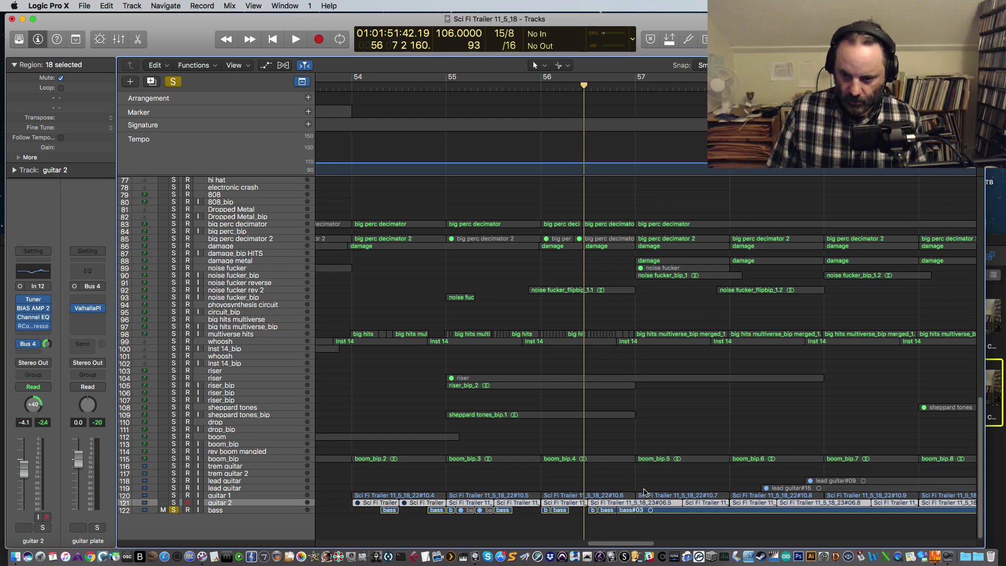
key("space")
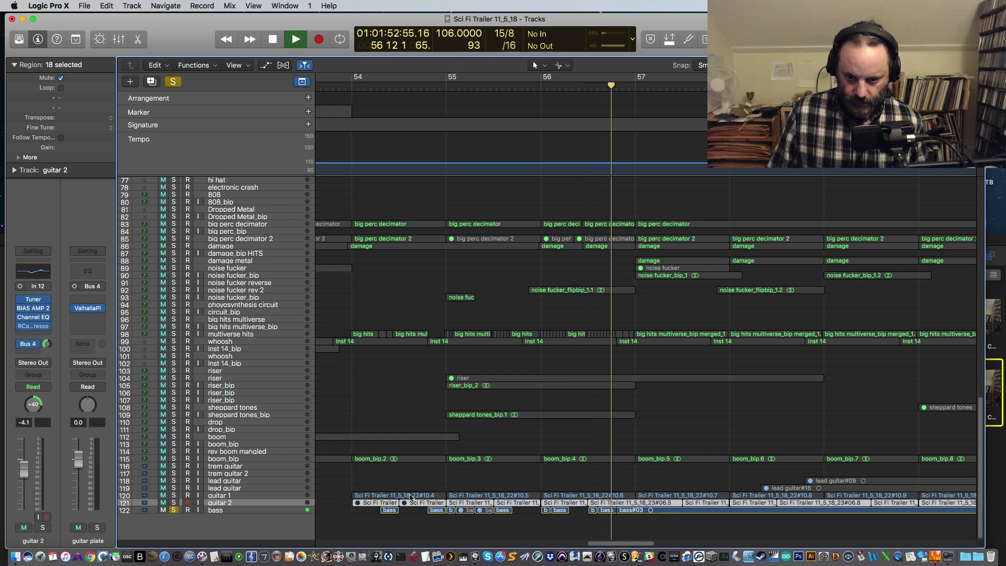
key("space")
Examine the CLA Bass and Channel EQ plug-in settings on the bass track.
left_click(265, 510)
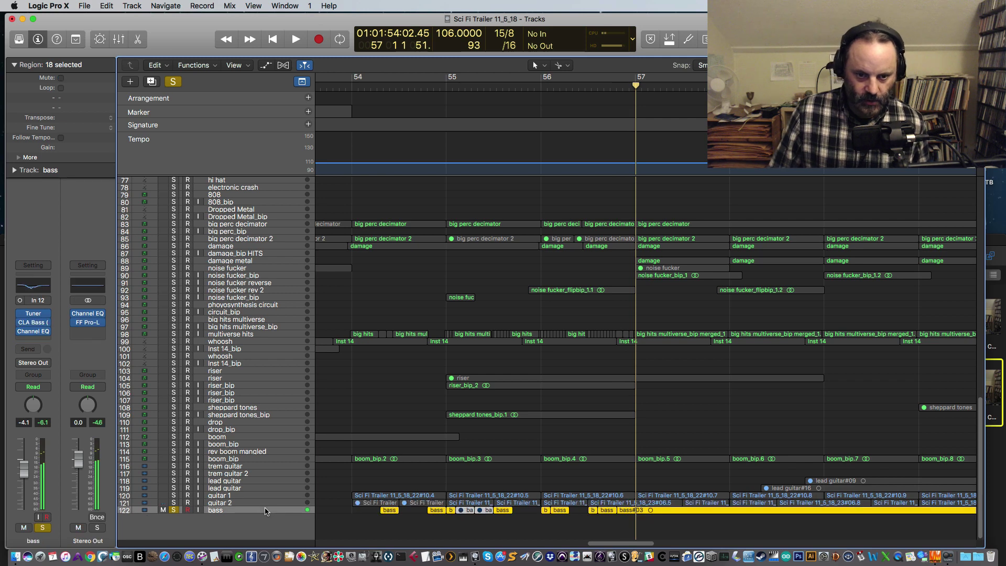
left_click(41, 324)
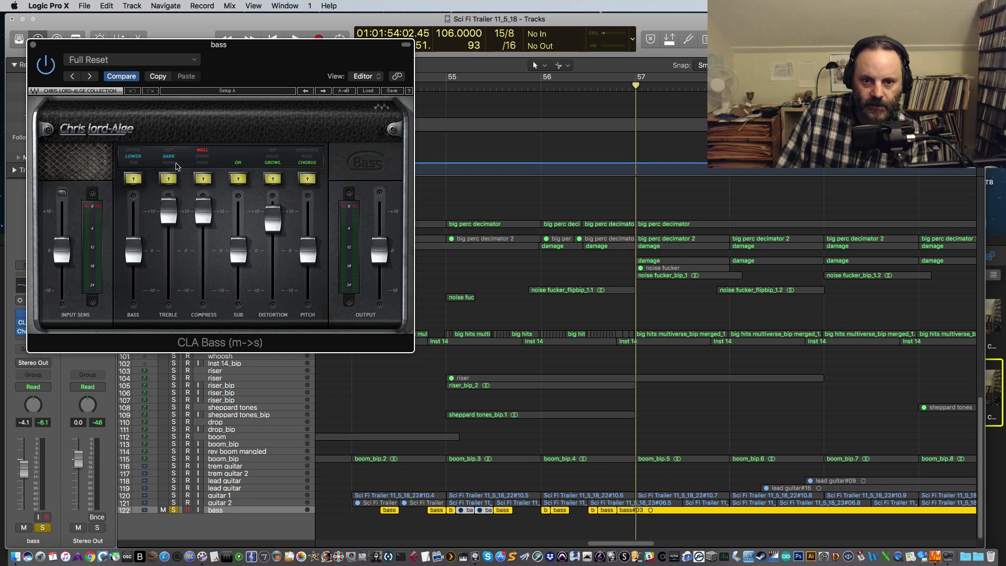
mouse_move(168, 204)
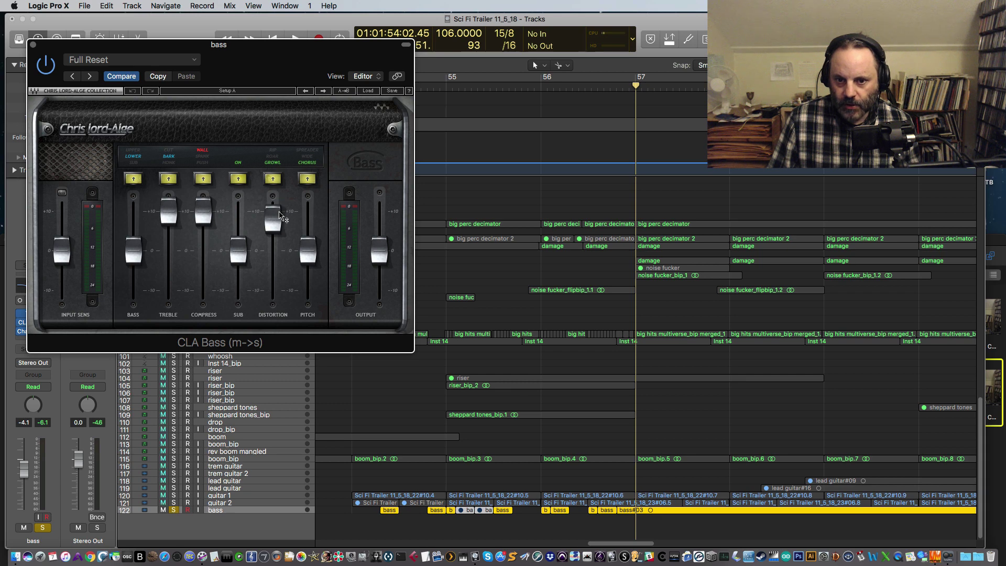
mouse_move(283, 224)
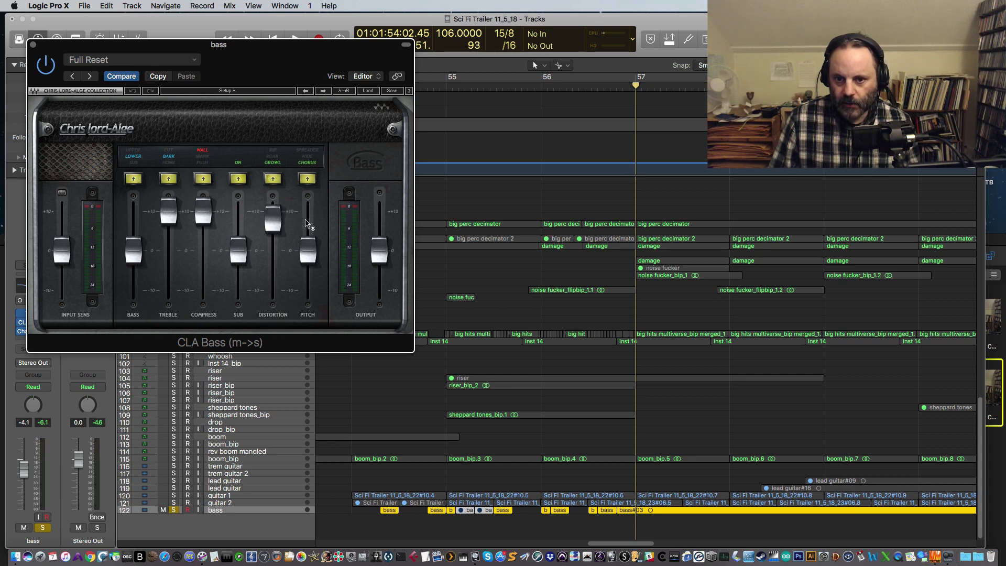
mouse_move(304, 250)
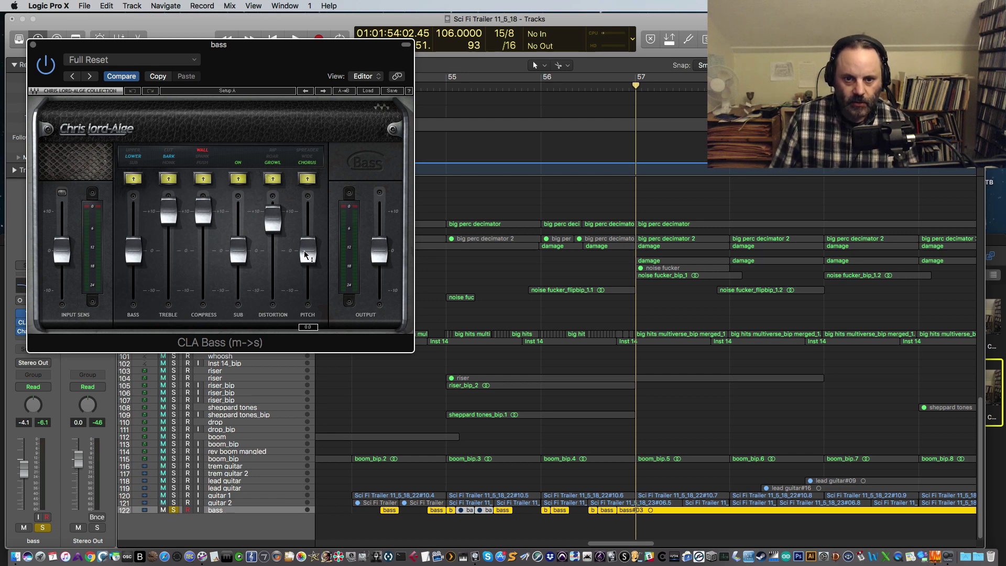
left_click(33, 46)
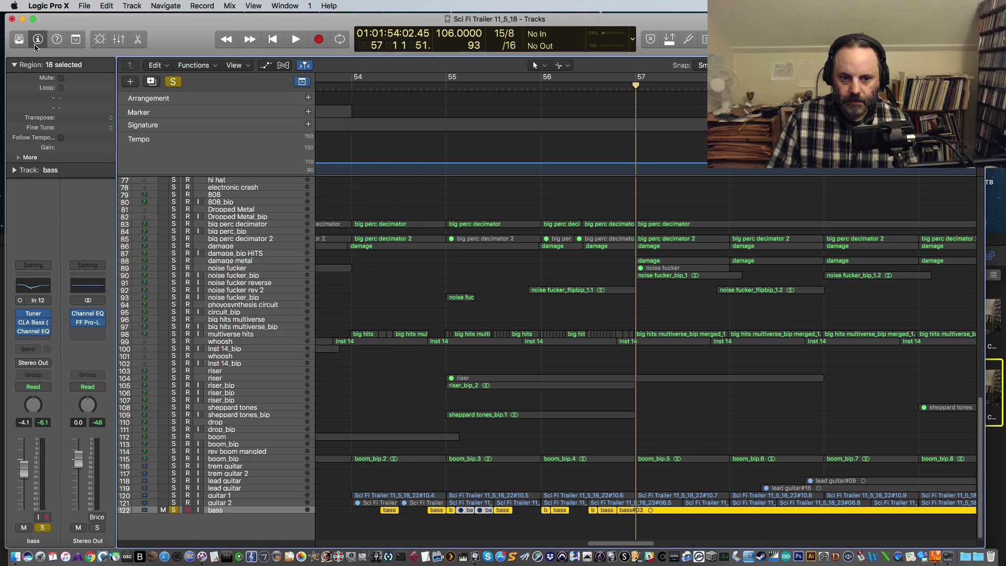
left_click(33, 331)
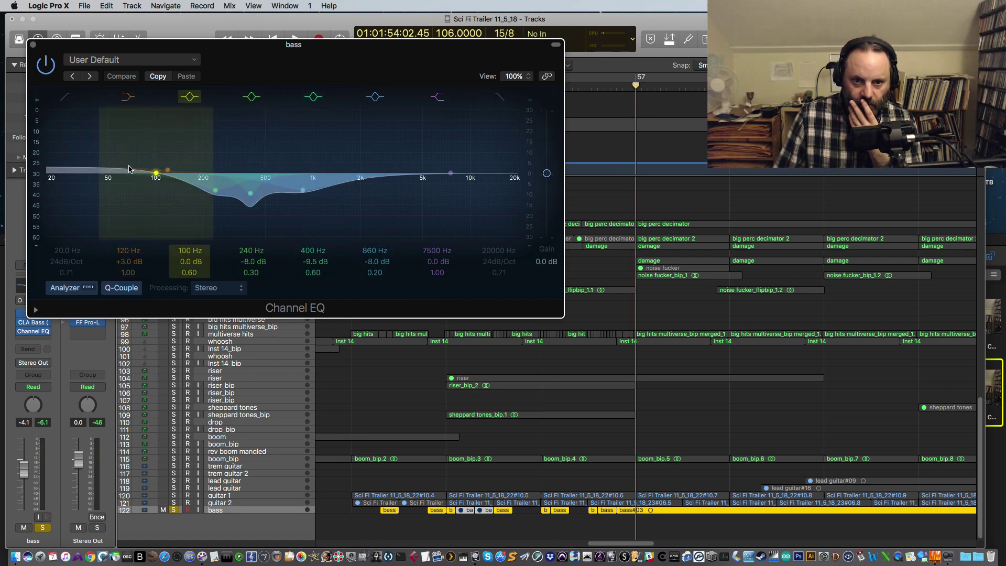
left_click(33, 46)
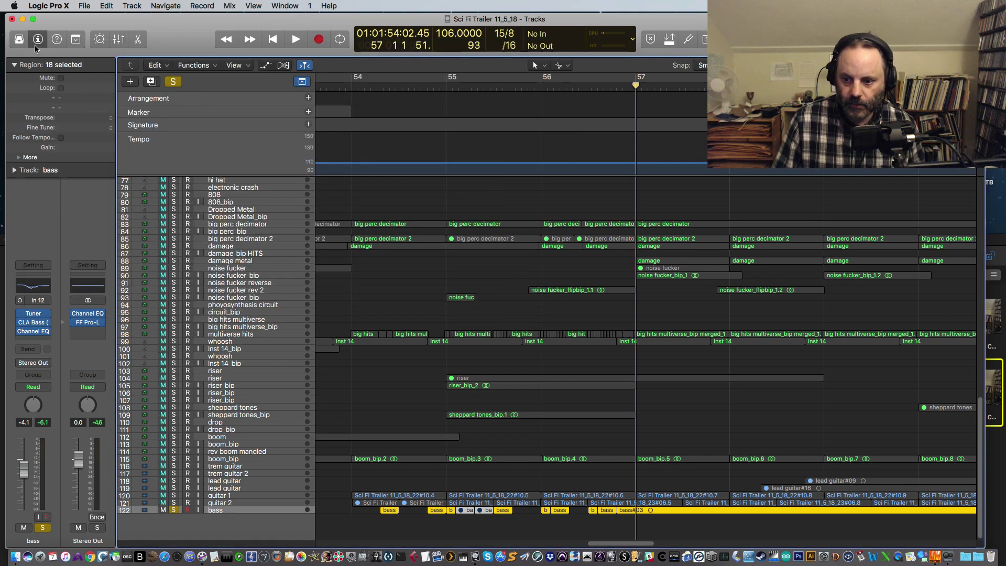
Play from bar 57 and solo guitar 2 and guitar 1 along with the bass.
key("space")
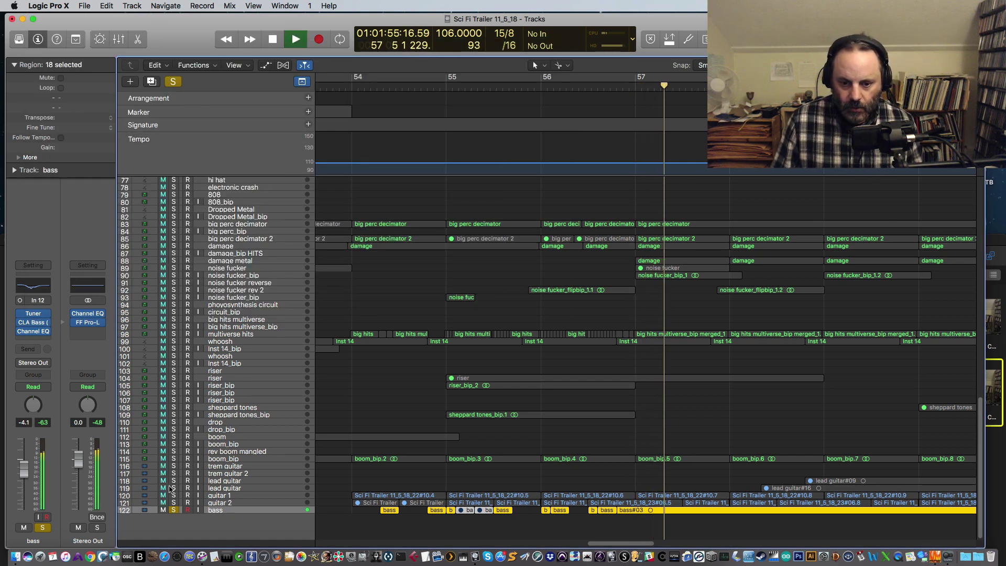
left_click(173, 503)
left_click(174, 495)
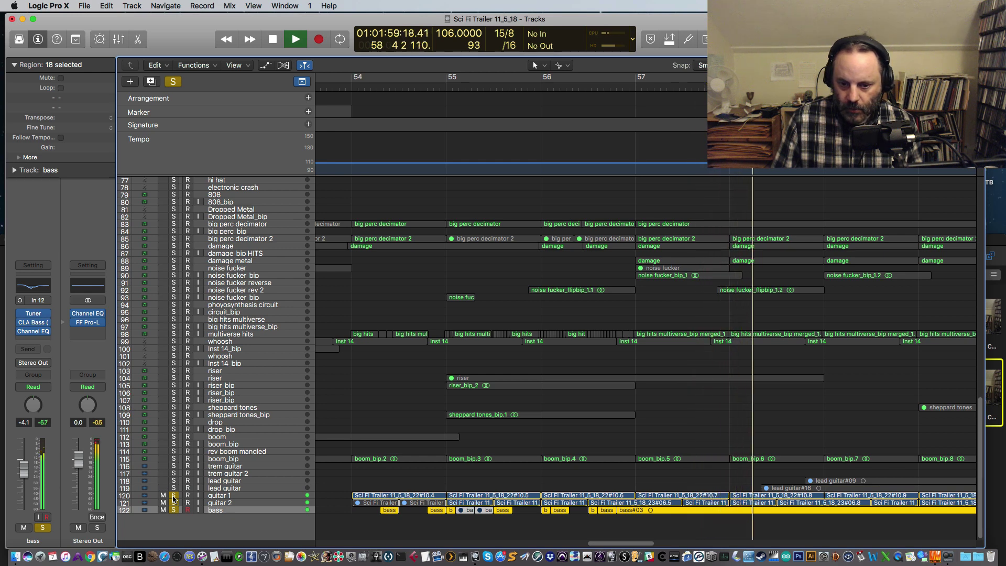
Turn off the solos on both guitars and the bass to hear the full mix, and stop playback.
left_click(174, 495)
left_click(174, 502)
left_click(173, 509)
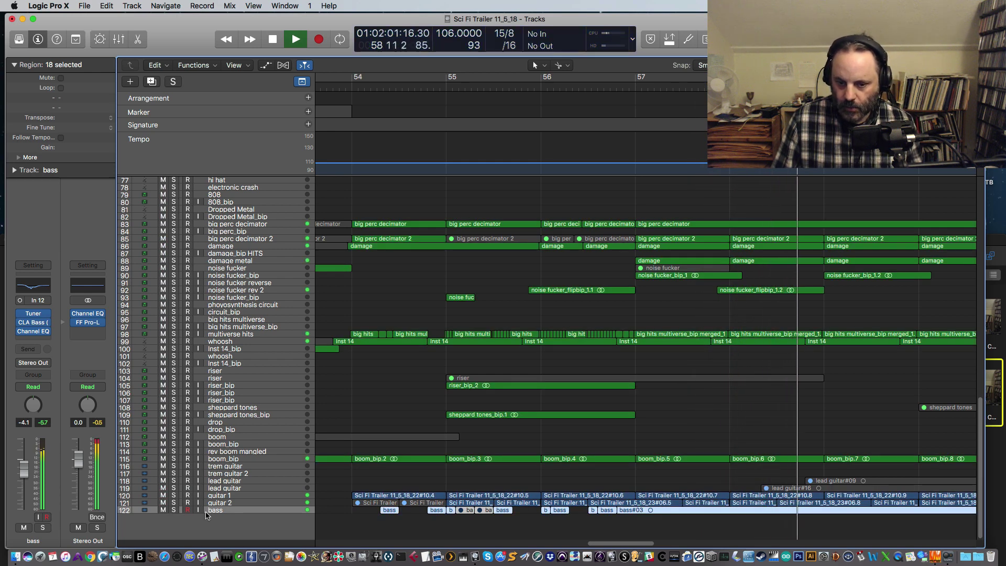
key("space")
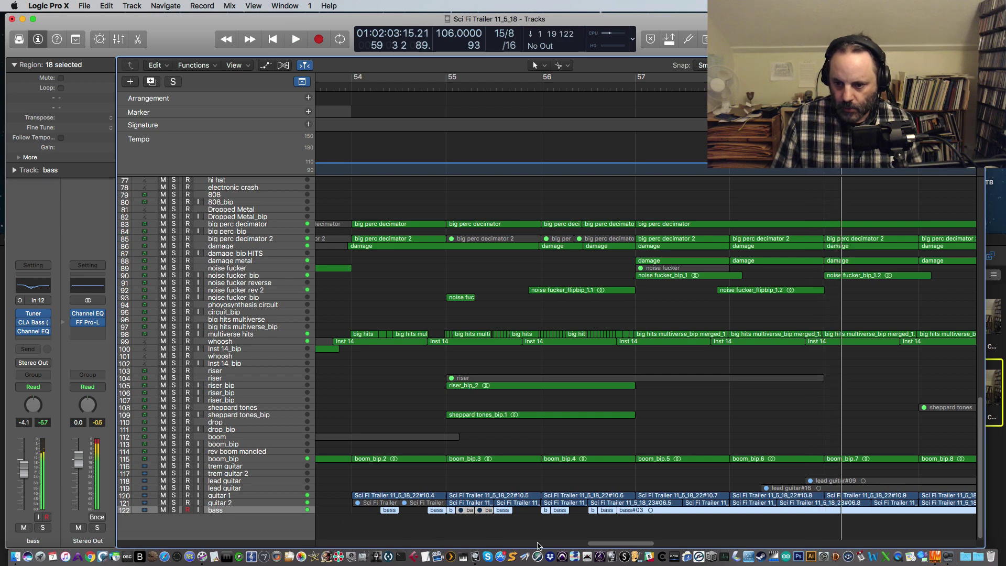
Audition the full arrangement from bar 60, beat 14 into the final big riser section.
left_click_drag(589, 544, 618, 544)
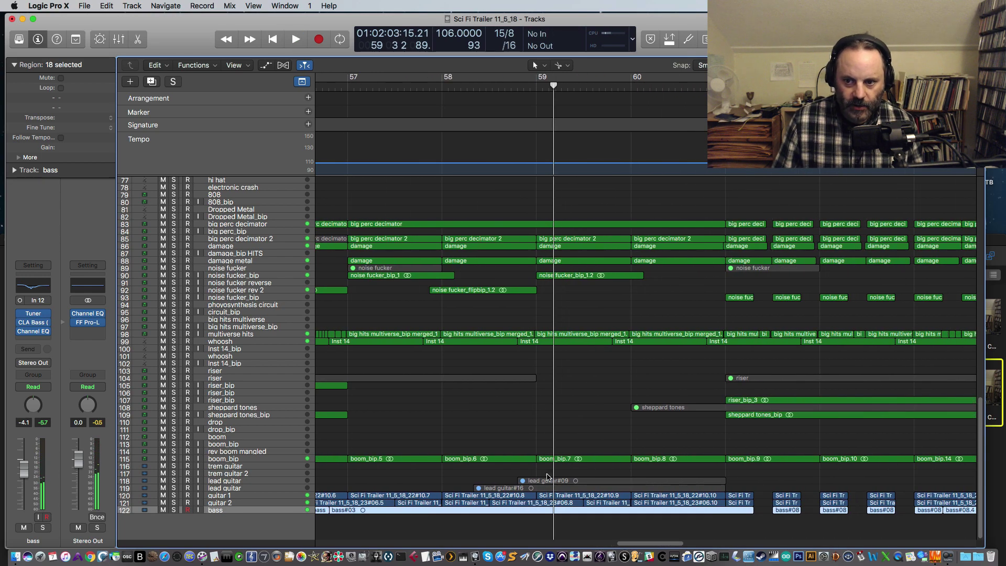
scroll(417, 276, "up", 20)
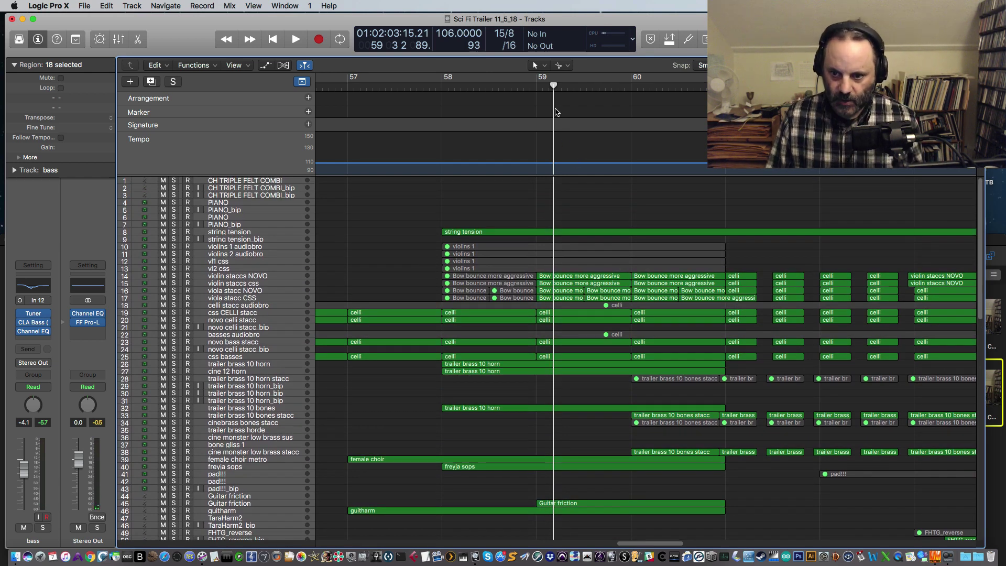
scroll(556, 113, "down", 8)
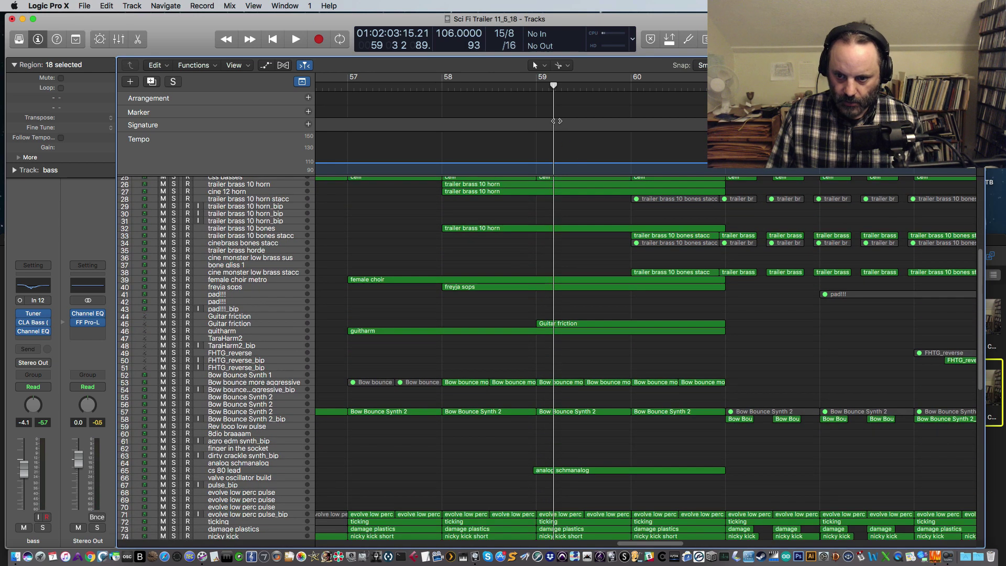
scroll(558, 122, "down", 4)
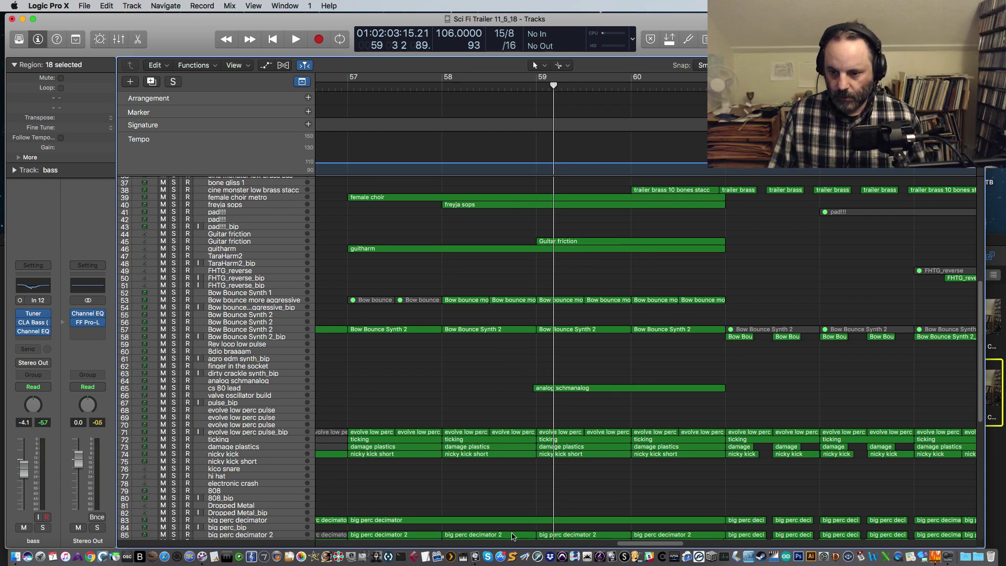
scroll(628, 545, "right", 5)
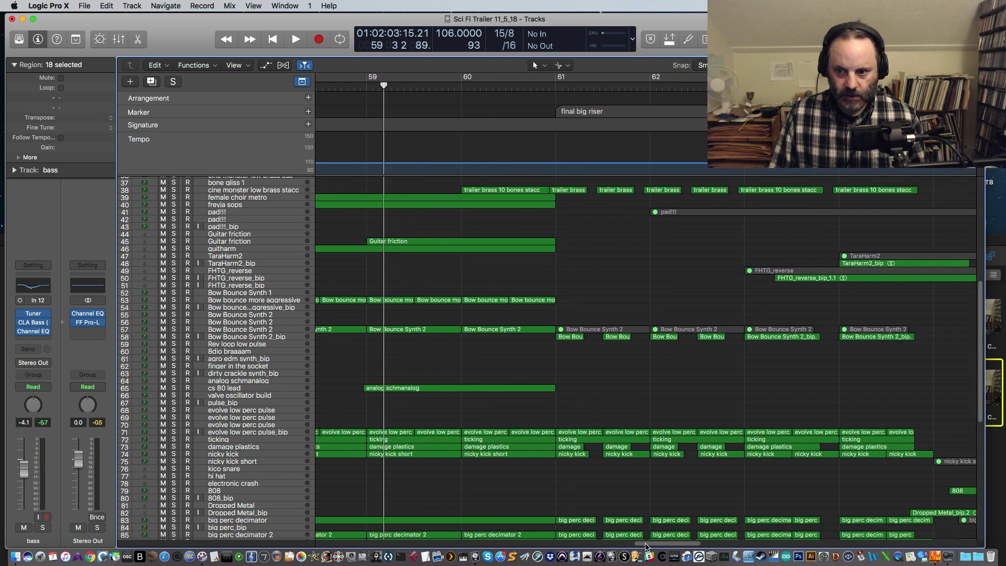
left_click(538, 87)
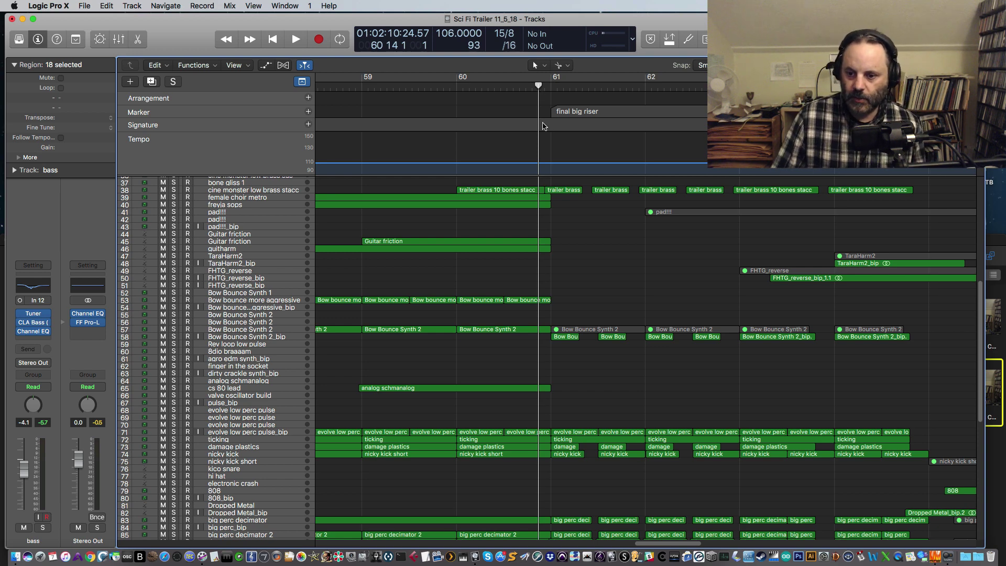
key("space")
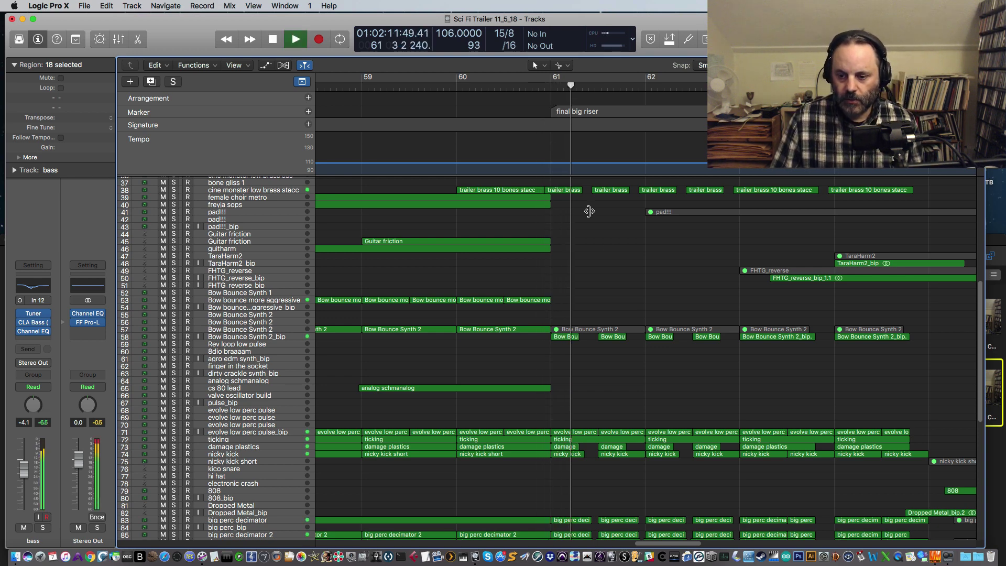
scroll(572, 346, "down", 3)
key("space")
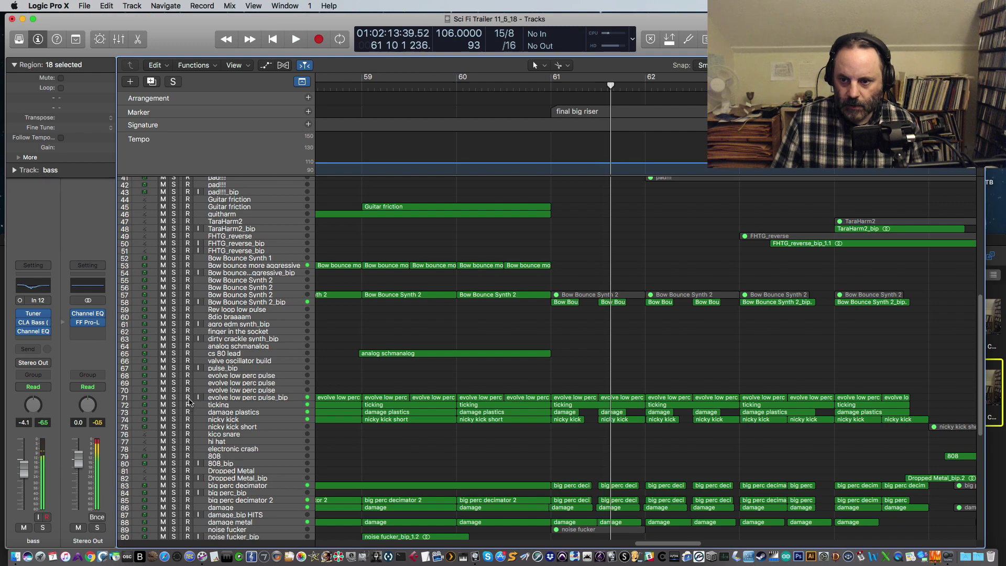
Select and solo the percussion and effects regions of the final big riser, and play them from bar 60, beat 14.
scroll(207, 395, "up", 6)
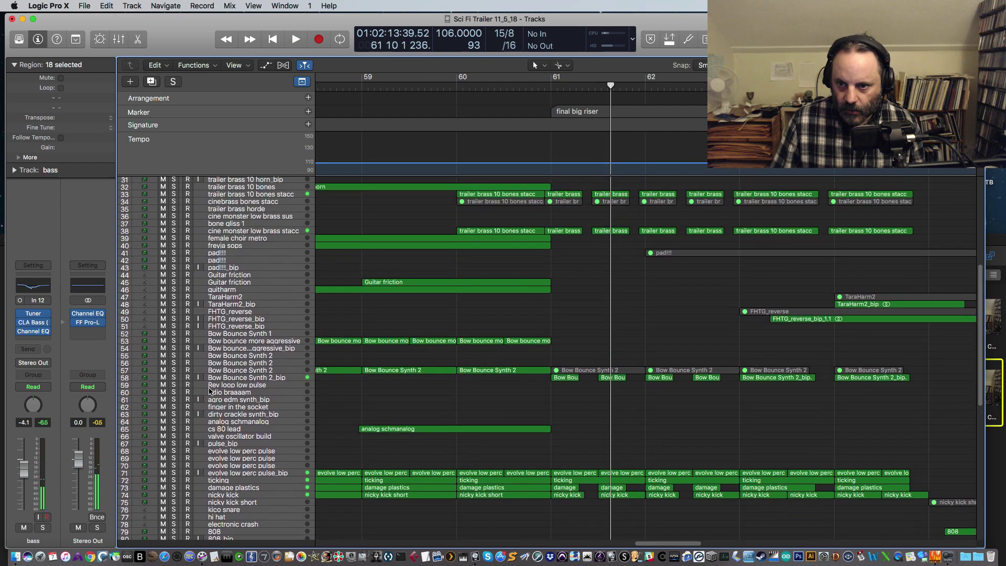
scroll(208, 391, "down", 9)
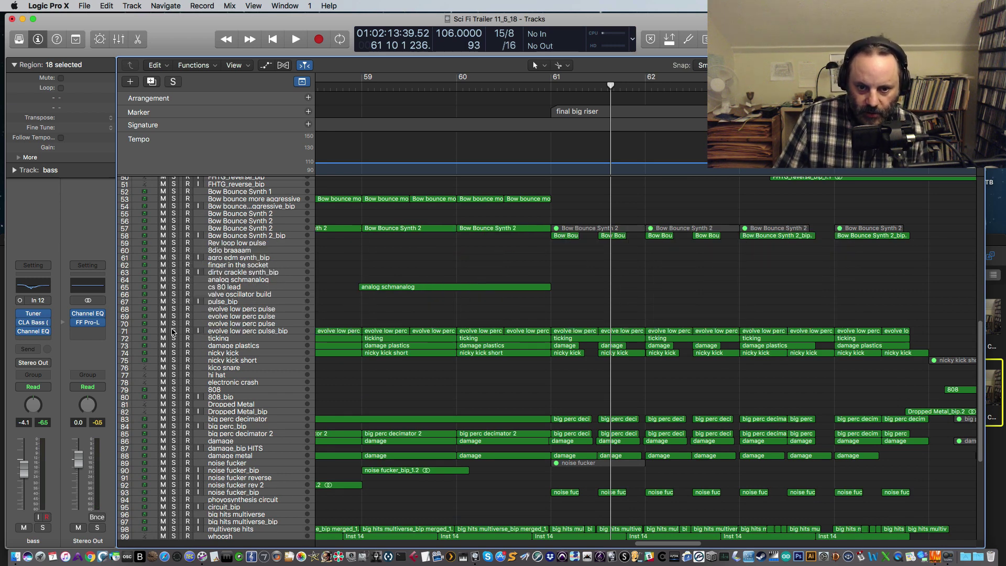
scroll(535, 385, "down", 4)
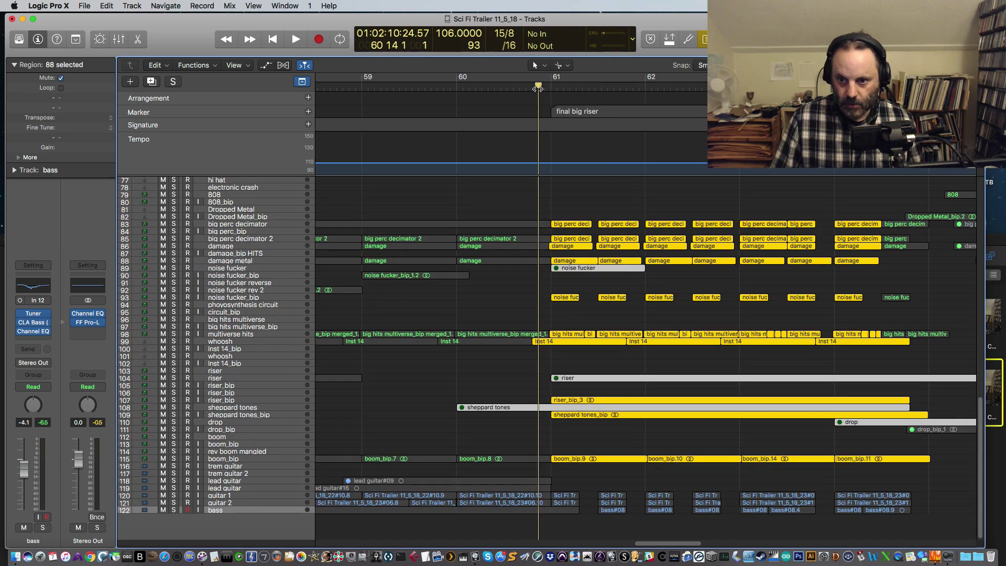
key("space")
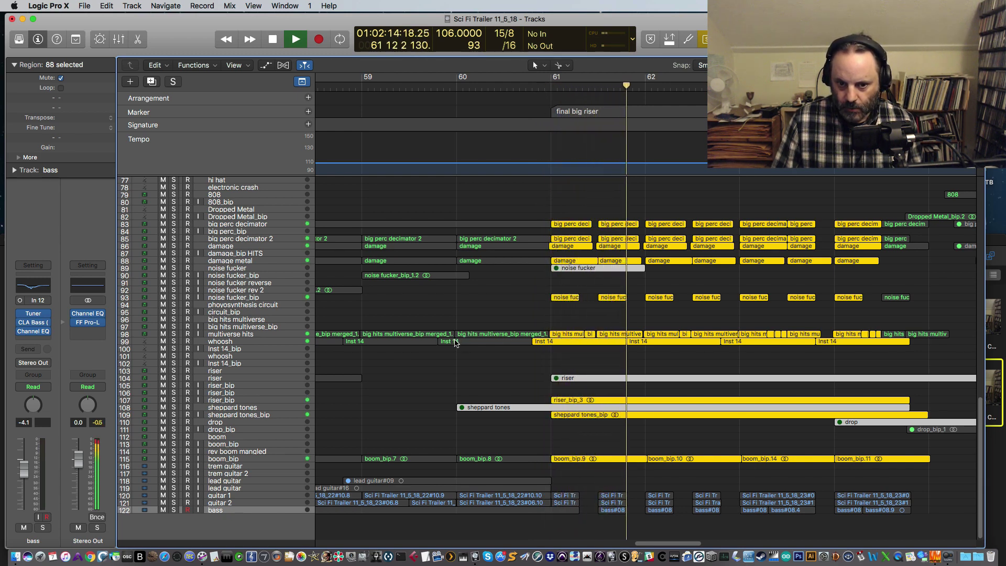
Take riser_bip_3 and sheppard tones_bip out of the soloed selection and audition the remaining final big riser regions from bar 60, beat 14.
key("space")
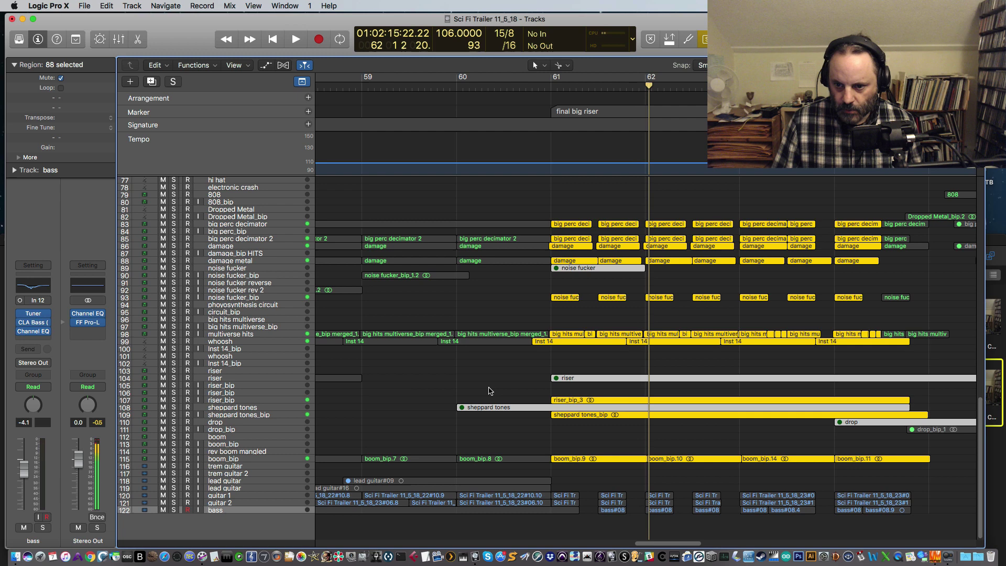
left_click(564, 400, "shift")
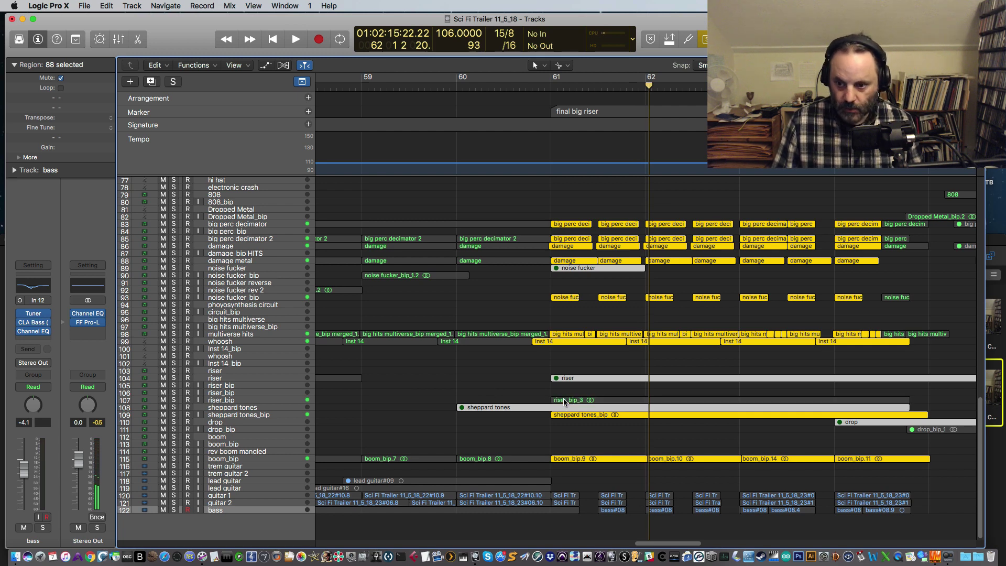
left_click(568, 415, "shift")
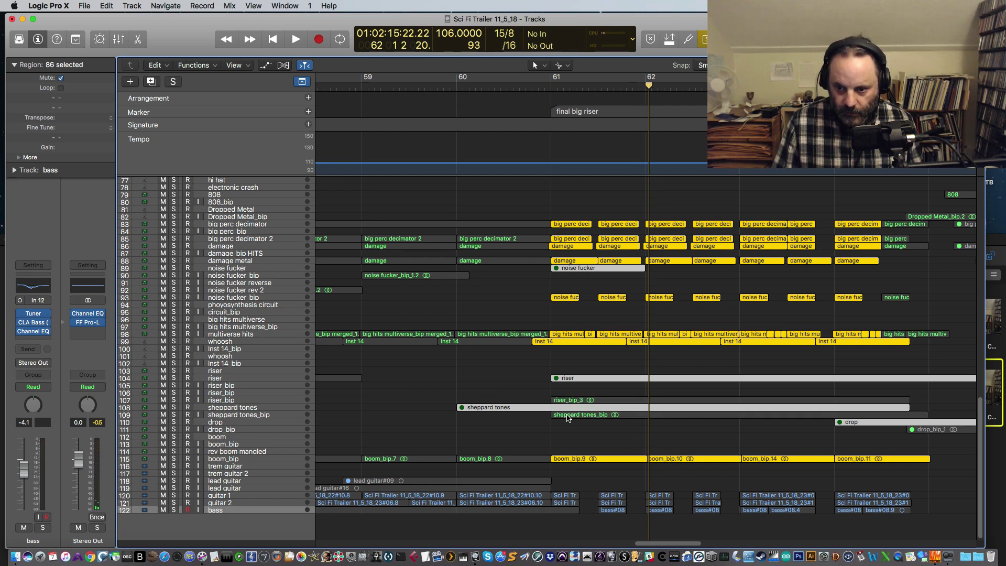
left_click(538, 91)
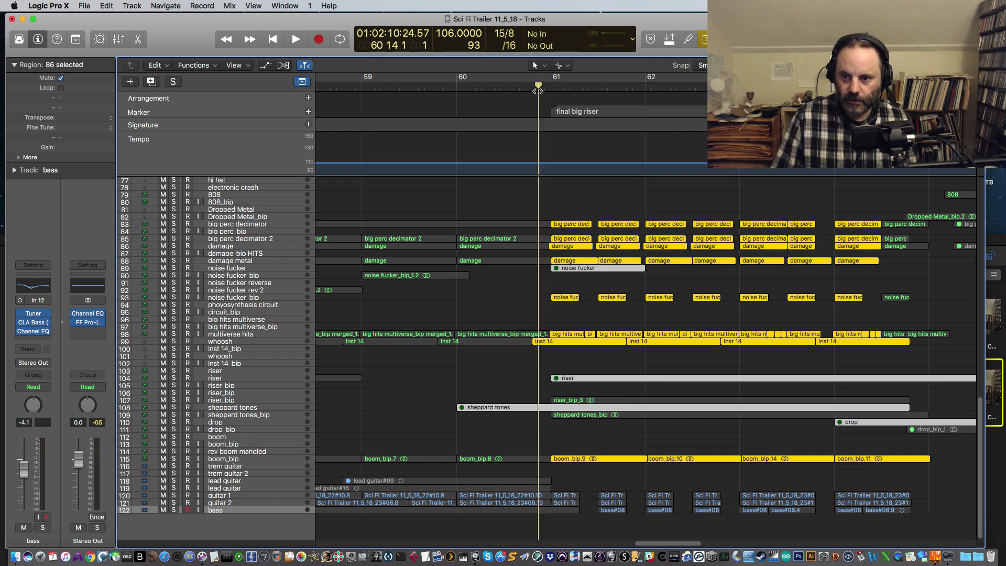
key("space")
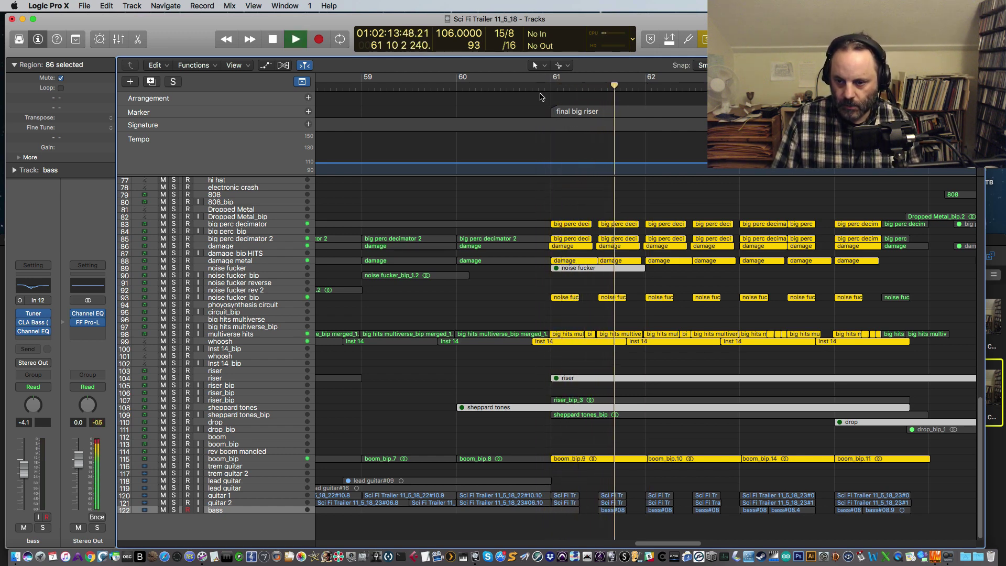
scroll(558, 264, "up", 5)
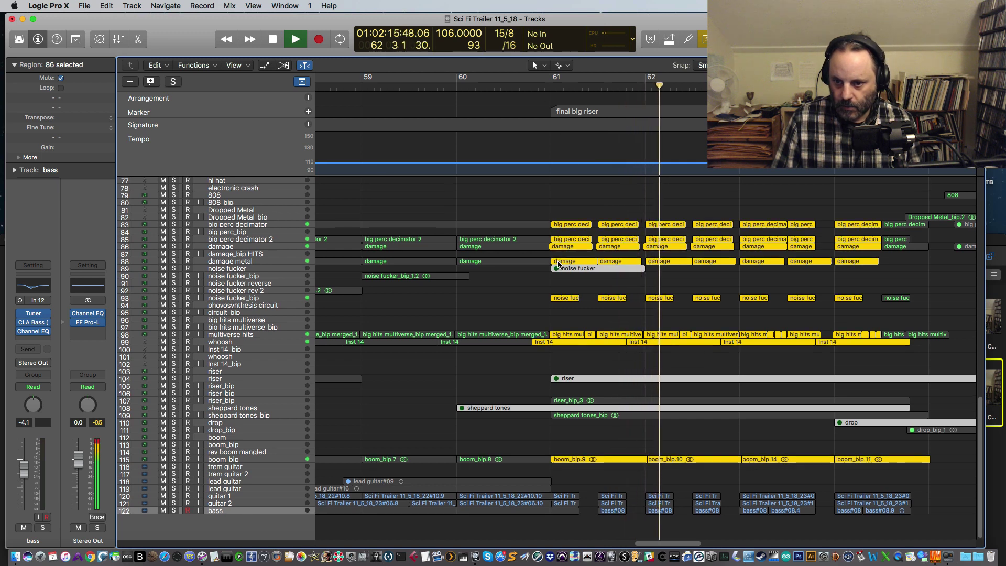
scroll(557, 264, "down", 1)
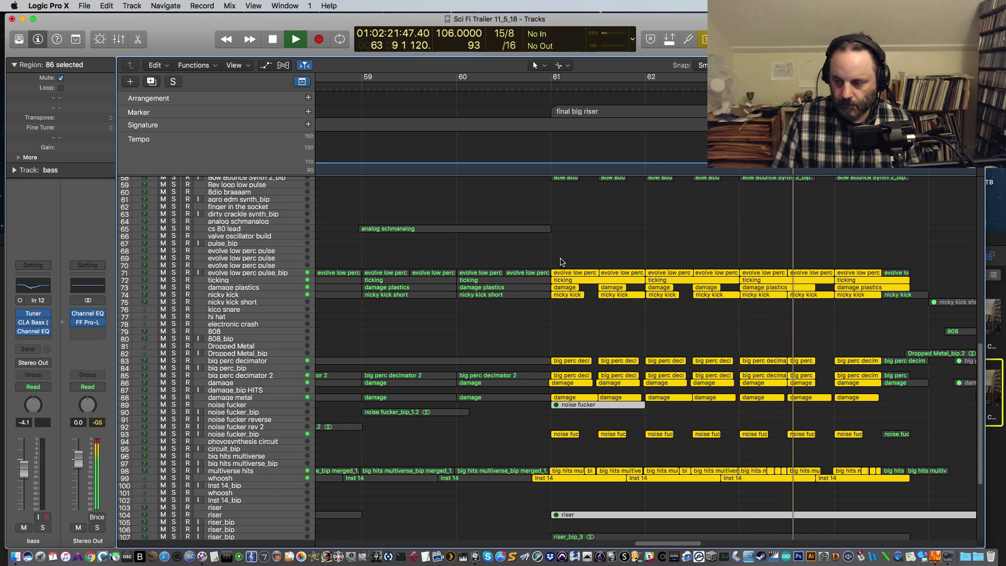
scroll(560, 262, "down", 3)
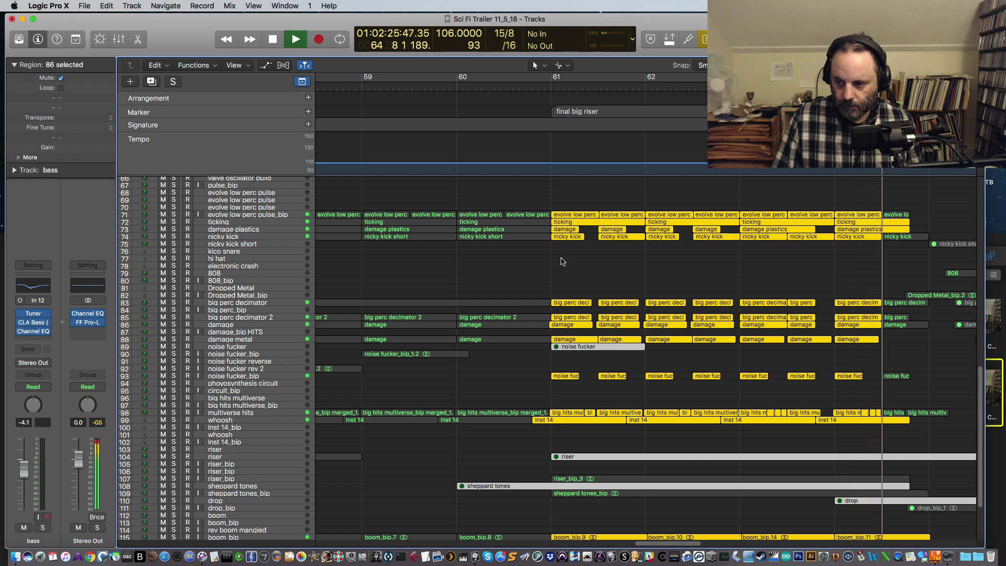
scroll(562, 261, "down", 4)
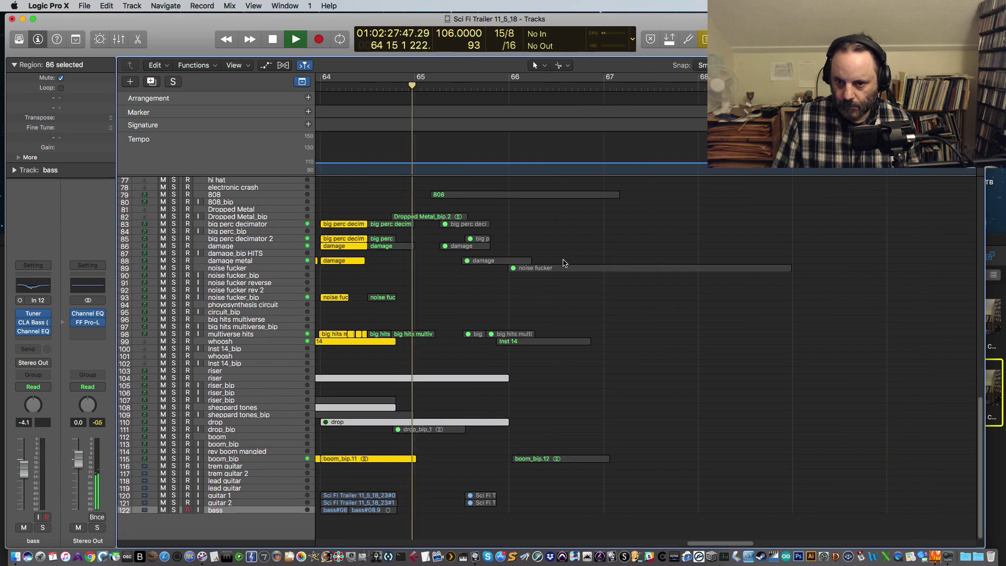
key("space")
Add the closing percussion, noise, multiverse hits and Dropped Metal regions to the soloed selection and audition them from the middle of bar 64.
left_click_drag(376, 203, 401, 298)
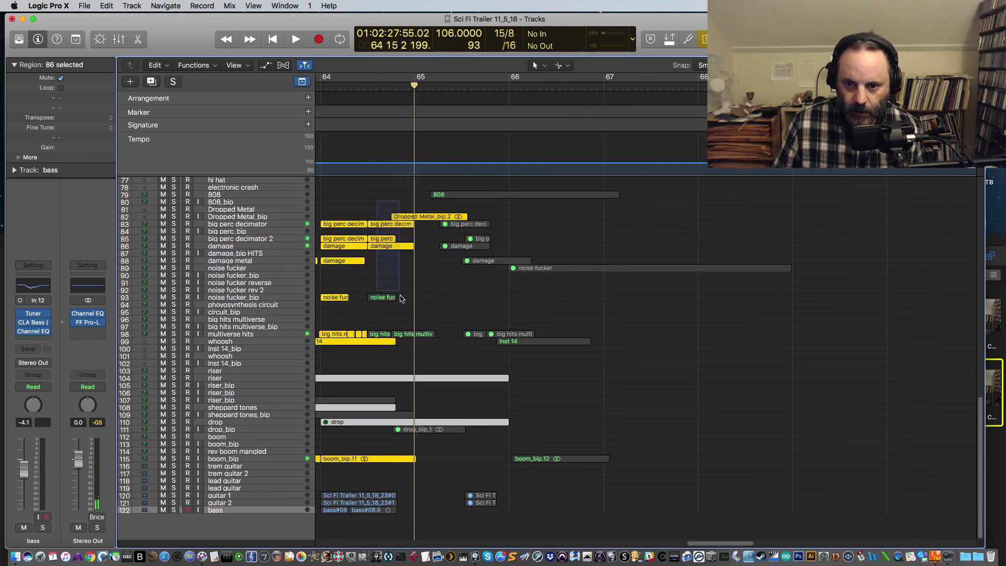
left_click_drag(414, 334, 416, 337)
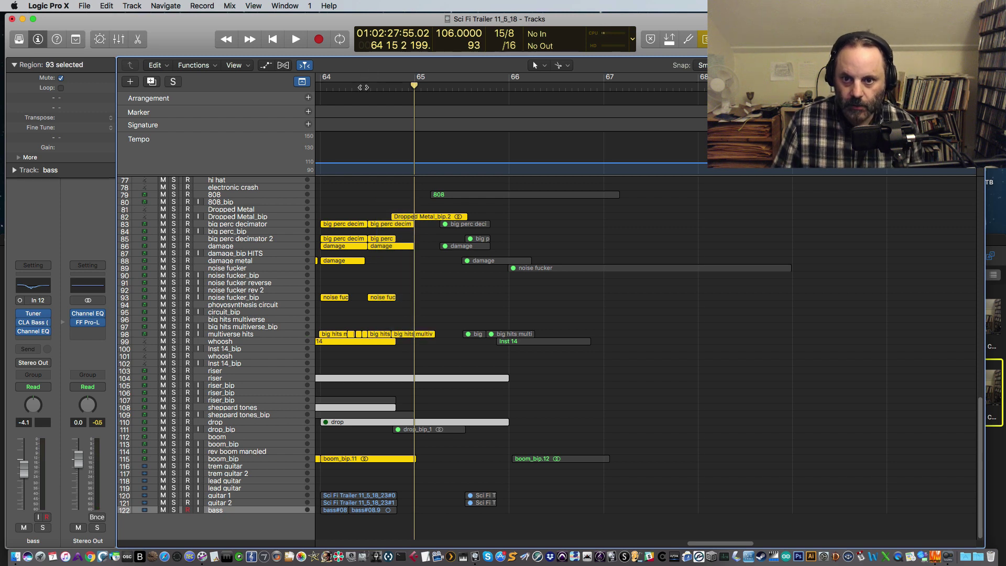
left_click(364, 86)
key("space")
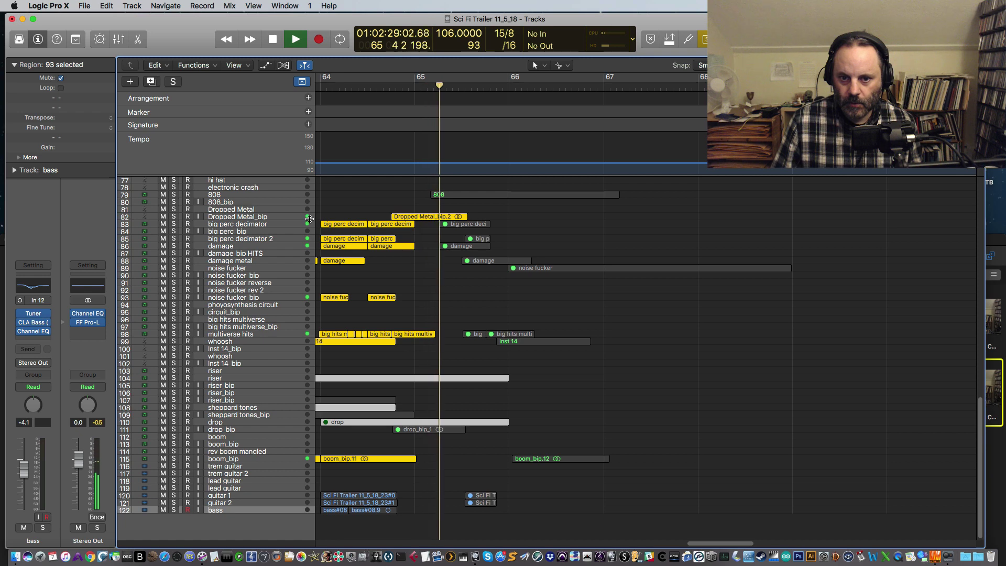
key("space")
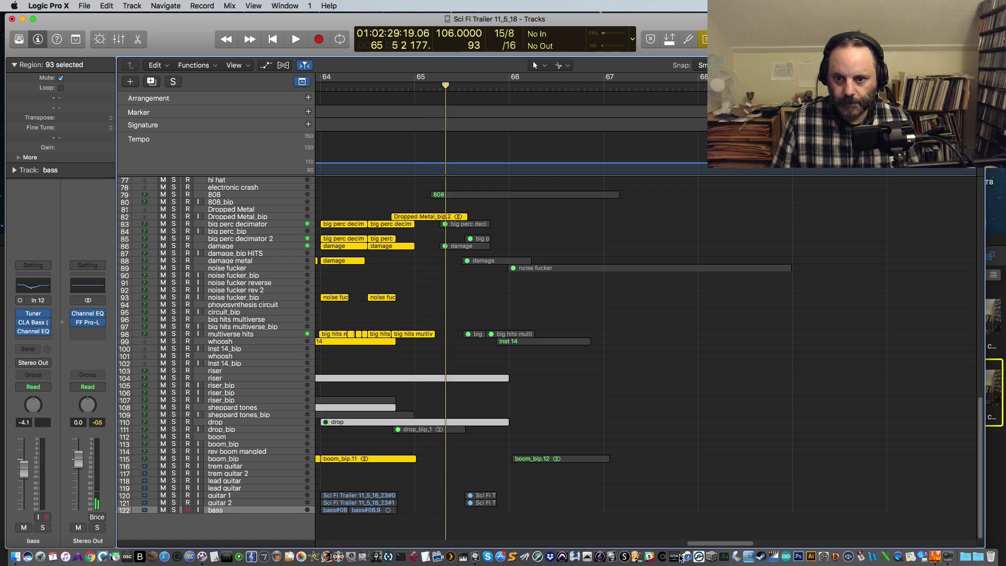
Return the playhead to bar 60, beat 14 and inspect the Dropped Metal_bip, big perc decimator, damage and damage metal tracks.
left_click_drag(702, 545, 641, 501)
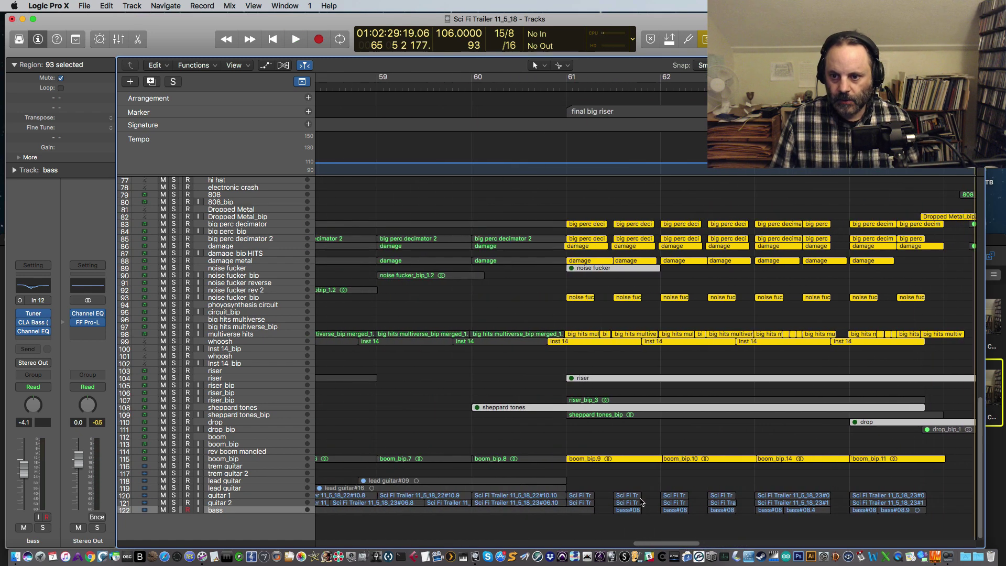
left_click(554, 87)
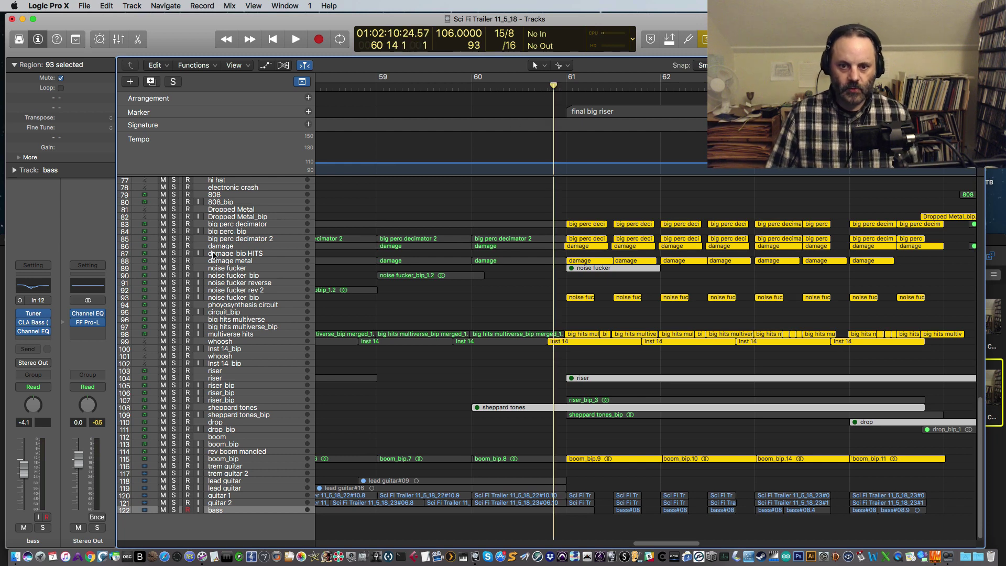
left_click(237, 217)
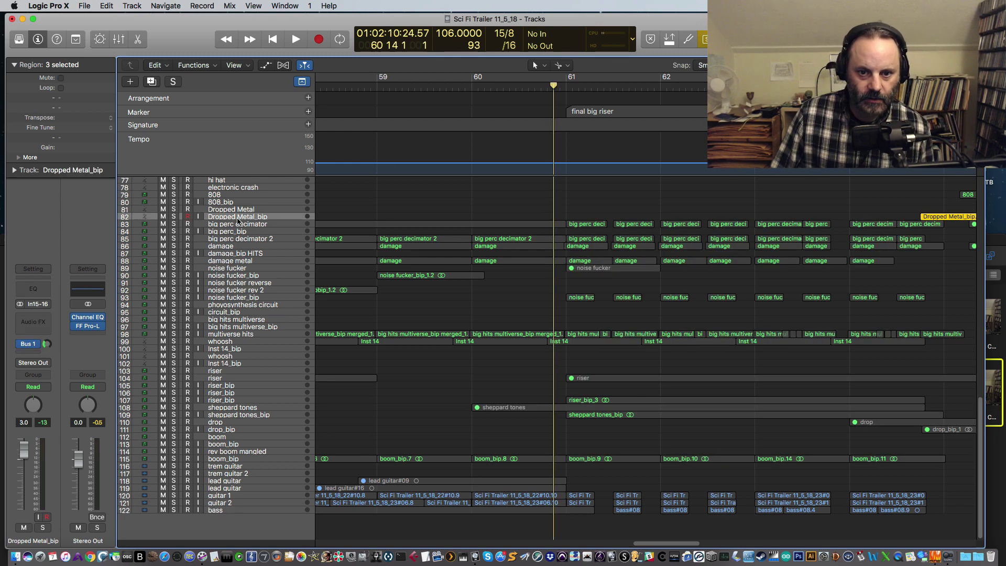
left_click(238, 225)
left_click(239, 246)
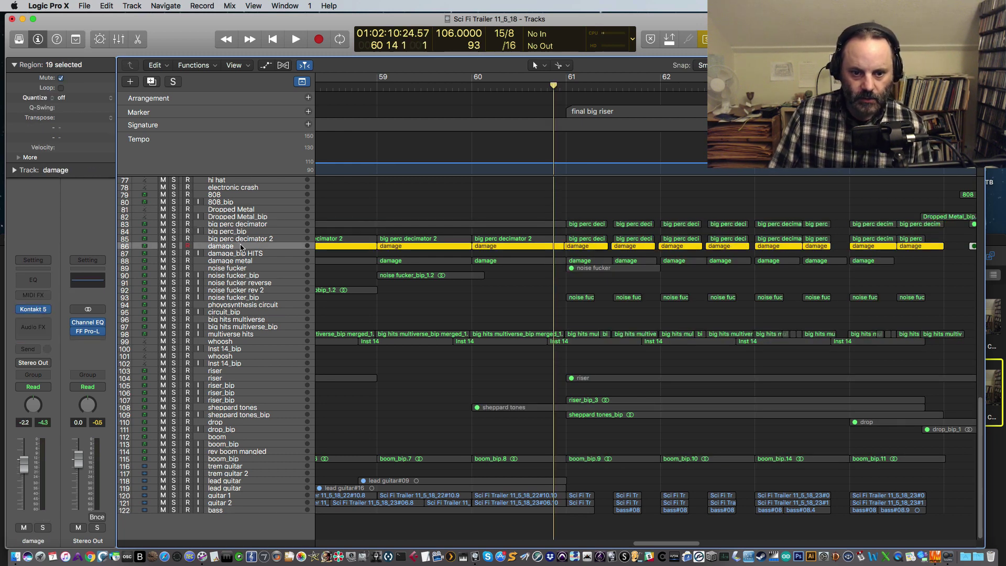
left_click(256, 261)
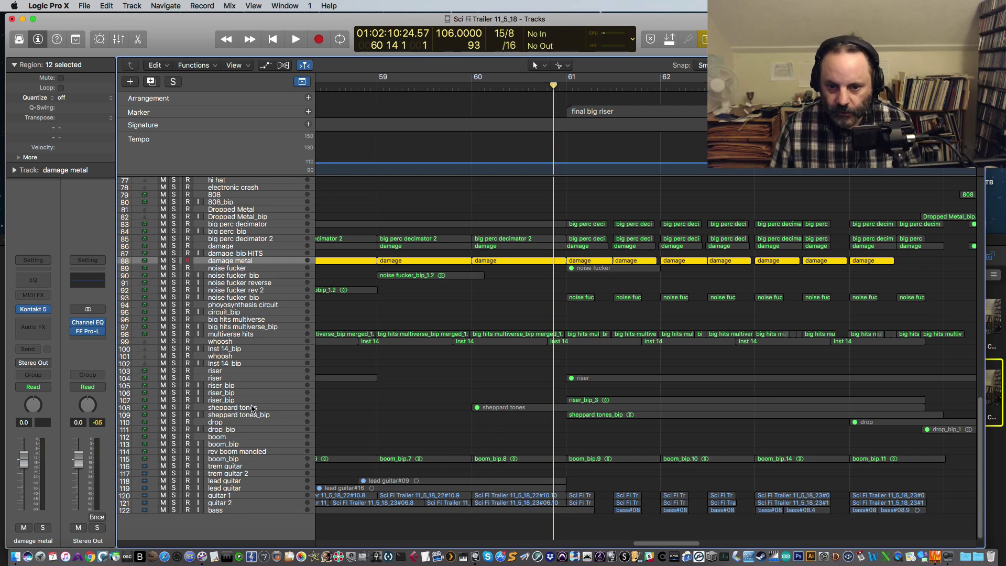
Solo the riser_bip track with the riser_bip_3 region, audition it from just before bar 61, and select the track.
left_click(173, 400)
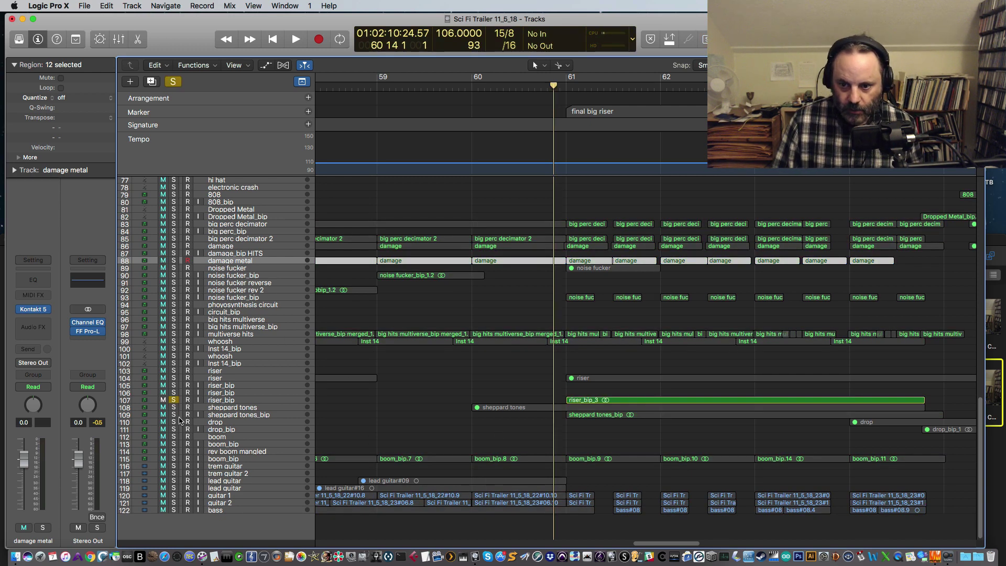
key("space")
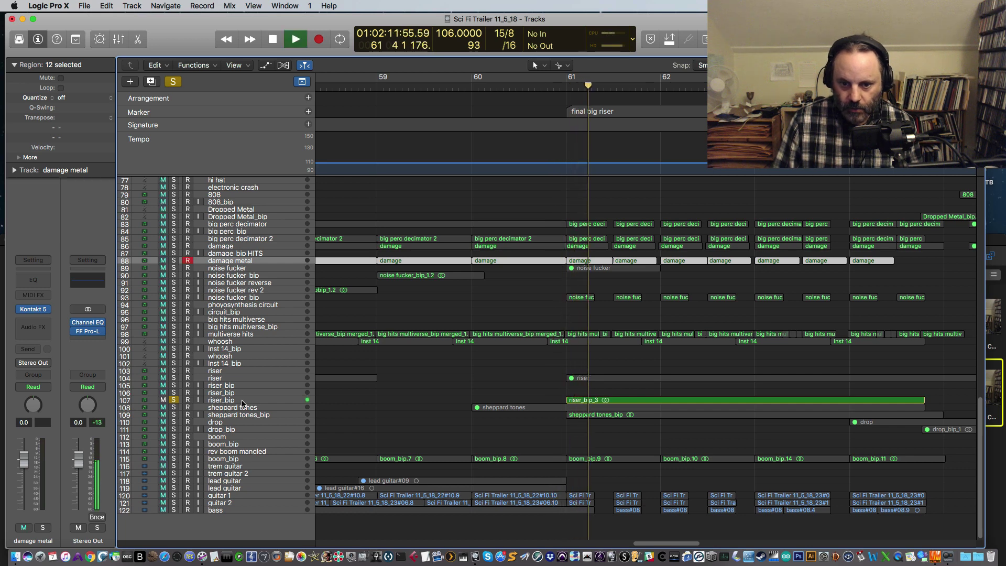
key("space")
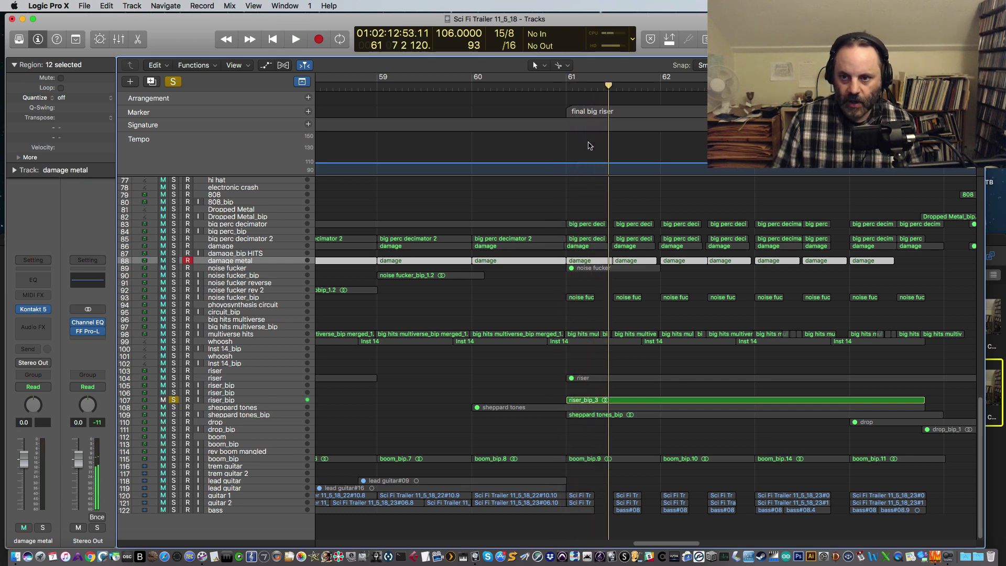
left_click(559, 86)
key("space")
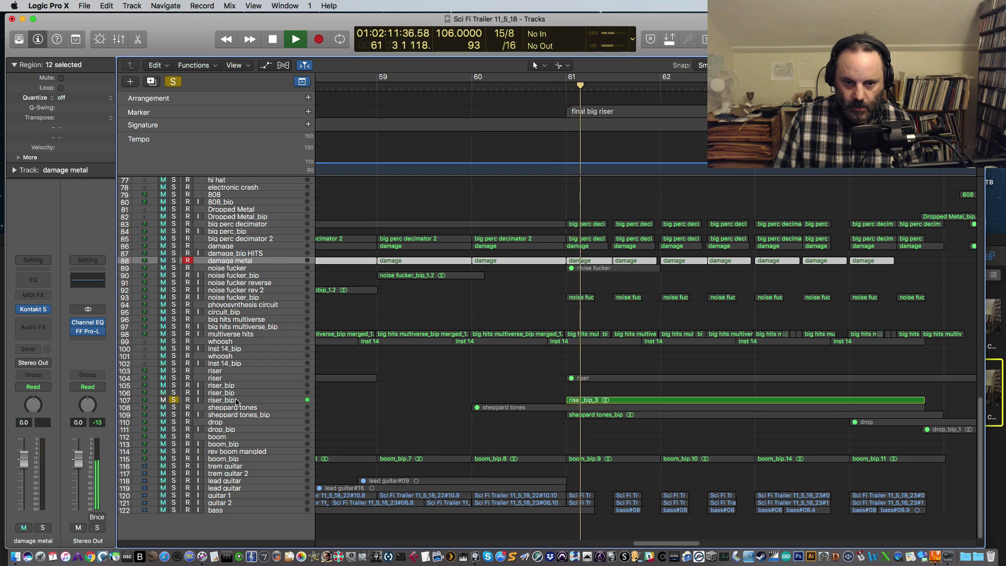
left_click(236, 399)
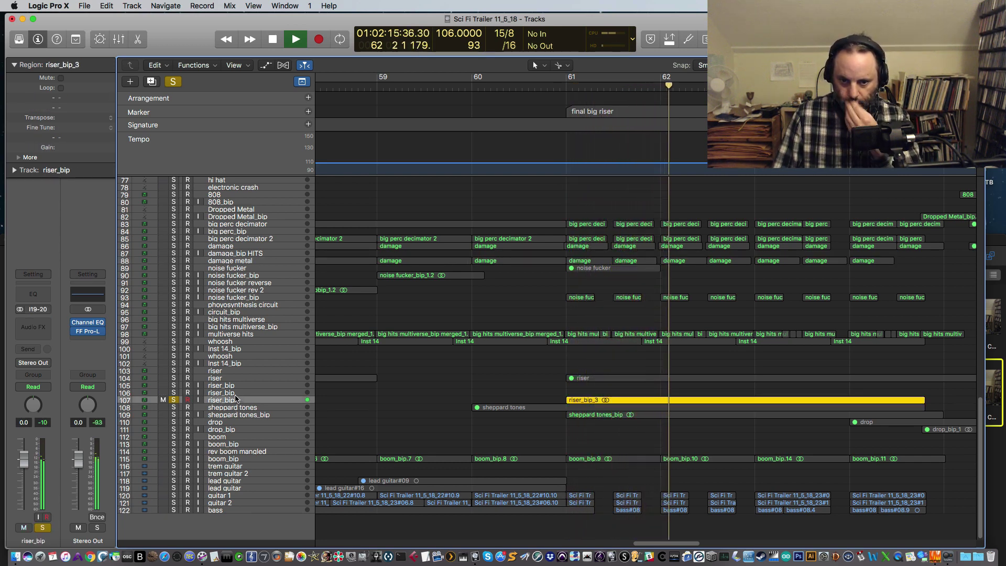
Examine the riser_bip_3 waveform and the notes of the muted riser region in their editors, close them, and stop playback.
double_click(595, 401)
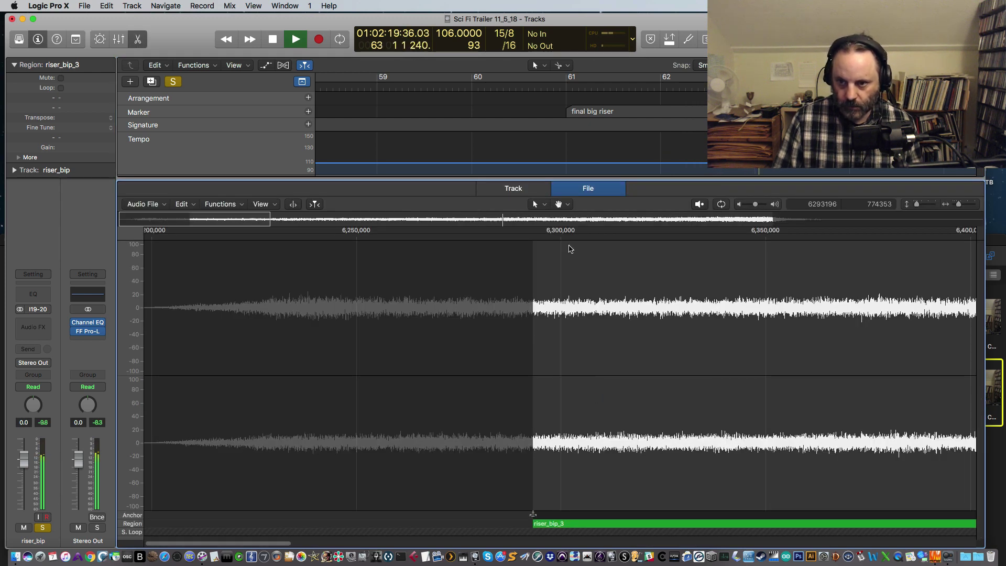
key("e")
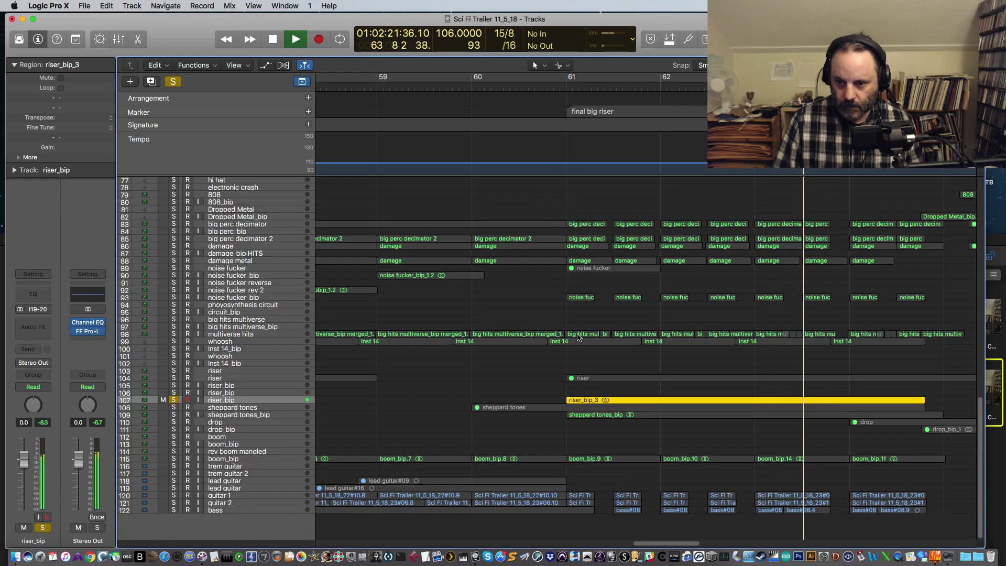
double_click(595, 379)
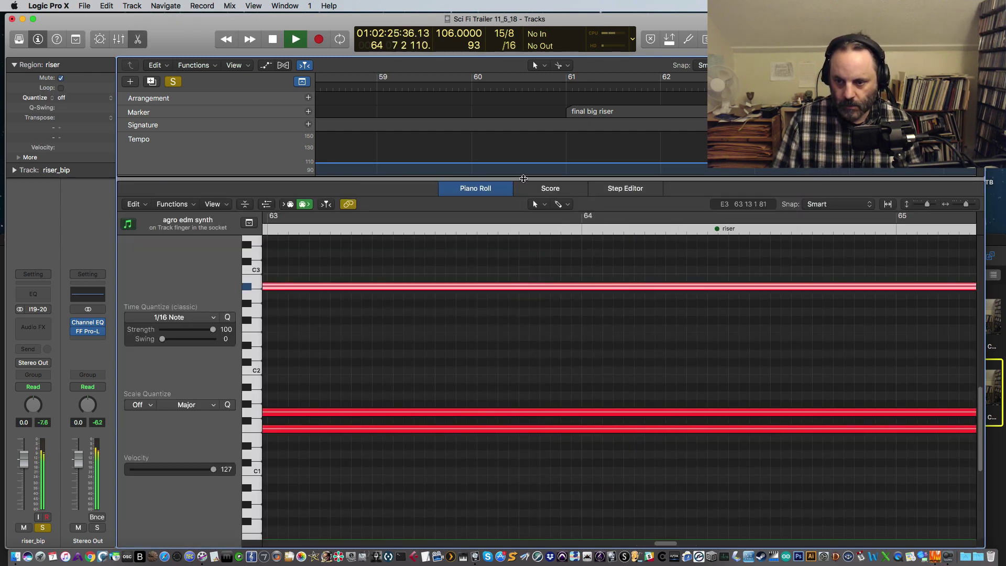
key("e")
key("space")
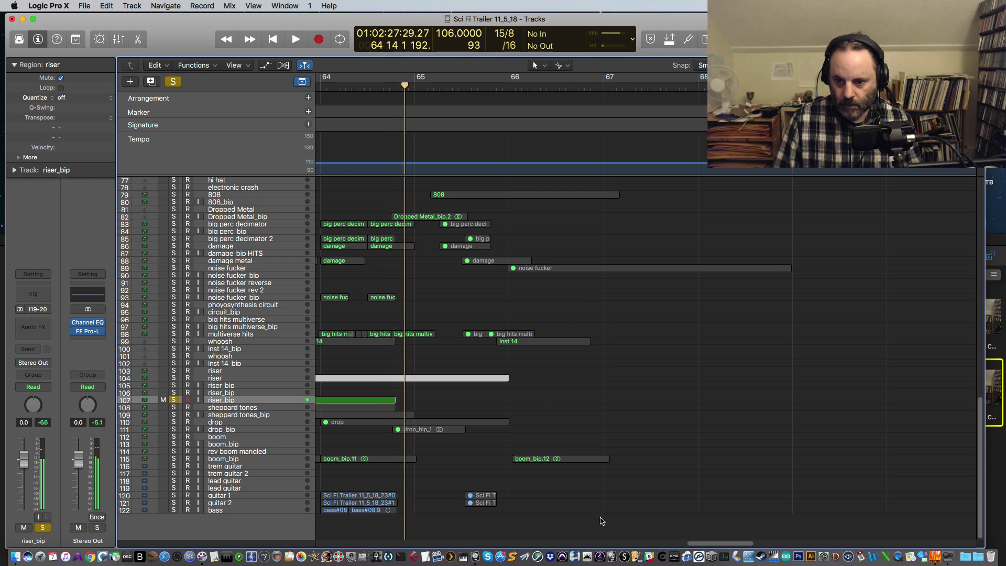
Switch the solo from riser_bip to sheppard tones_bip and audition it from bar 60, beat 14.
left_click_drag(684, 543, 640, 547)
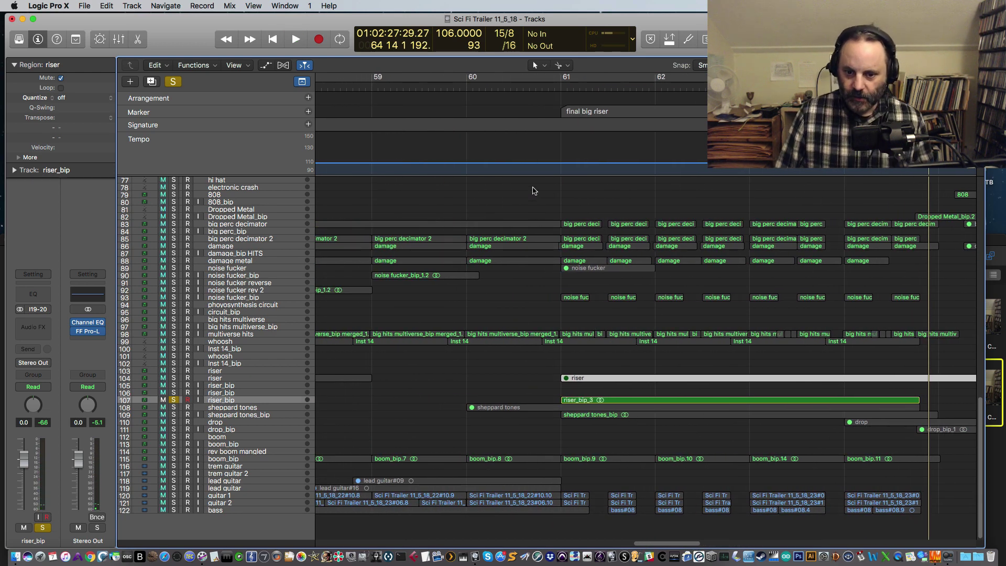
left_click(547, 89)
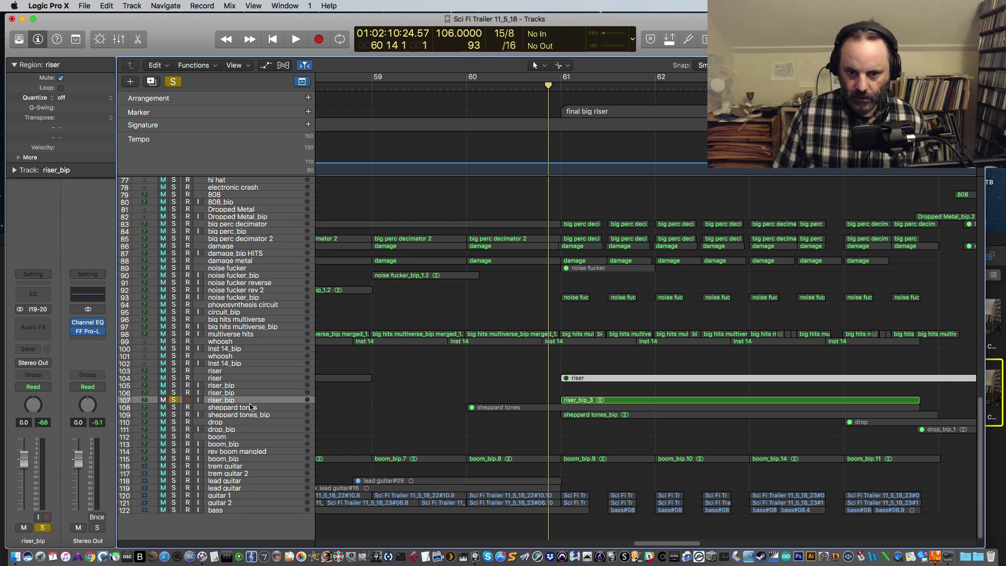
left_click(171, 398)
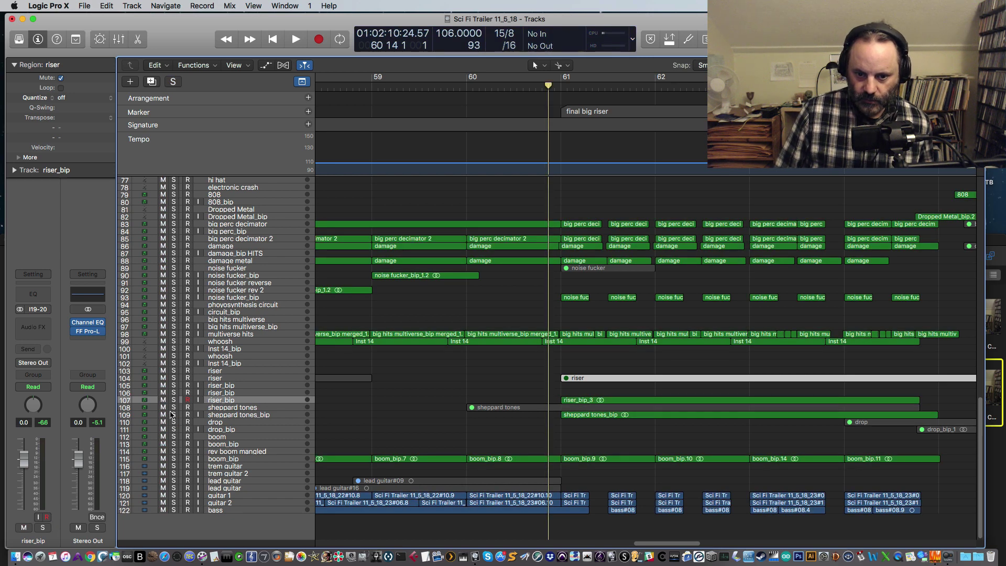
left_click(172, 415)
key("space")
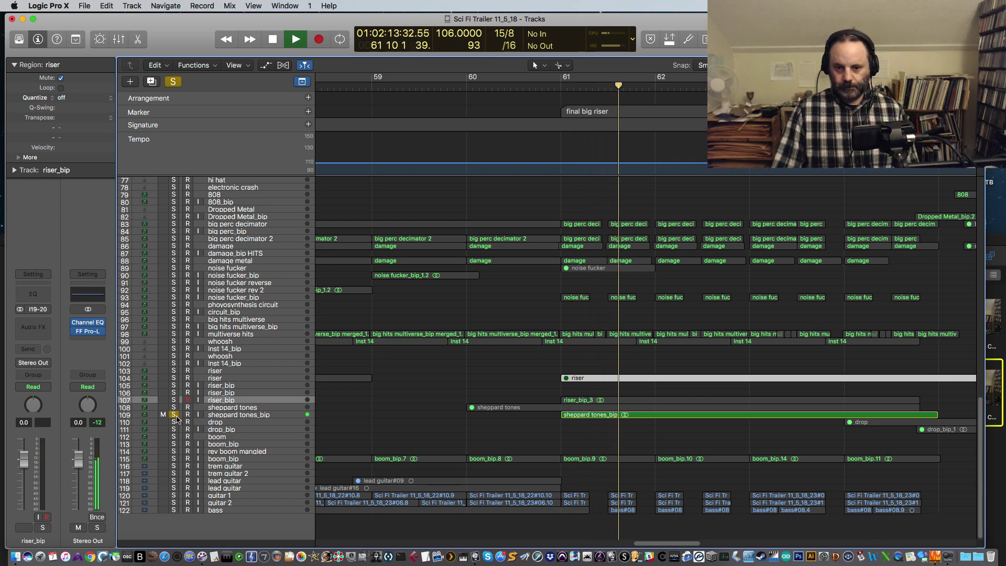
Examine the Kontakt 5 instrument on the sheppard tones track, and close its window.
left_click(215, 408)
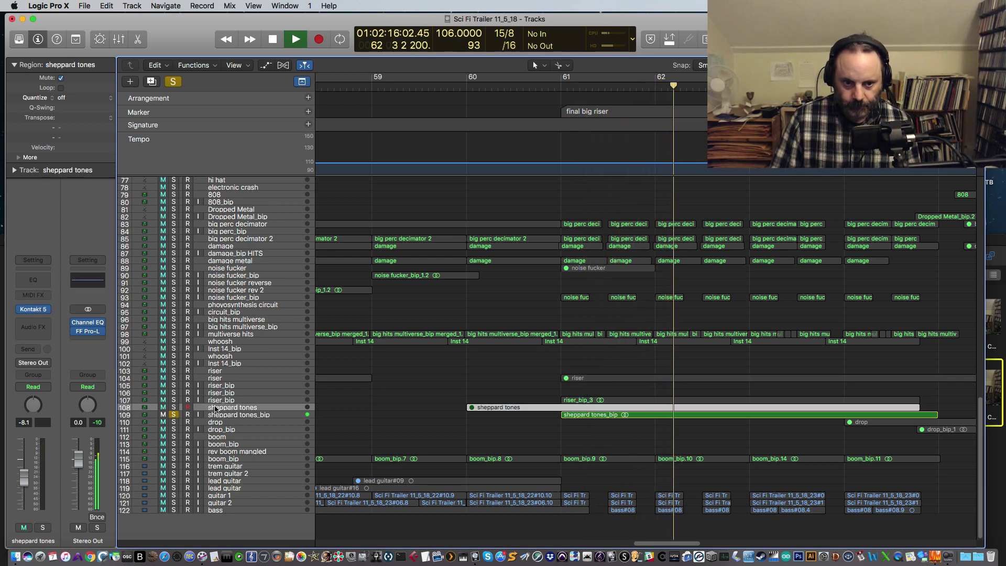
left_click(36, 311)
left_click(36, 312)
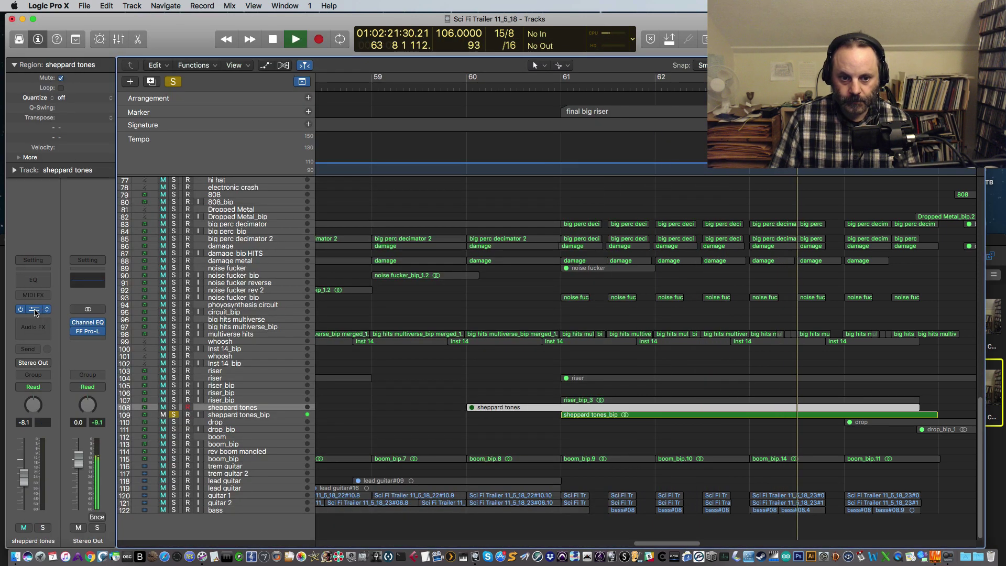
left_click(34, 312)
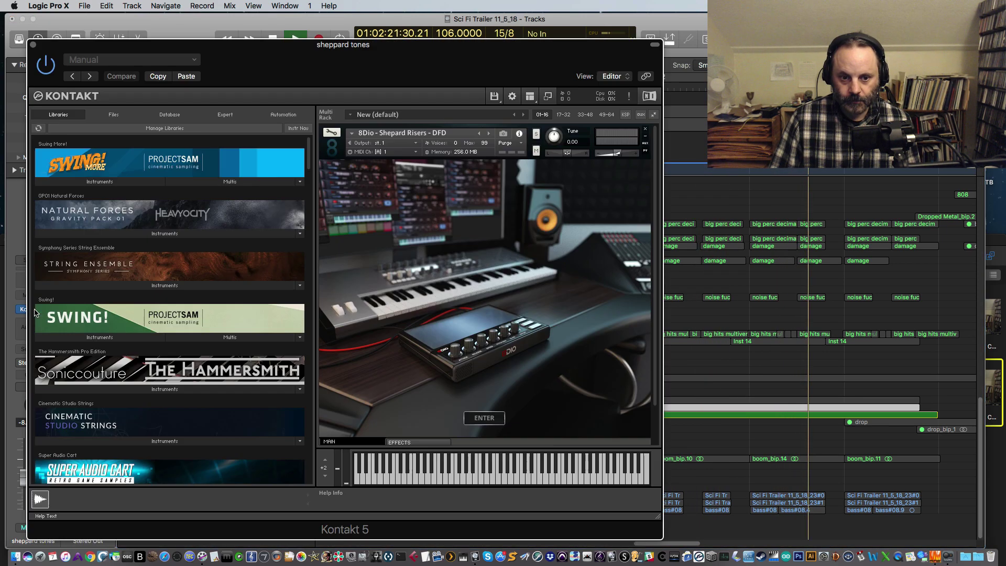
left_click(32, 46)
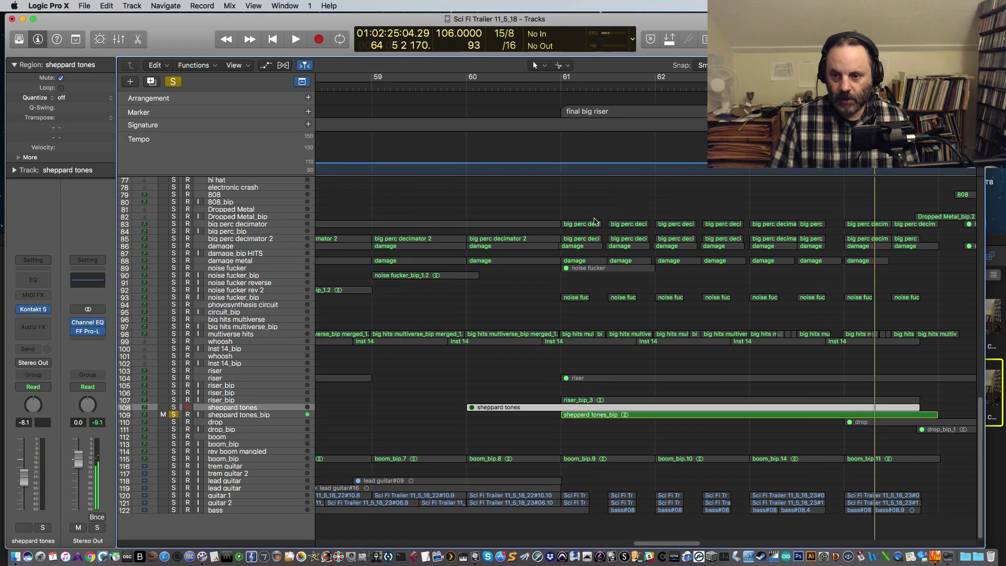
Audition the soloed sheppard tones_bip from just before bar 61, adding riser_bip to the solo during playback.
left_click(549, 90)
key("space")
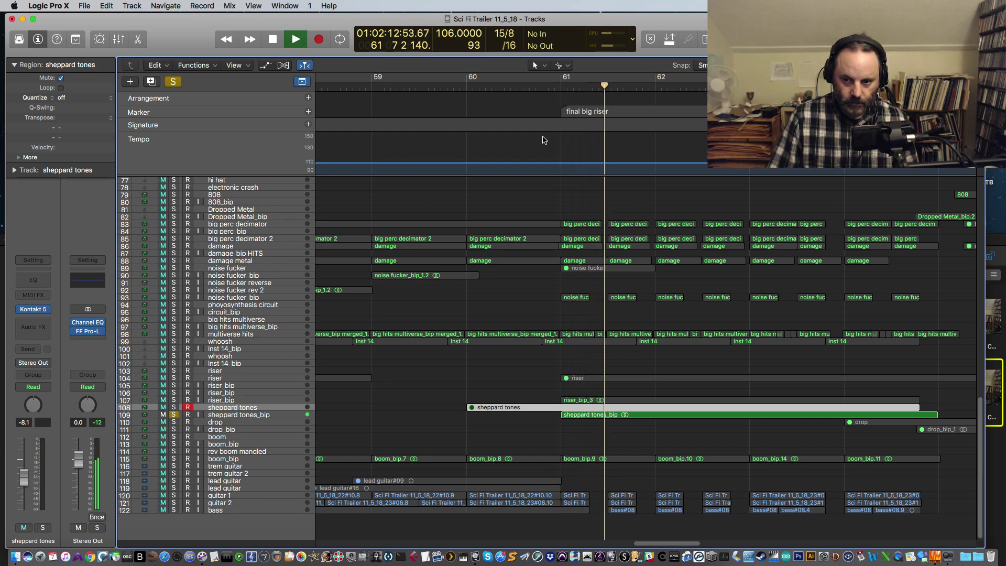
left_click(164, 407)
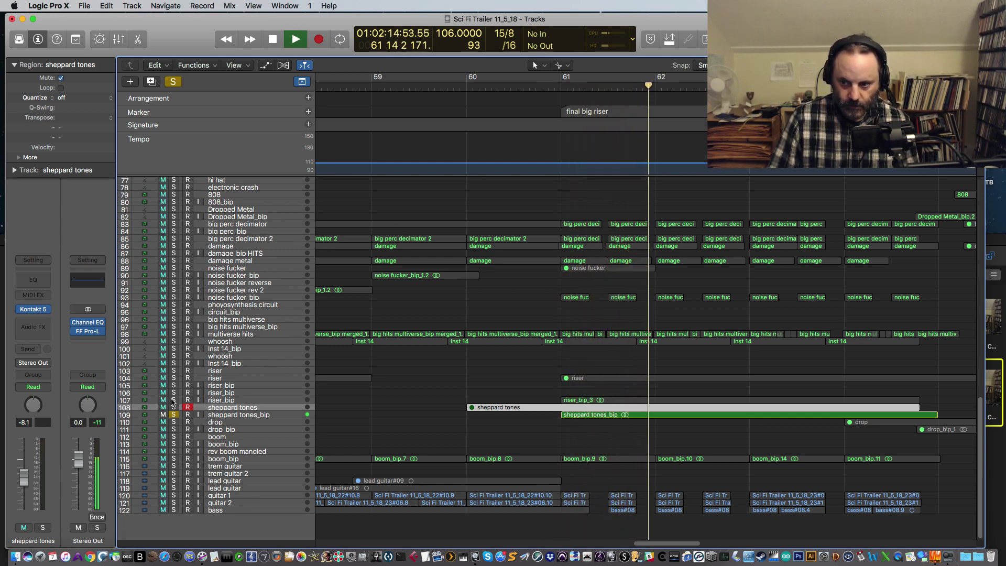
left_click(173, 400)
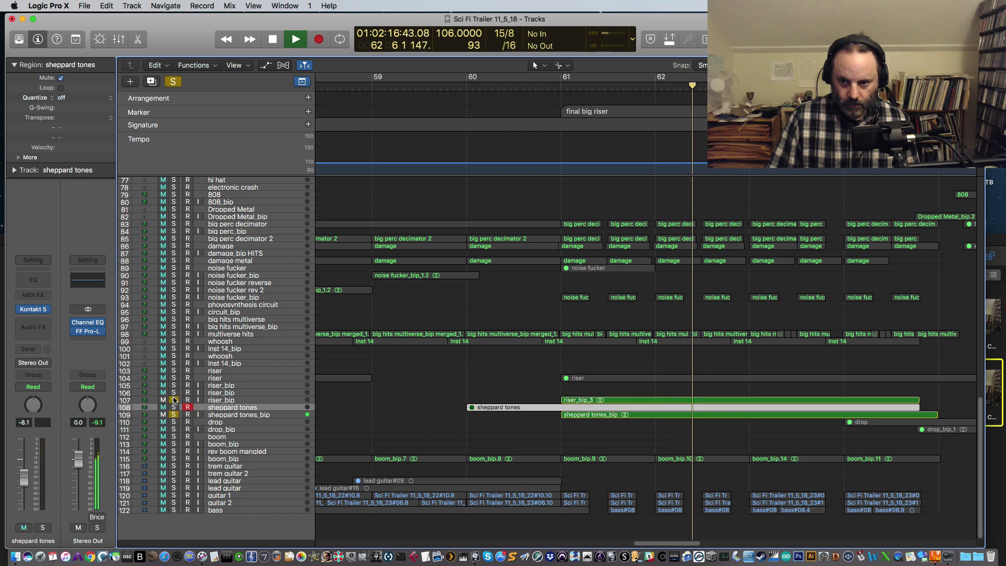
key("space")
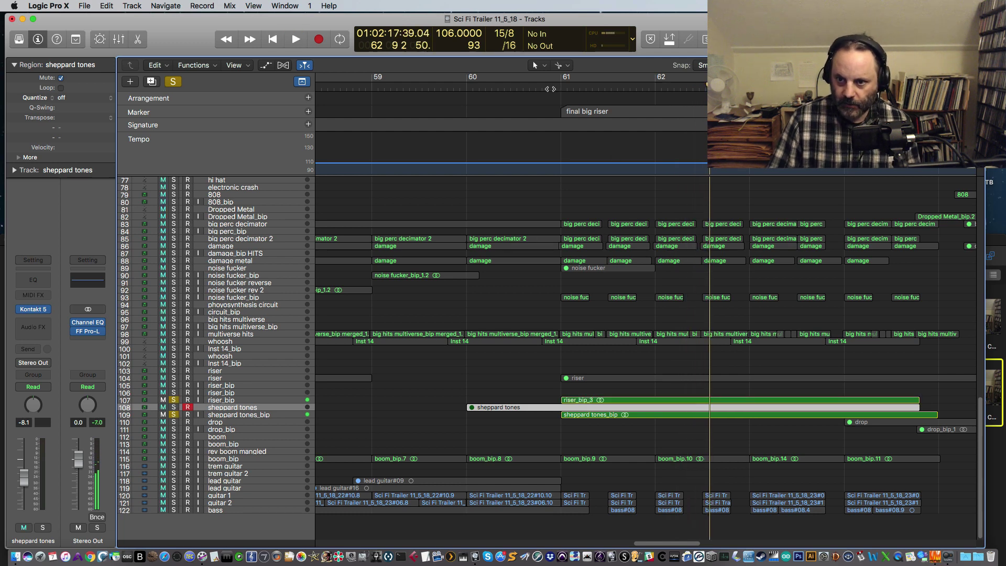
Audition riser_bip and sheppard tones_bip together from just before bar 61 through the end of both regions.
left_click(550, 89)
key("space")
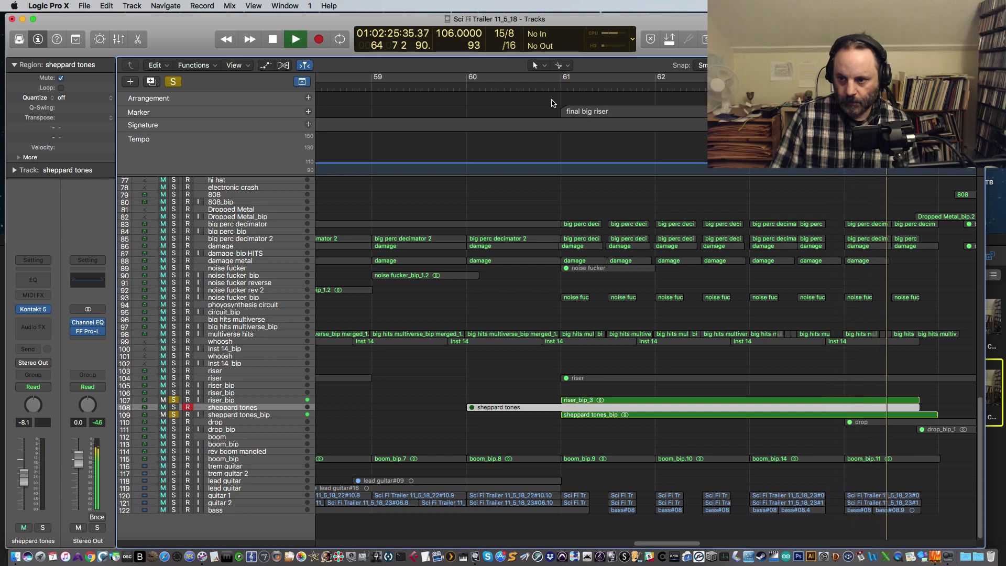
key("space")
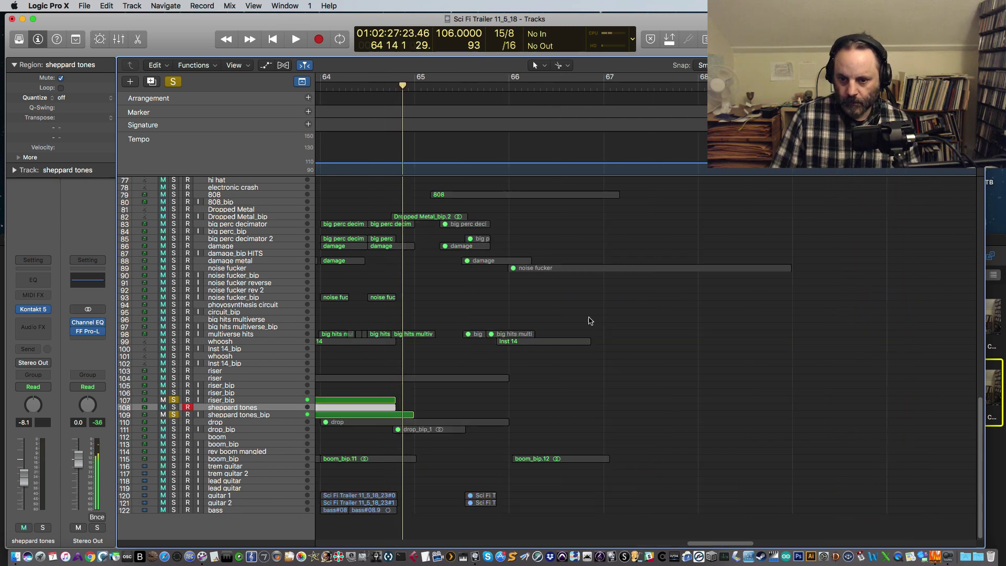
Clear the solos on riser_bip and sheppard tones_bip and audition the full arrangement from bar 60, beat 14.
left_click_drag(725, 543, 670, 545)
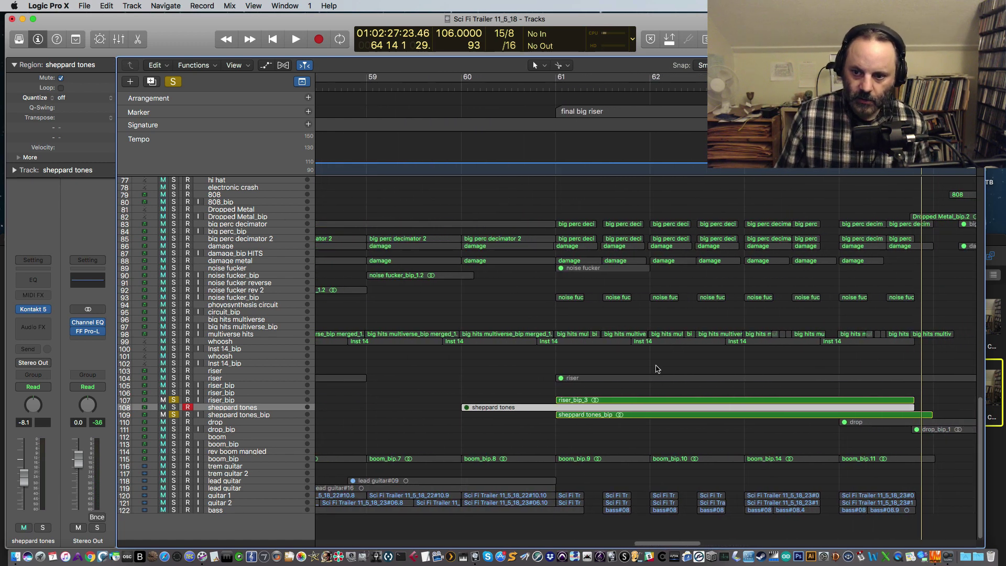
left_click(543, 85)
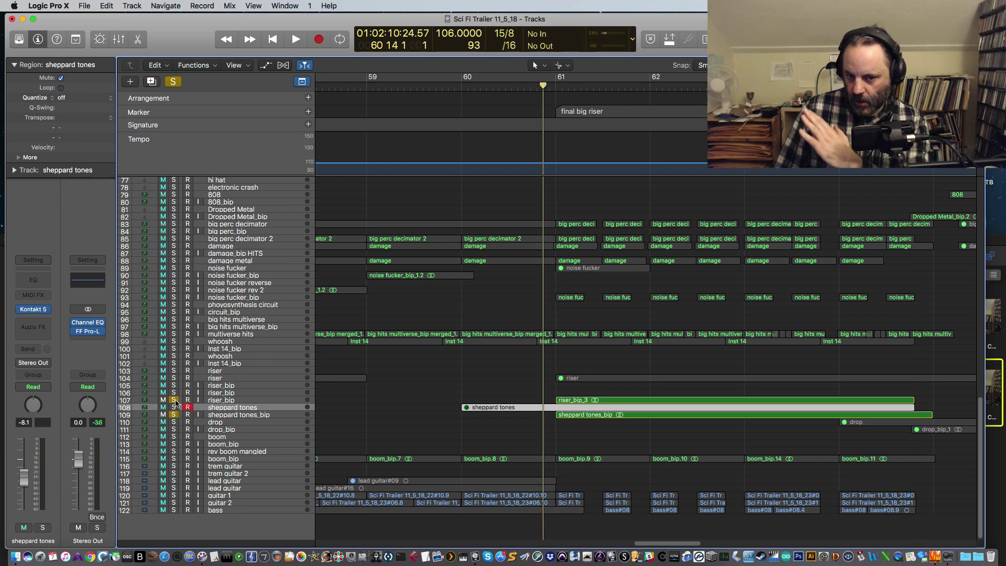
left_click(173, 400)
left_click(173, 414)
key("space")
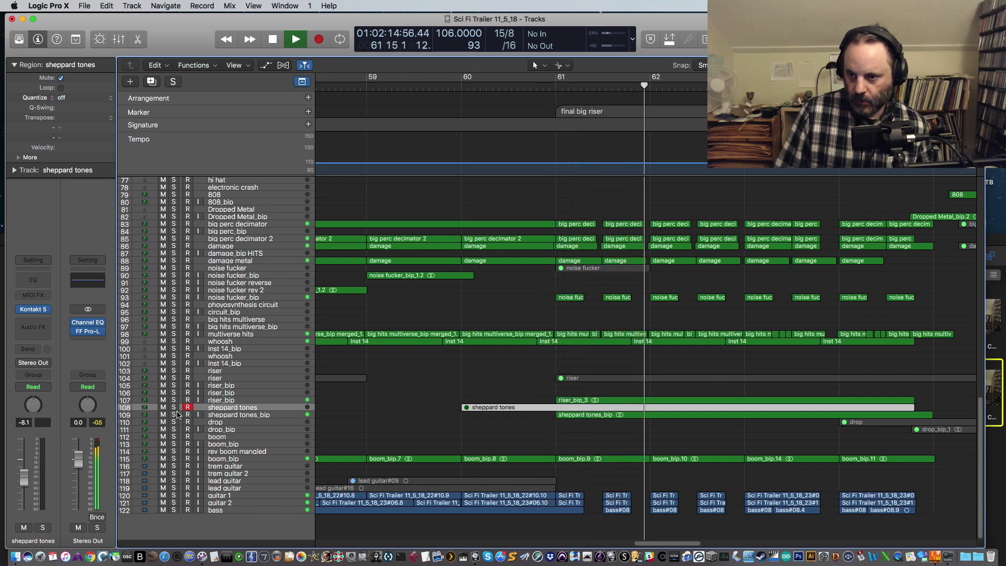
key("space")
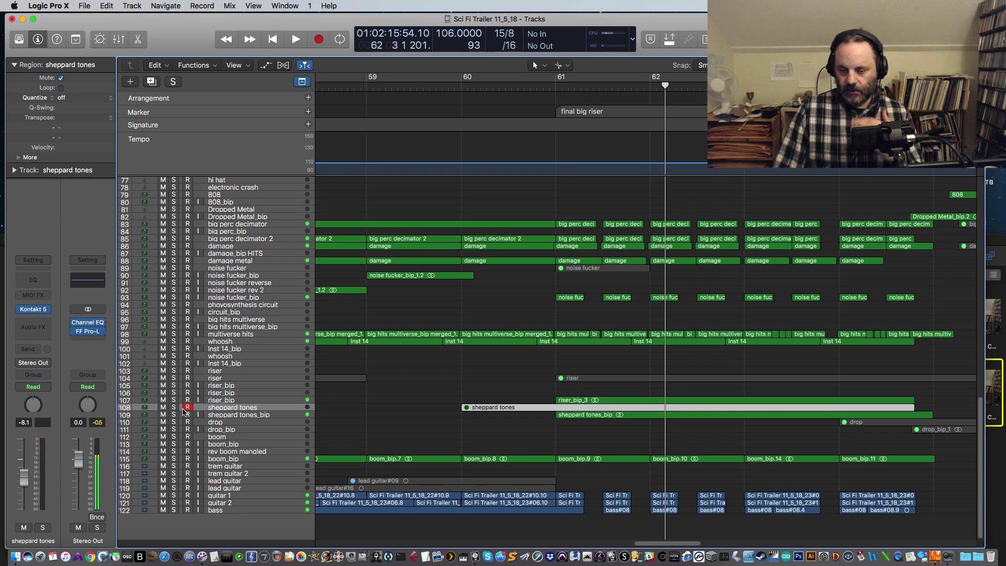
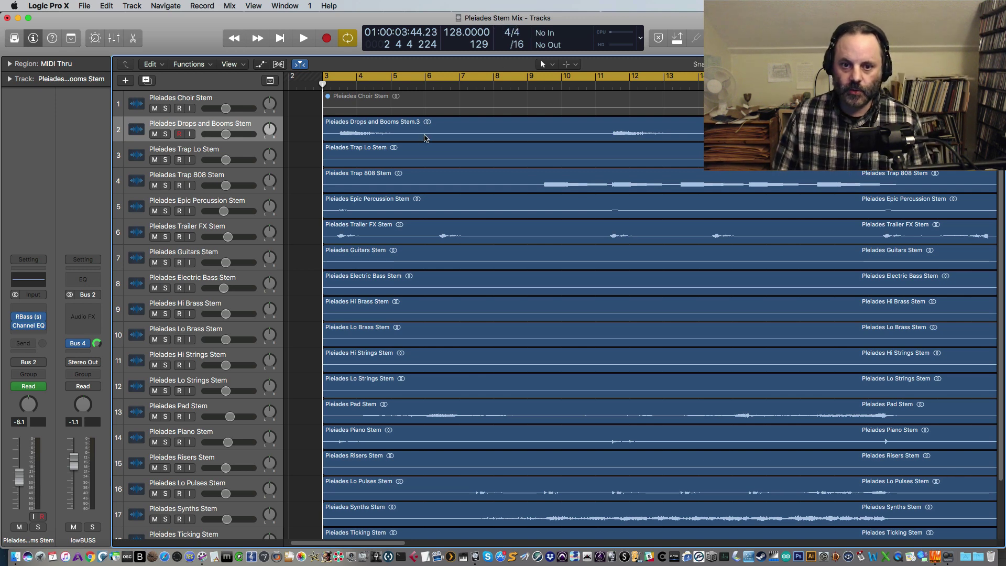
In the Pleiades Stem Mix project, open the RBass plug-in on the Drops and Booms Stem track and briefly play the mix.
left_click(208, 100)
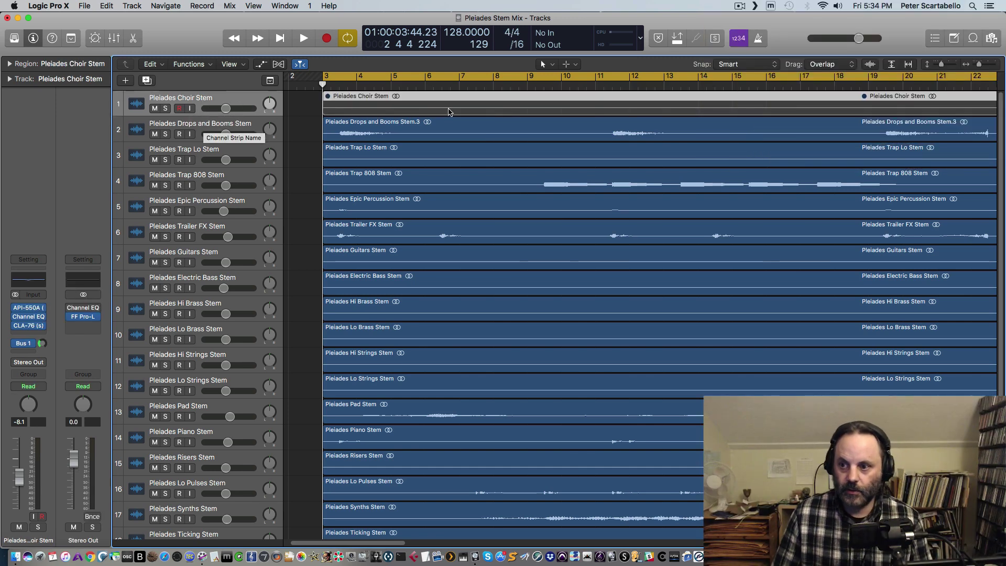
left_click(214, 129)
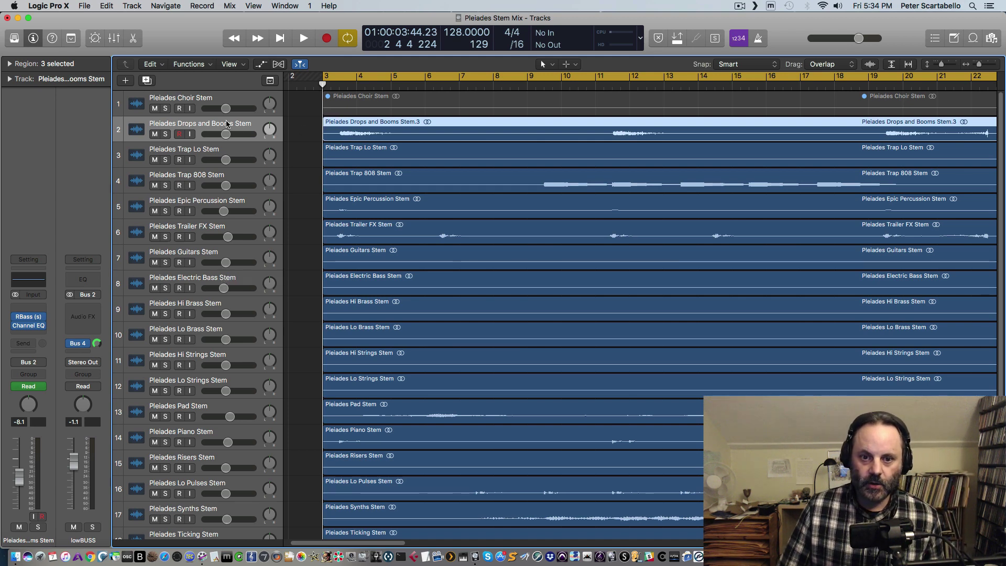
left_click(32, 320)
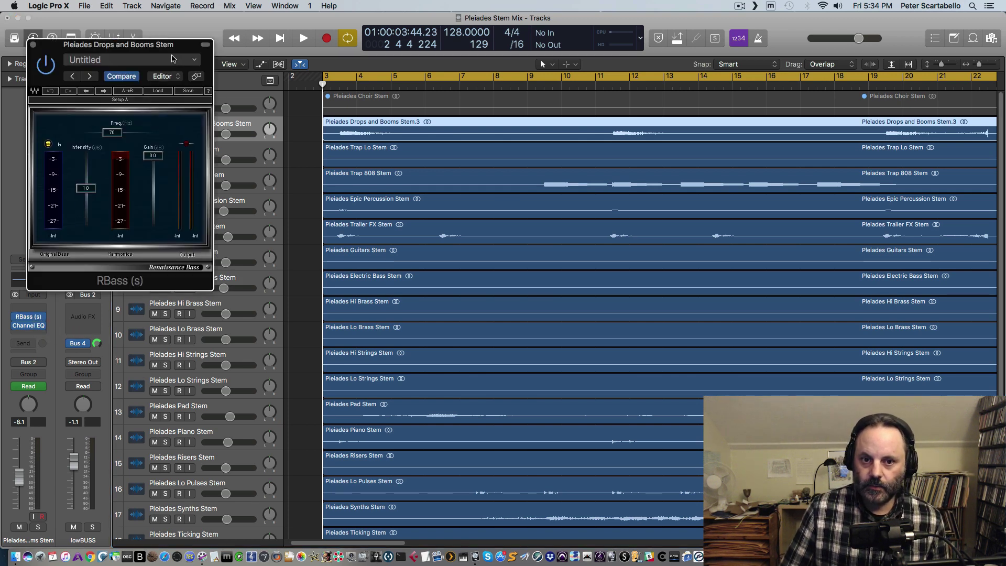
left_click_drag(164, 48, 222, 78)
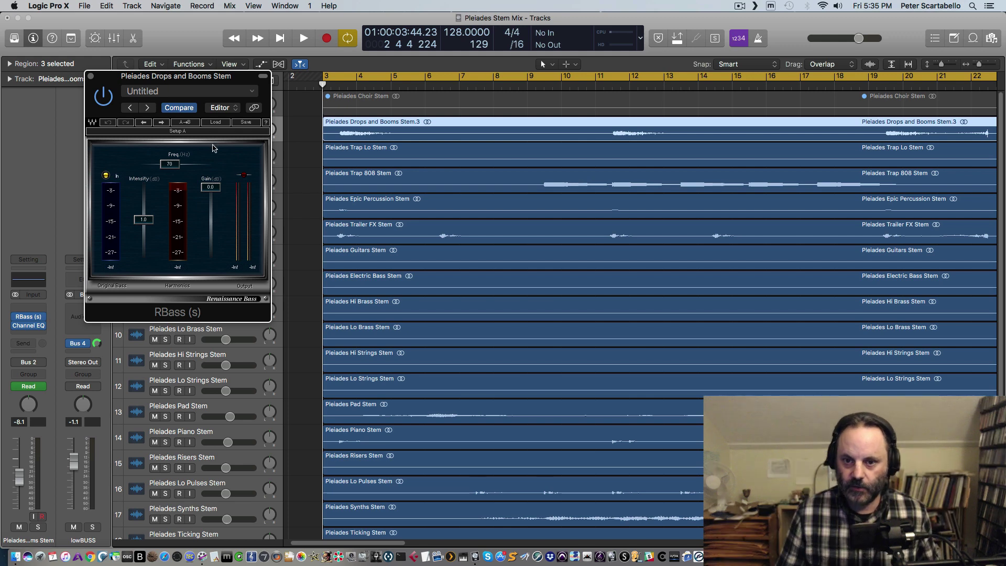
key("space")
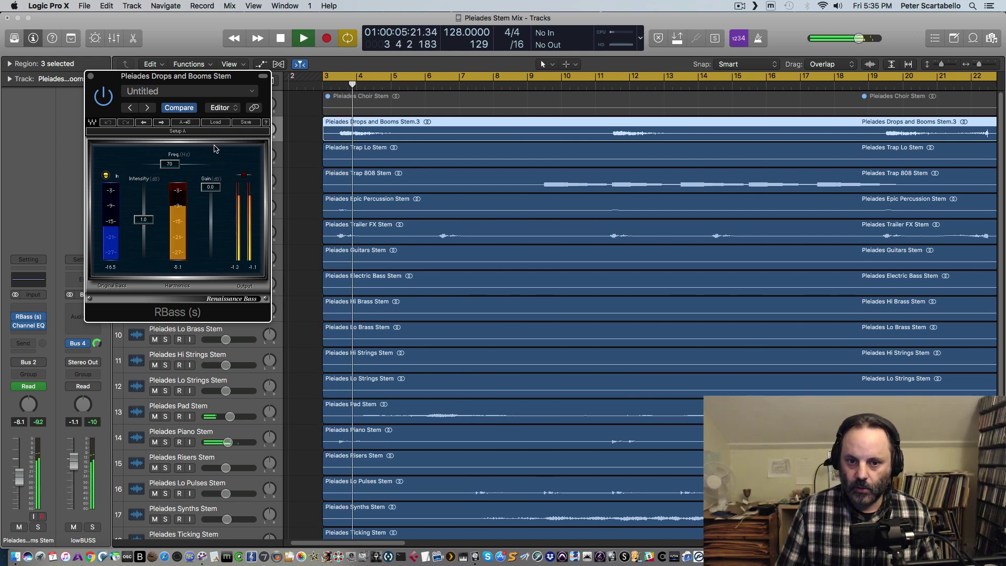
key("space")
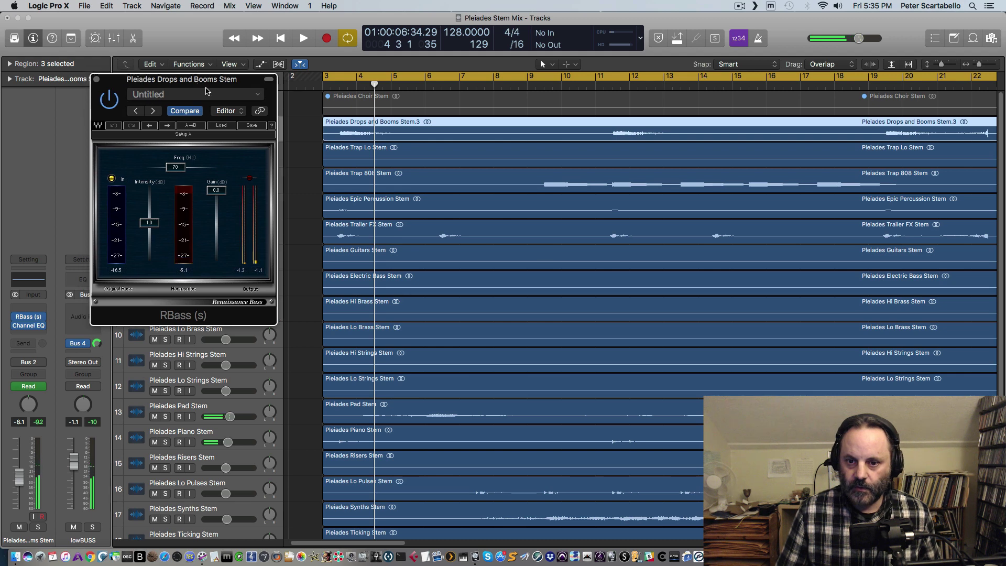
Solo the Drops and Booms Stem and audition its opening boom, moving the RBass window clear of the track controls.
left_click_drag(190, 91, 318, 204)
left_click(165, 134)
key("space")
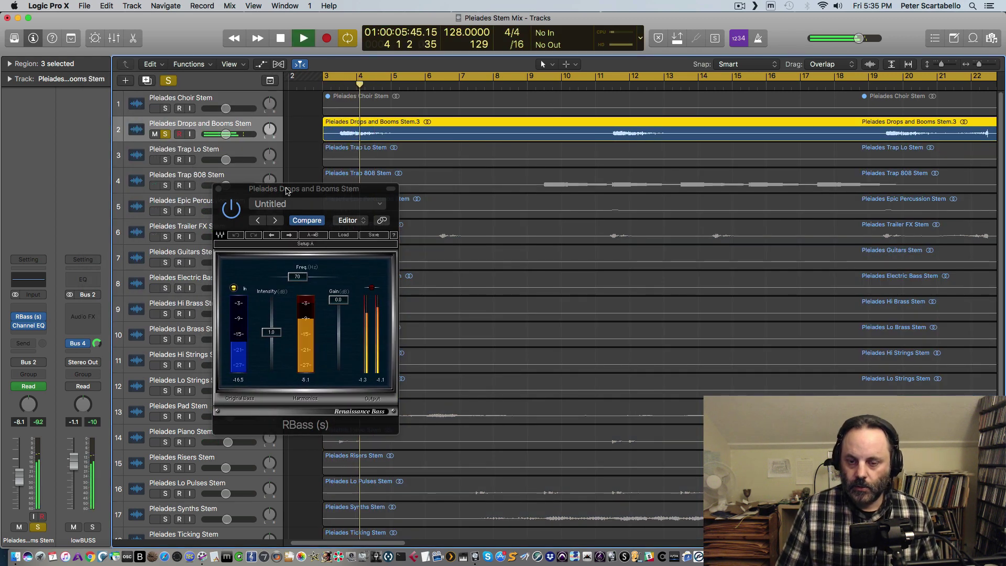
key("space")
left_click_drag(289, 191, 355, 197)
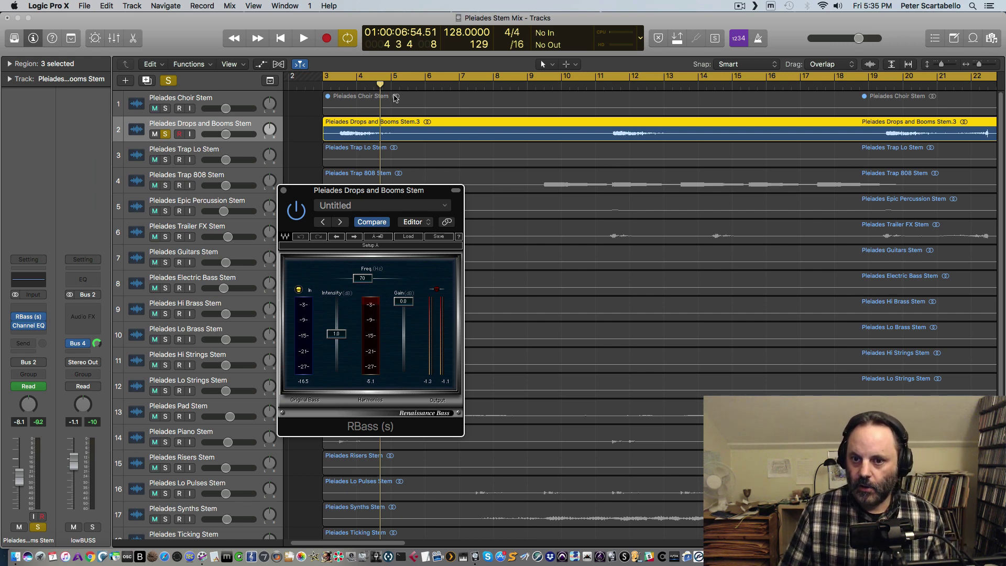
Turn off cycle mode and audition the soloed boom before the drop marker, starting from bar 51, beat 2.
left_click(380, 78)
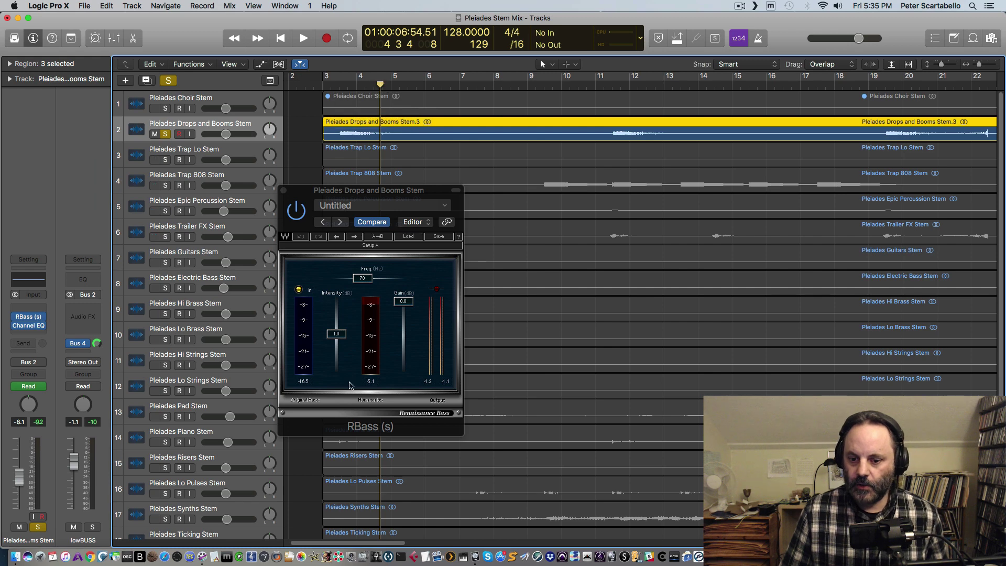
left_click_drag(341, 545, 392, 527)
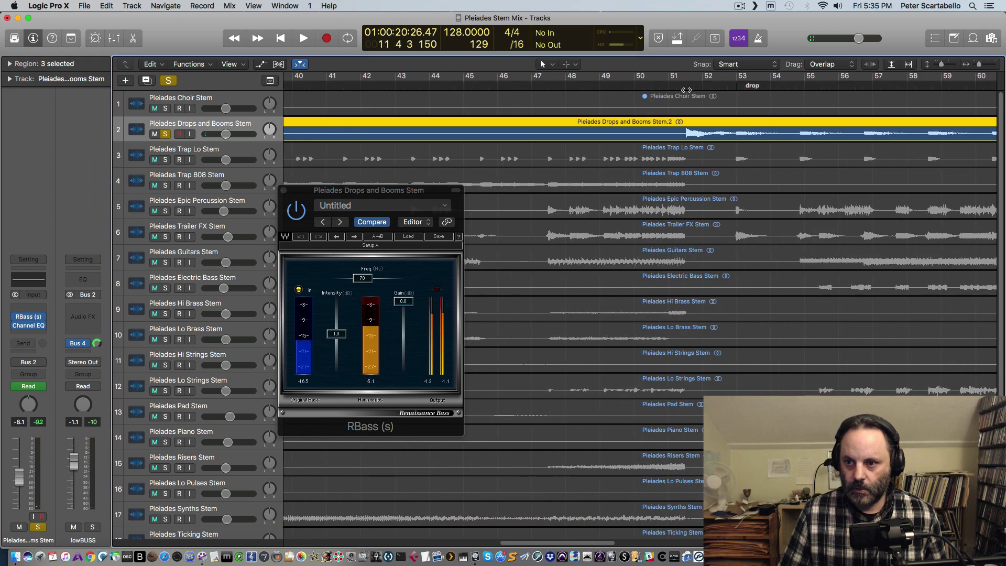
left_click(680, 86)
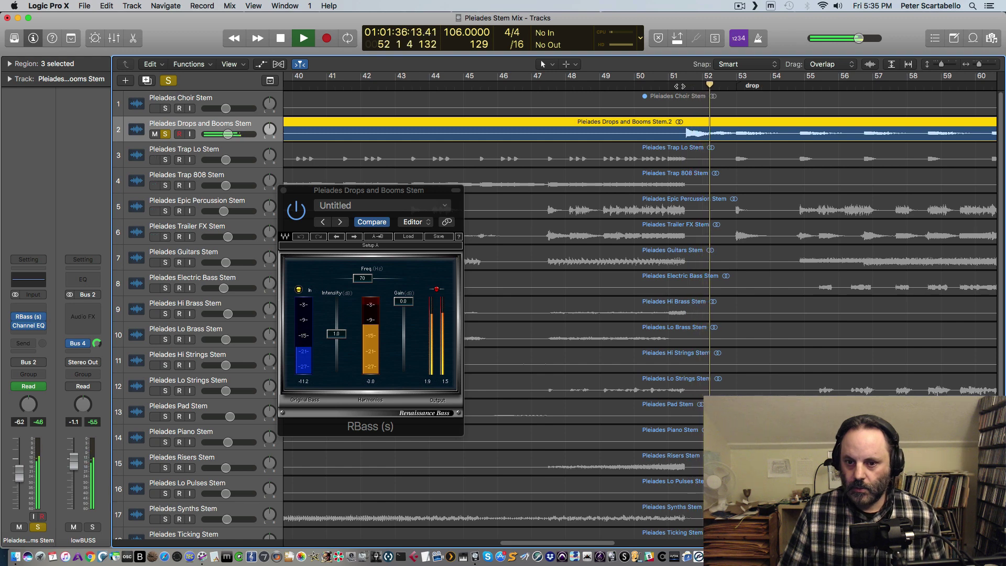
key("space")
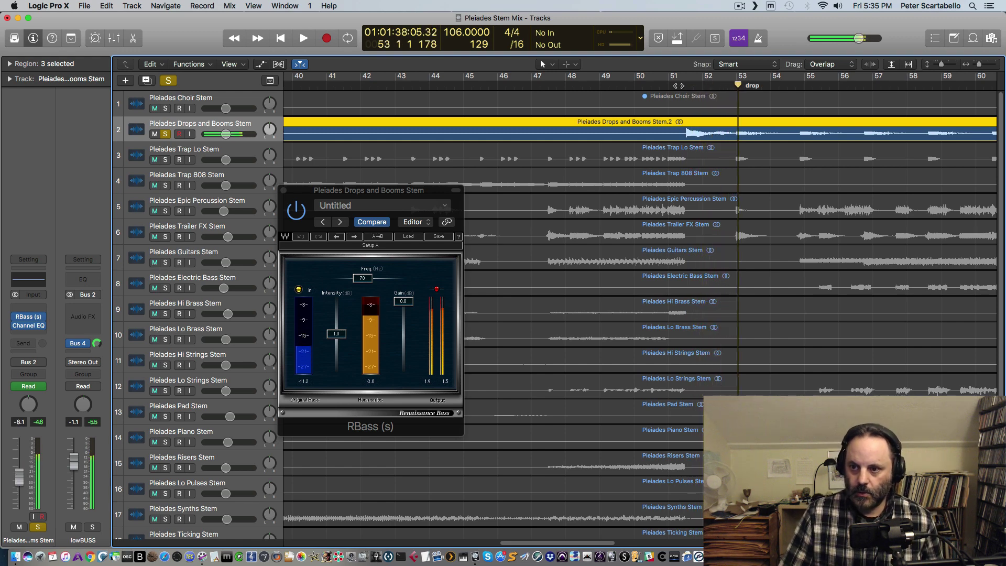
Bypass RBass on the Drops and Booms Stem, replay the boom from bar 51, beat 2, and re-enable the plug-in.
left_click(297, 209)
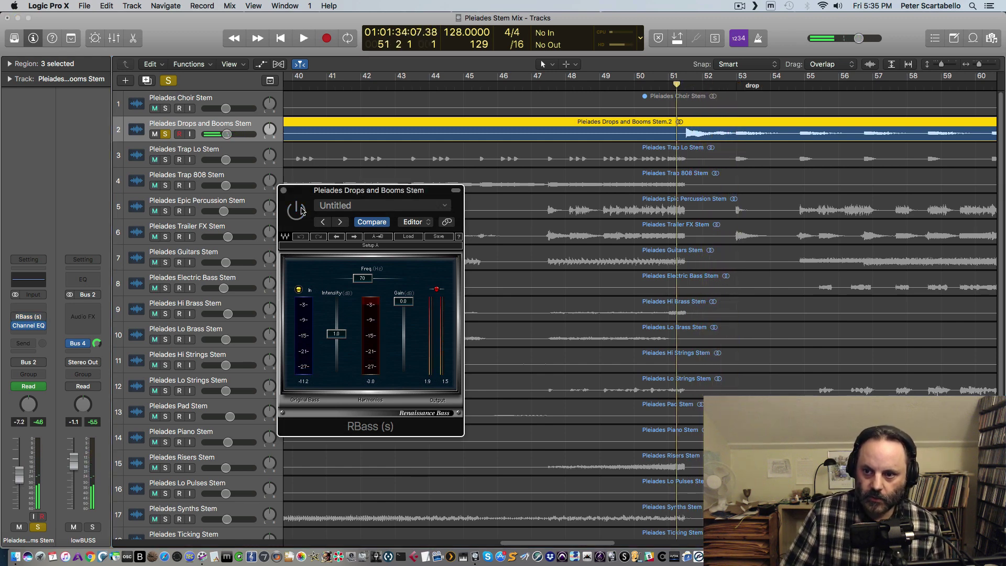
key("space")
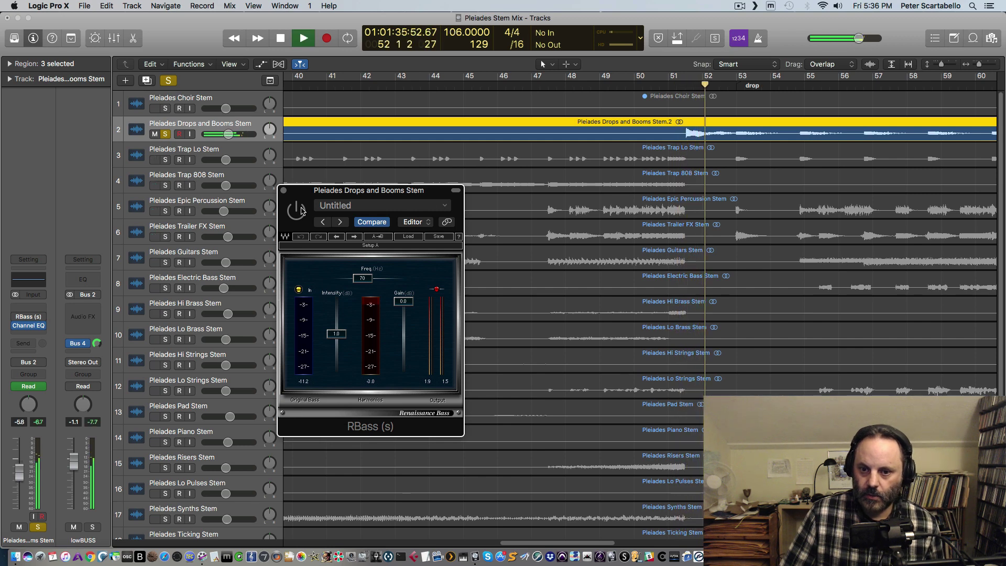
key("space")
left_click(301, 210)
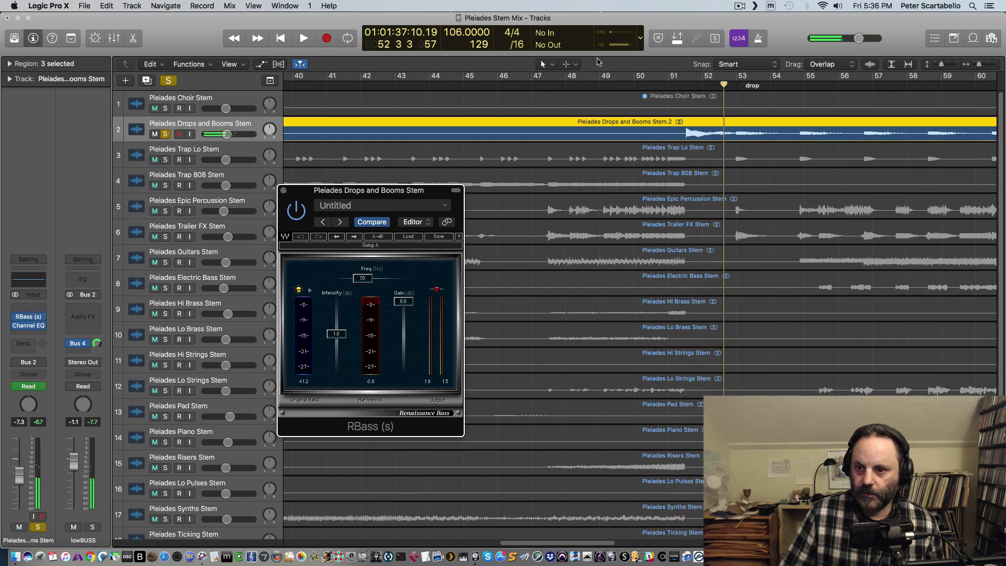
Replay the boom with RBass active from just after bar 51, bypass the plug-in and close its window.
left_click(678, 86)
key("space")
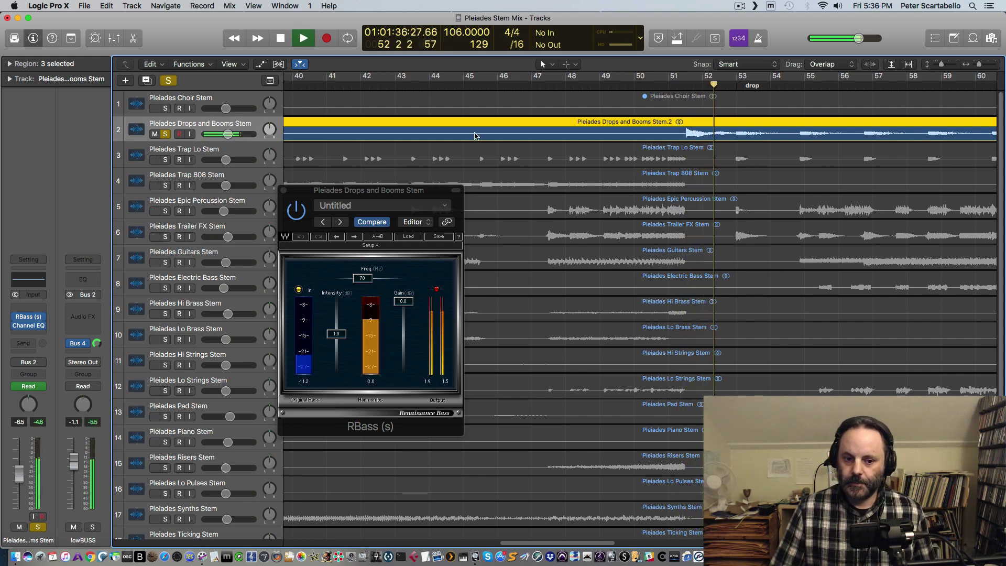
key("space")
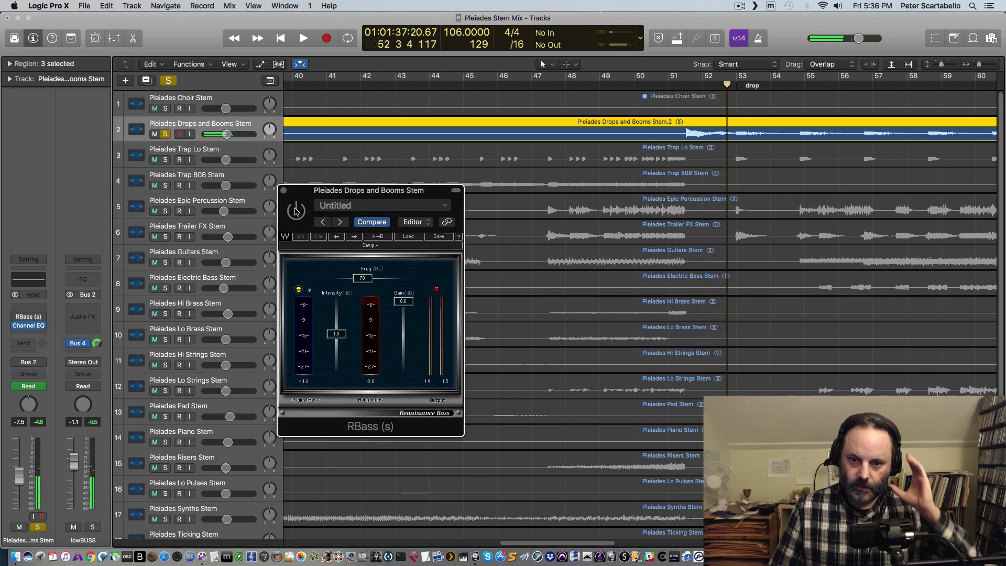
left_click(283, 190)
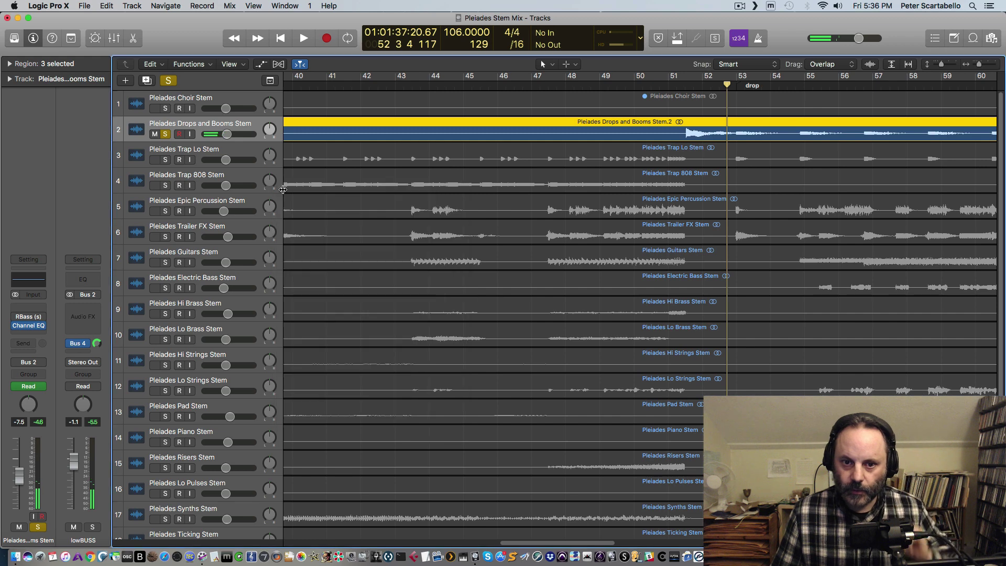
Clear the Drops and Booms solo, solo the Pleiades Trap 808 Stem and play it from bar 40, beat 4.
left_click(187, 152)
left_click(318, 95)
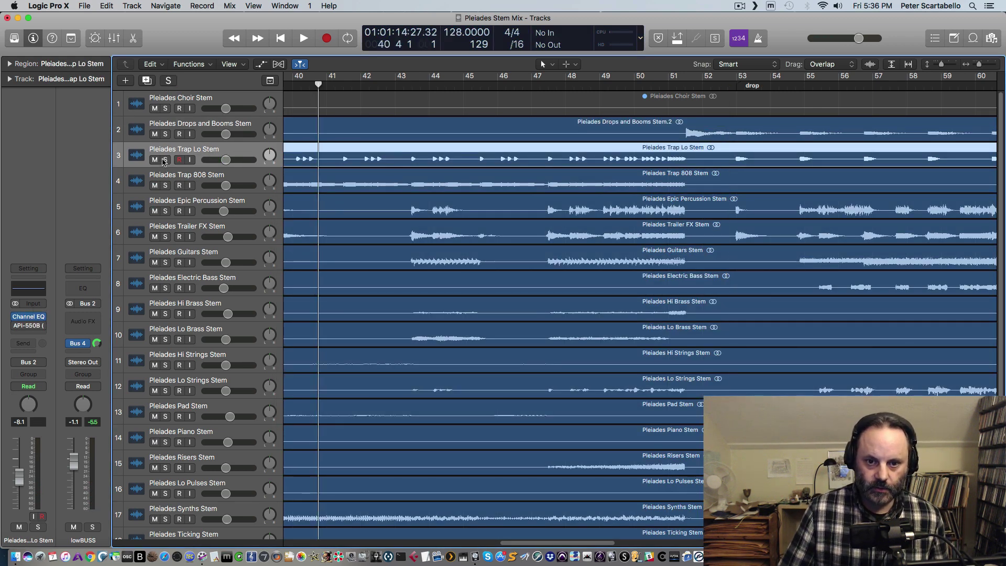
left_click(178, 175)
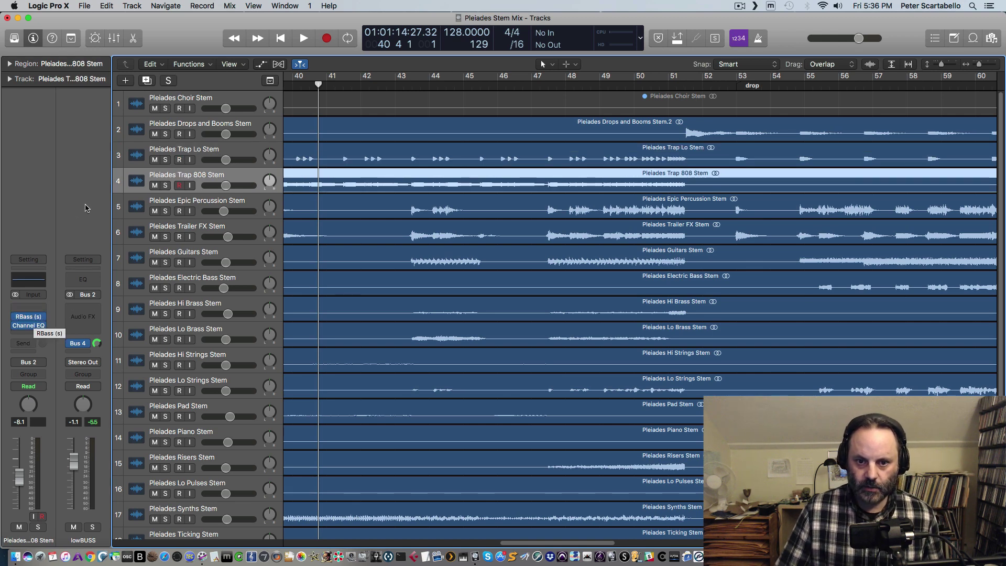
left_click(165, 185)
key("space")
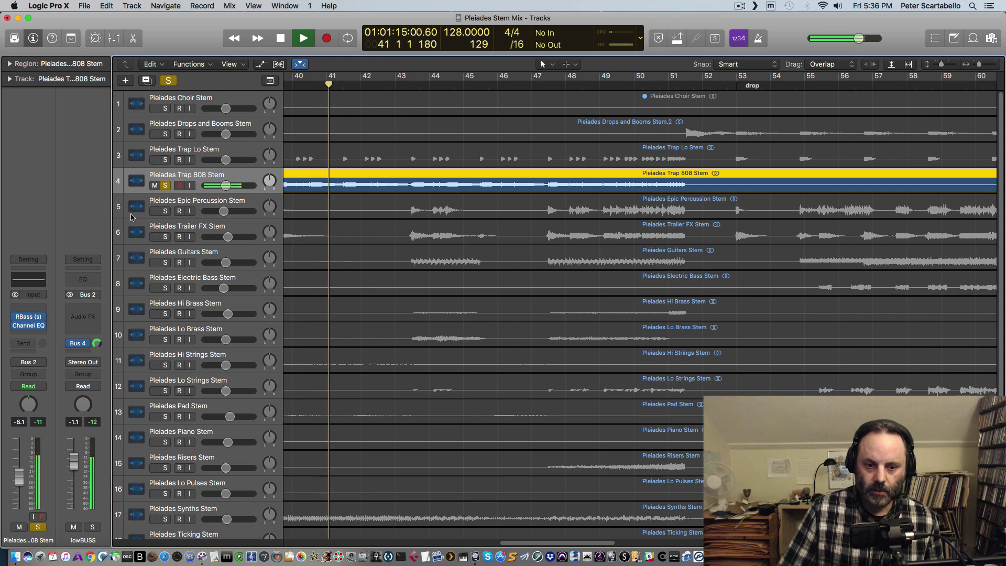
Open RBass on the Trap 808 Stem and compare the sound during playback by bypassing and re-enabling the plug-in.
left_click(27, 318)
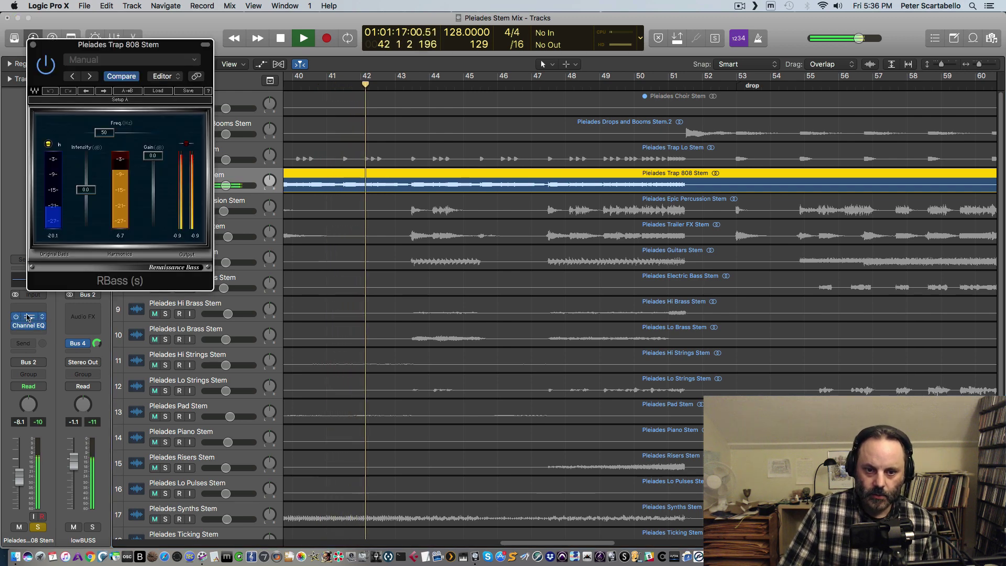
left_click(47, 67)
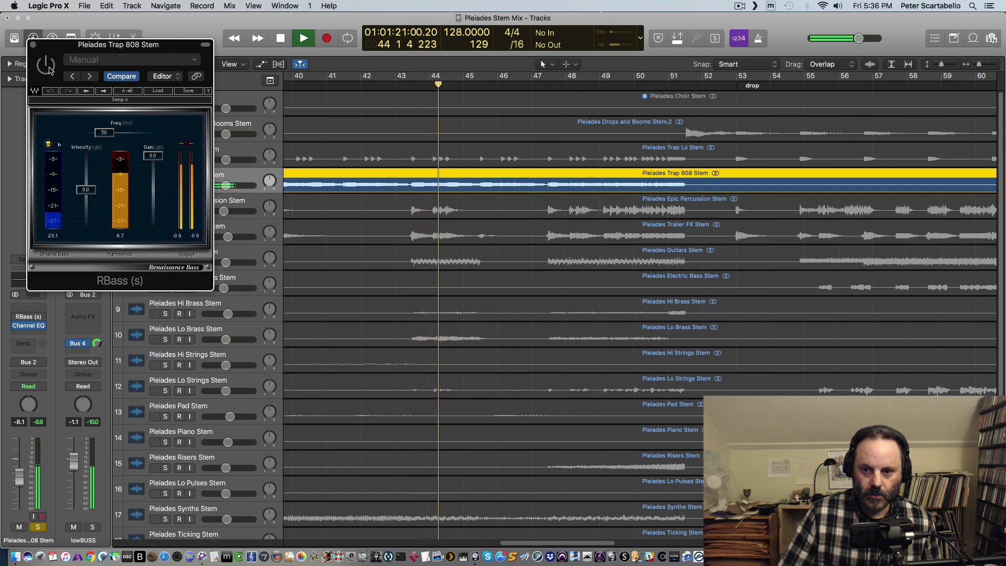
left_click(48, 67)
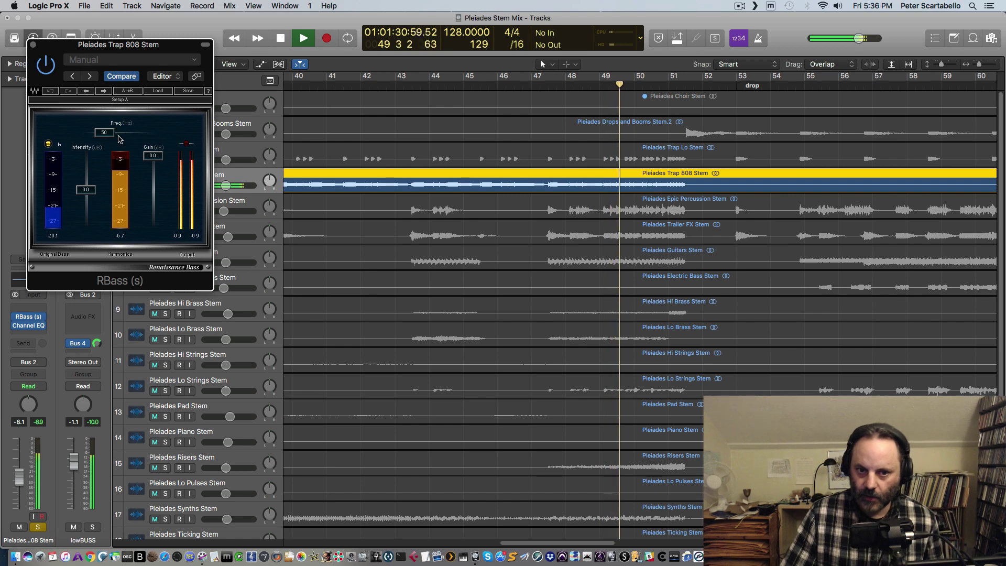
Stop the Trap 808 playback, set the playhead at bar 43 and solo the Pleiades Epic Percussion Stem.
key("space")
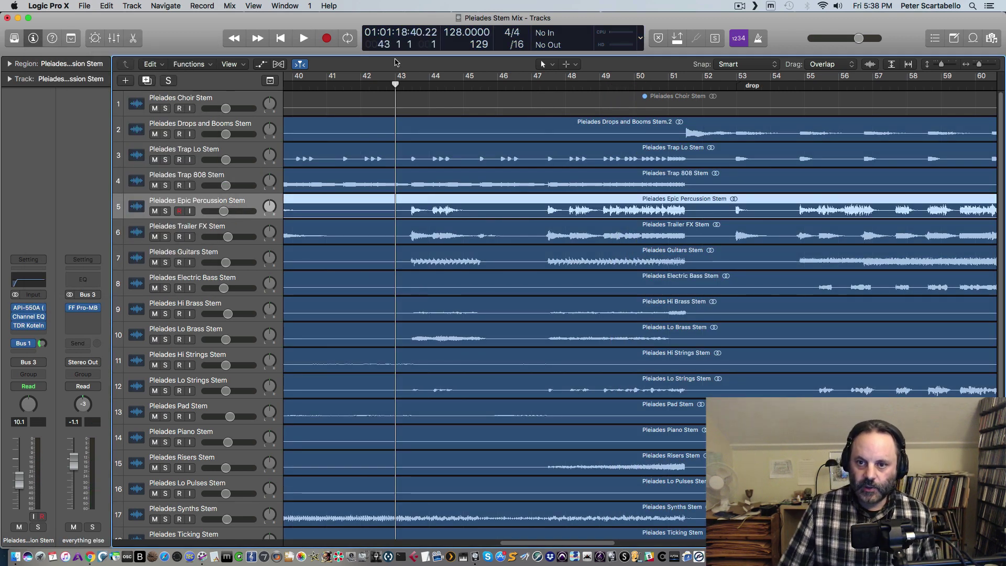
left_click_drag(394, 85, 399, 84)
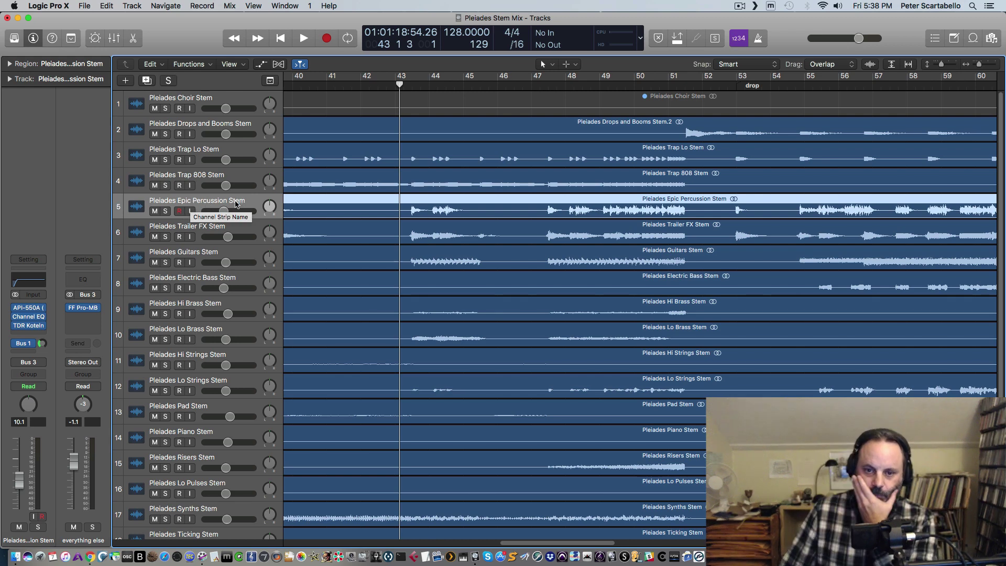
left_click(208, 226)
left_click(204, 202)
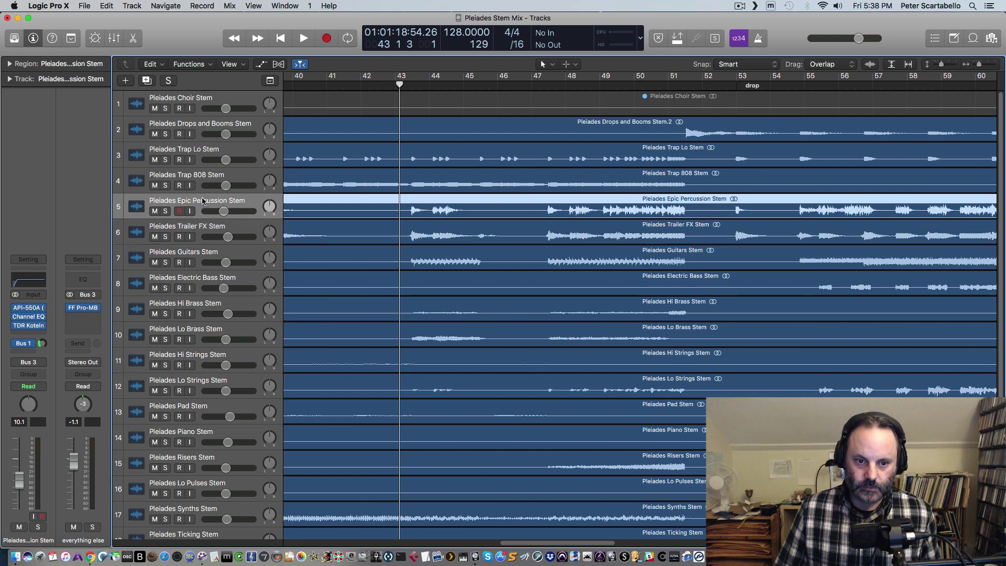
left_click(166, 211)
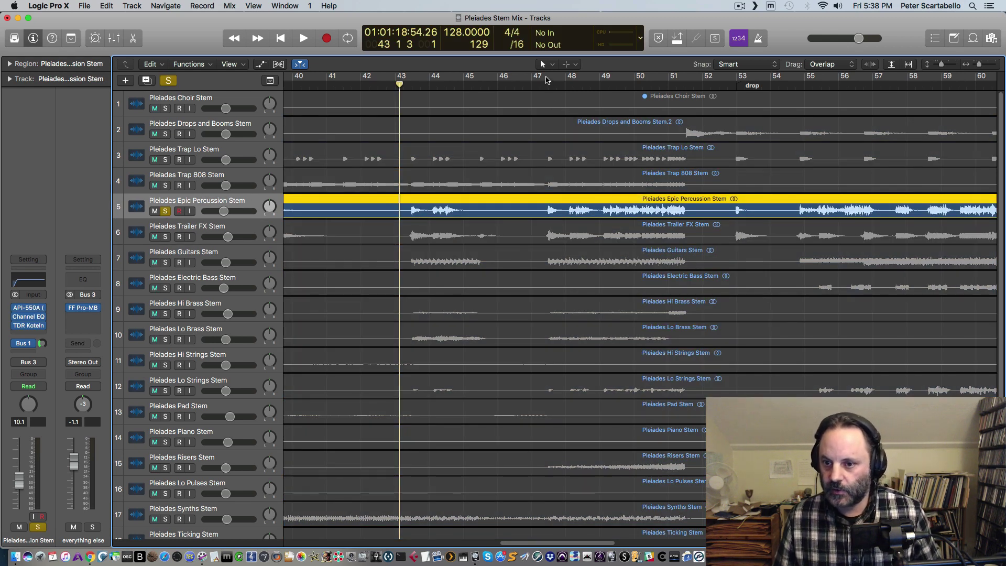
Set a cycle range from bar 47 to just before bar 52 and audition the soloed percussion.
left_click_drag(545, 80, 707, 81)
key("space")
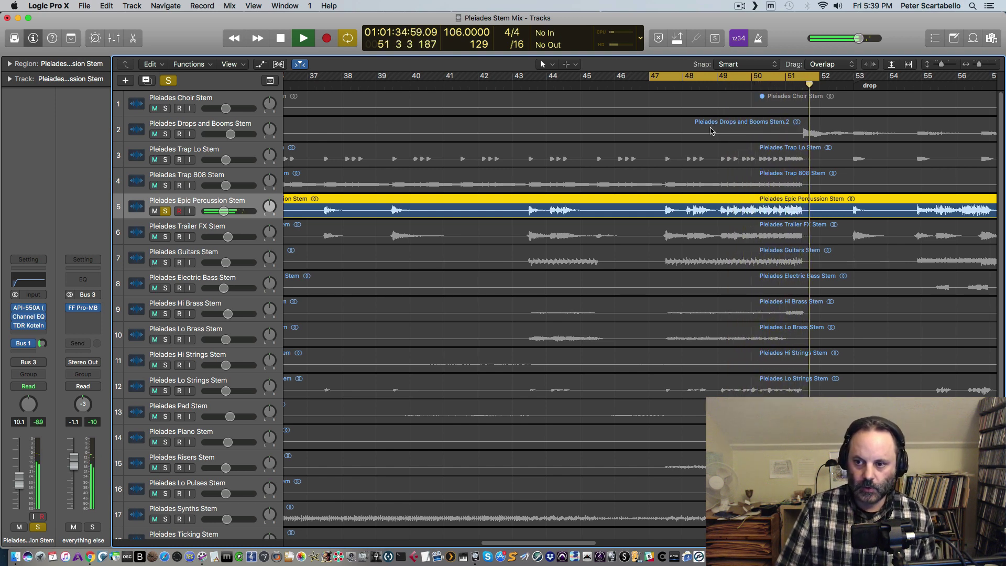
key("space")
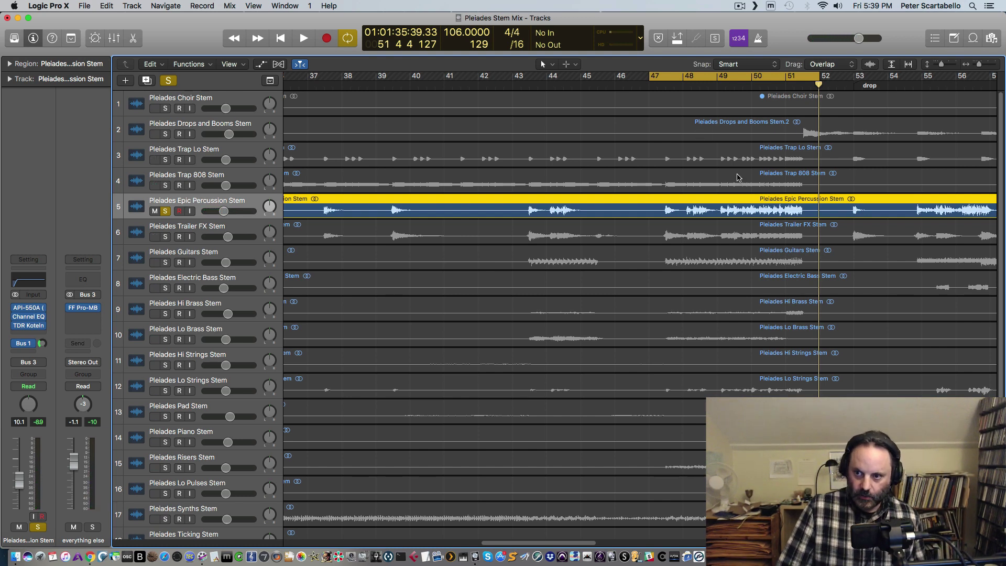
key("space")
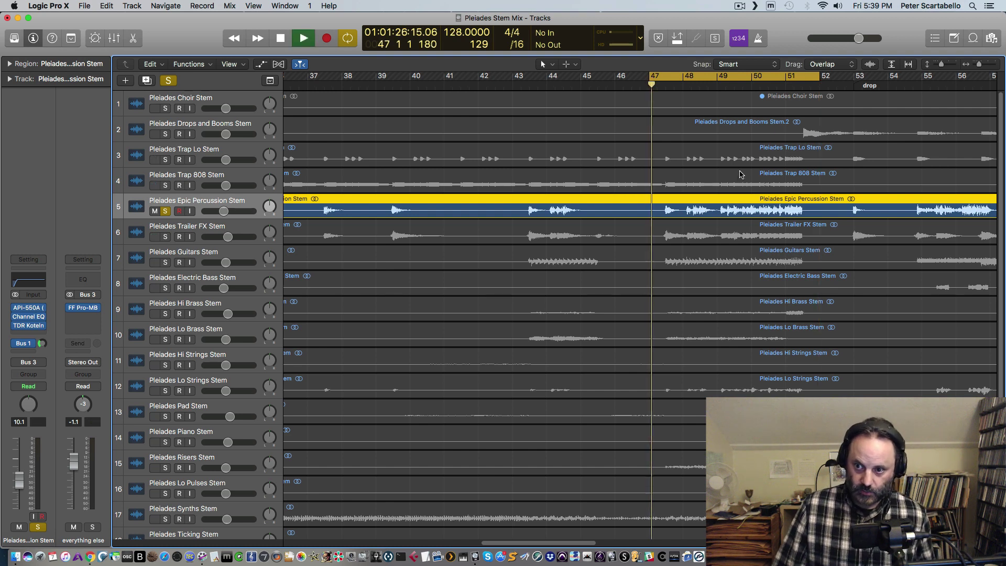
key("space")
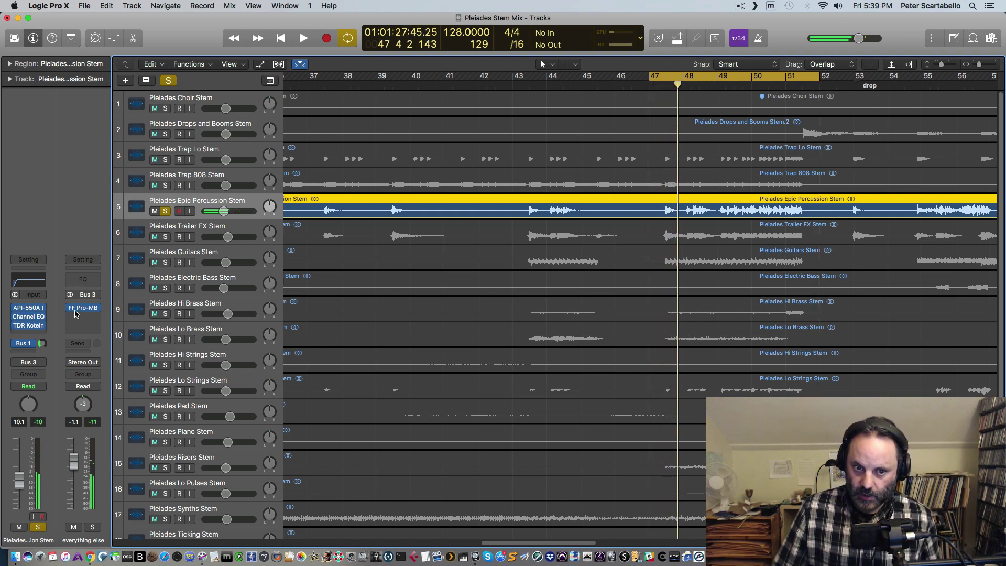
Inspect the low-cut filter in the Epic Percussion Stem's Channel EQ, then close the plug-in window.
mouse_move(26, 310)
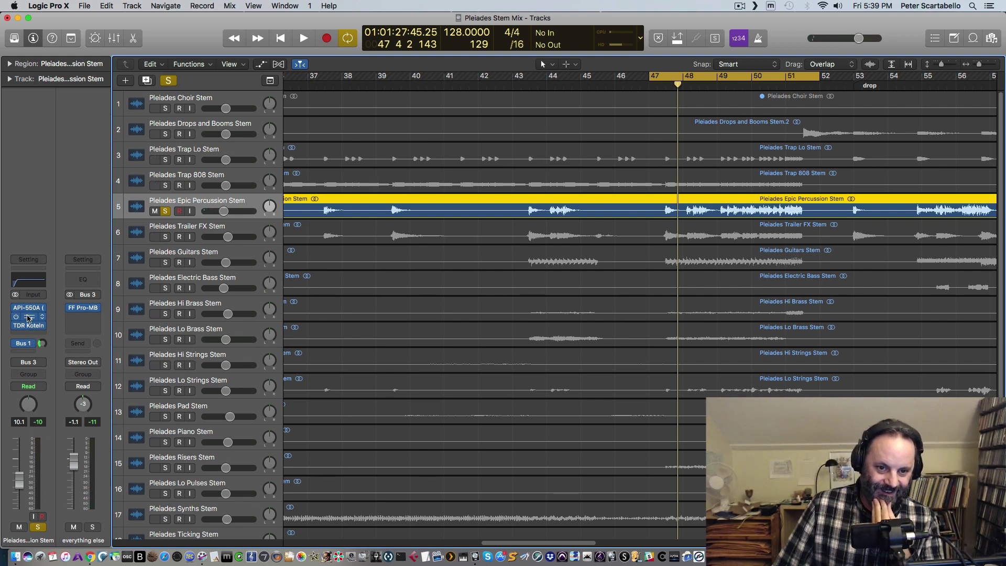
left_click(29, 317)
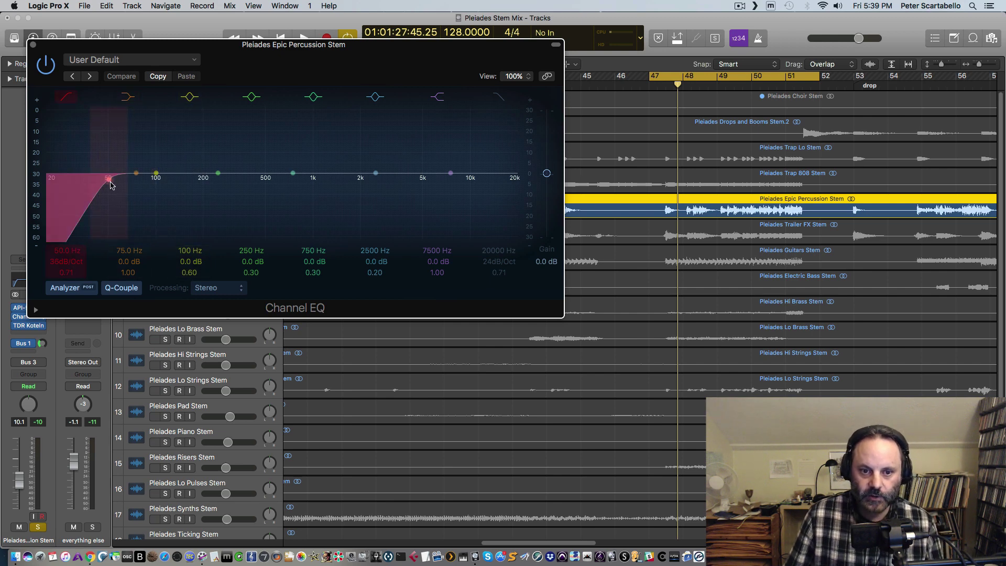
left_click(34, 45)
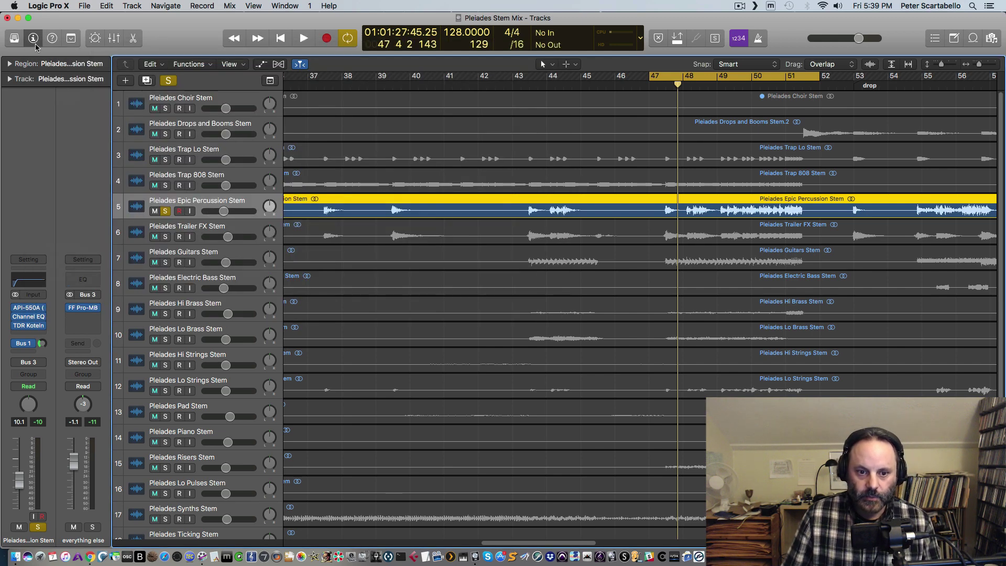
Examine the API-550A equalizer on the Epic Percussion Stem while playing the cycle, then stop and close its window.
left_click(33, 310)
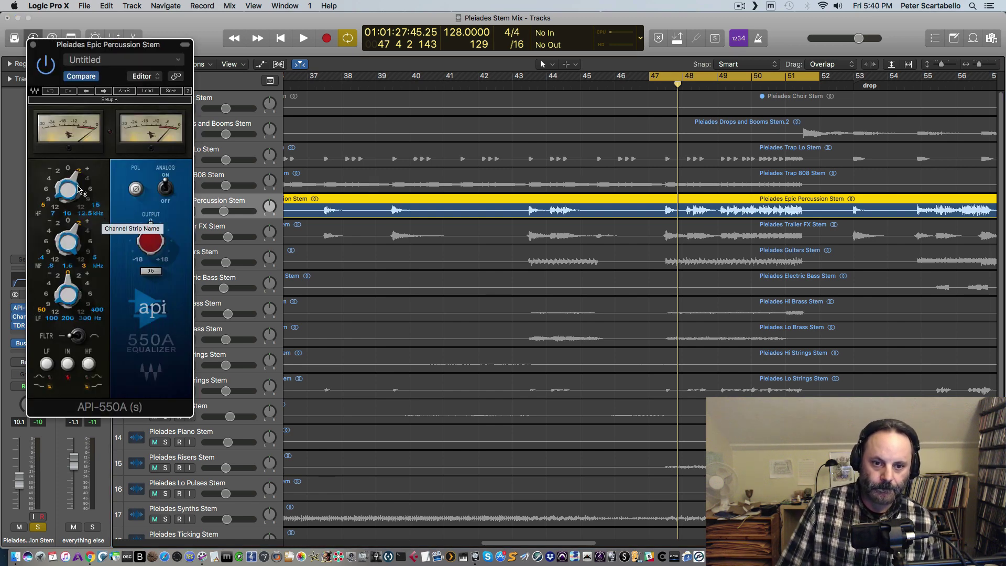
mouse_move(76, 178)
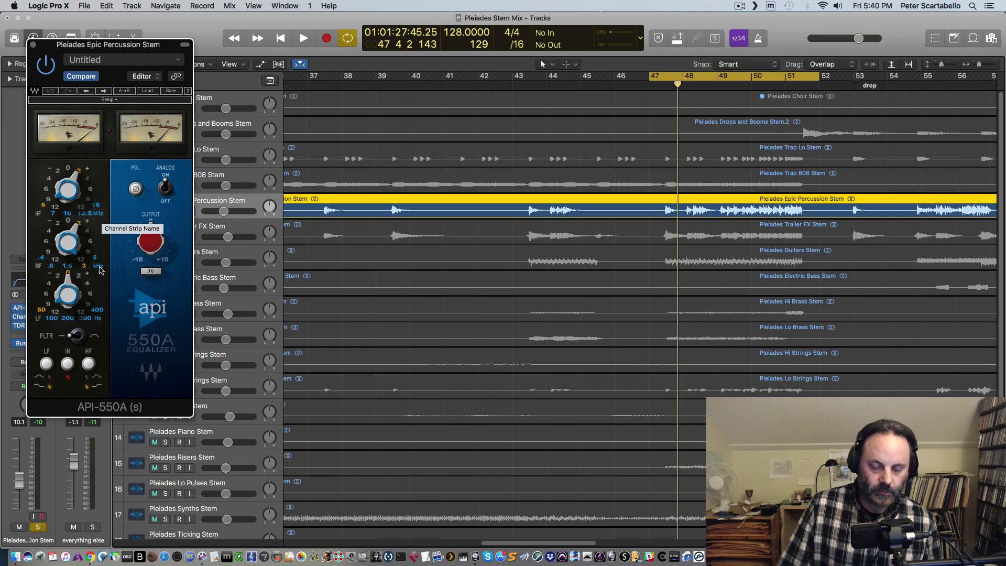
key("space")
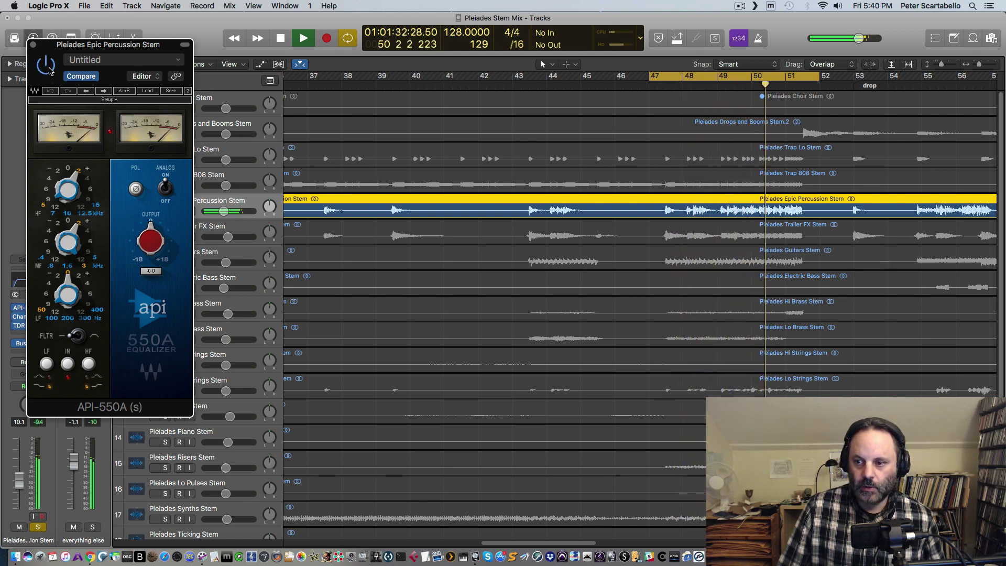
key("space")
left_click(33, 45)
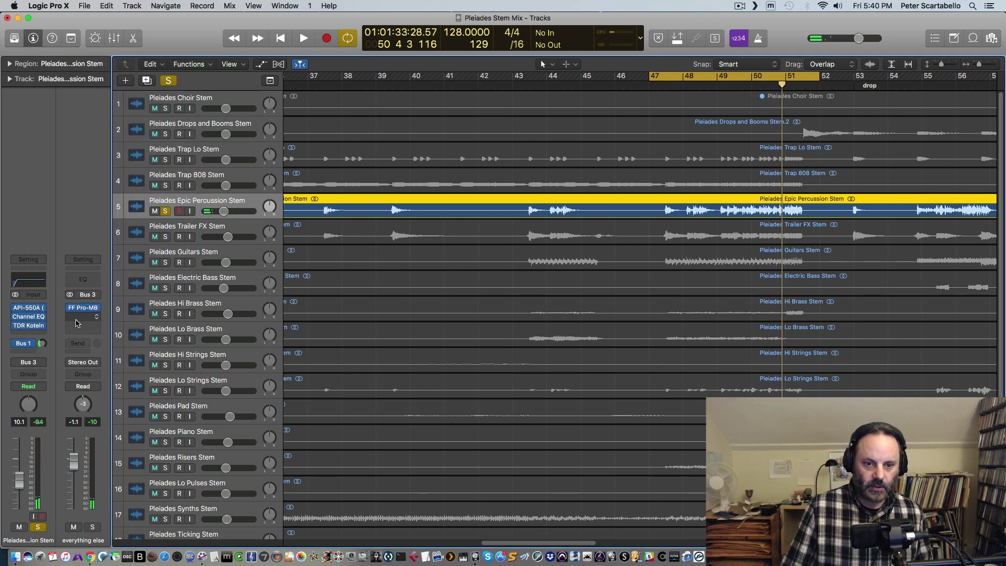
Check the percussion's Bus 1 send level and inspect the Aphex Vintage Exciter settings on the exciter bus.
left_click(26, 344)
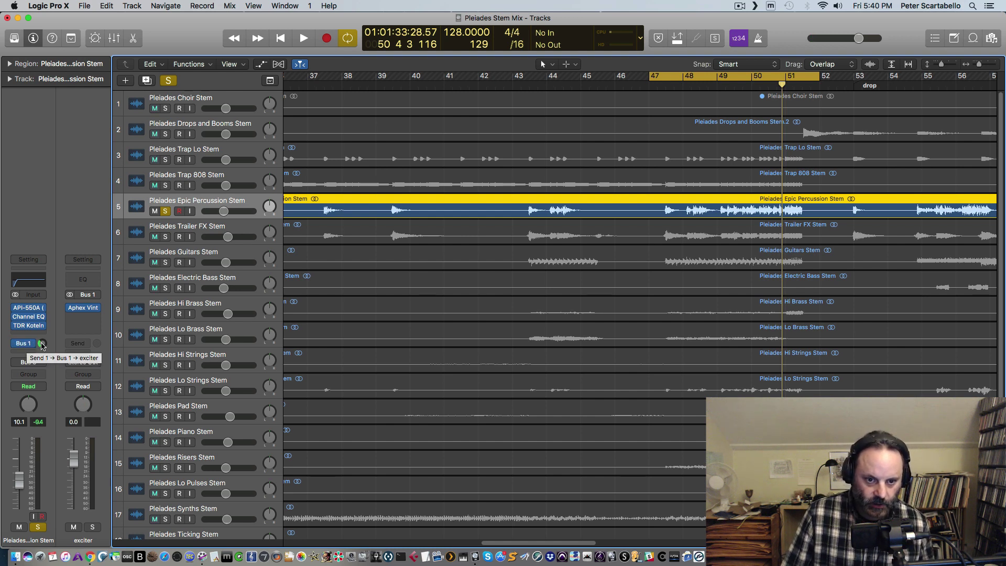
left_click_drag(43, 344, 43, 343)
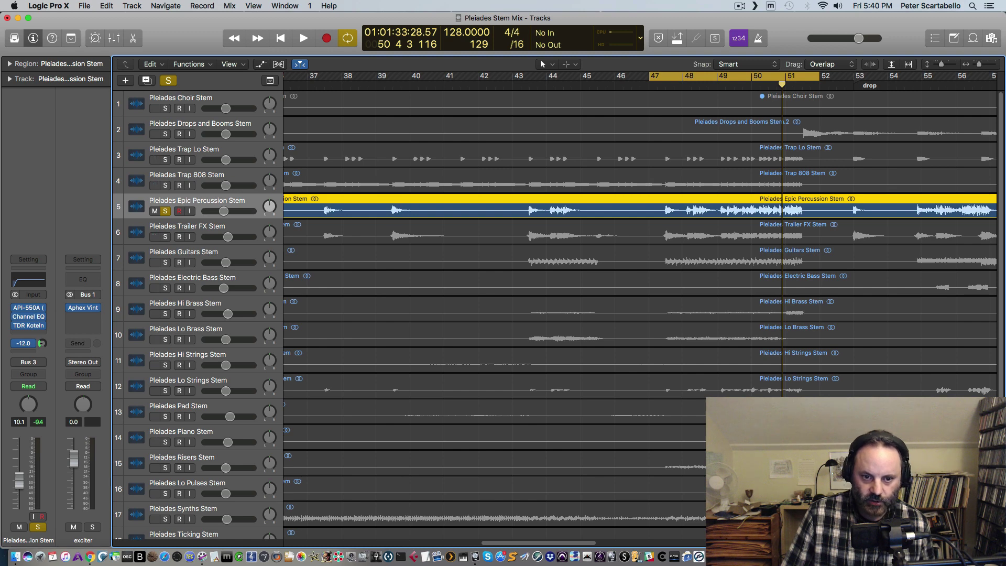
left_click(89, 311)
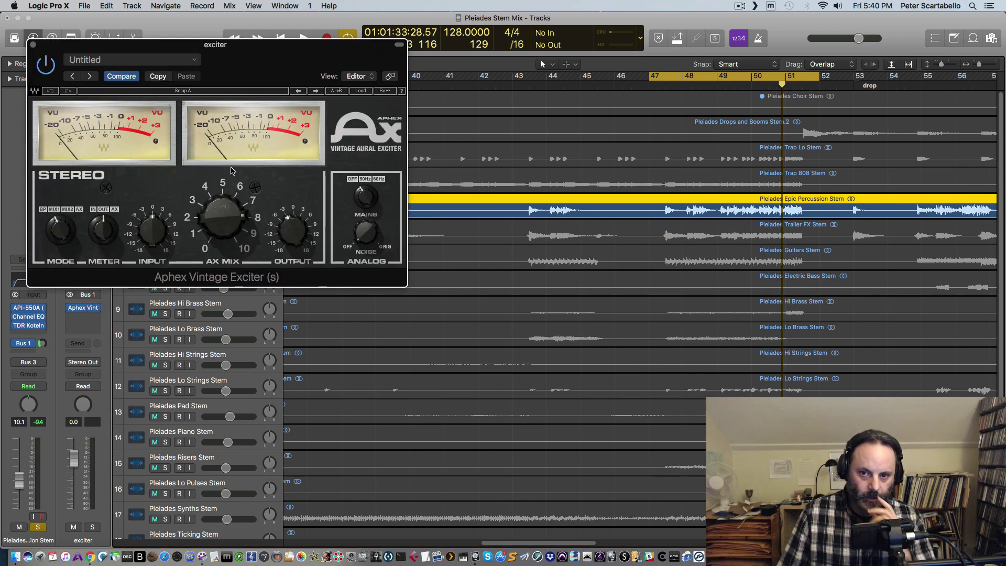
left_click(33, 46)
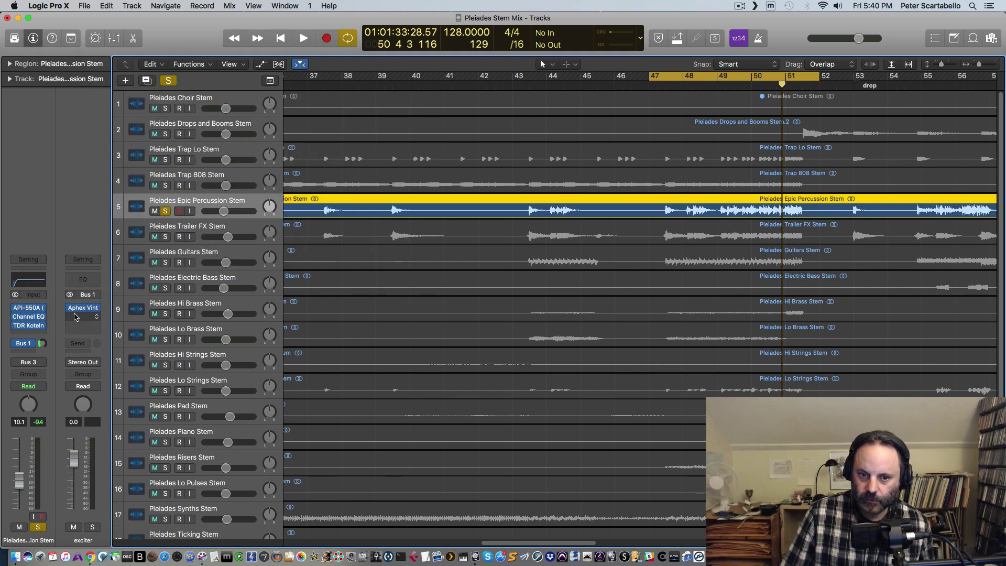
mouse_move(87, 311)
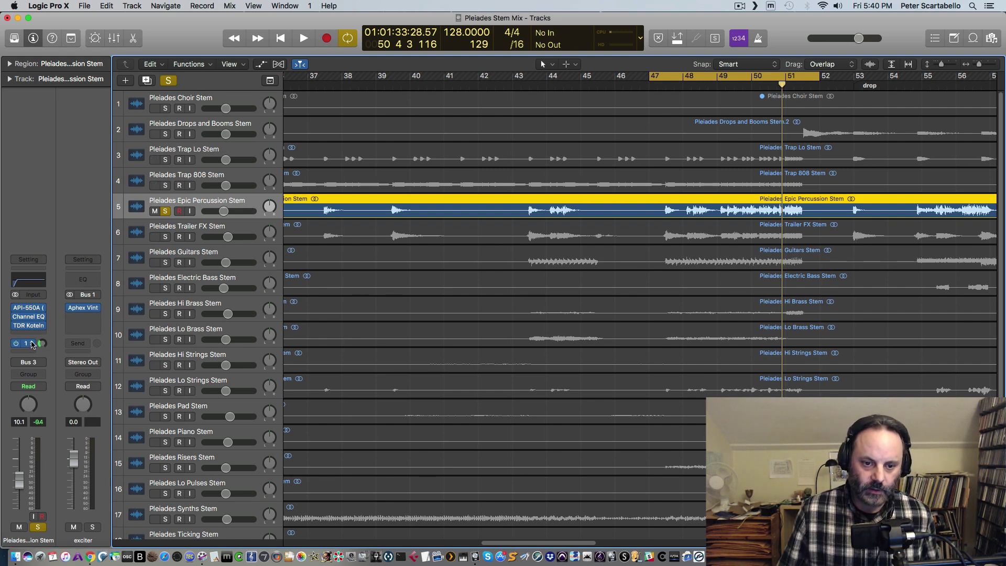
left_click(83, 307)
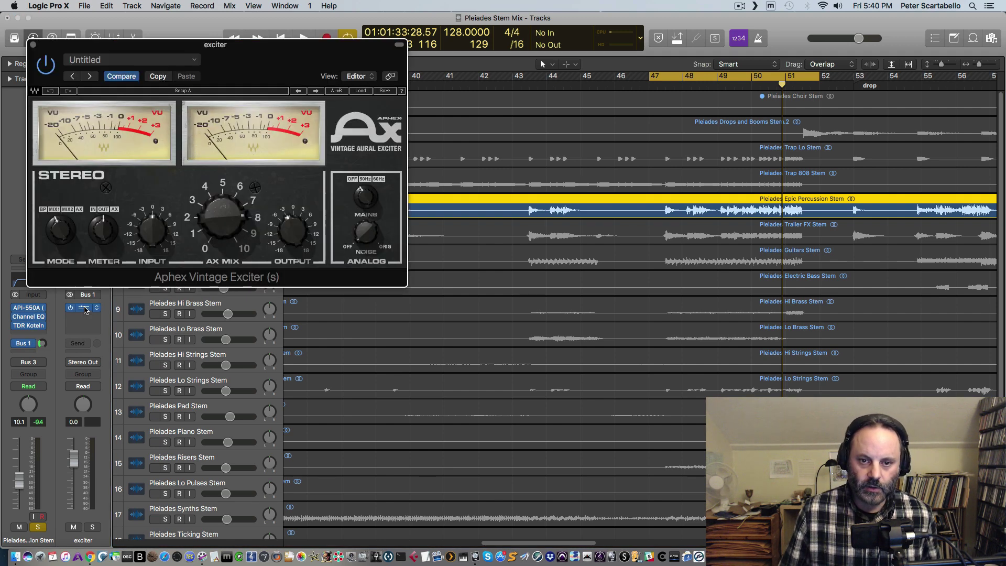
left_click(32, 46)
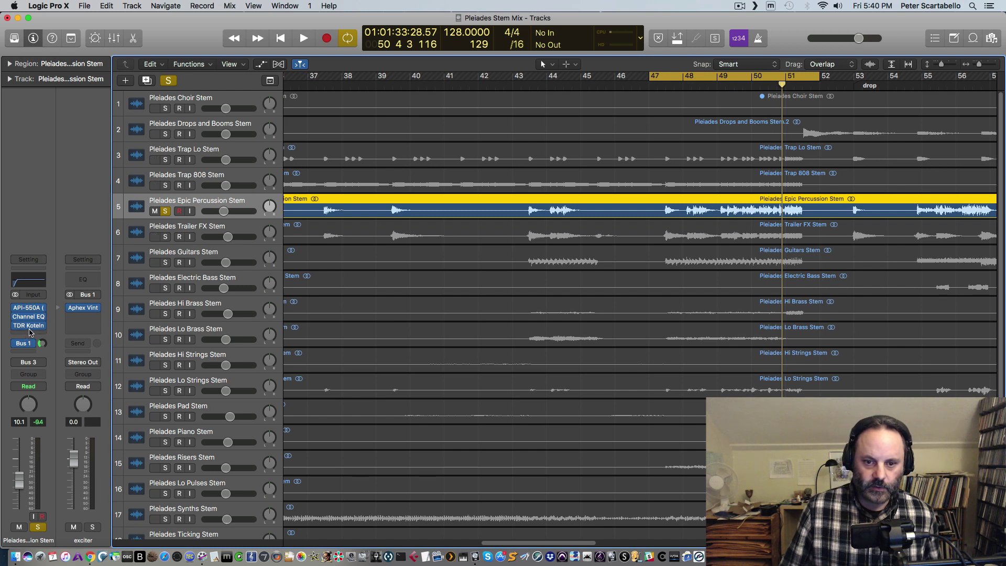
Compare the looped percussion with the Aphex Vintage Exciter bypassed and re-enabled.
key("space")
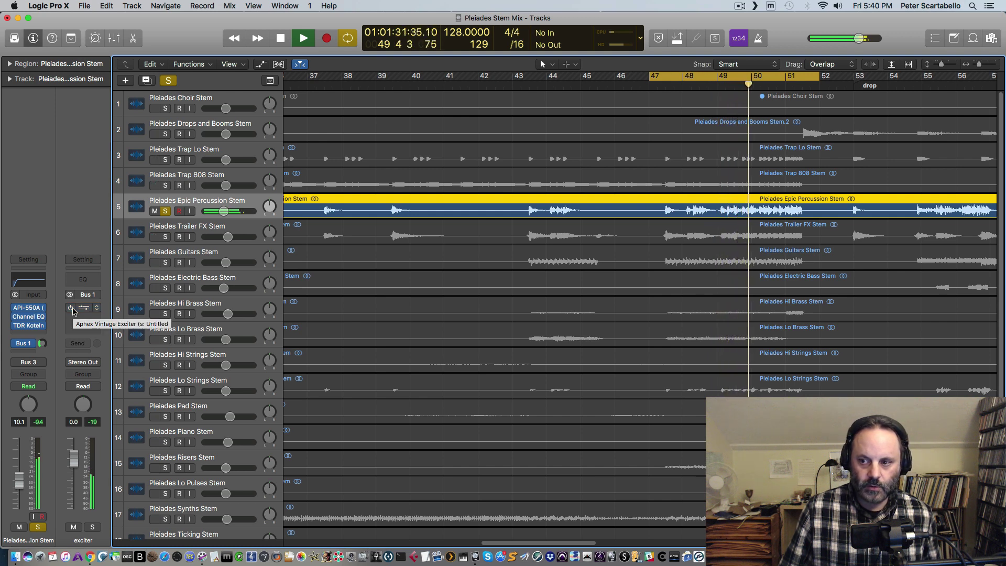
left_click(71, 308)
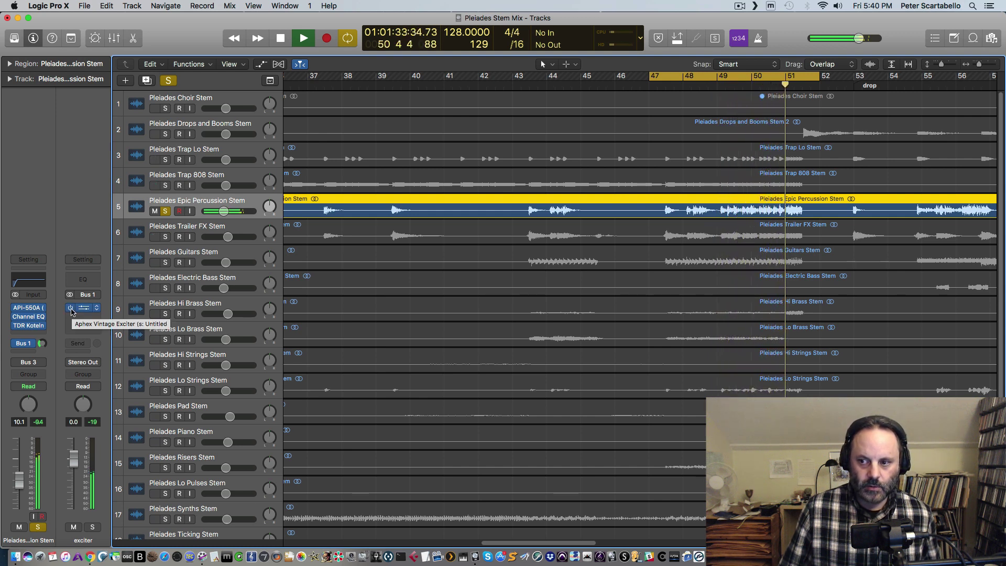
key("space")
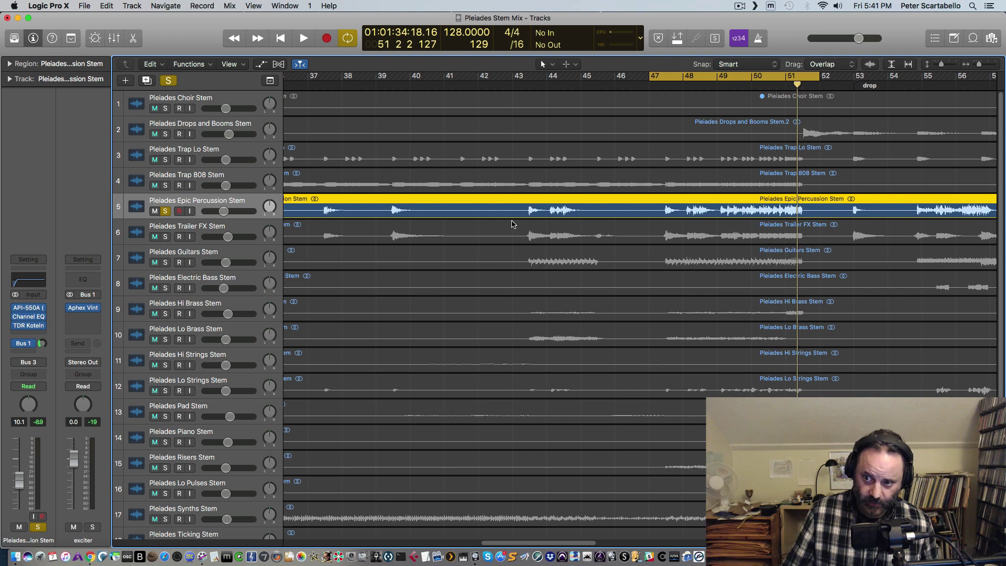
key("space")
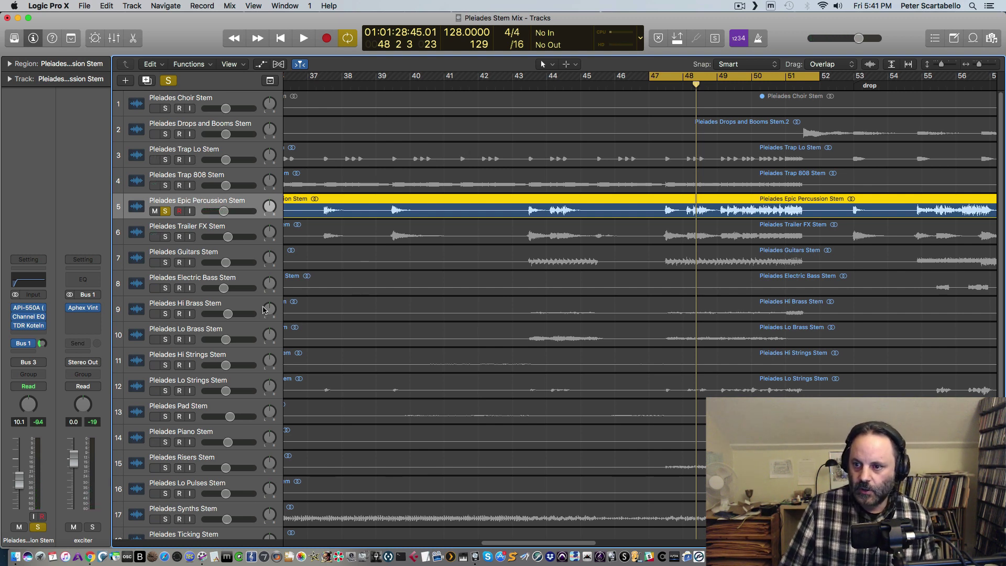
Open TDR Kotelnikov on the Epic Percussion Stem and move its window clear of the channel strips to examine the settings.
mouse_move(34, 326)
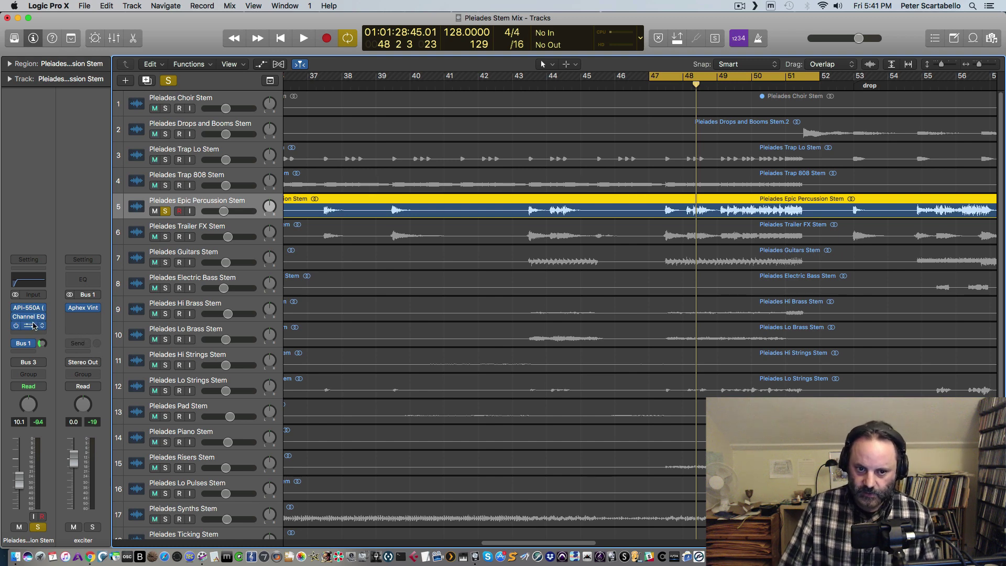
left_click(29, 326)
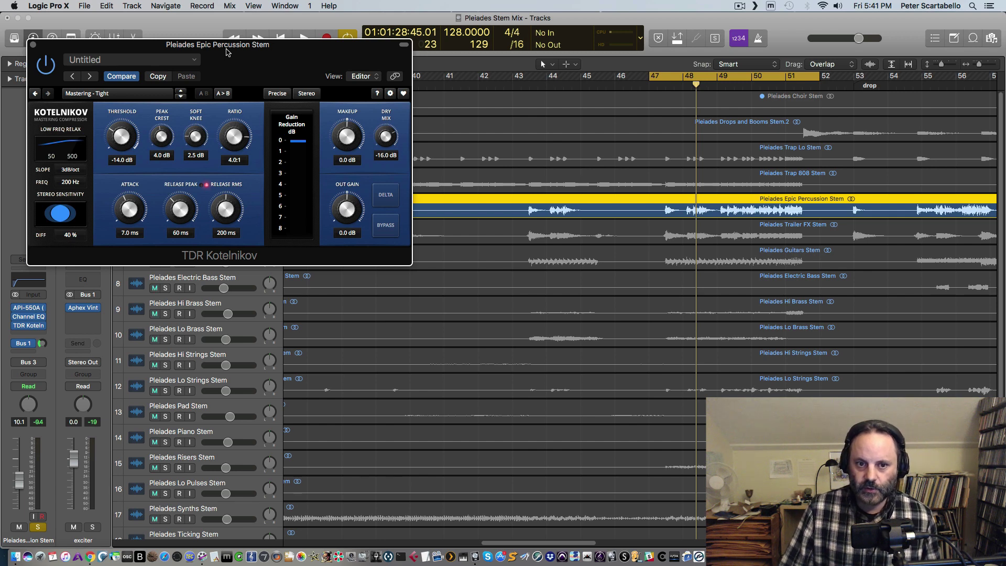
left_click_drag(226, 51, 225, 61)
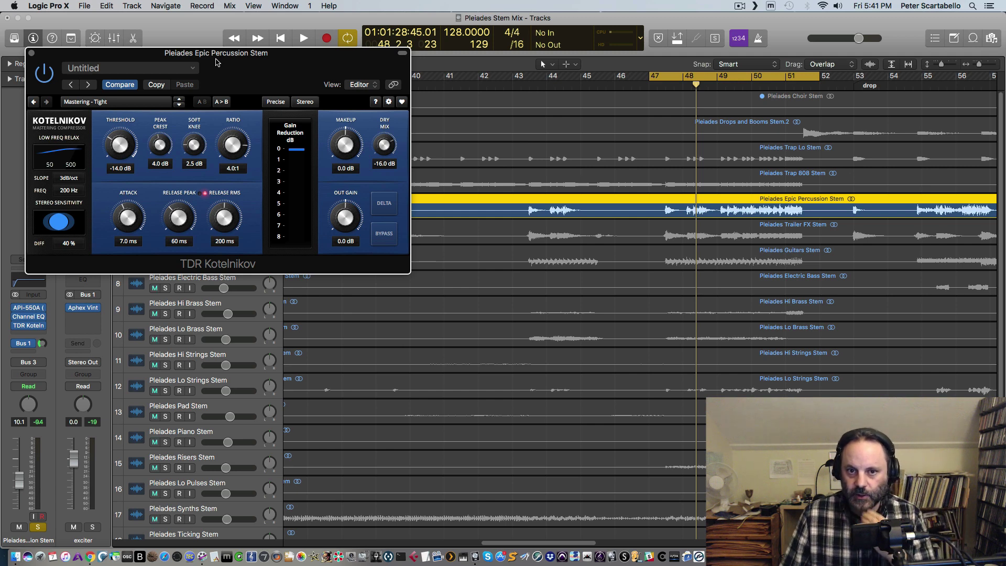
left_click_drag(215, 60, 211, 58)
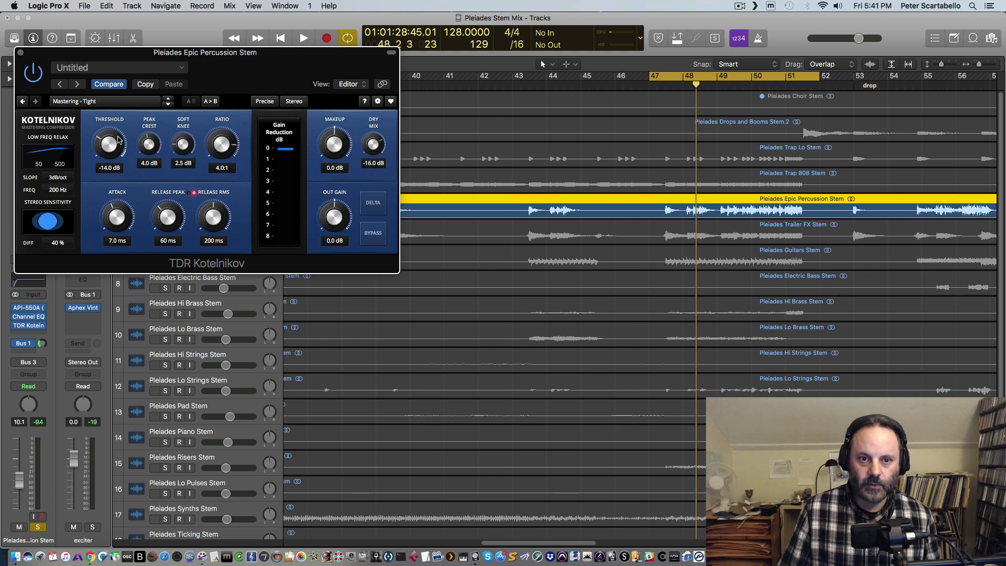
left_click_drag(152, 56, 289, 80)
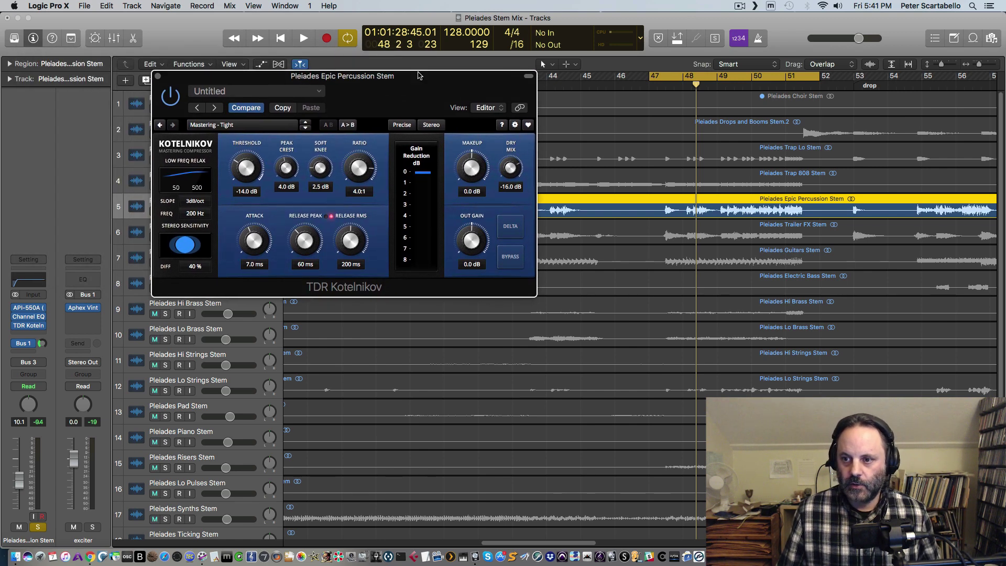
Play the cycle from bar 47, comparing the percussion with TDR Kotelnikov bypassed and re-enabled, then stop playback.
double_click(652, 80)
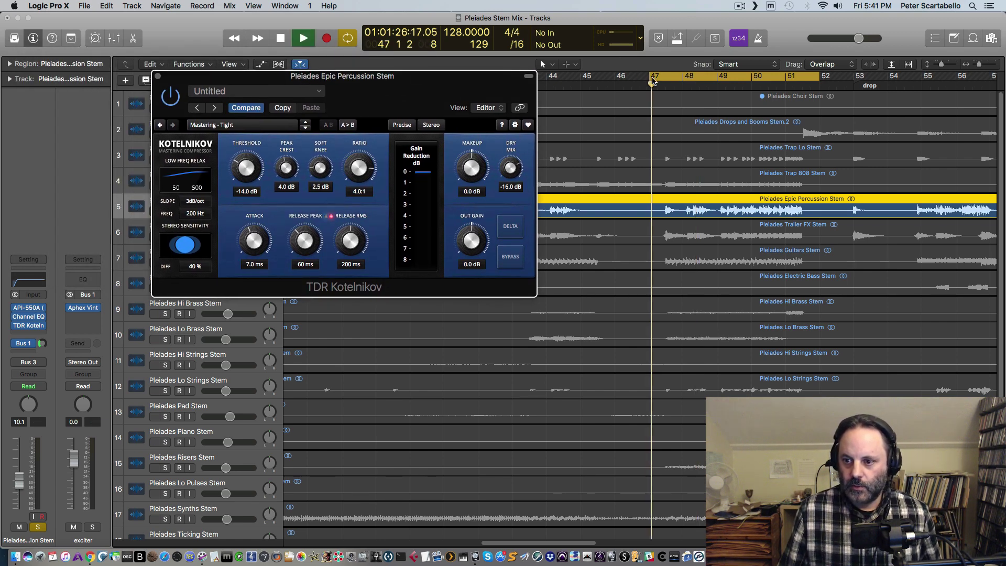
left_click(171, 97)
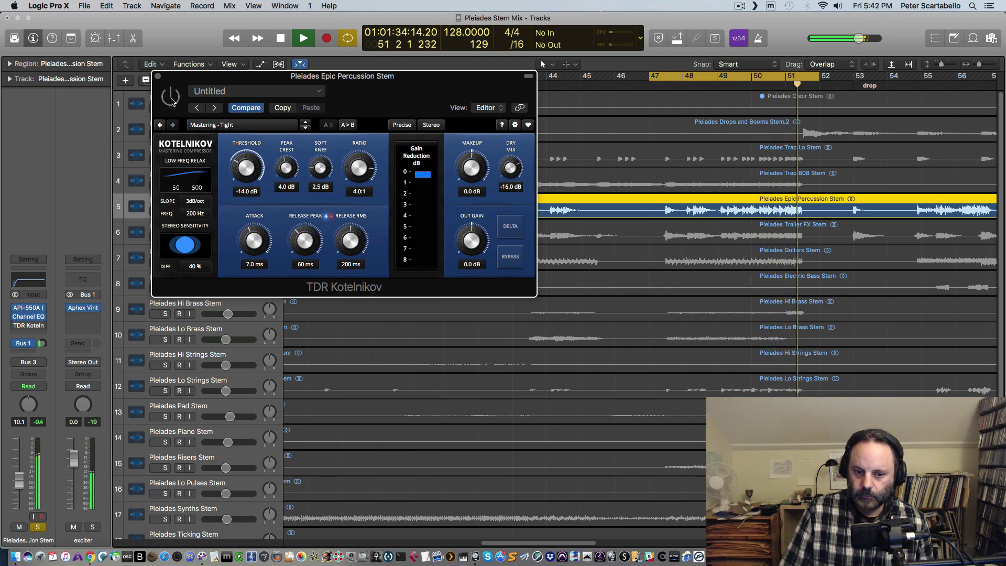
key("space")
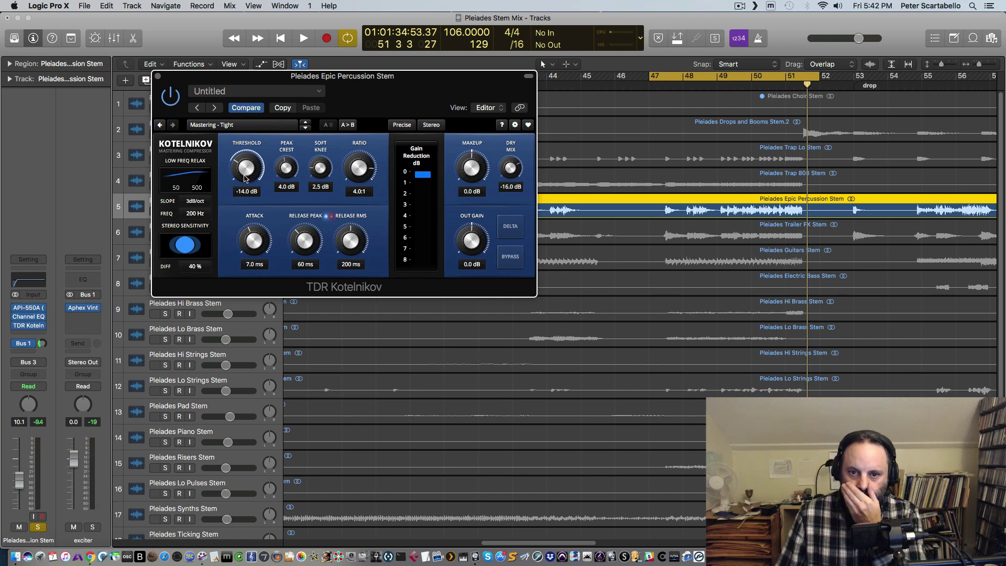
Replay sections of the soloed percussion cycle to examine TDR Kotelnikov's gain reduction meter.
key("space")
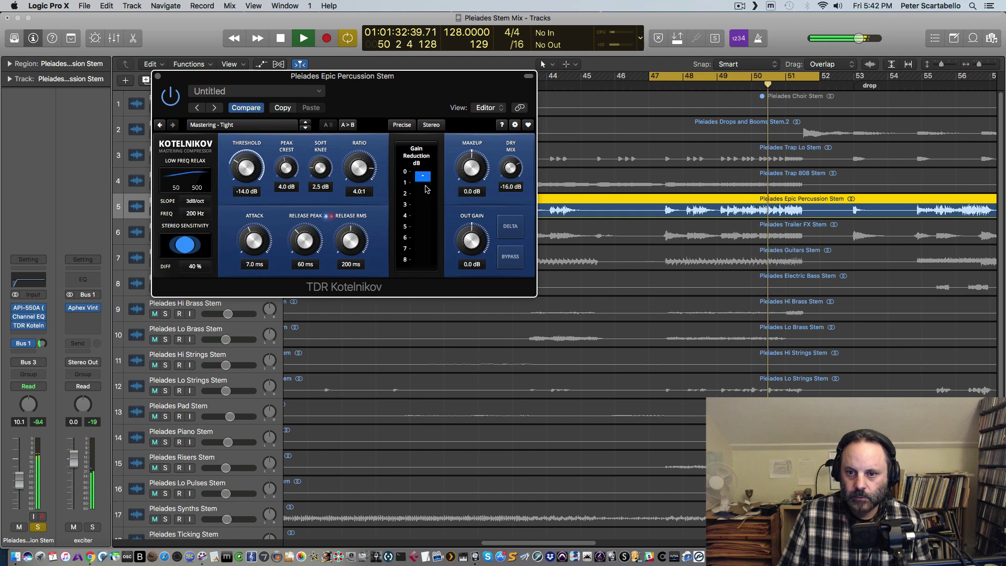
key("space")
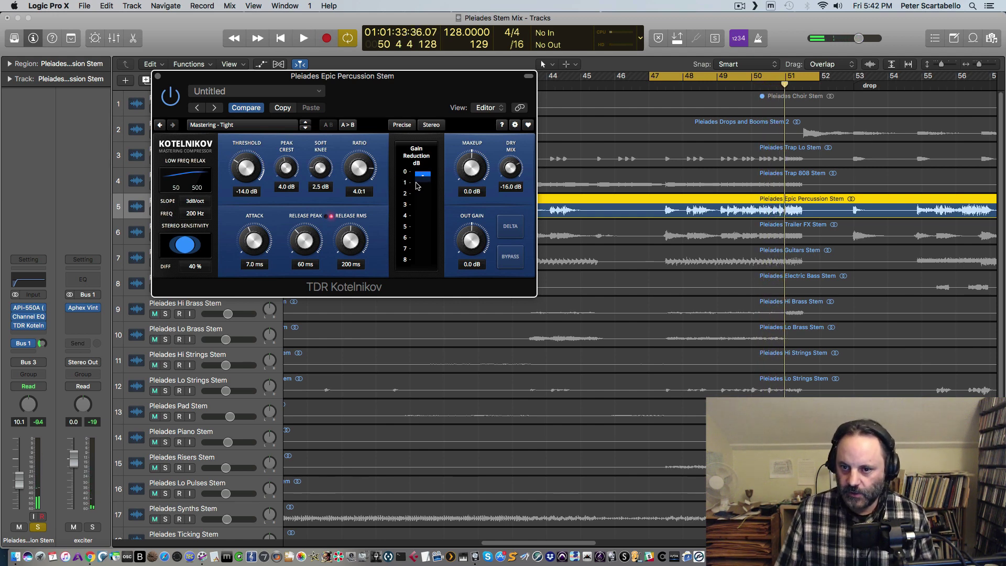
key("space")
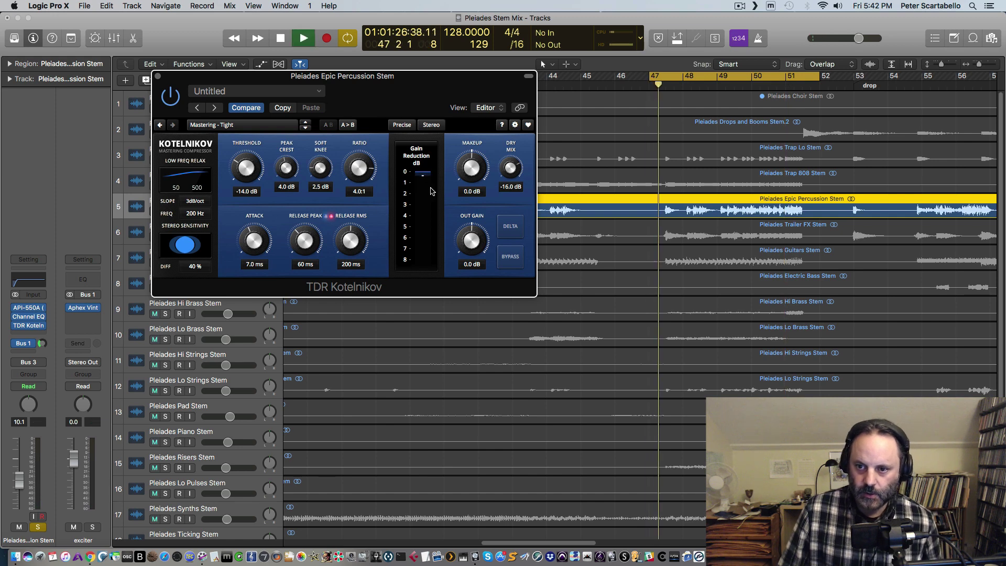
key("space")
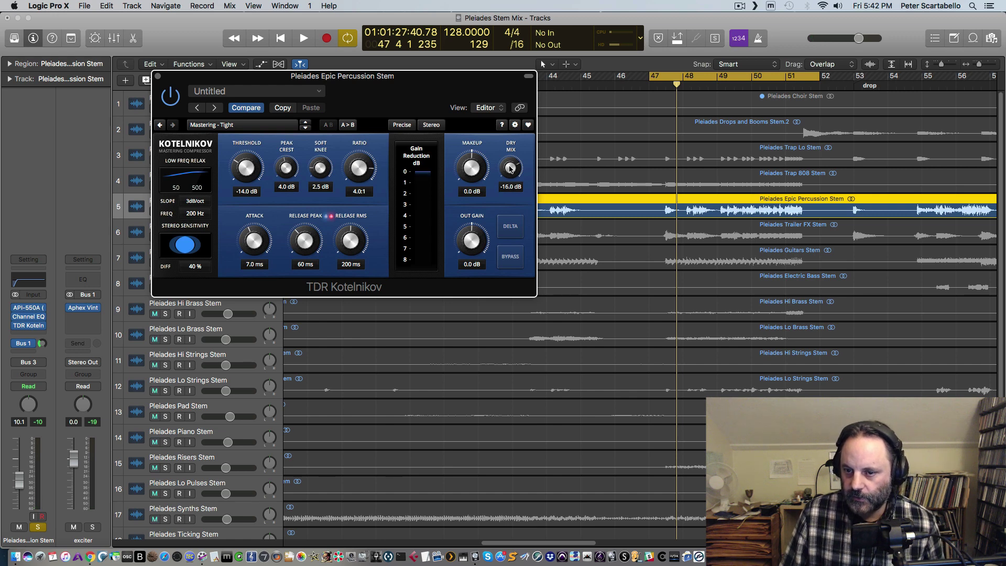
Compare TDR Kotelnikov's dry mix turned off with -16.0 dB during looped playback, then close the compressor's window.
left_click_drag(511, 168, 572, 424)
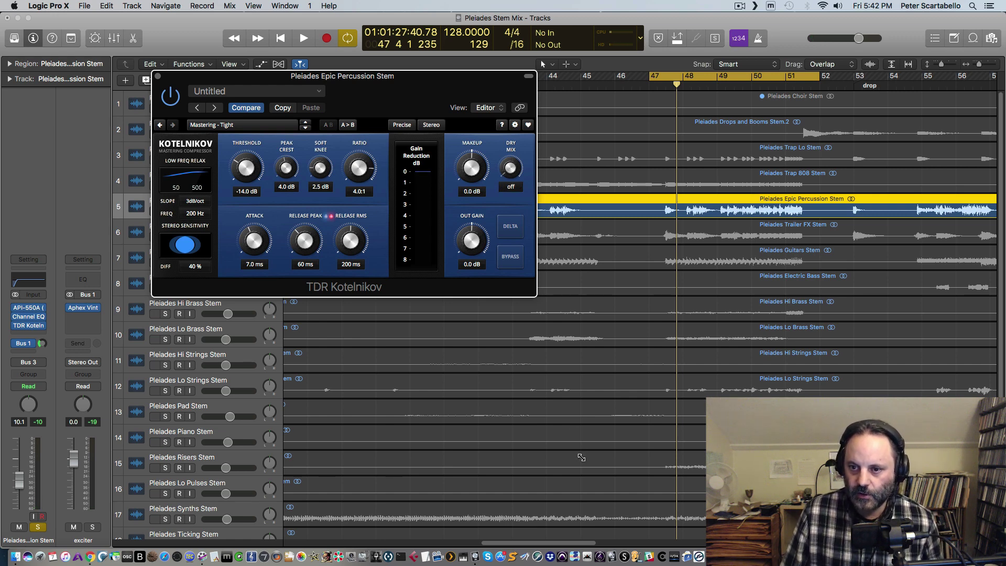
key("space")
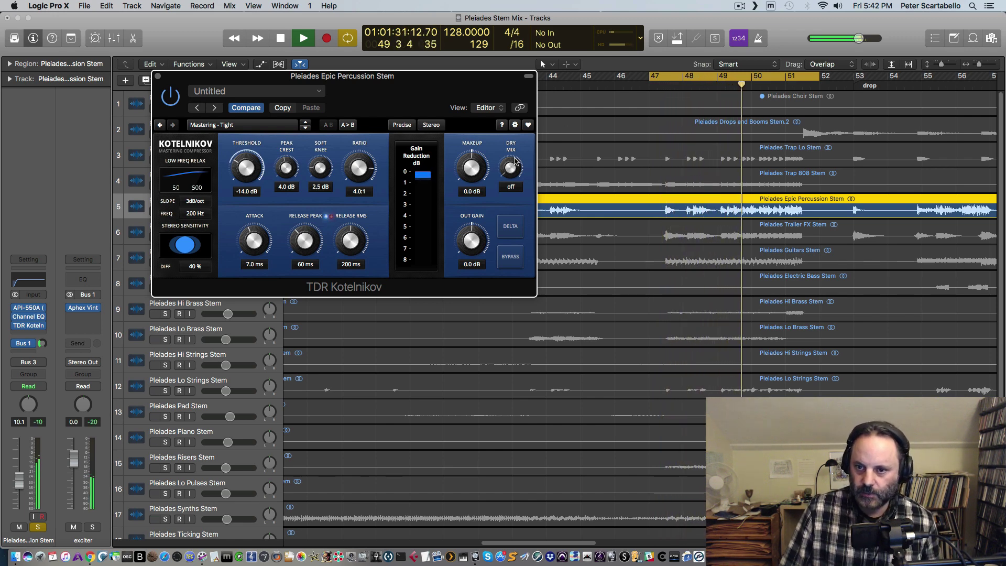
key("space")
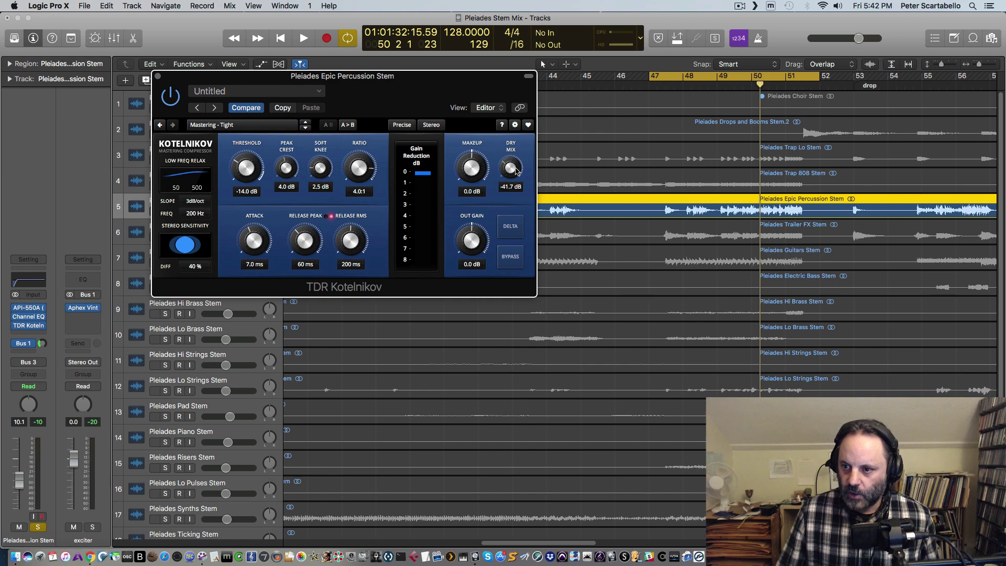
key("space")
left_click_drag(516, 170, 516, 138)
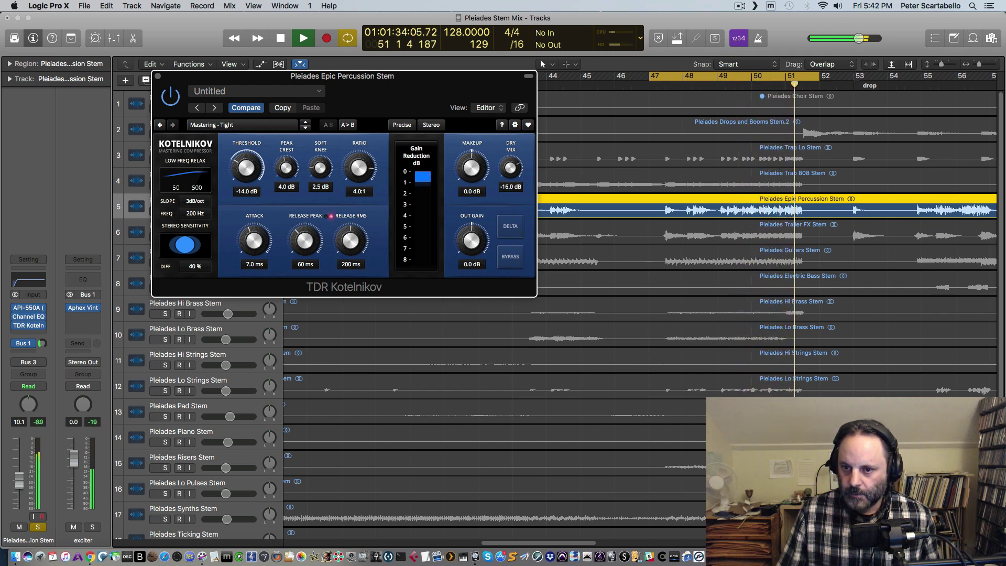
key("space")
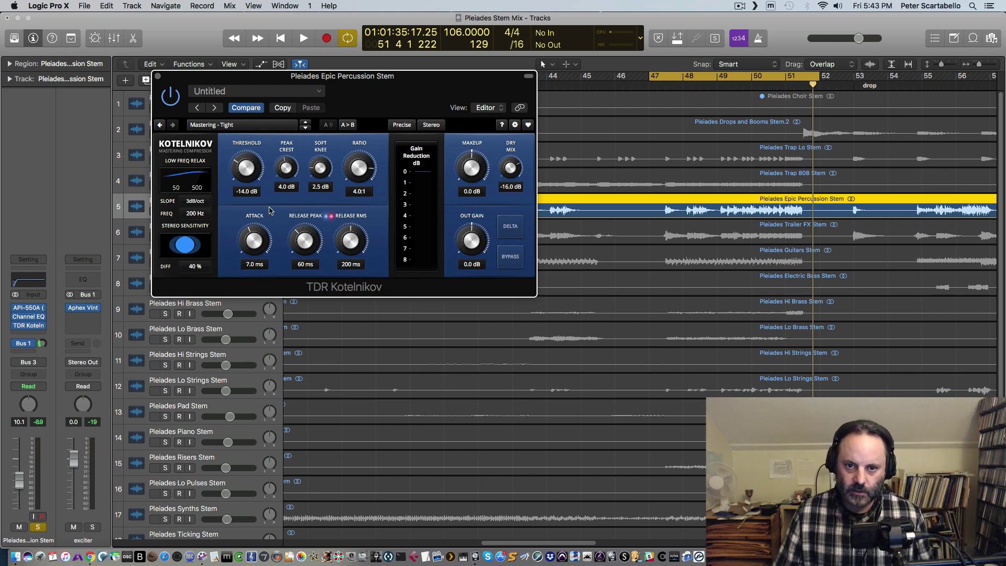
left_click(158, 76)
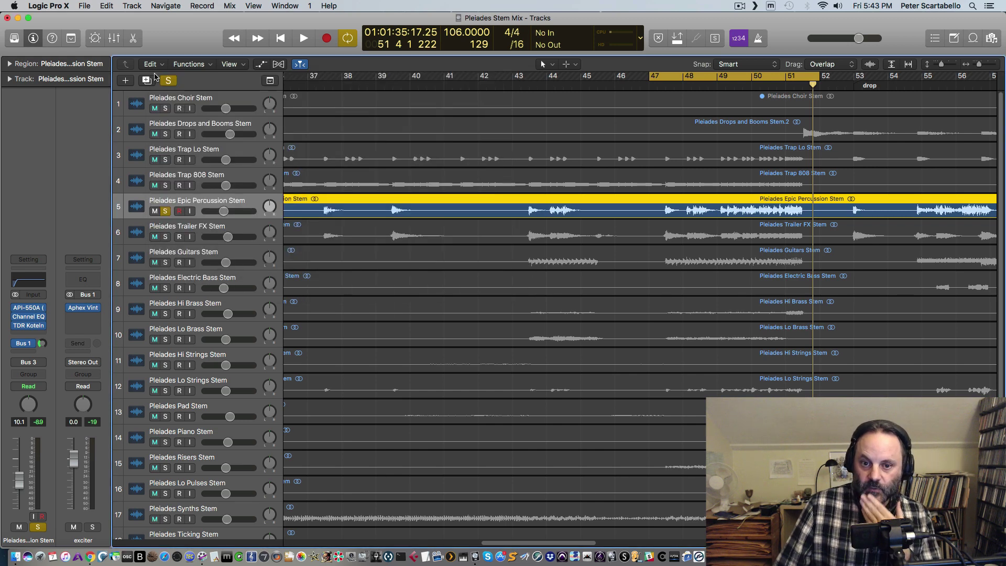
Solo the Trailer FX Stem instead of the Epic Percussion Stem, select its track and audition the cycle.
left_click(165, 237)
left_click(166, 210)
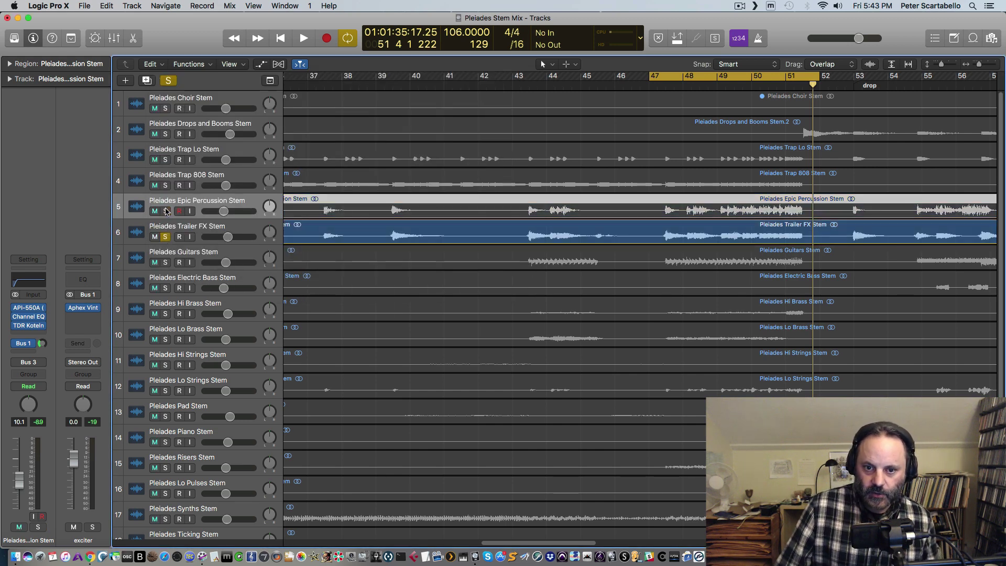
left_click(208, 235)
key("space")
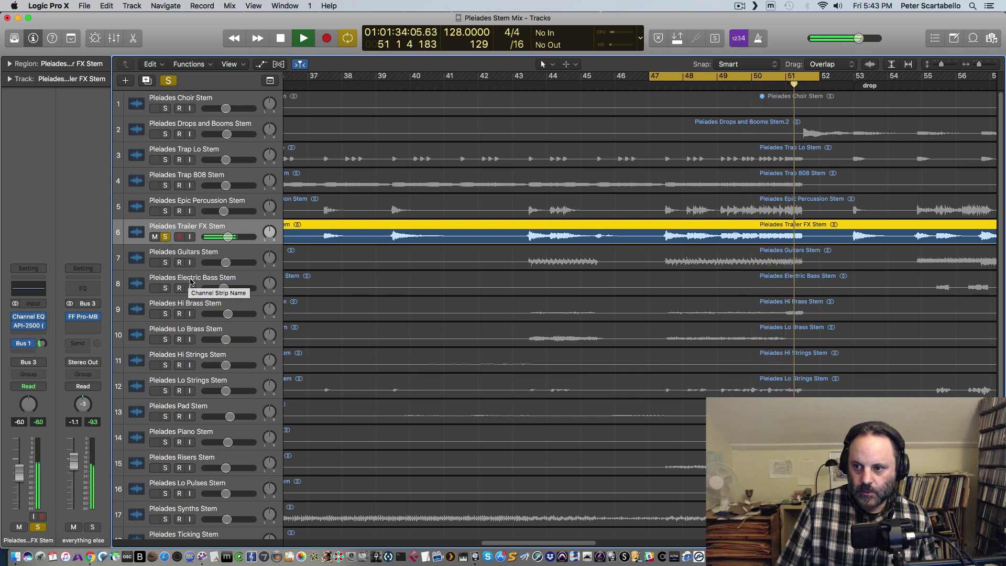
key("space")
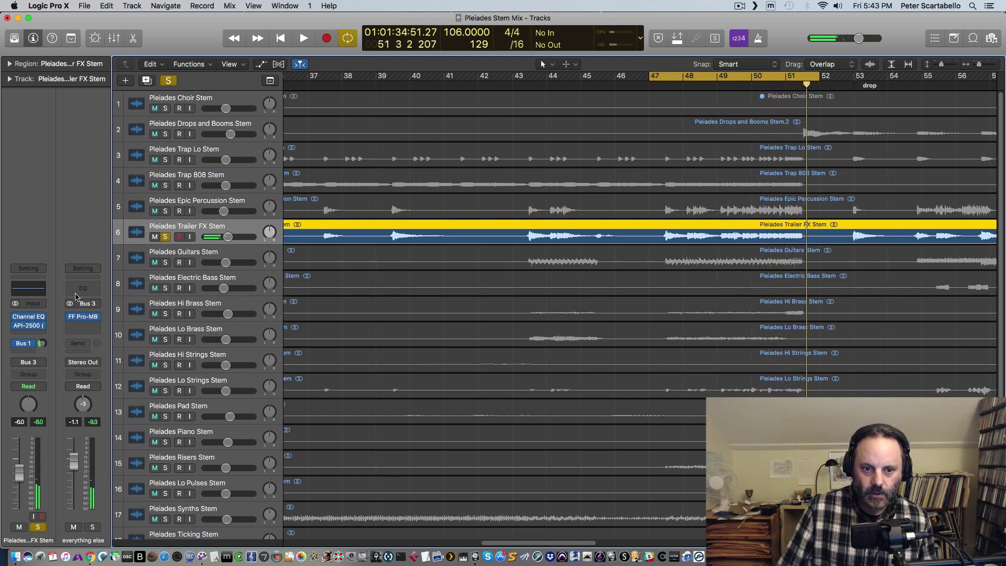
Display the exciter bus for the Trailer FX Stem and check the track's Bus 1 send level.
mouse_move(33, 324)
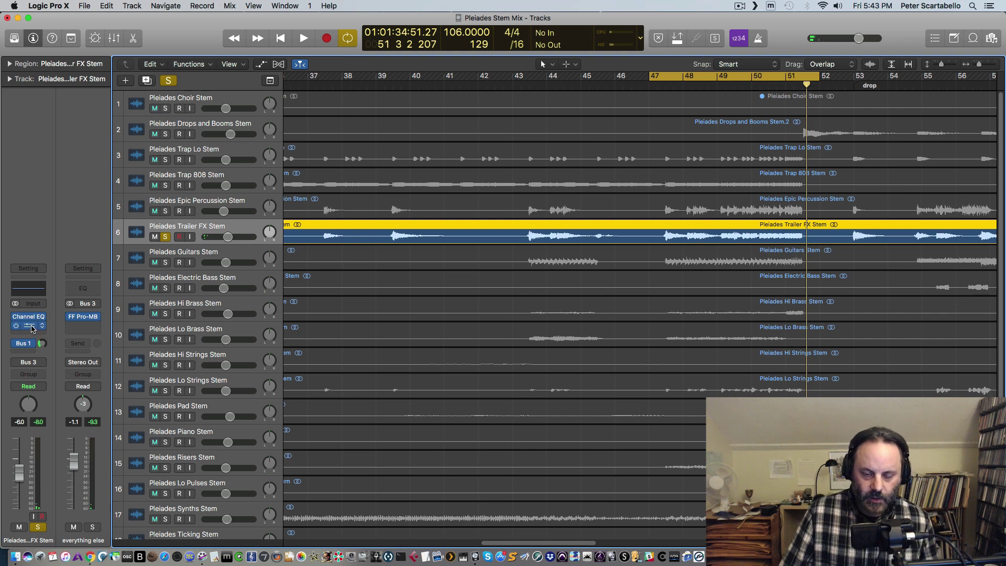
left_click(22, 344)
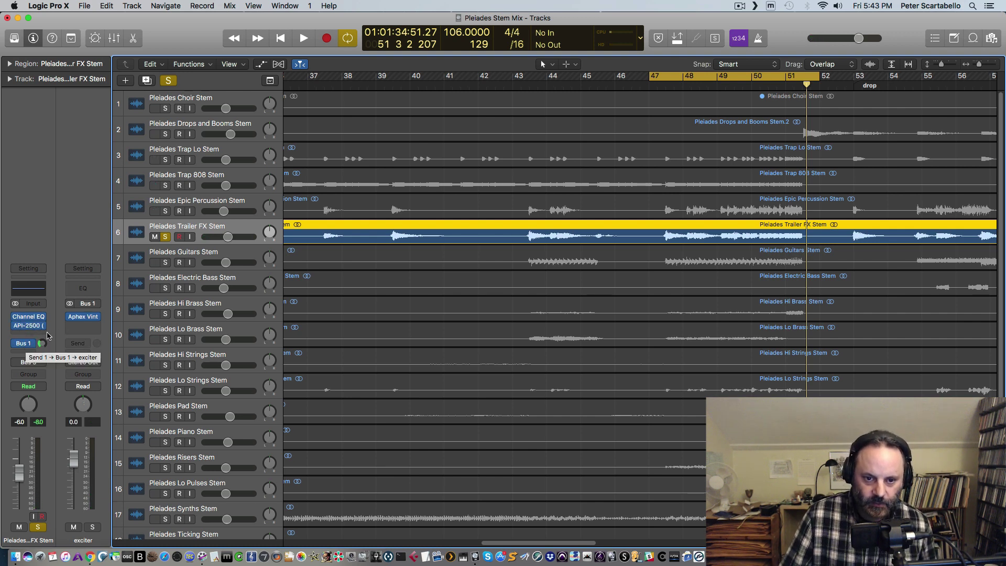
mouse_move(42, 345)
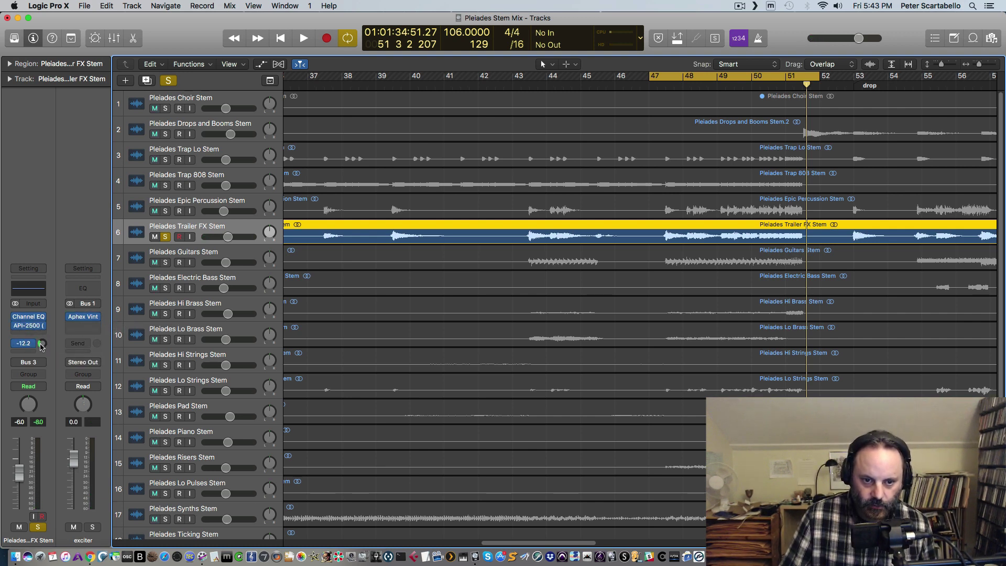
Open the API-2500 compressor on the Trailer FX Stem and compare it bypassed and enabled during looped playback.
left_click(28, 327)
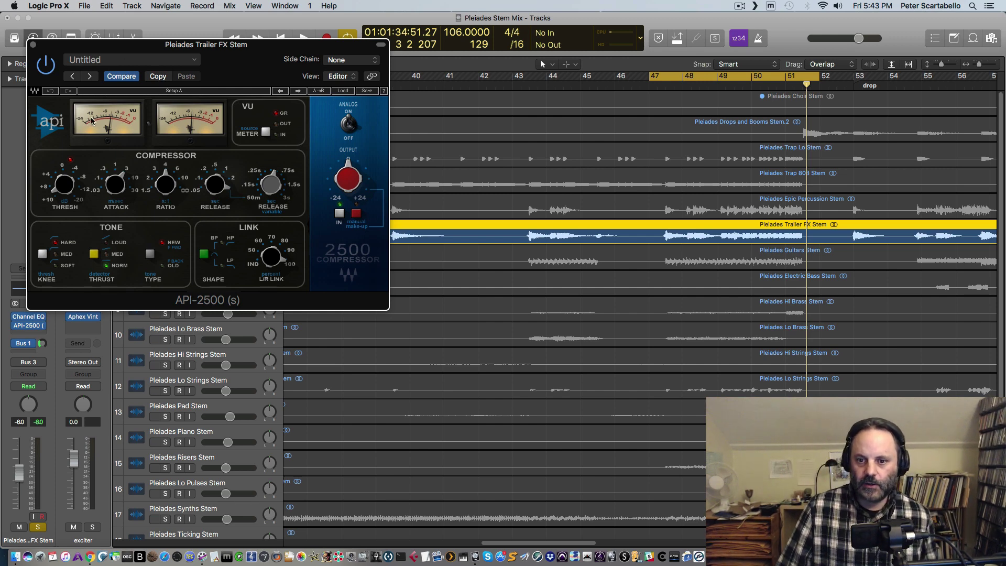
left_click_drag(141, 49, 164, 48)
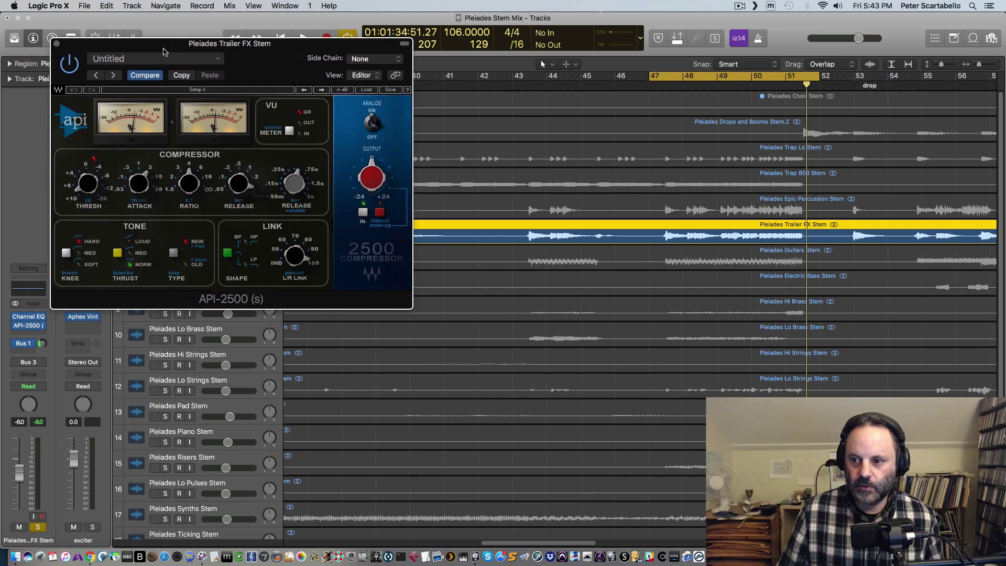
key("space")
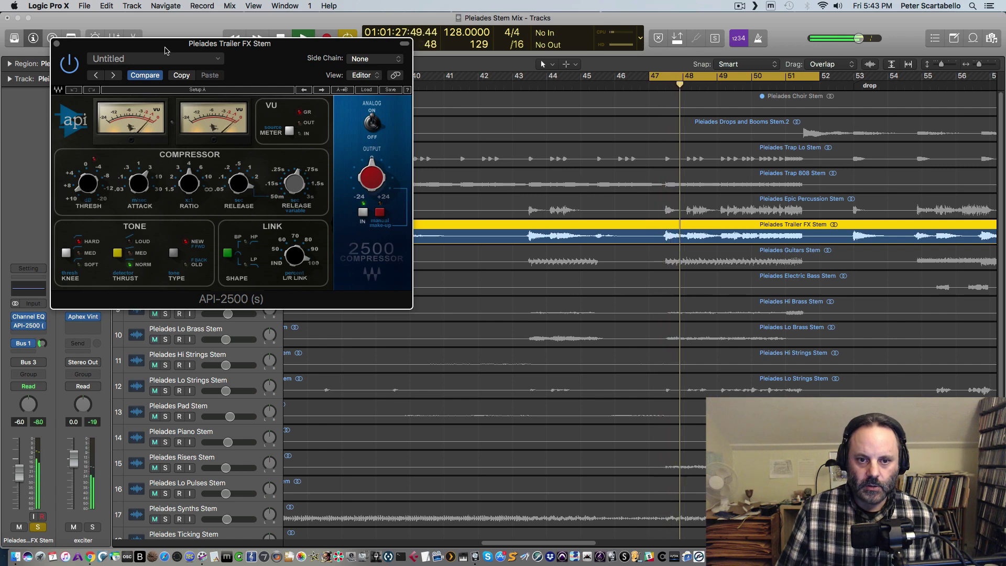
left_click(75, 69)
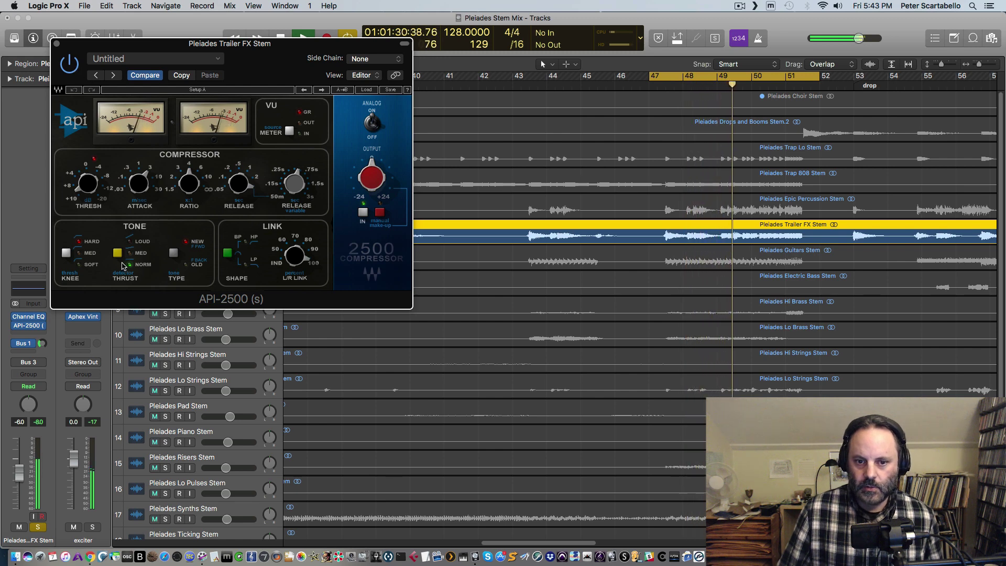
Compare the API-2500's MED and NORM thrust settings and replay the Trailer FX to examine its compression.
left_click(118, 255)
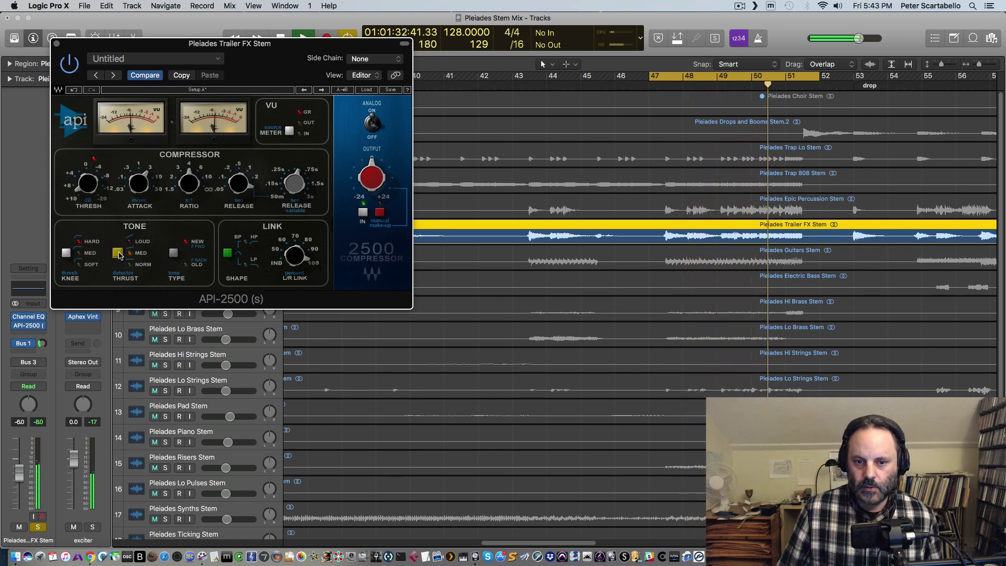
key("space")
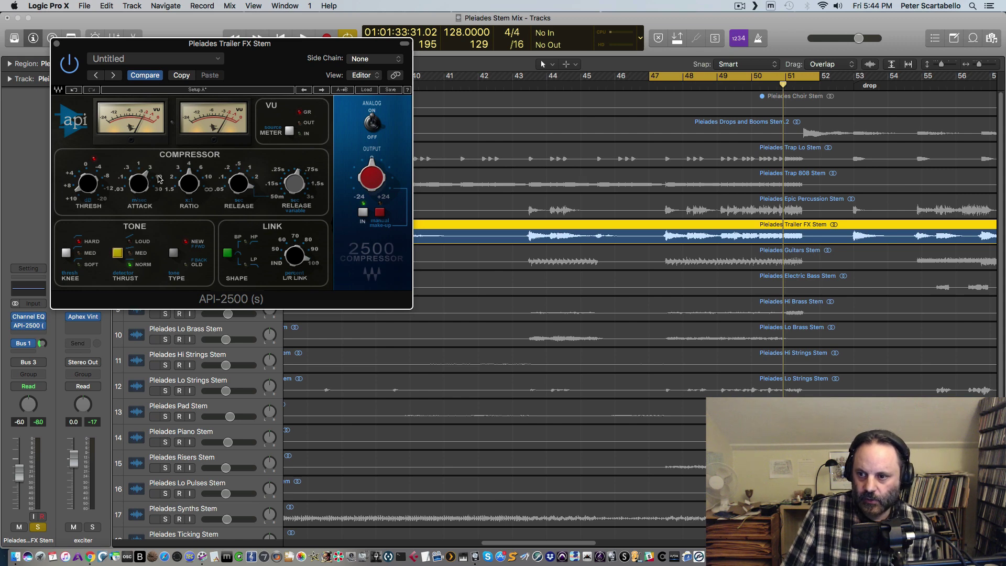
key("space")
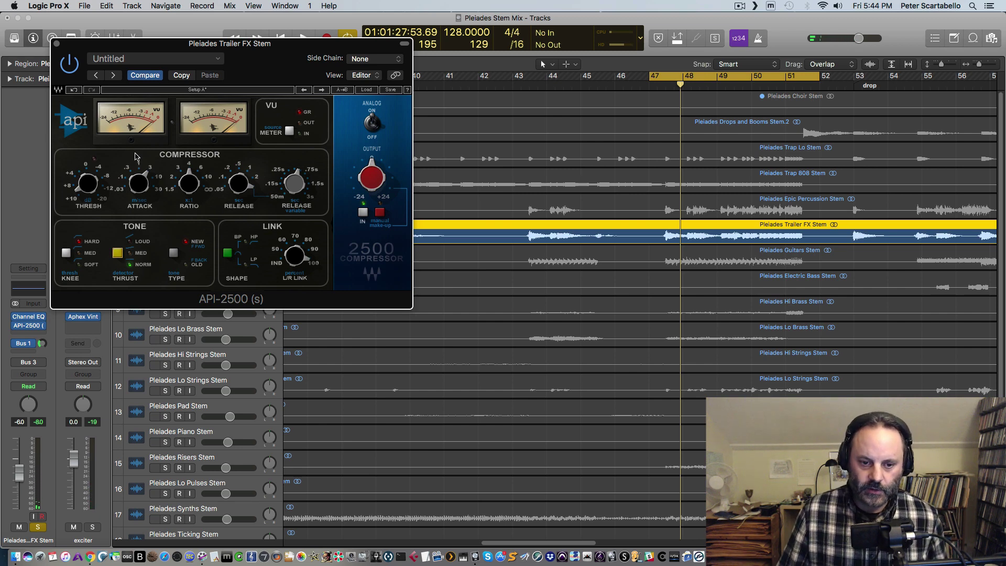
key("space")
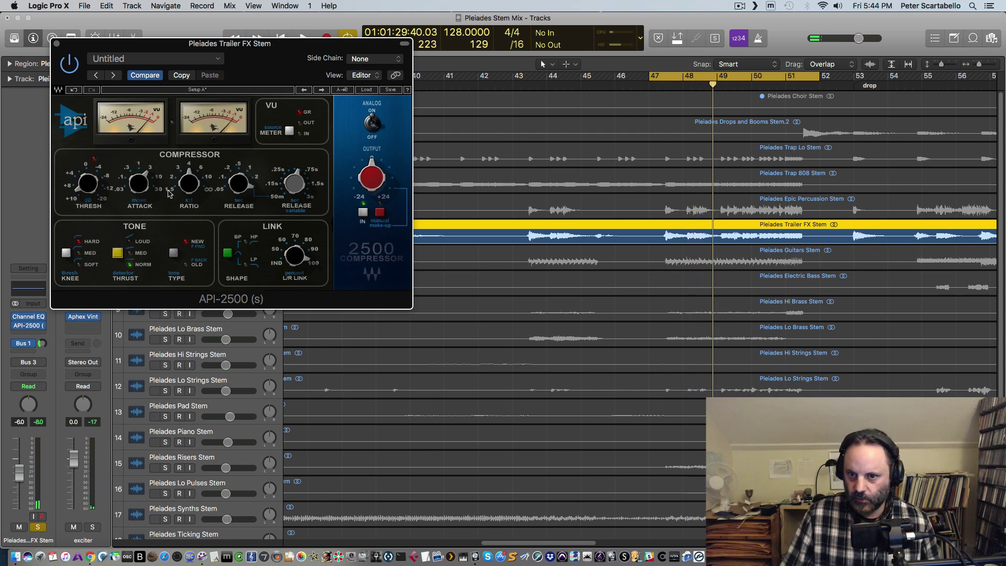
Move the API-2500 window clear of the track headers and solo Epic Percussion alongside Trailer FX while the cycle plays.
key("space")
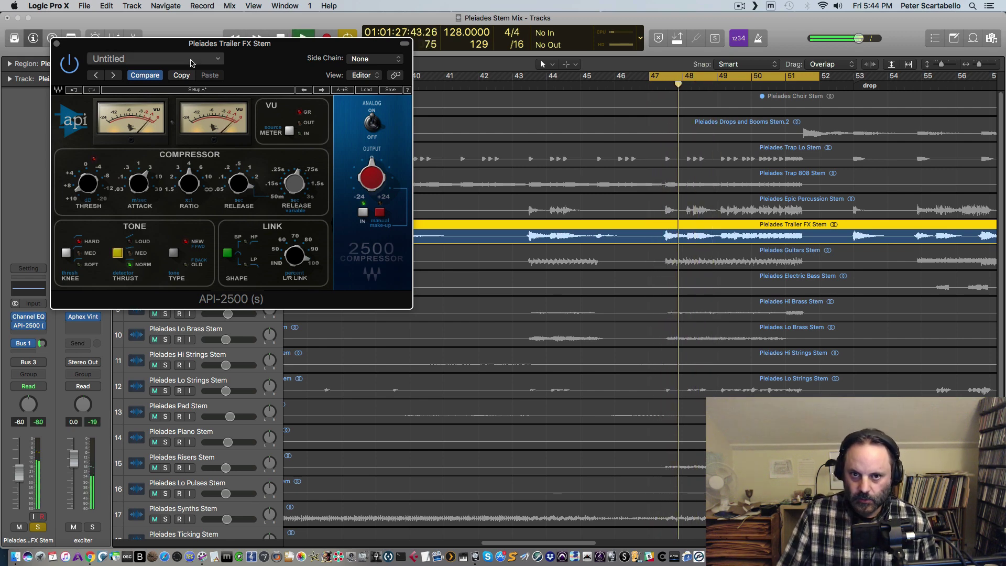
left_click_drag(198, 50, 403, 176)
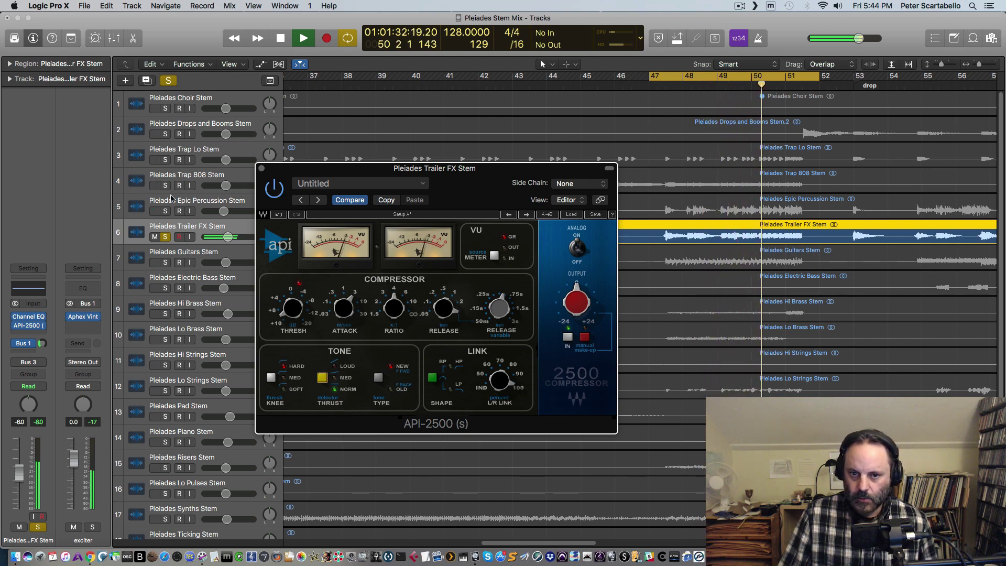
left_click(166, 210)
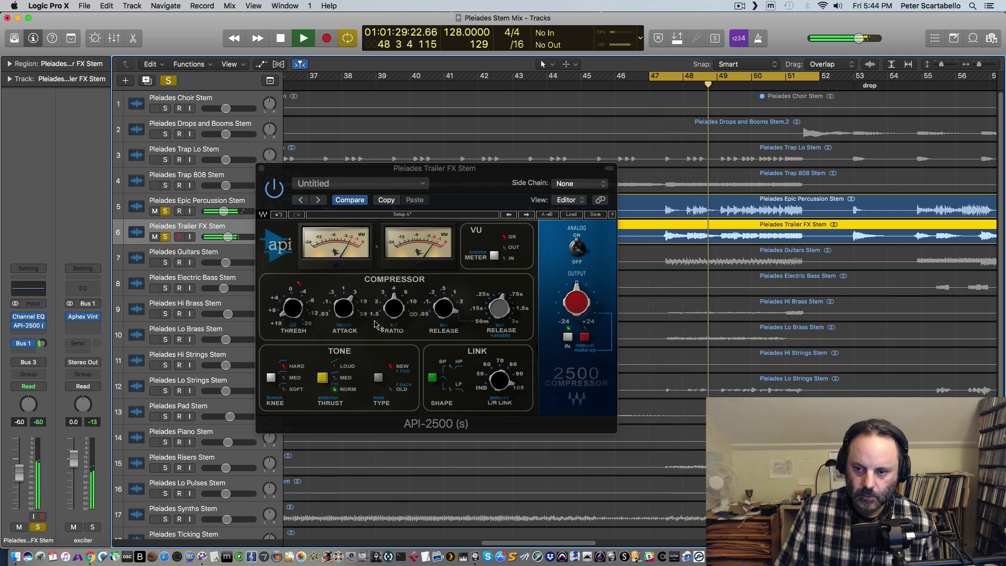
mouse_move(380, 323)
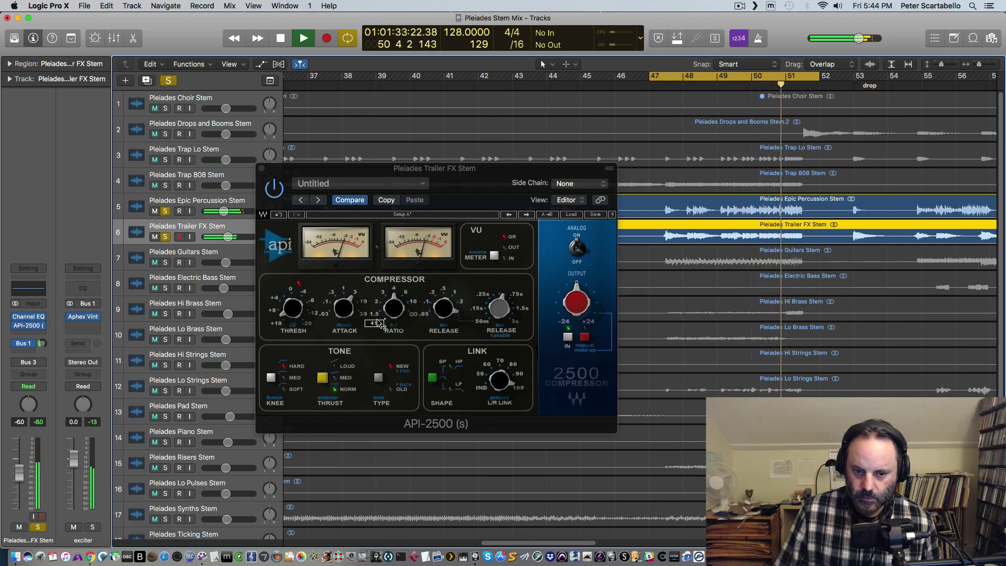
key("space")
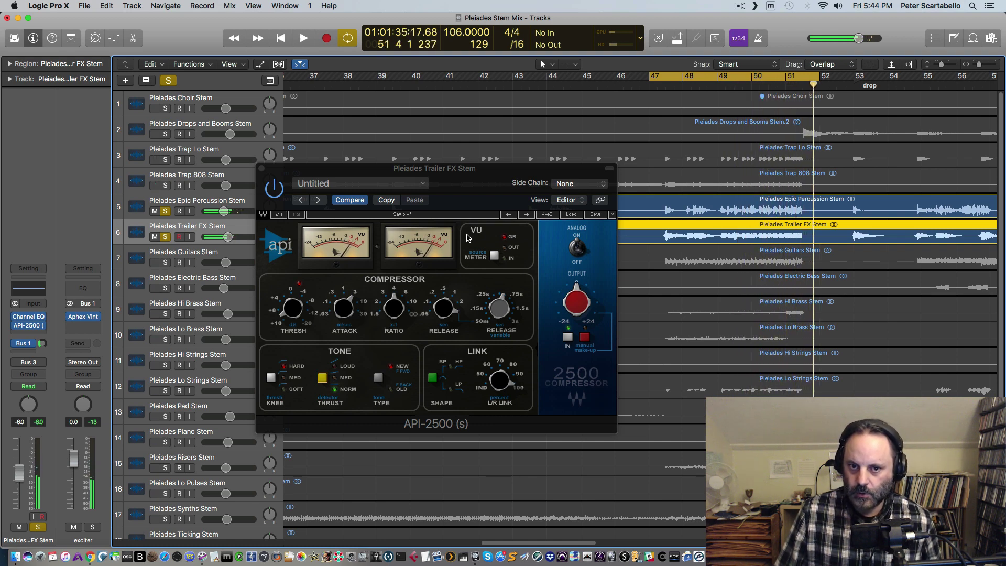
Add the Drops and Booms Stem to the solo, audition the cycle extended to bar 54, and close the API-2500 window.
left_click(165, 134)
key("space")
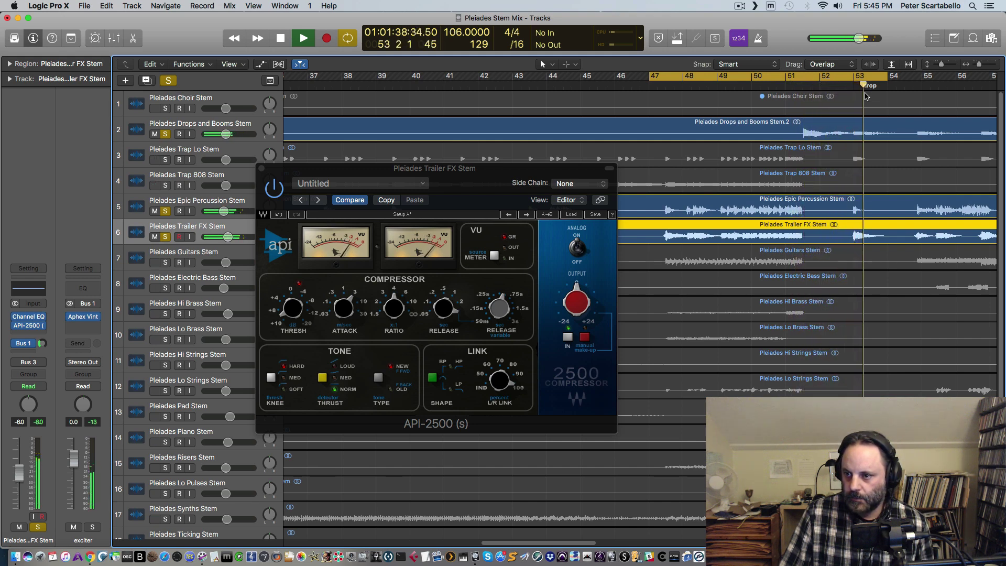
key("space")
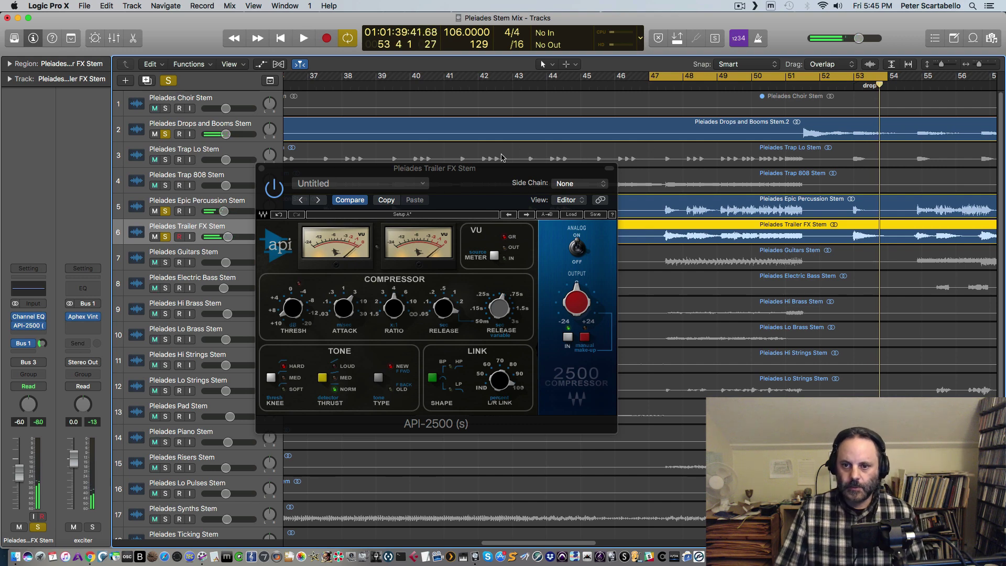
left_click(261, 168)
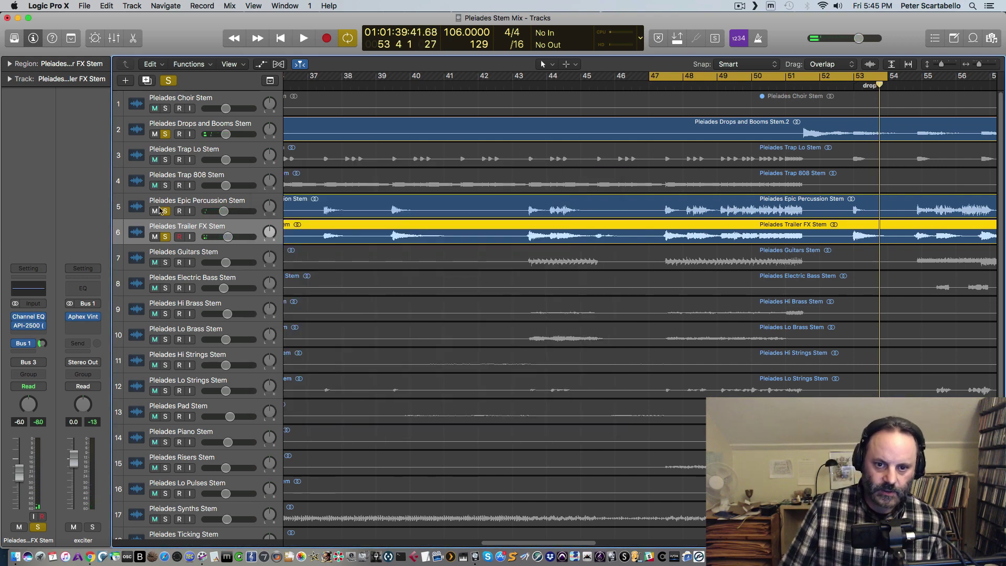
Clear the solo from the Trailer FX, Epic Percussion, and Drops and Booms stems.
left_click(165, 236)
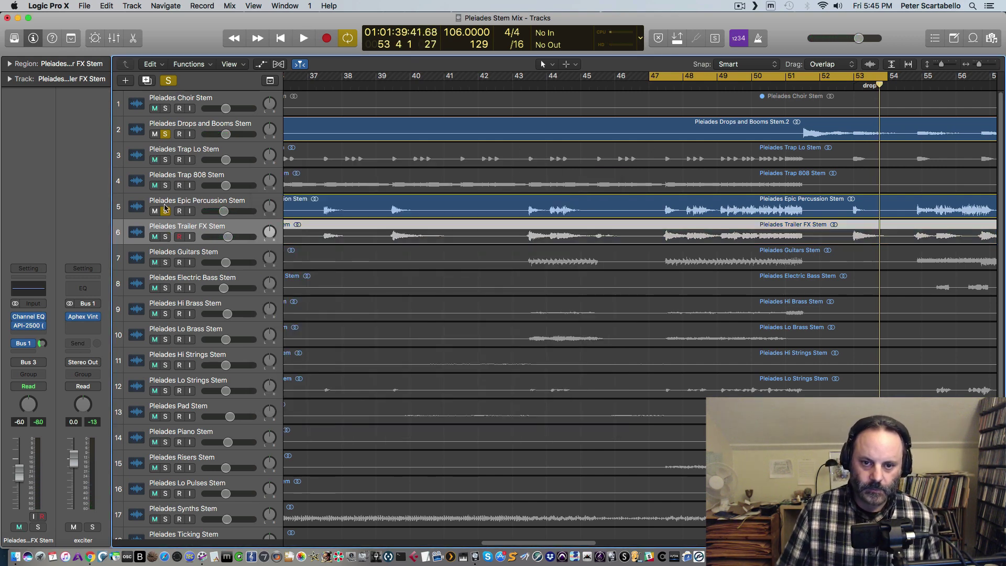
left_click(165, 212)
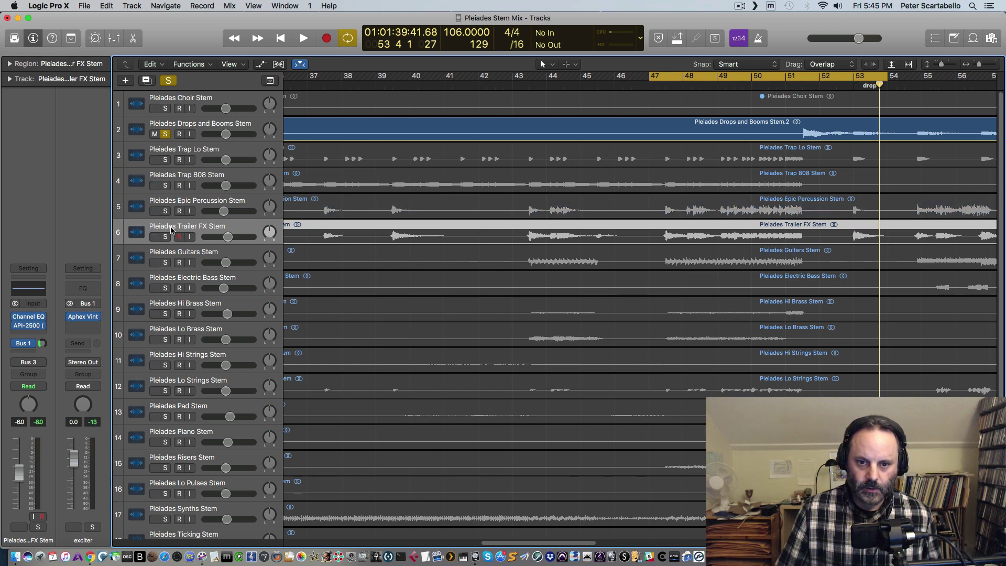
left_click(164, 135)
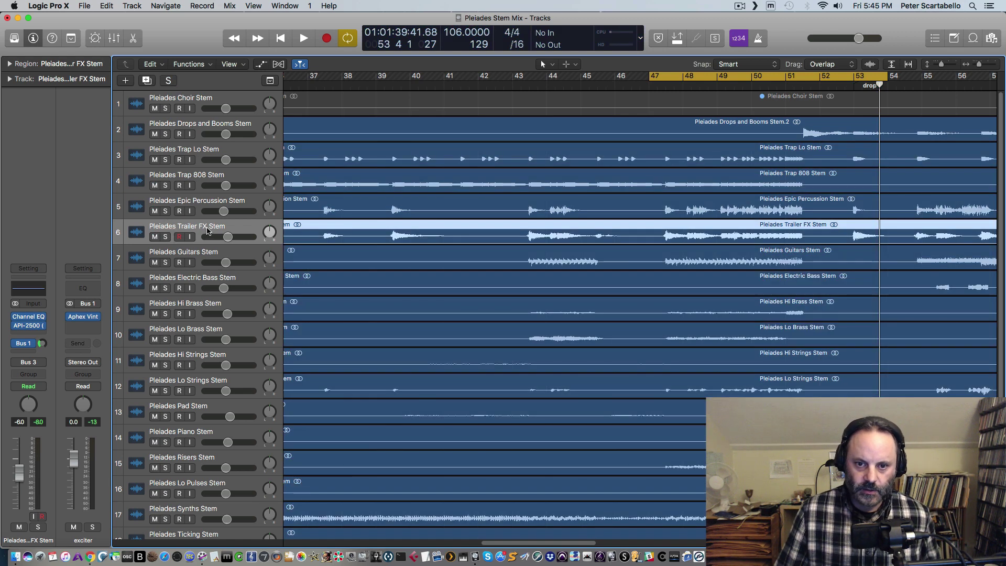
Solo the Trailer FX Stem during playback, examine its Channel EQ curve, close the EQ and clear the solo.
left_click(165, 237)
key("space")
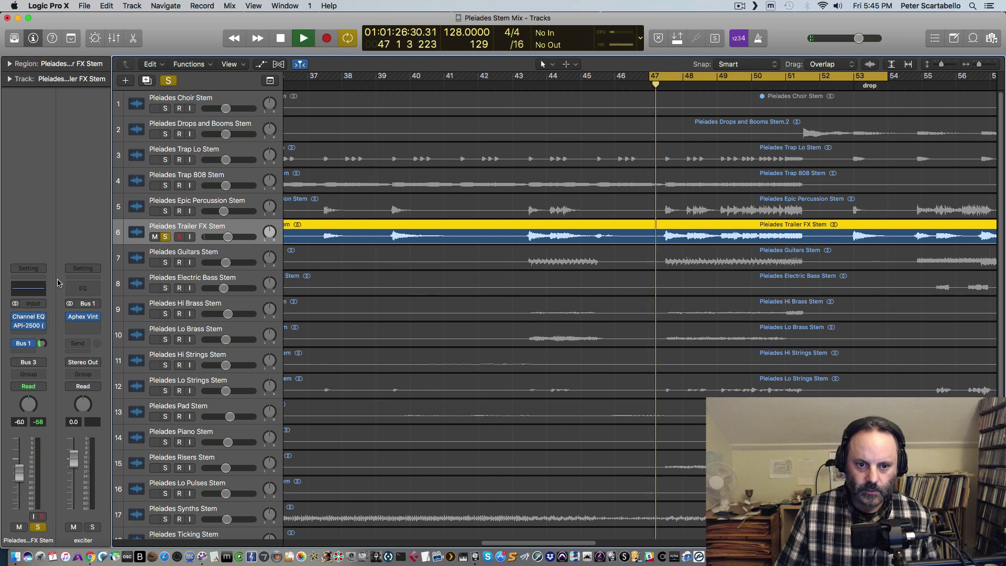
left_click(29, 289)
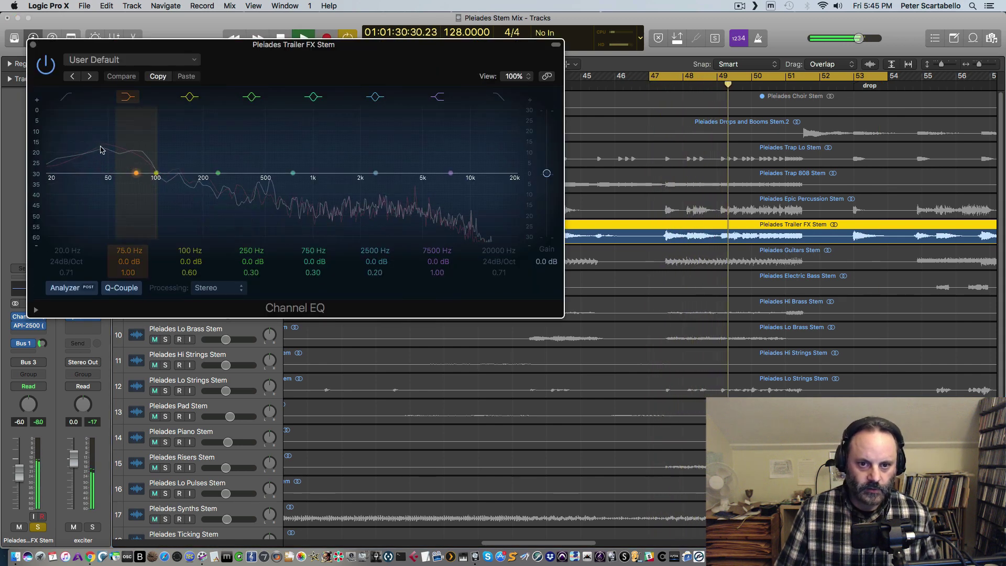
left_click(33, 45)
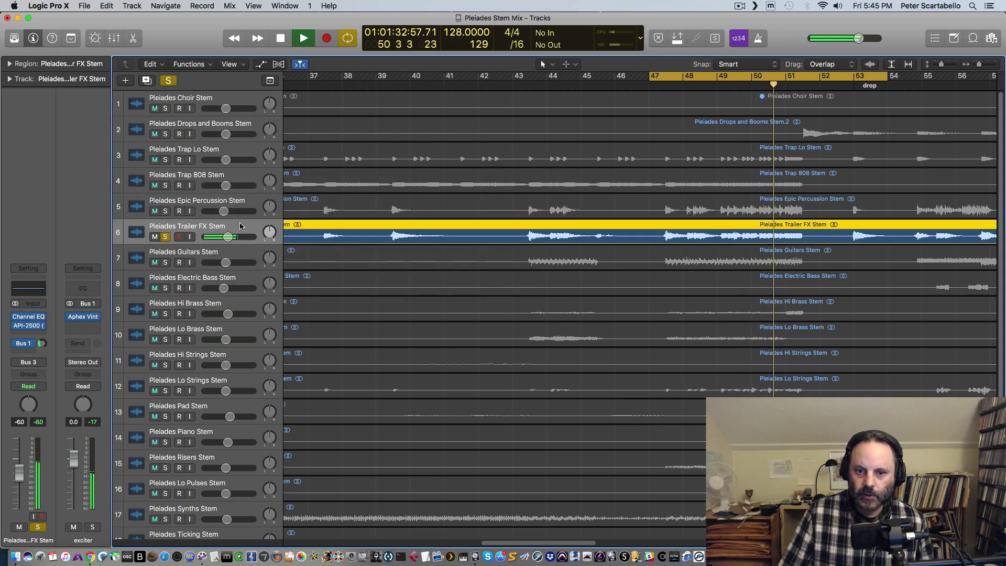
left_click(165, 237)
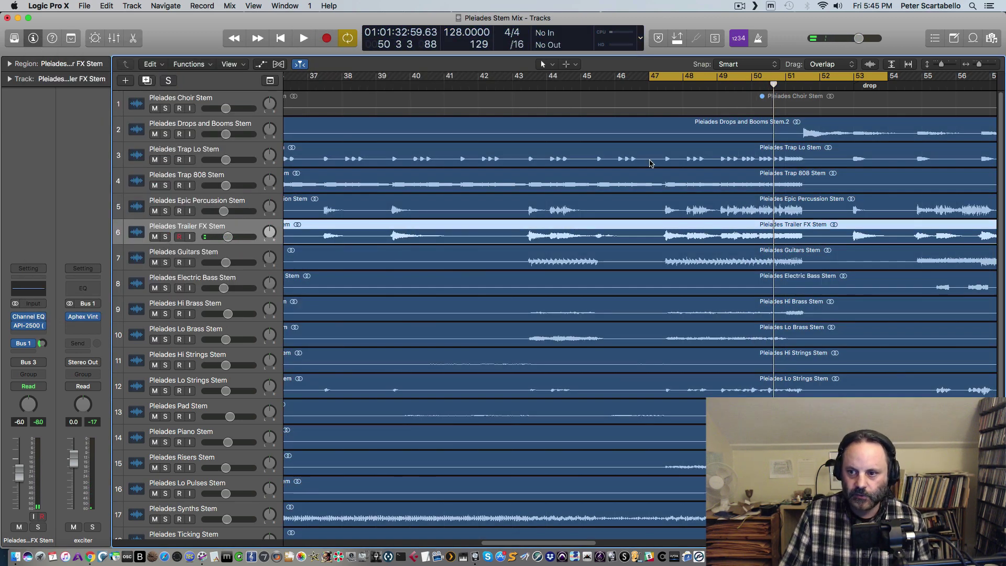
Audition the Trailer FX and Epic Percussion stems soloed together, stop playback and release both solos.
left_click(165, 237)
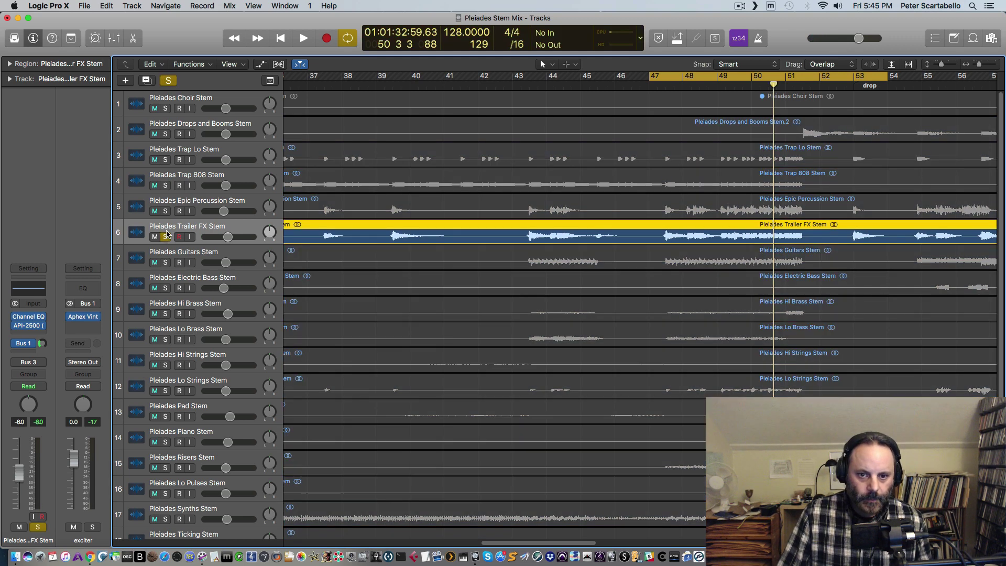
left_click(166, 211)
key("space")
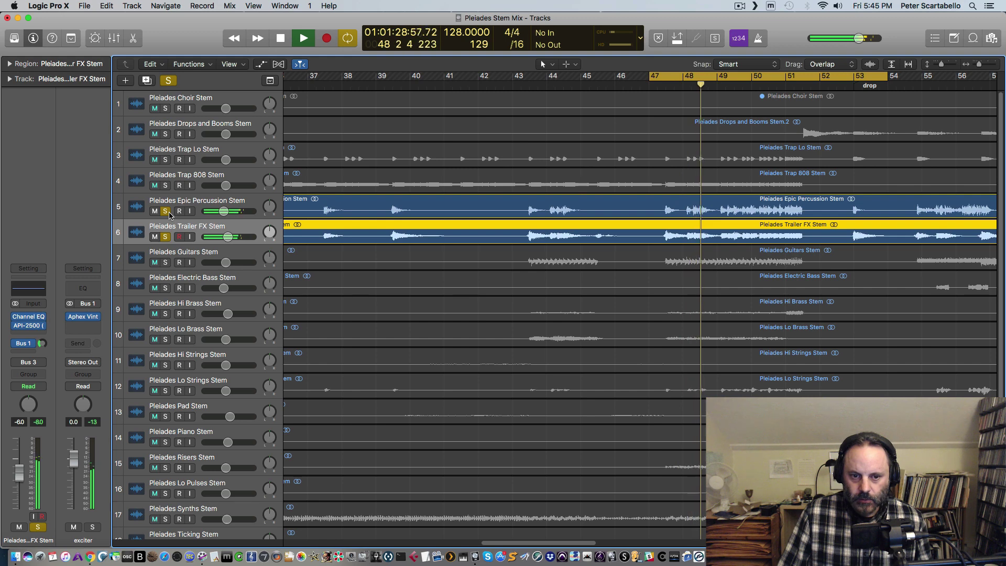
key("space")
left_click(165, 237)
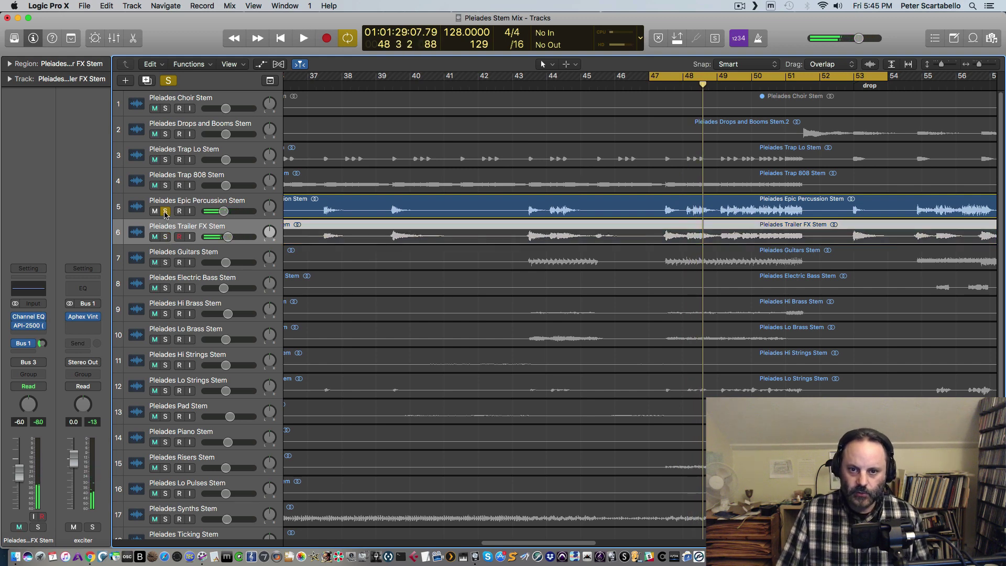
left_click(166, 211)
Look through the remaining stems, examining the channel strips of the Guitars and Electric Bass stems.
scroll(398, 207, "down", 3)
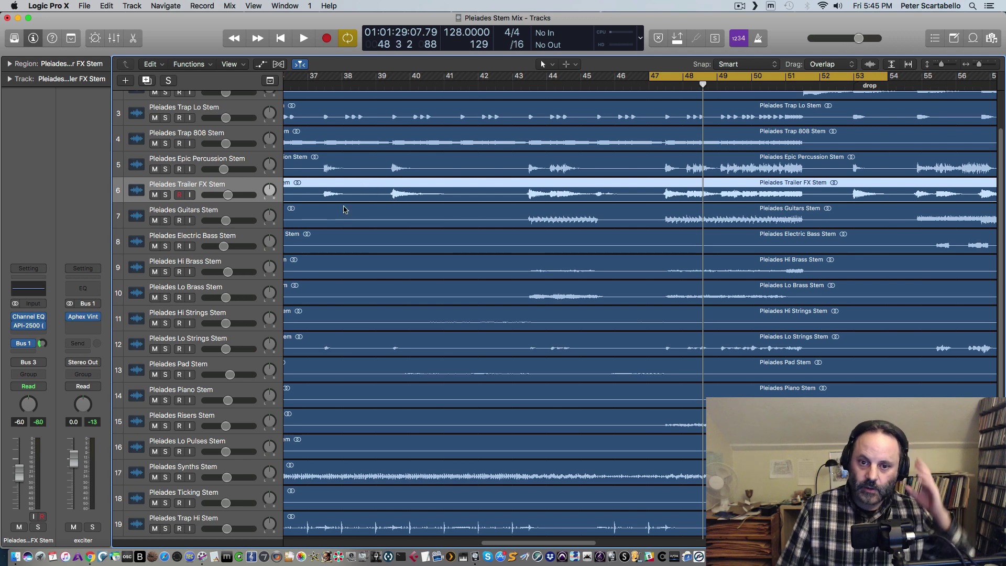
scroll(344, 209, "down", 2)
left_click(204, 192)
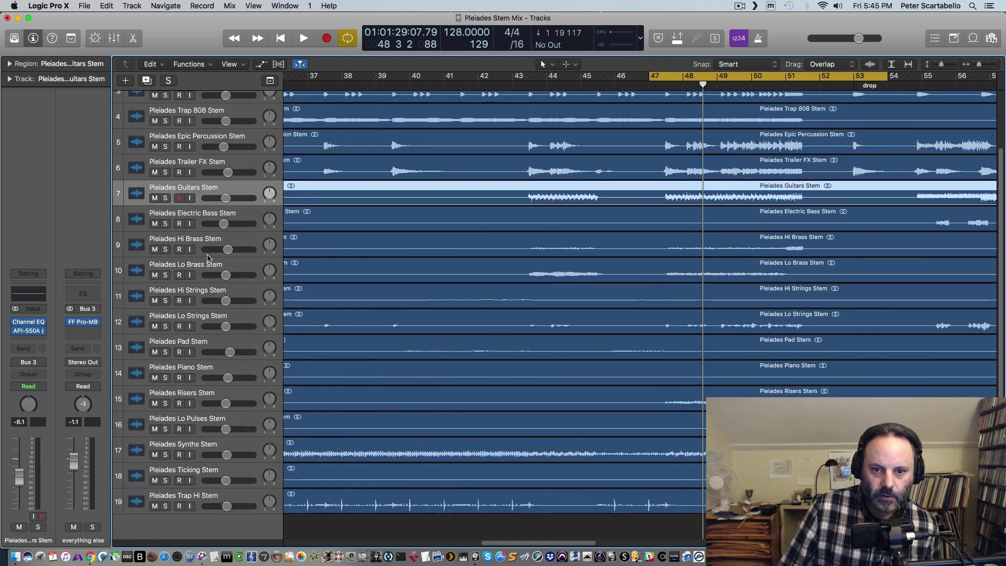
left_click(193, 215)
scroll(190, 277, "down", 1)
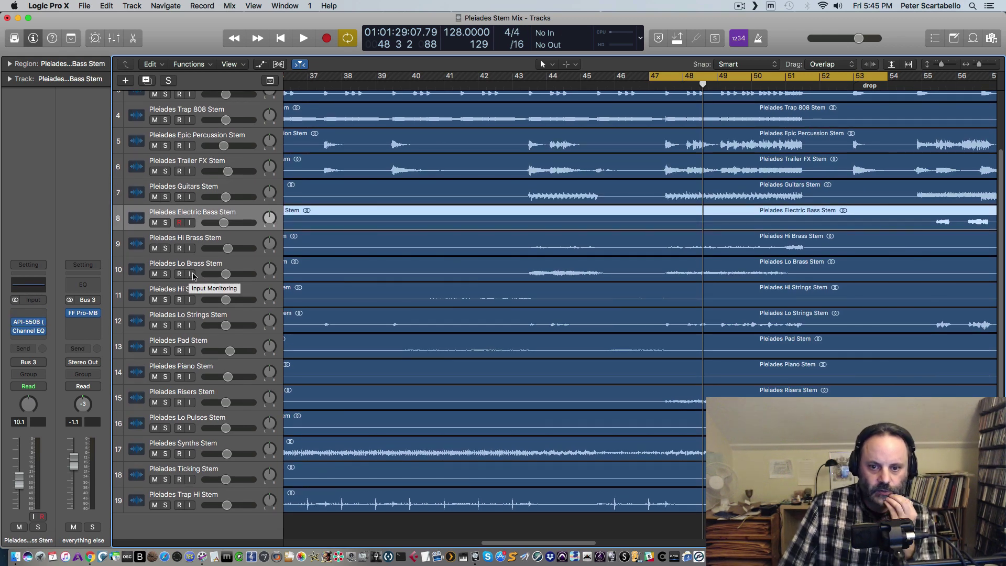
scroll(234, 264, "up", 5)
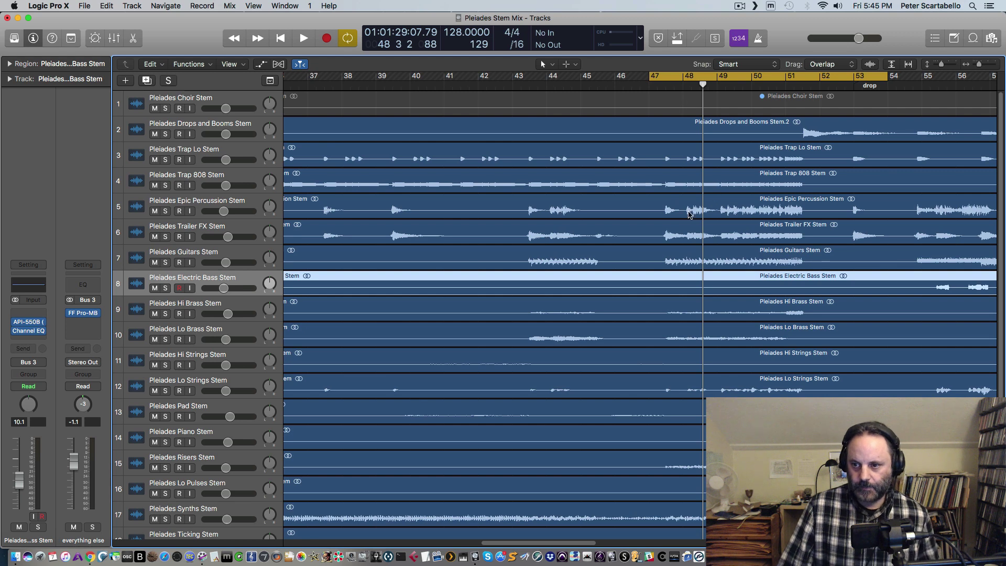
scroll(592, 213, "down", 1)
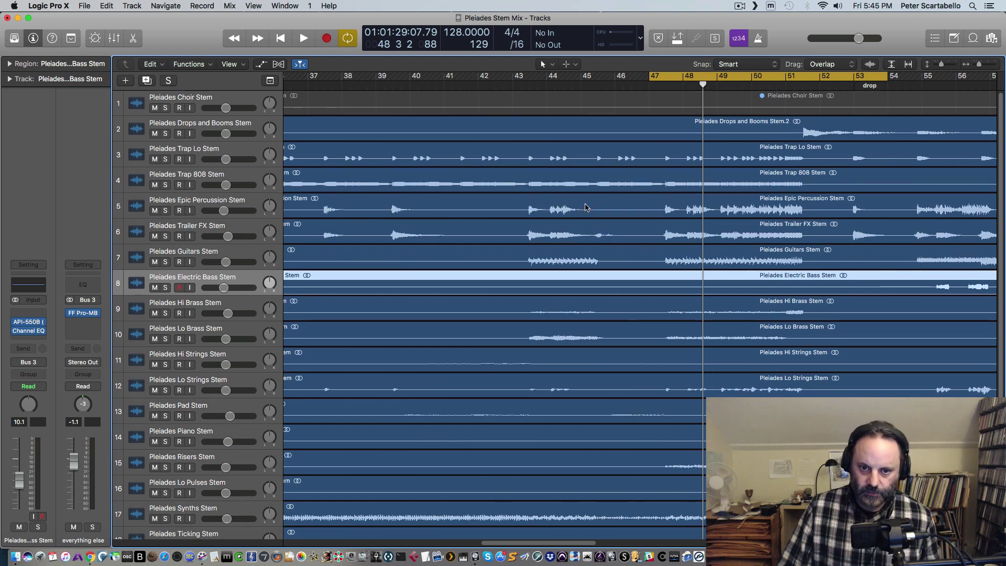
Move the cycle range to around bars 23 to 30 and play the full mix from there.
scroll(603, 445, "left", 6)
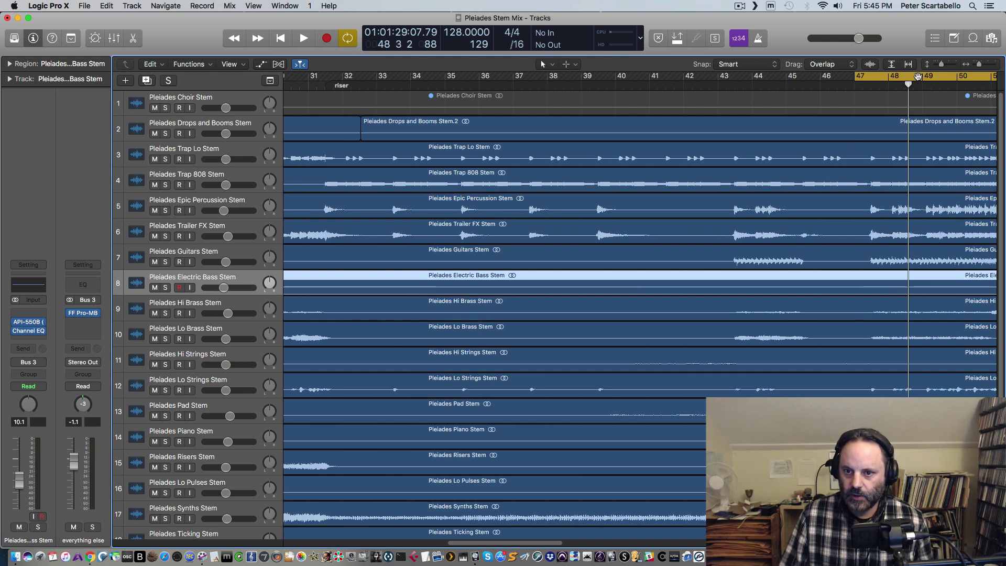
left_click_drag(918, 77, 663, 77)
key("space")
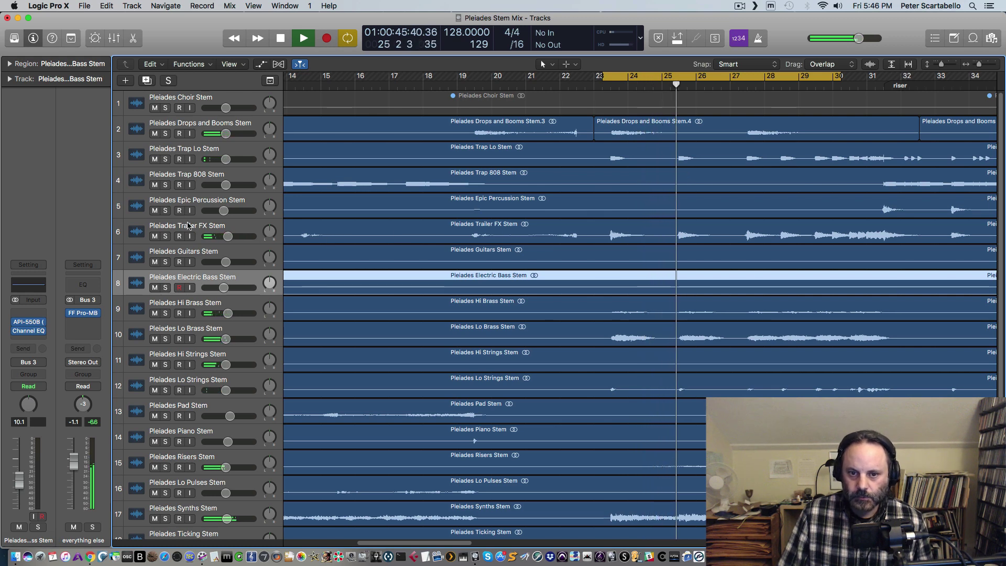
Solo the Trailer FX and Trap Lo stems together and replay the cycle from its start.
left_click(165, 236)
left_click(165, 159)
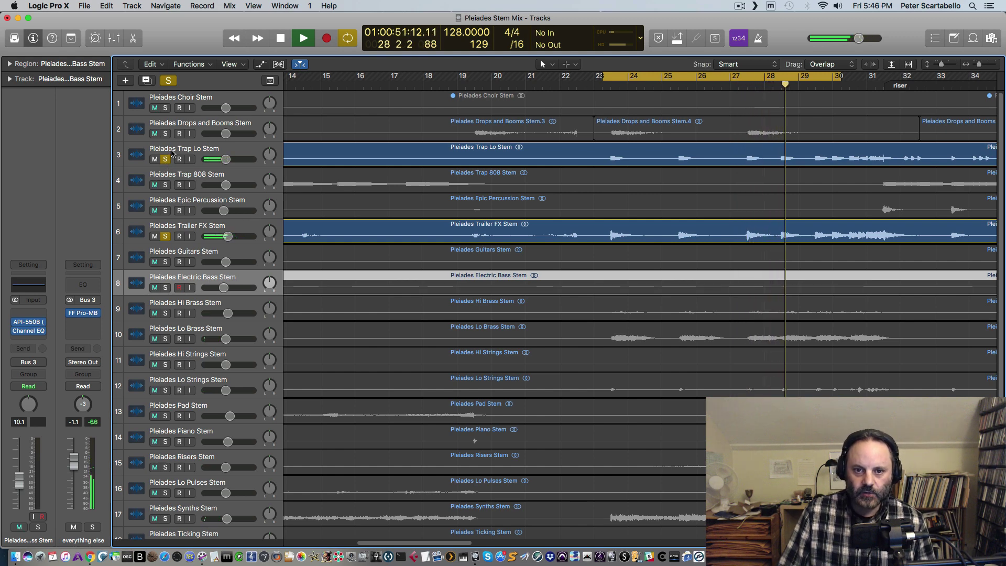
left_click(581, 191)
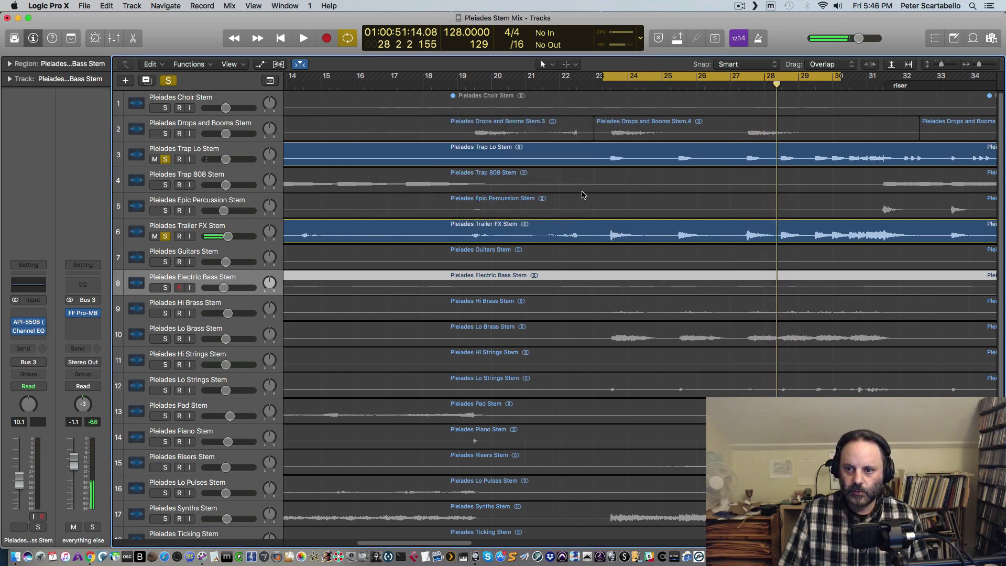
key("space")
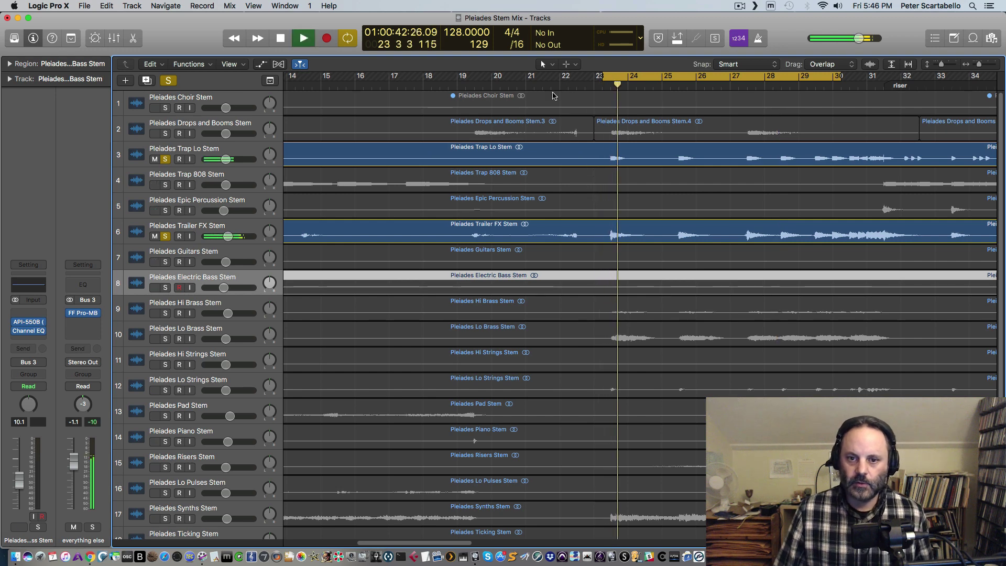
Add the Drops and Booms Stem to the solo and audition it with Trap Lo and Trailer FX.
left_click(166, 133)
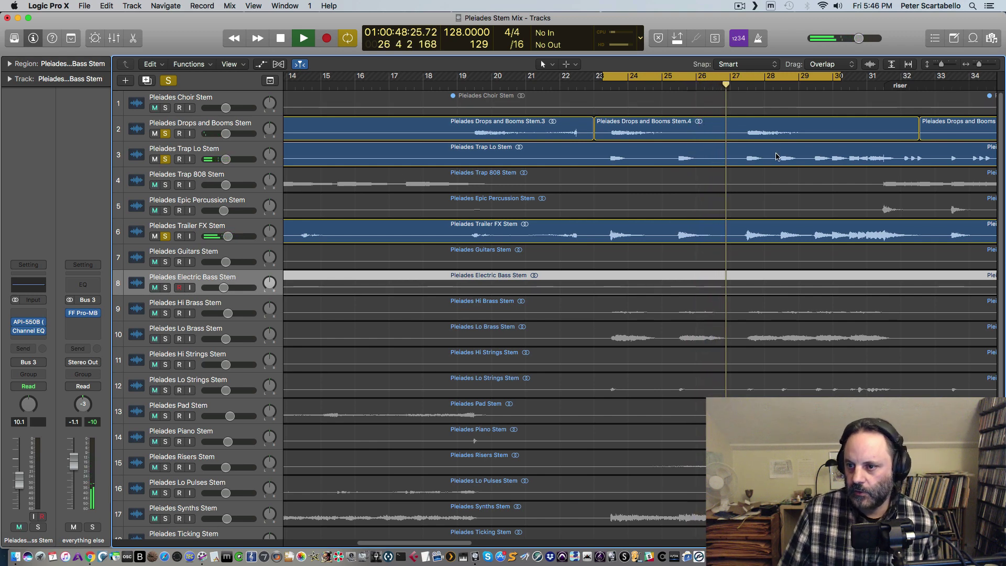
left_click(595, 192)
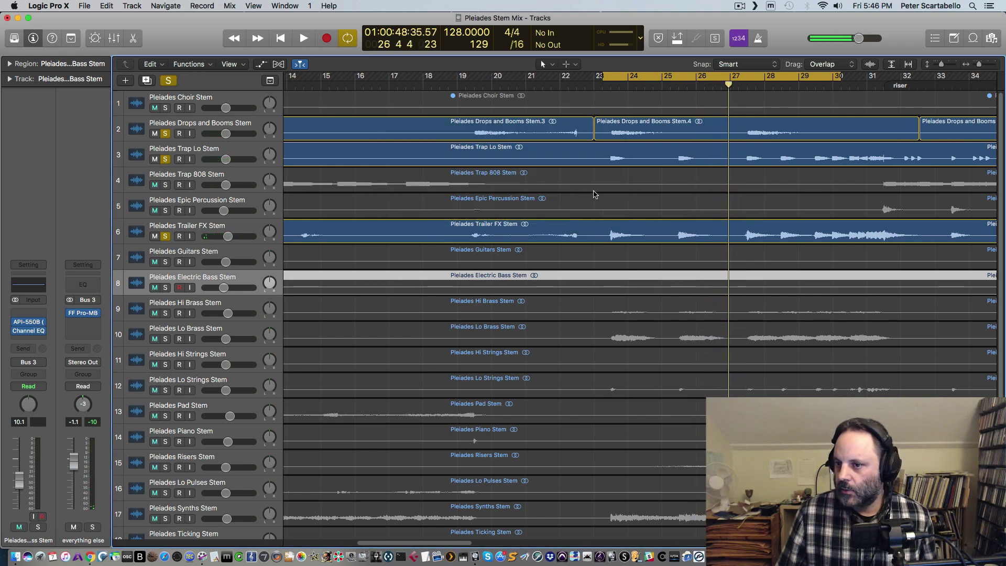
key("space")
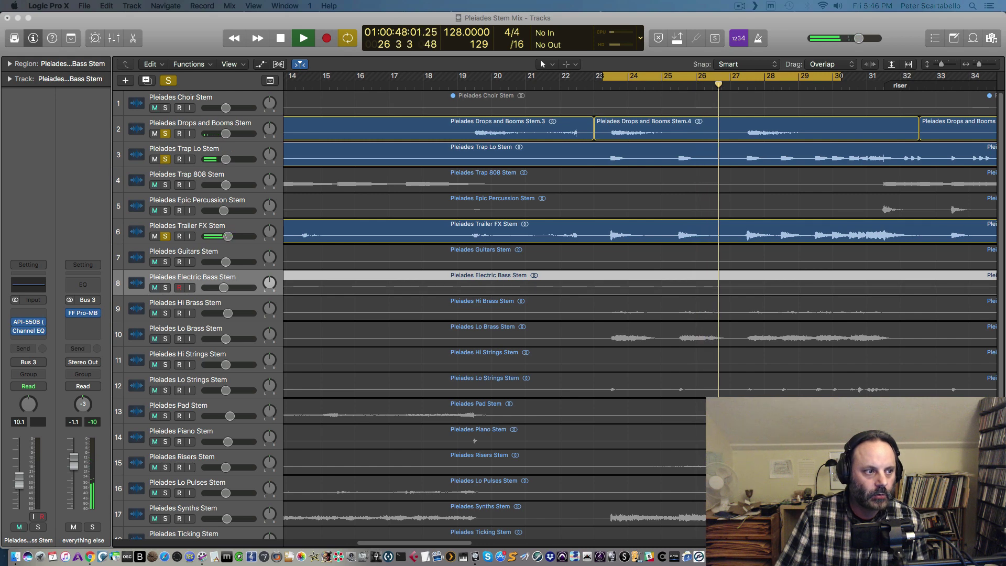
left_click(632, 148)
key("space")
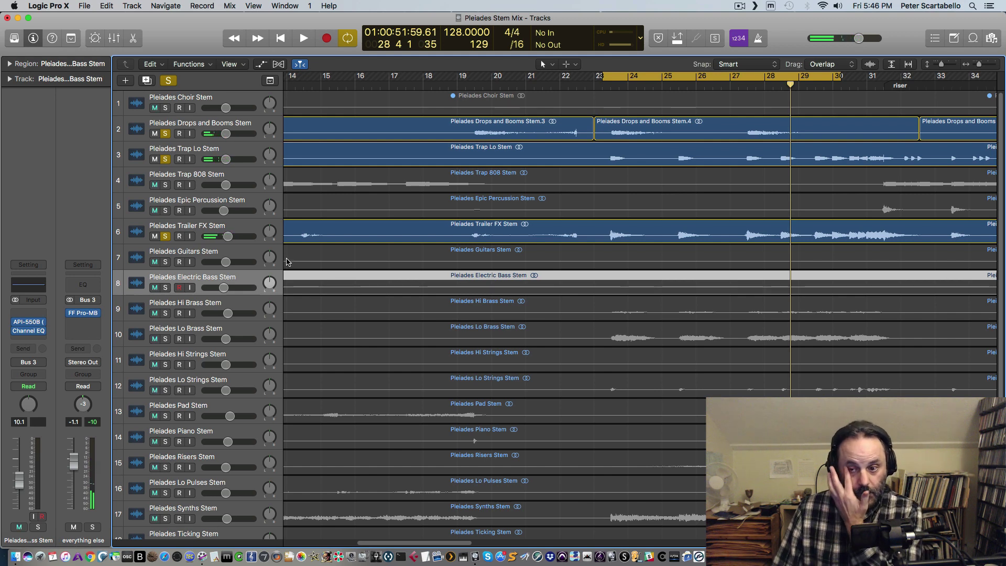
Add the Lo Brass and Hi Brass stems to the solo and replay the cycle with the percussion and booms.
left_click(165, 339)
key("space")
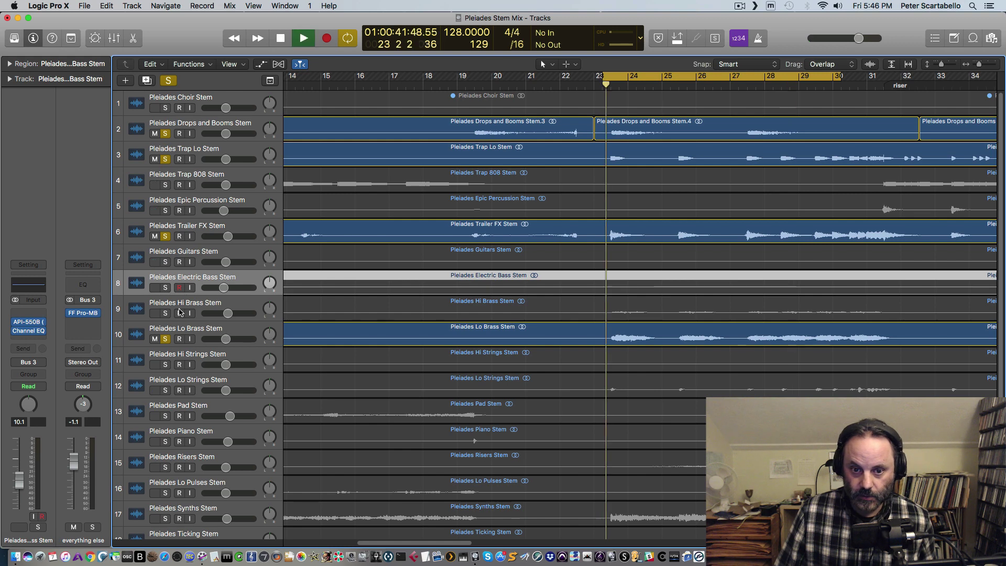
left_click(165, 313)
key("space")
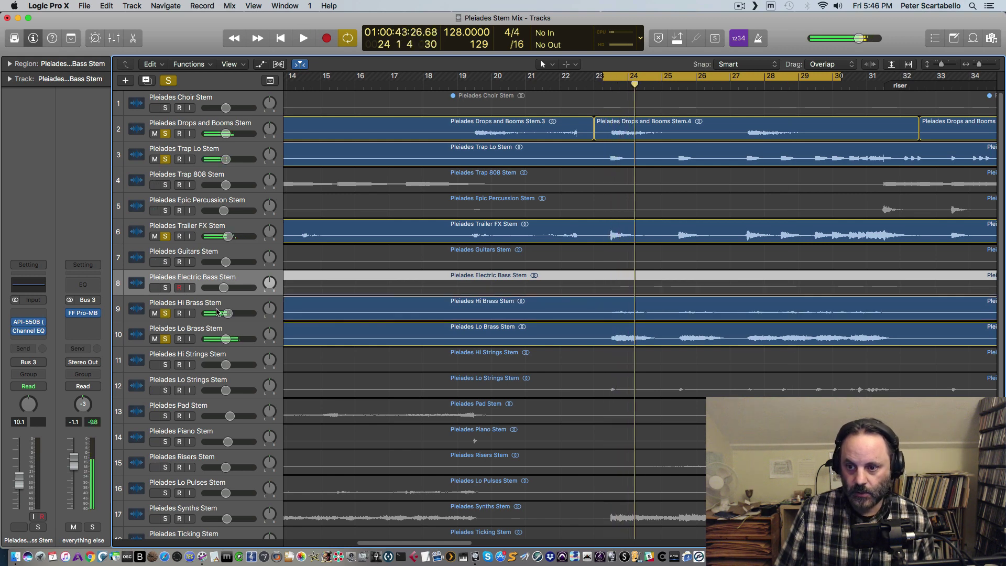
key("space")
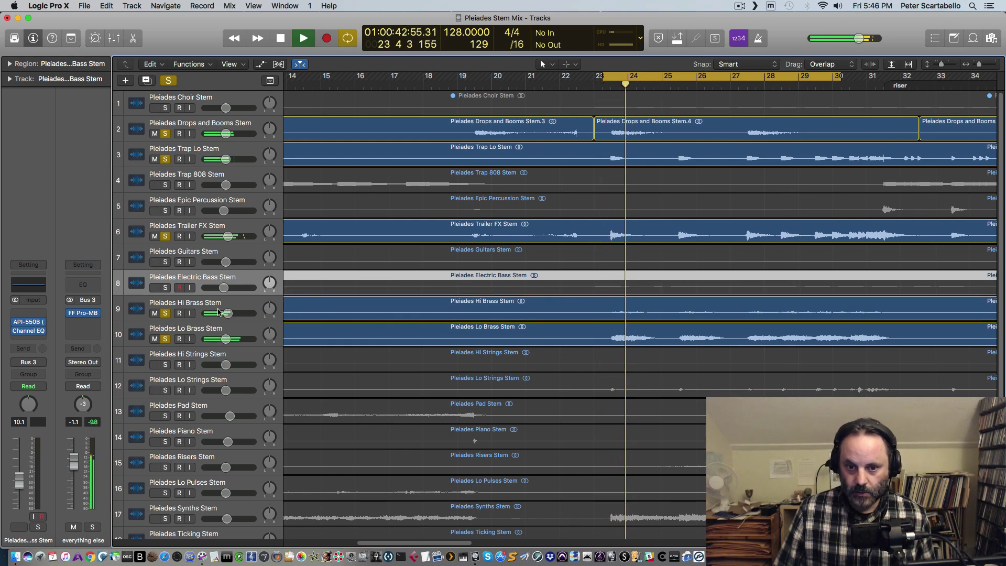
Release the solos on Lo Brass, Trailer FX, Trap Lo, and Drops and Booms, leaving only Hi Brass soloed, and stop playback.
left_click(165, 338)
left_click(165, 236)
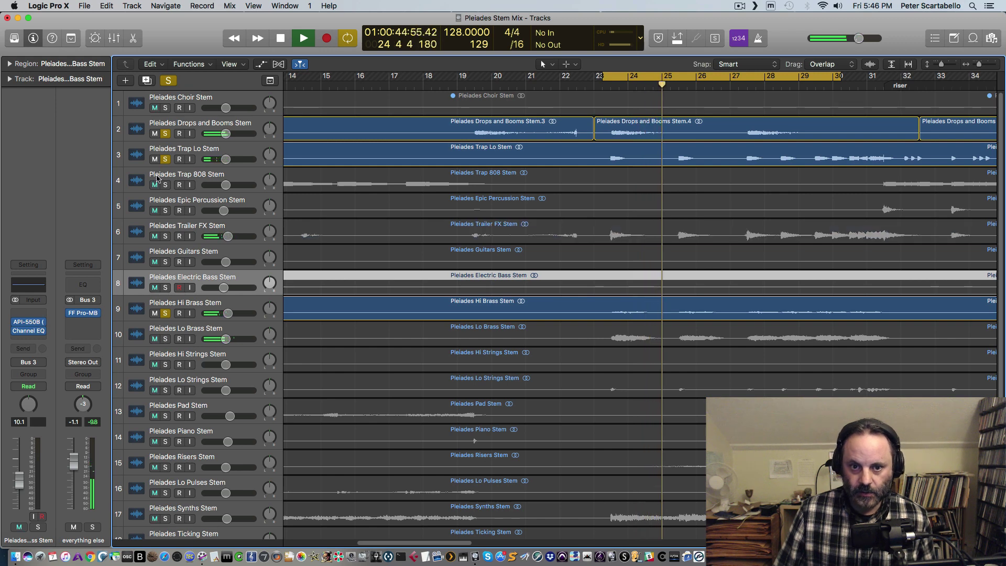
left_click(165, 159)
left_click(165, 133)
key("space")
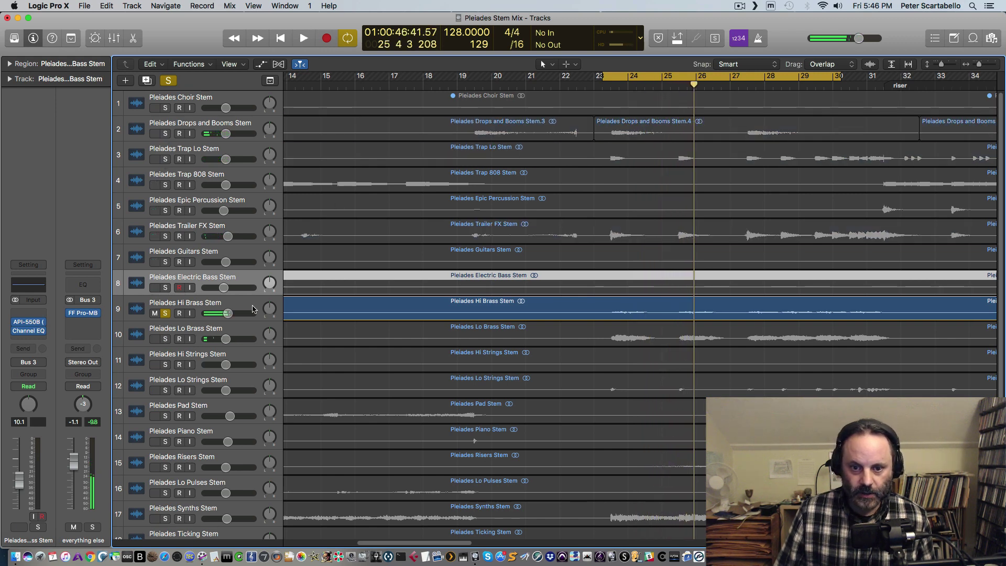
Select the Hi Brass Stem, bring up its Bus 1 exciter channel strip and audition the stem alone.
left_click(232, 304)
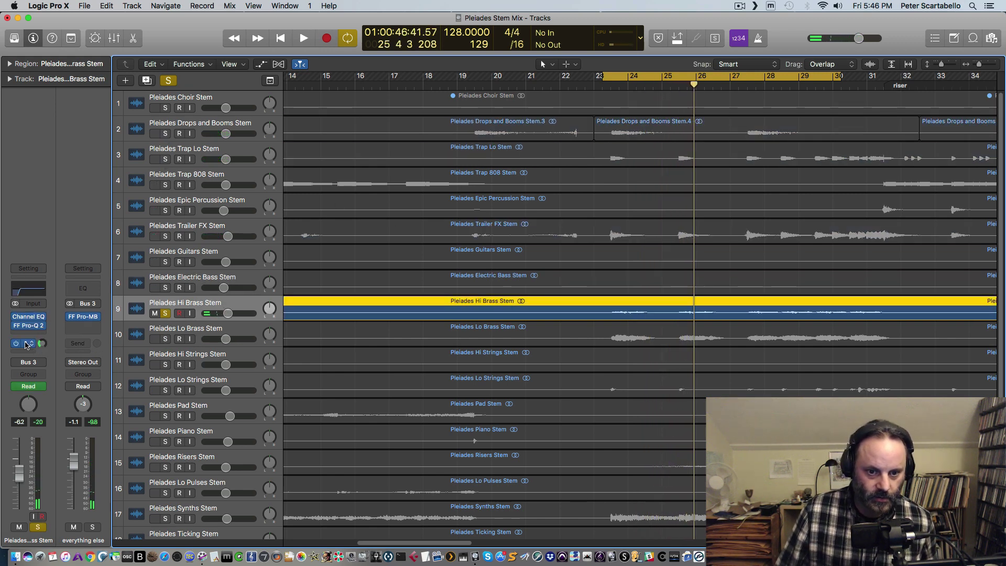
key("space")
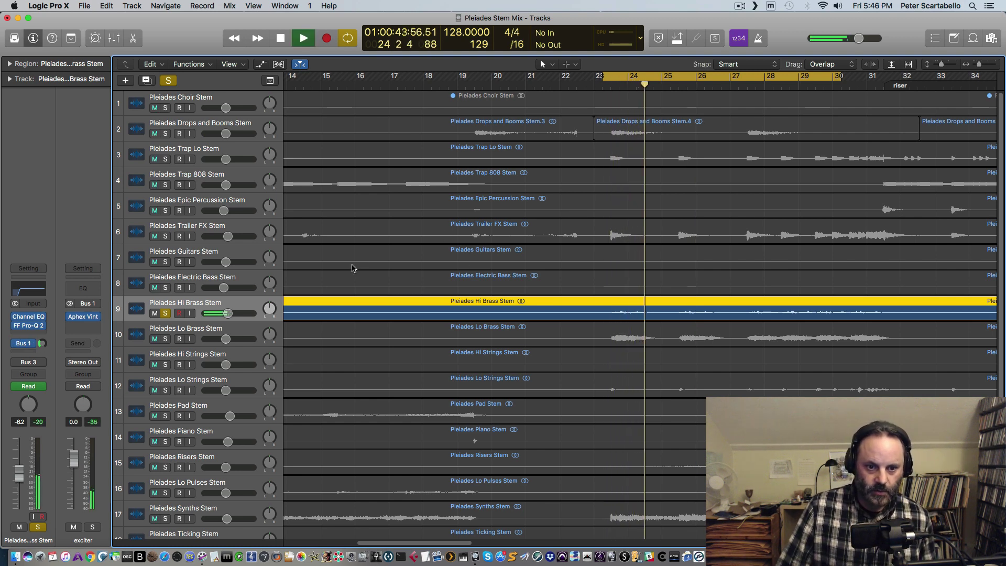
key("space")
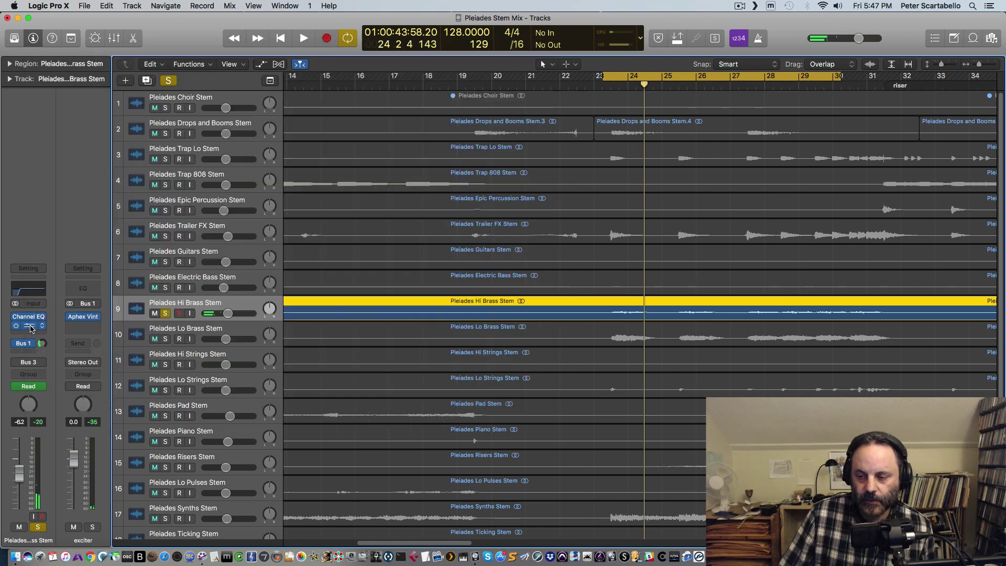
Examine the Hi Brass Stem's FF Pro-Q 2 curve, close the plug-in, replay the soloed stem and clear its solo.
left_click(30, 327)
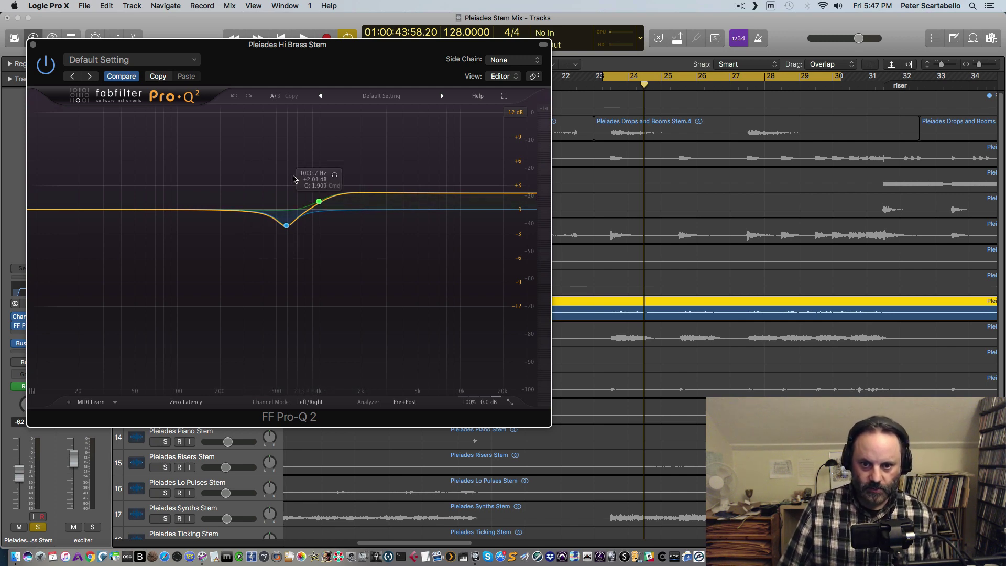
left_click(33, 46)
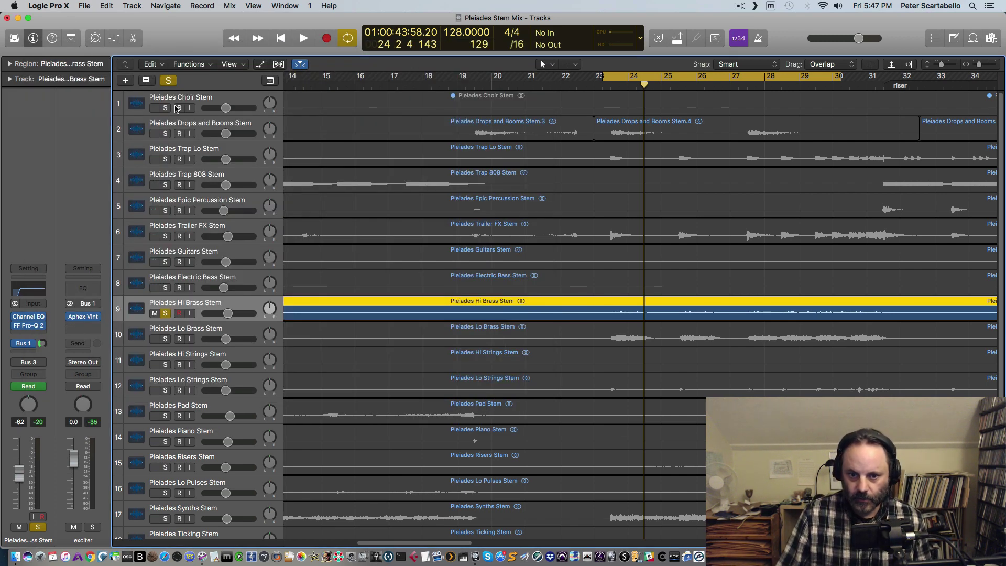
key("space")
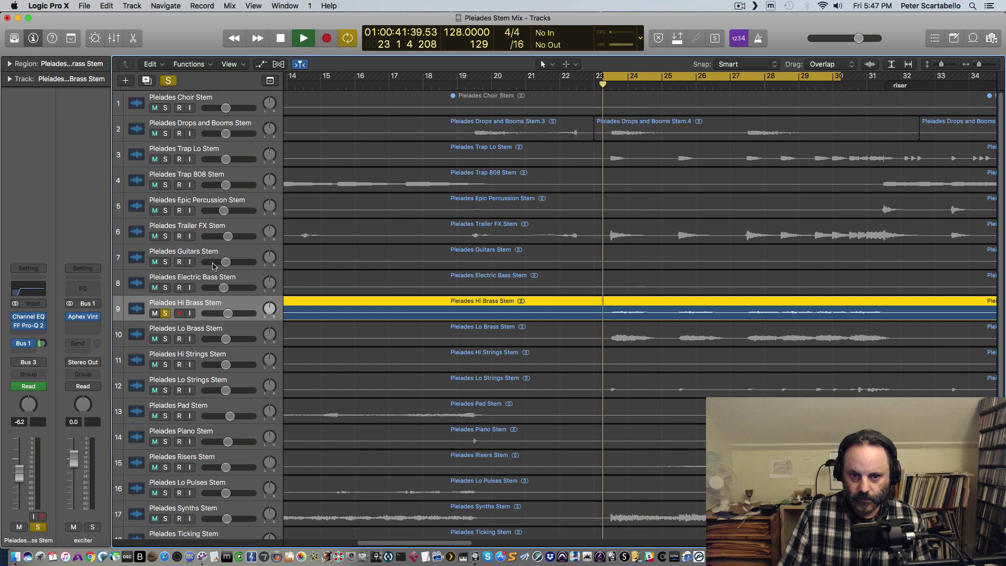
left_click(165, 313)
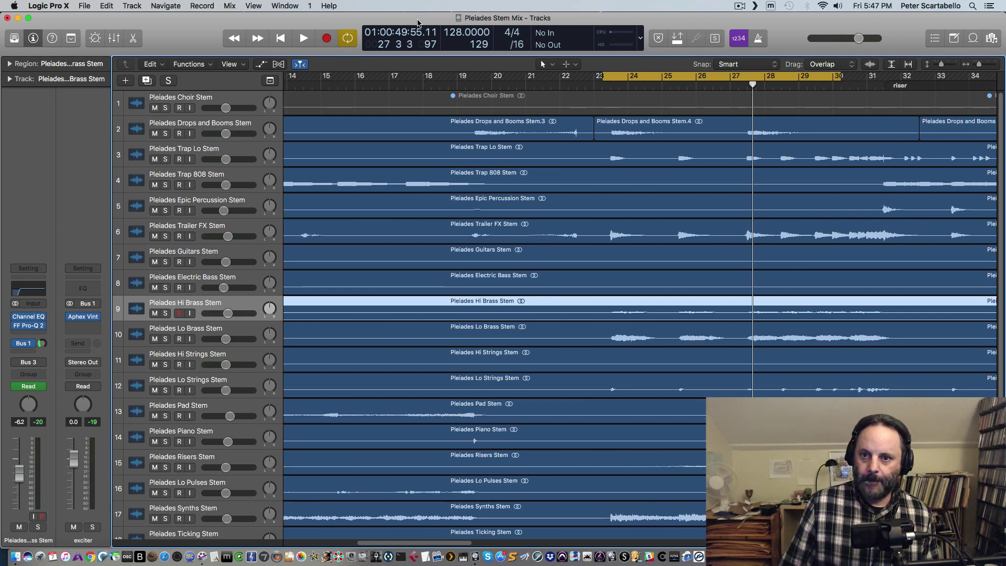
left_click_drag(417, 23, 419, 20)
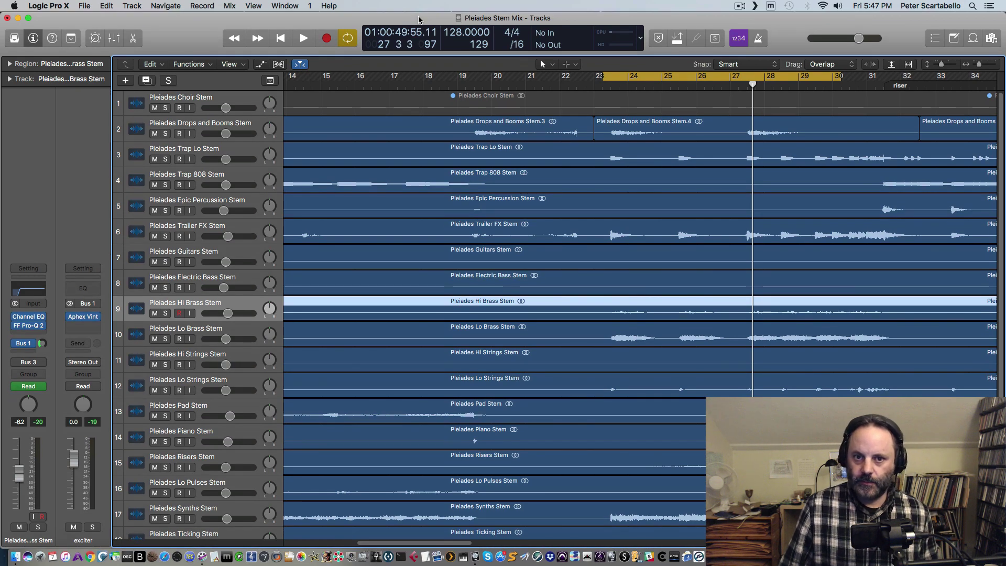